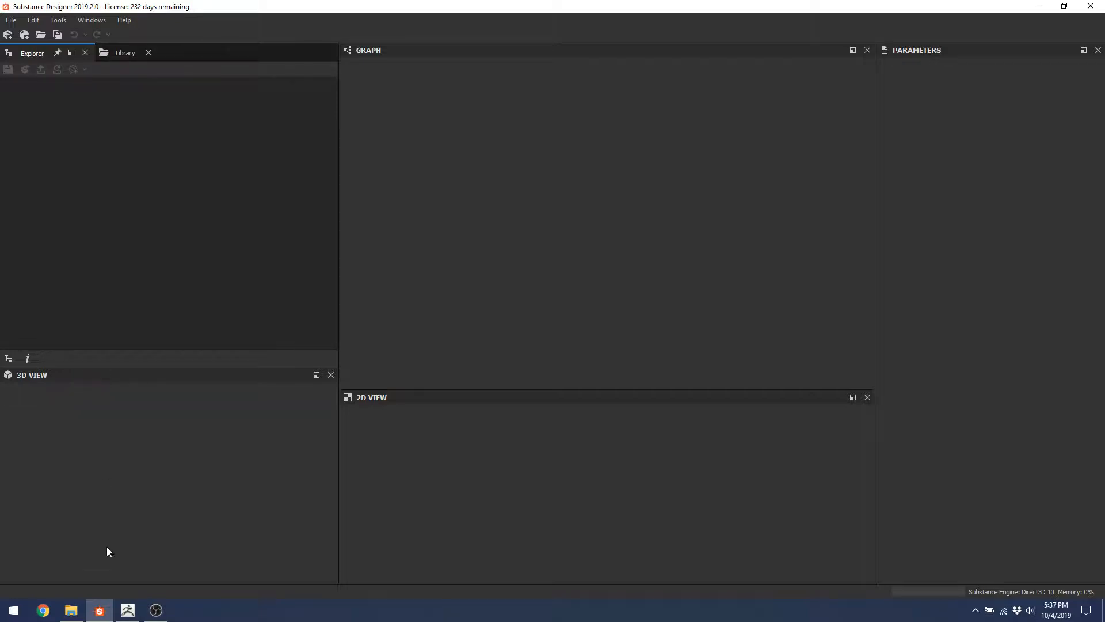
Switch to ZBrush and import the crate mesh, splitting its nonstandard polygons into quads and triangles.
click(133, 614)
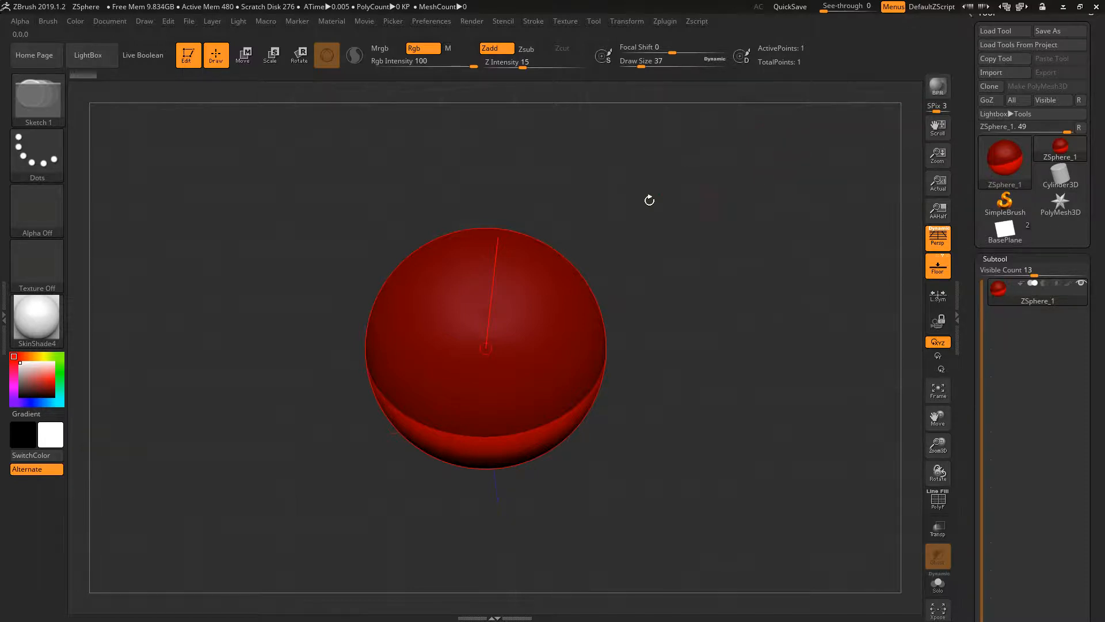
drag(966, 166, 967, 212)
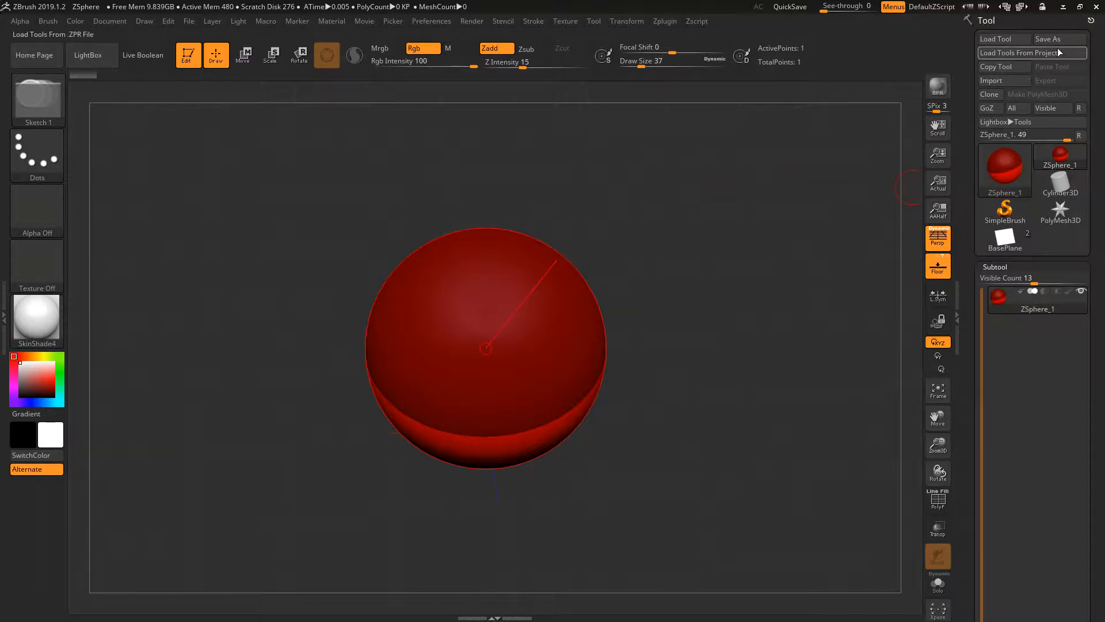
click(1016, 83)
double_click(207, 122)
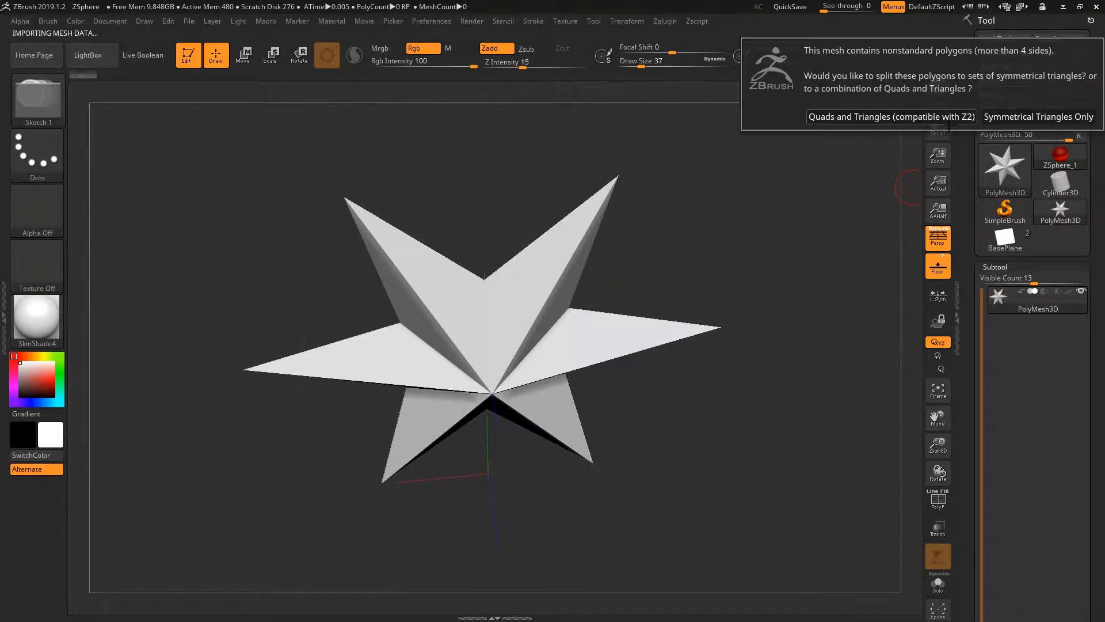
click(936, 116)
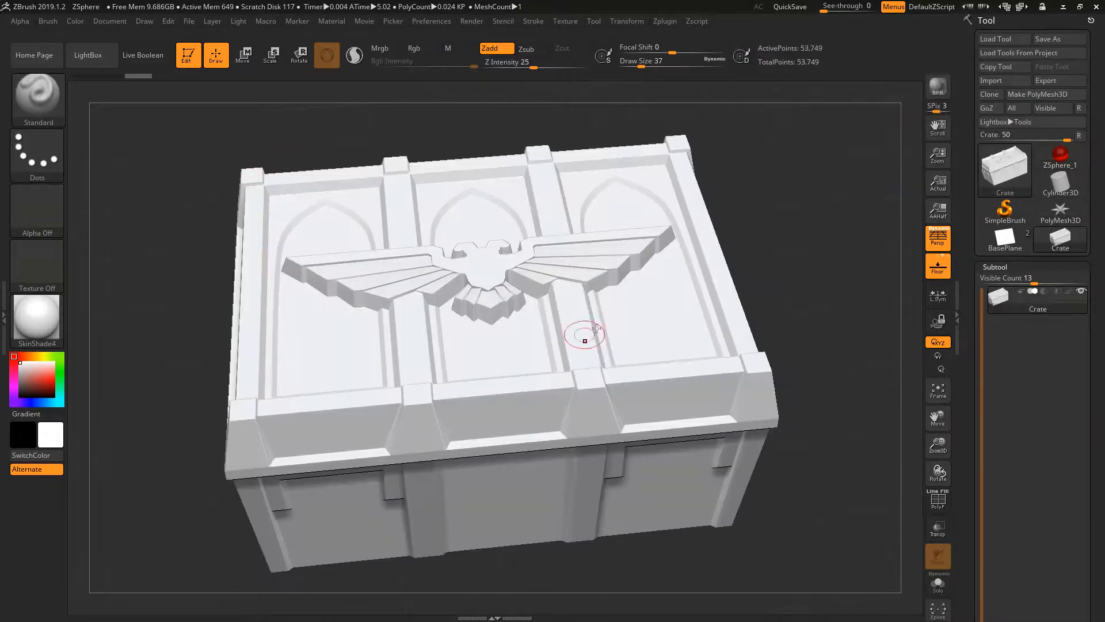
Examine the imported crate's shape and polygon wireframe around the lid, eagle emblem and end panel.
drag(756, 346, 764, 339)
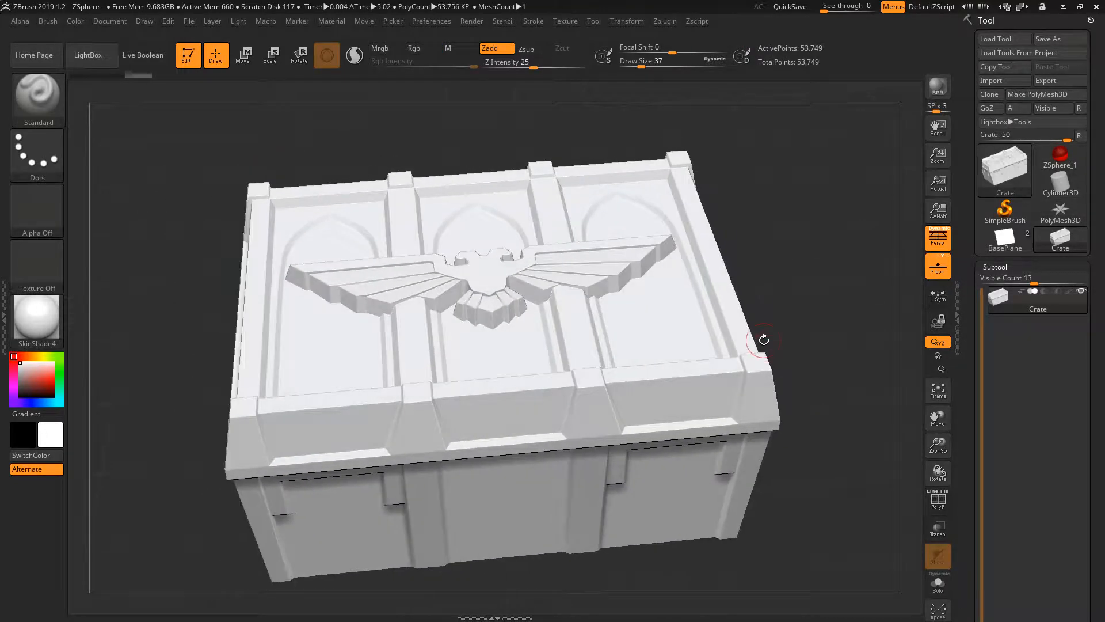
mouse_move(509, 289)
right_down()
mouse_move(510, 233)
mouse_move(567, 276)
mouse_move(502, 341)
mouse_move(515, 297)
mouse_move(516, 316)
mouse_move(530, 314)
mouse_move(522, 281)
mouse_move(535, 266)
right_up()
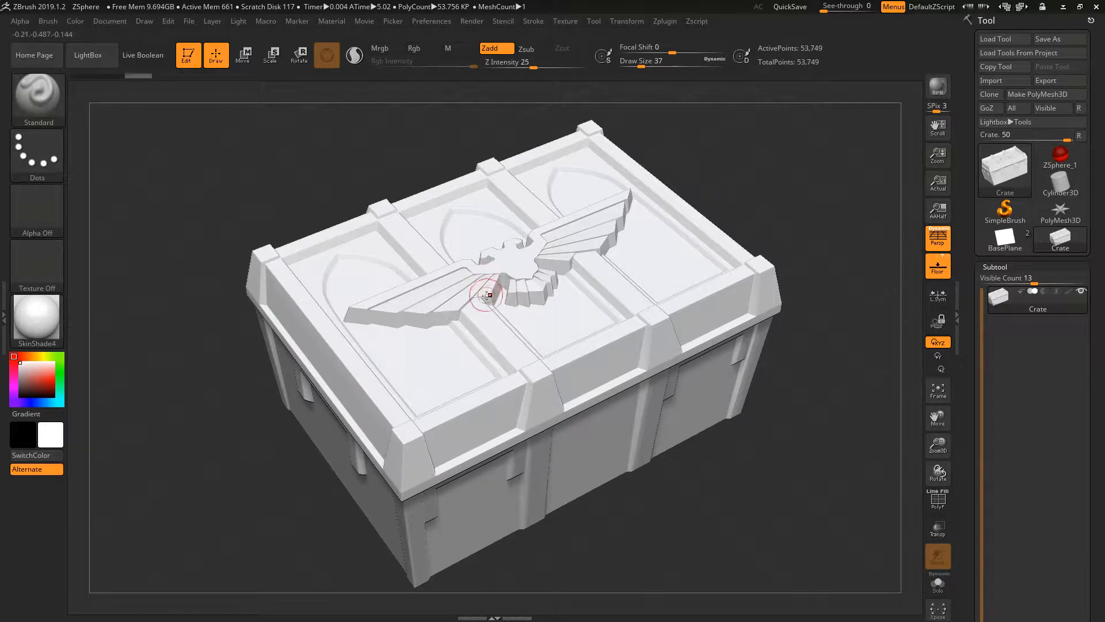
right_drag(476, 266, 473, 307)
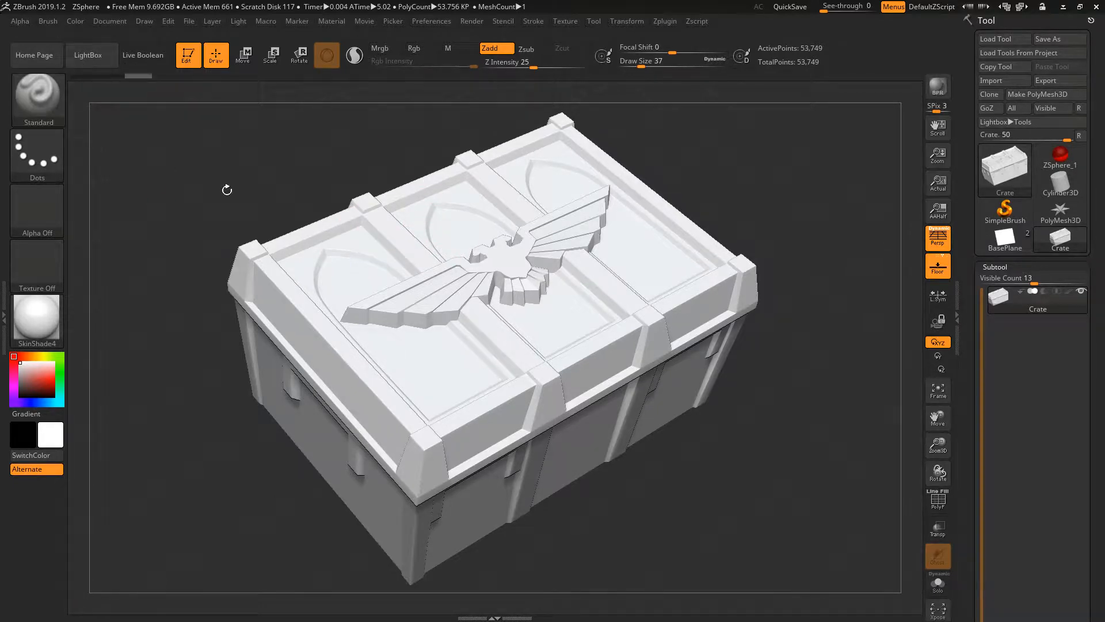
click(29, 117)
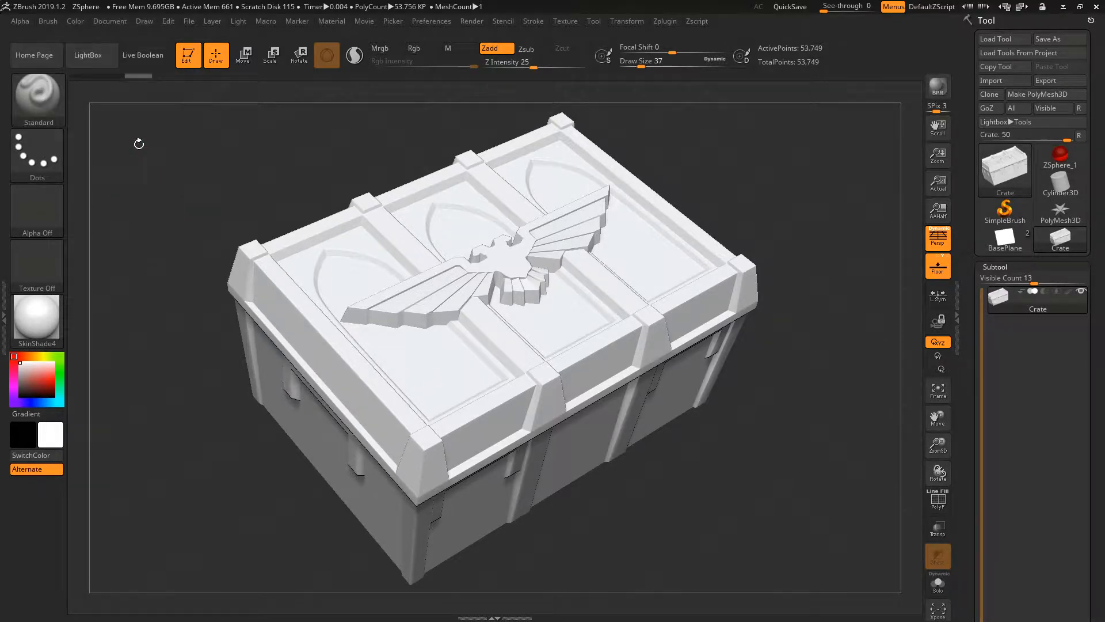
right_drag(406, 311, 481, 175)
key(shift+f)
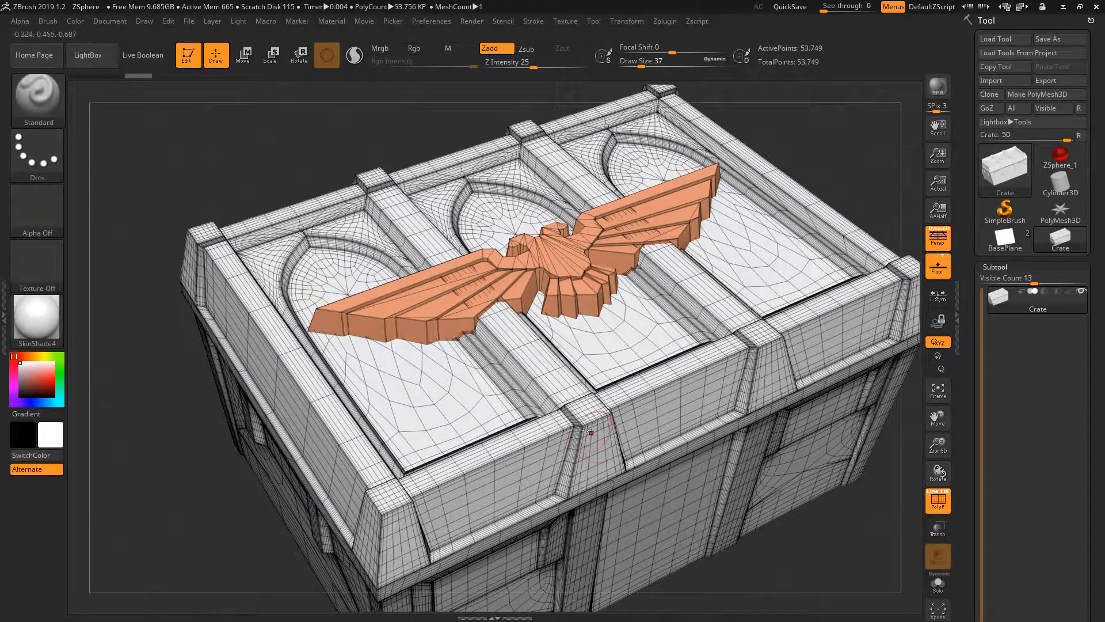
right_drag(548, 329, 599, 236)
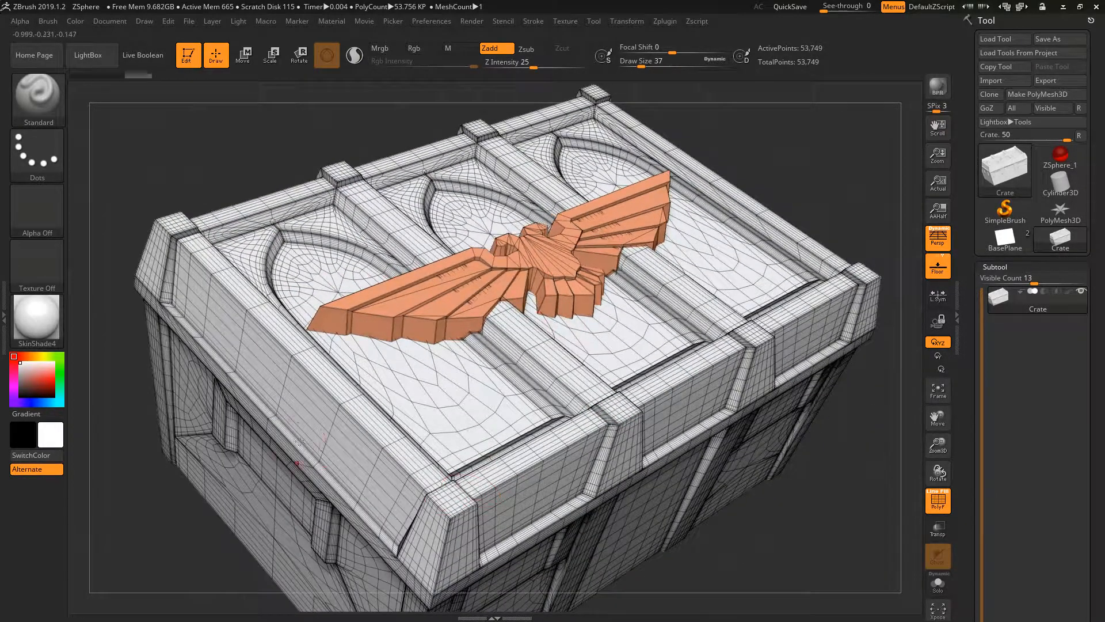
mouse_move(536, 358)
right_down()
mouse_move(553, 385)
mouse_move(542, 372)
right_up()
right_click(543, 371)
right_drag(280, 337, 433, 283)
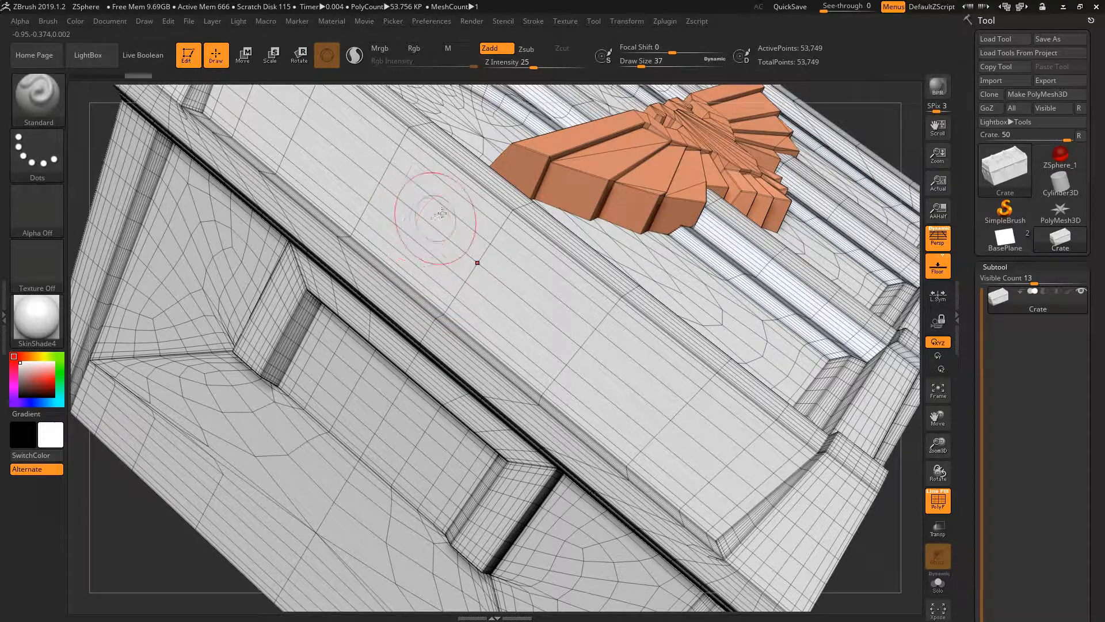
key(shift)
key(shift+f)
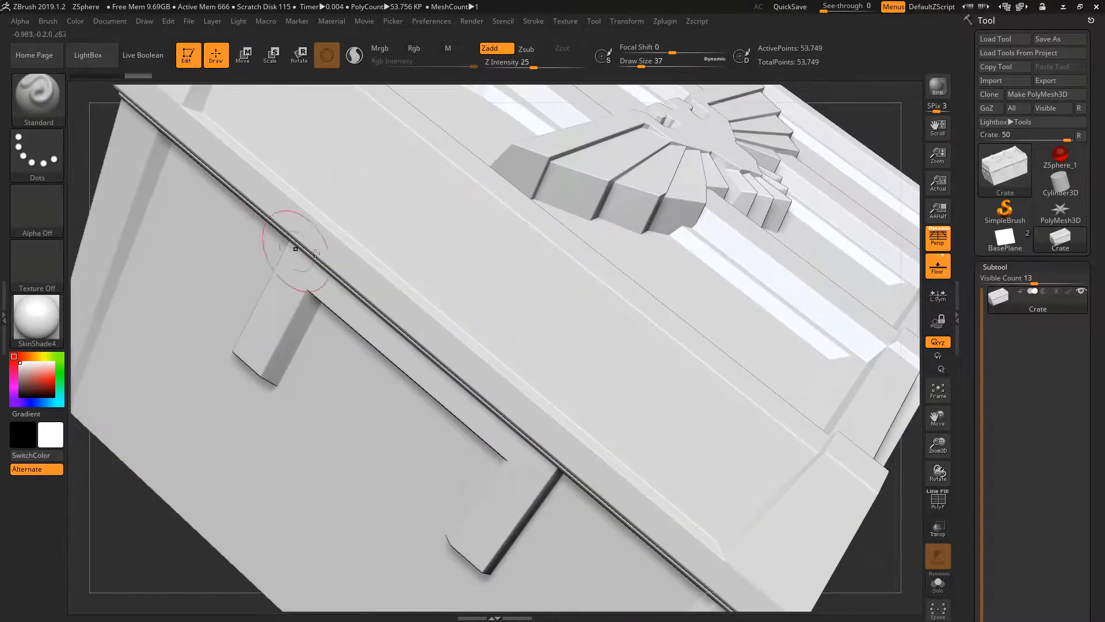
Select the ClayBuildup brush for sculpting on the crate's end panel.
key(b)
key(c)
key(b)
right_drag(312, 289, 333, 206)
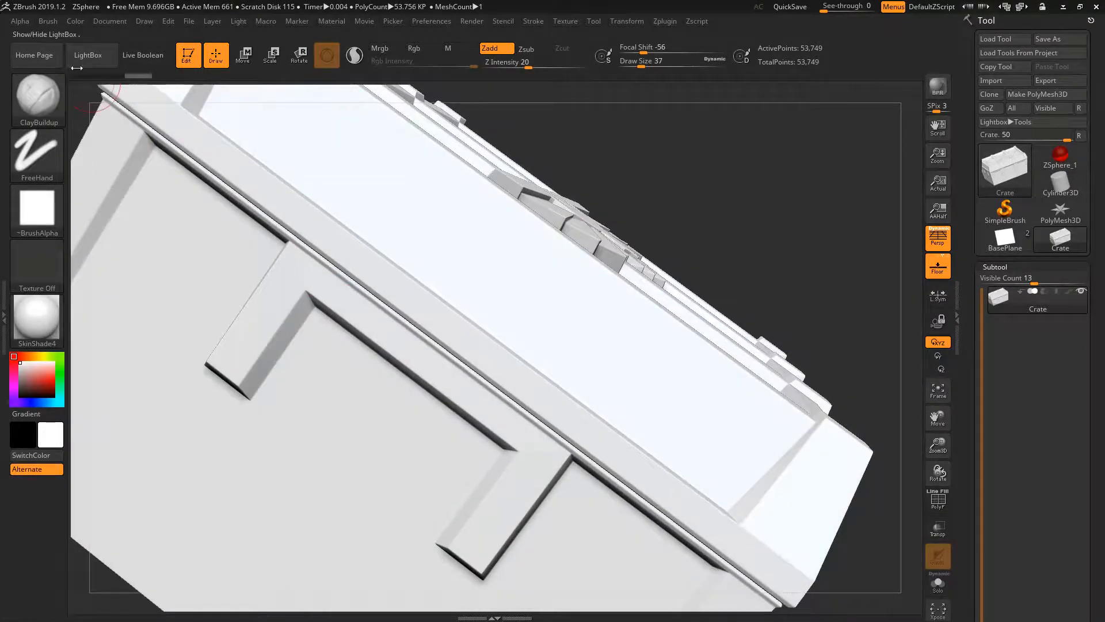
right_drag(351, 322, 558, 409)
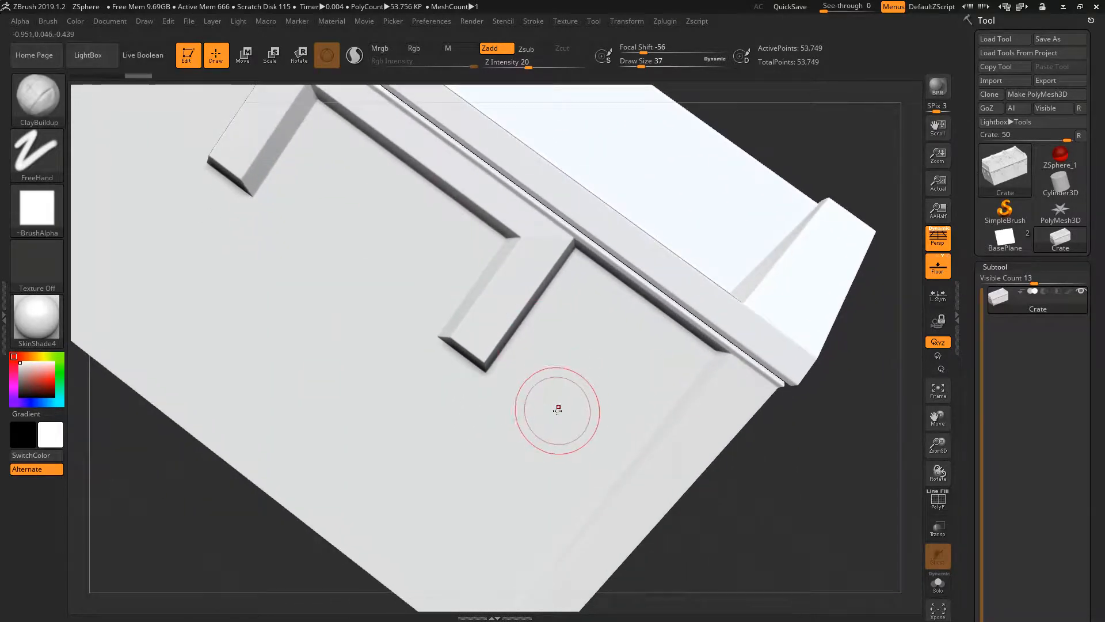
Try ClayBuildup strokes across the crate's end panel and undo them.
mouse_move(557, 410)
mouse_down()
mouse_move(455, 421)
mouse_move(314, 374)
mouse_move(253, 300)
mouse_move(128, 204)
mouse_up()
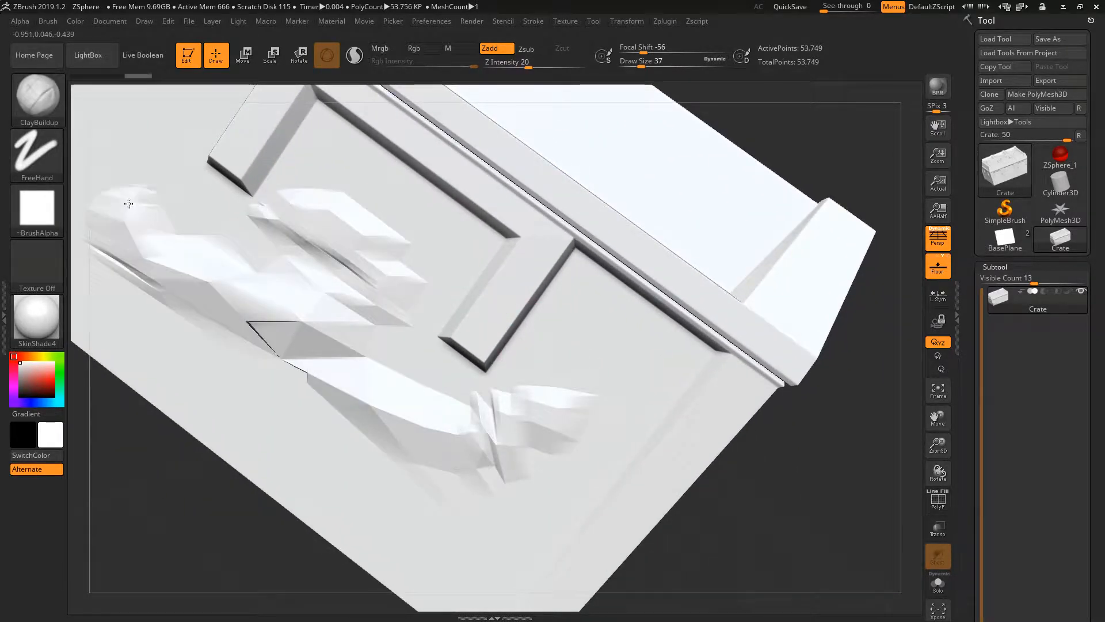
right_drag(128, 204, 284, 185)
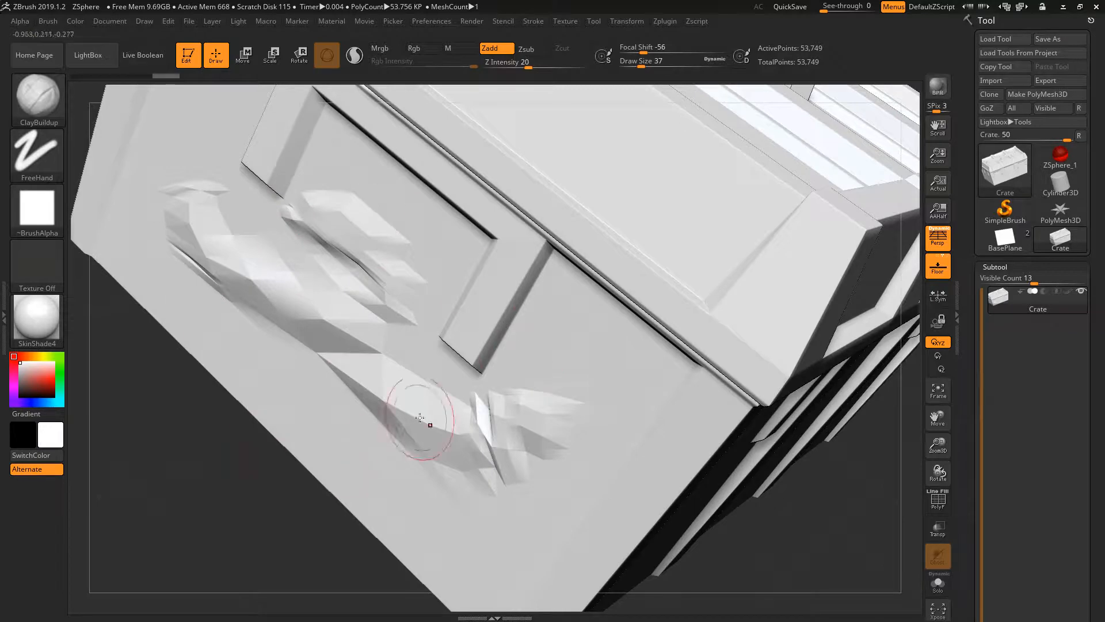
drag(420, 417, 249, 322)
key(ctrl)
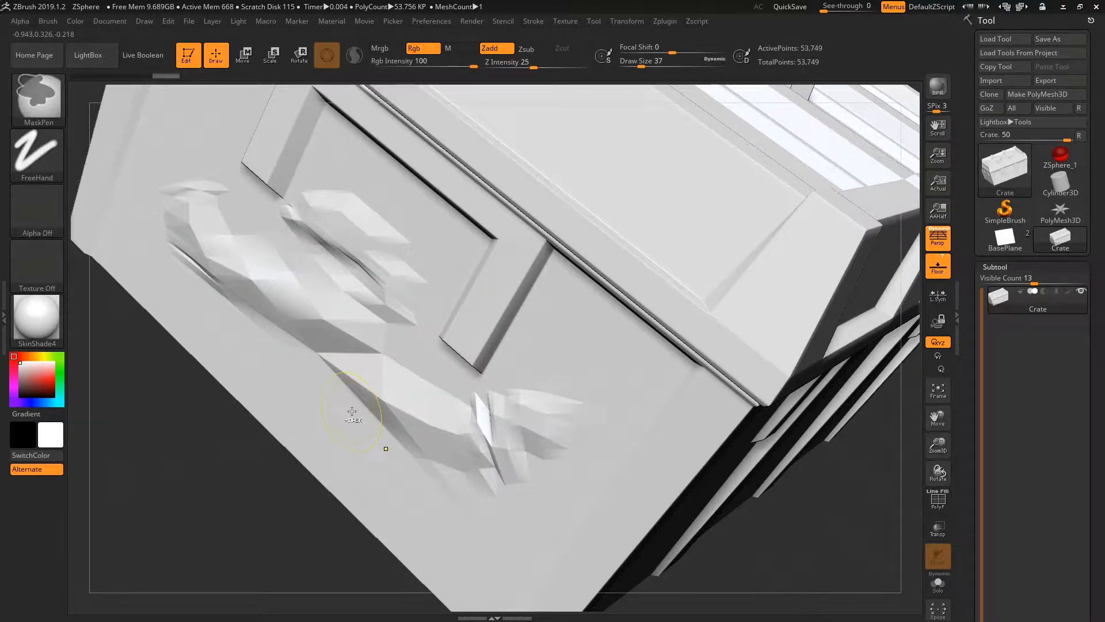
key(ctrl+z)
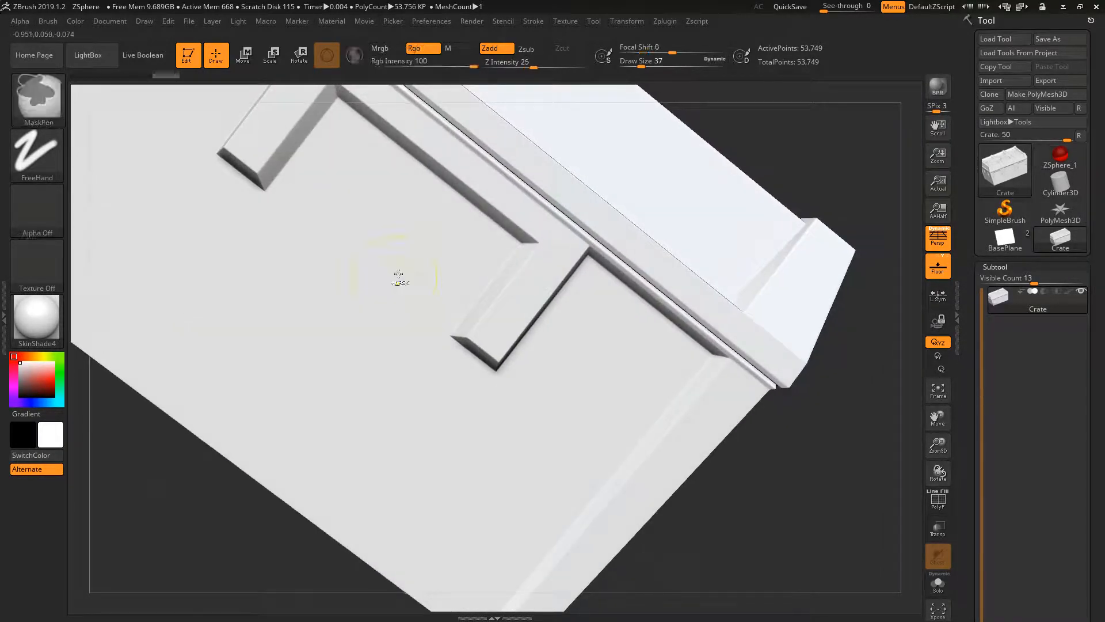
Display the polygon wireframe and separate the crate mesh into individual subtools with Split To Parts.
key(shift+f)
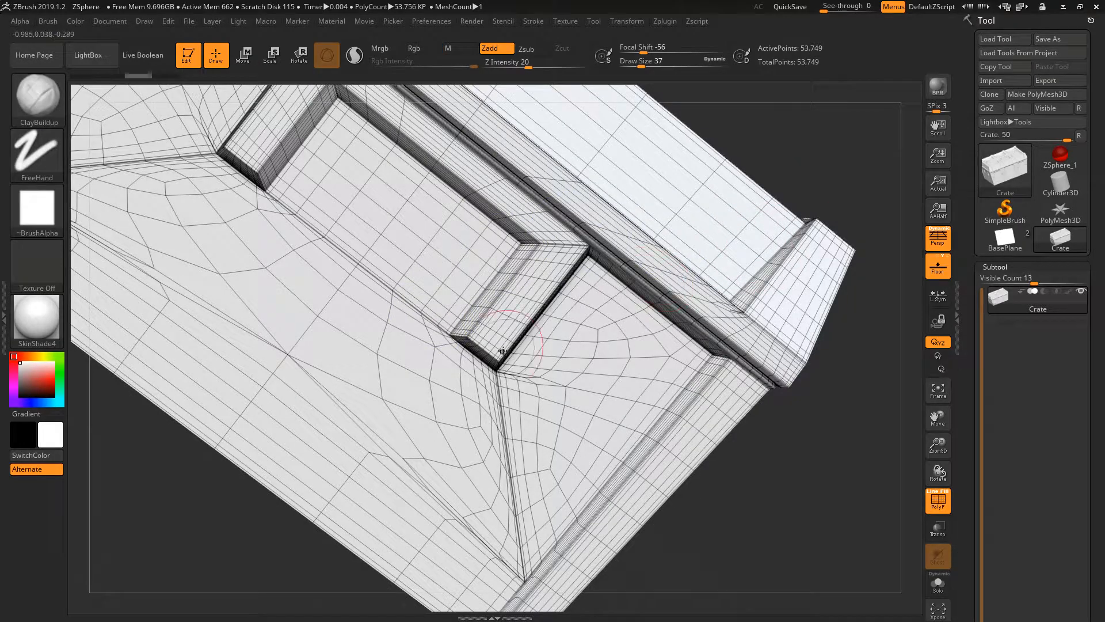
drag(864, 298, 972, 325)
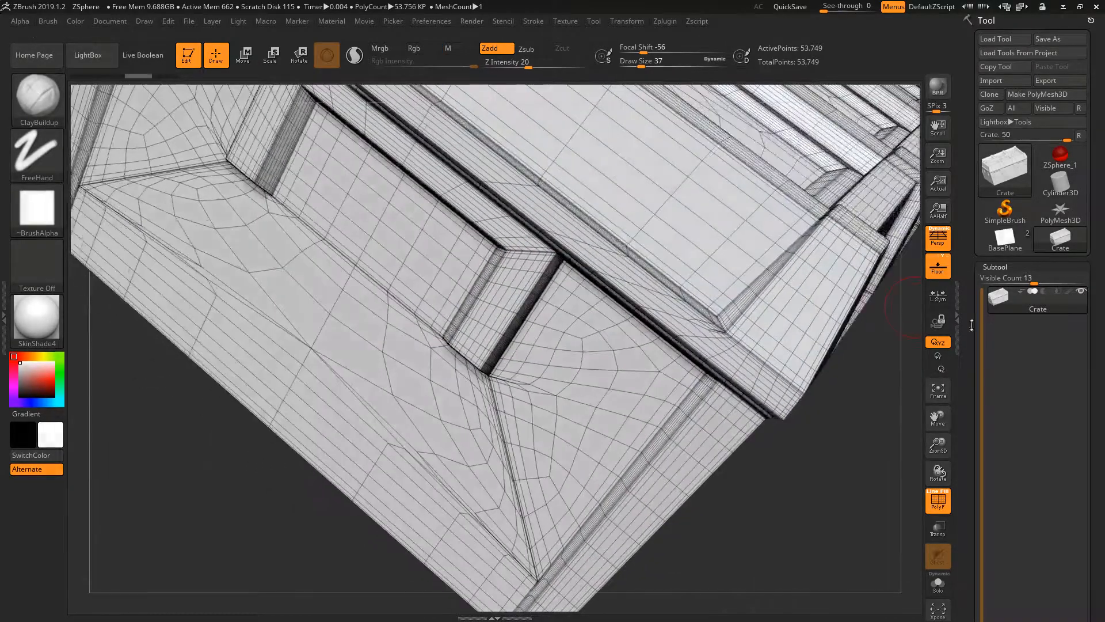
scroll(1010, 443, down, 5)
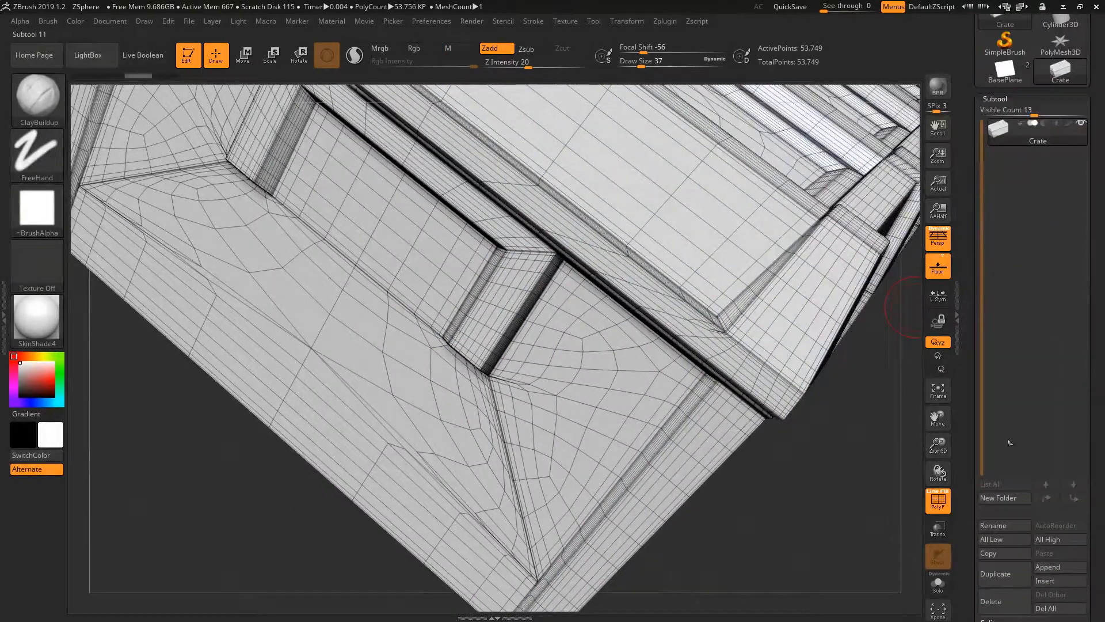
scroll(973, 498, down, 10)
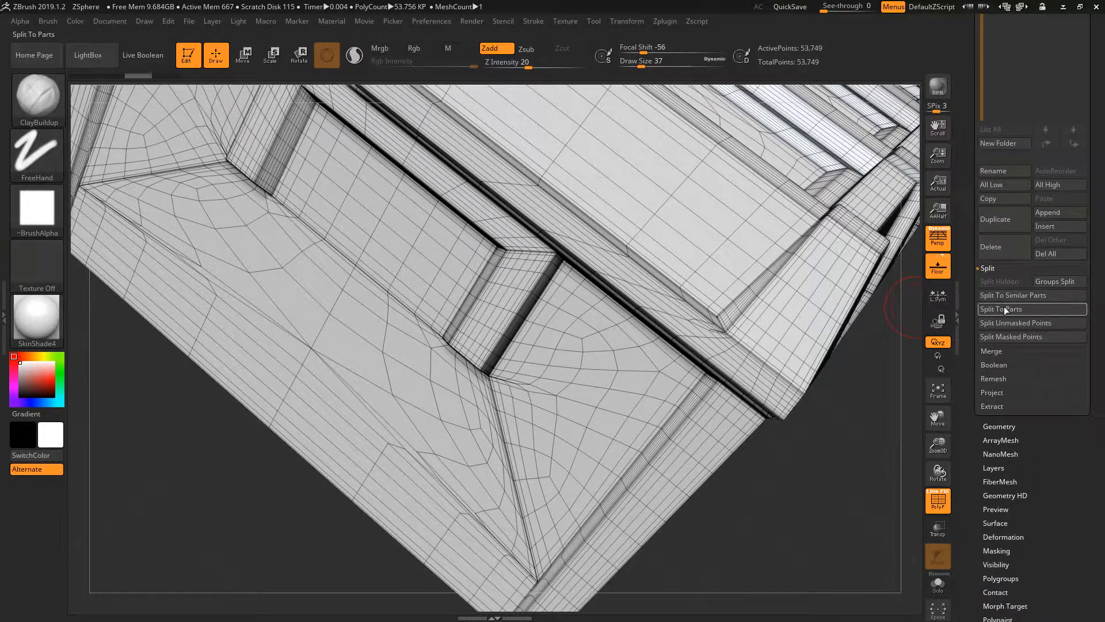
click(1004, 309)
click(900, 333)
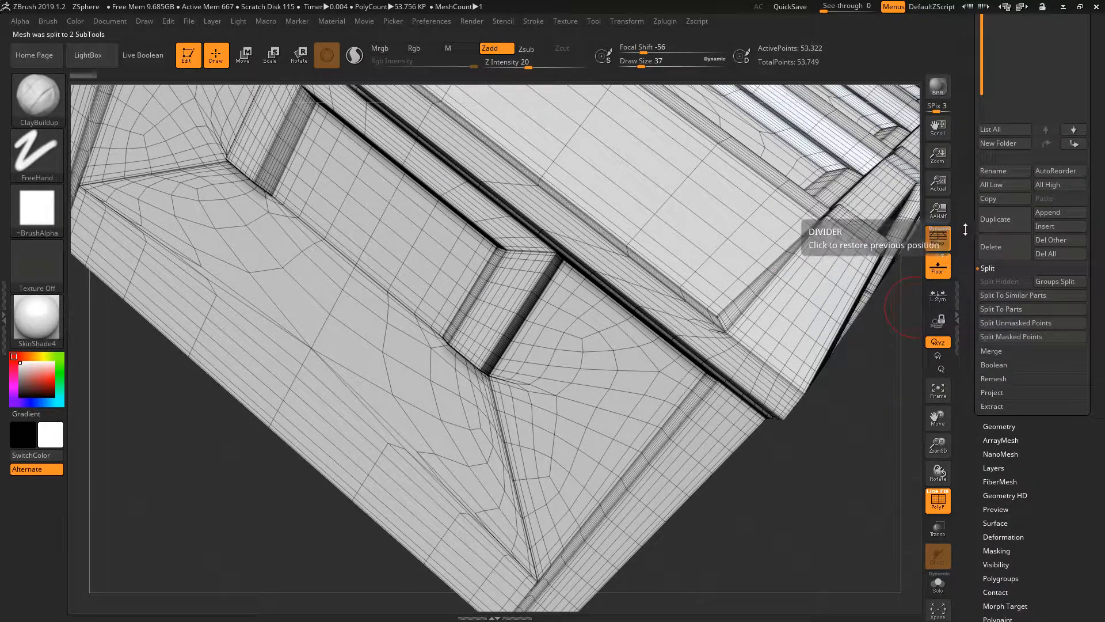
scroll(1013, 345, up, 15)
Turn off the wireframe display and hide the eagle emblem subtool, leaving only the crate body shown.
right_drag(777, 172, 518, 297)
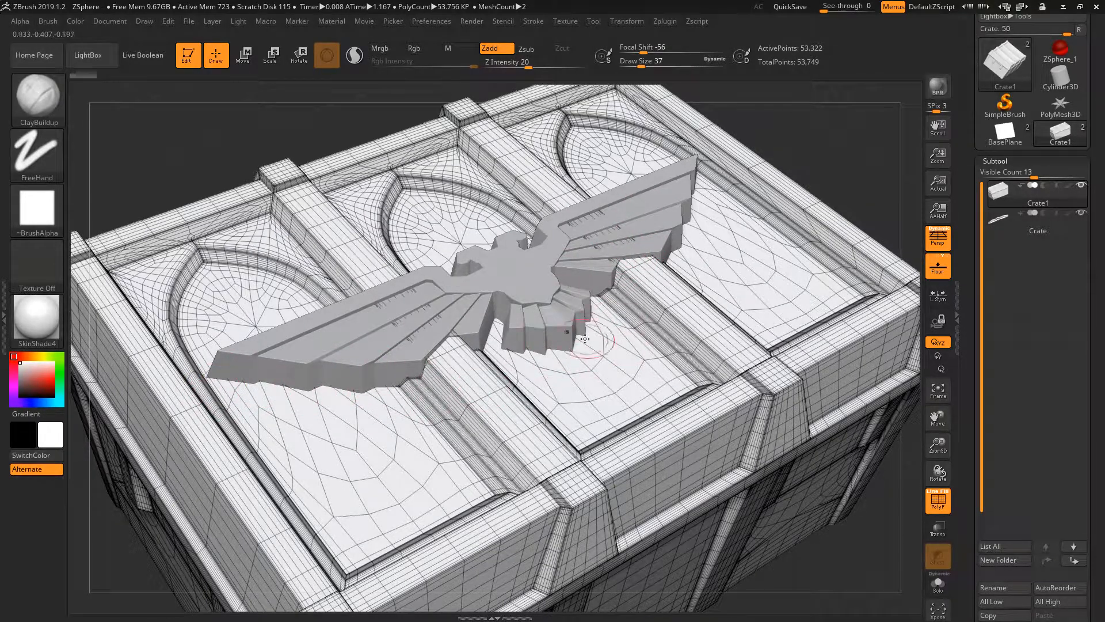
key(shift+f)
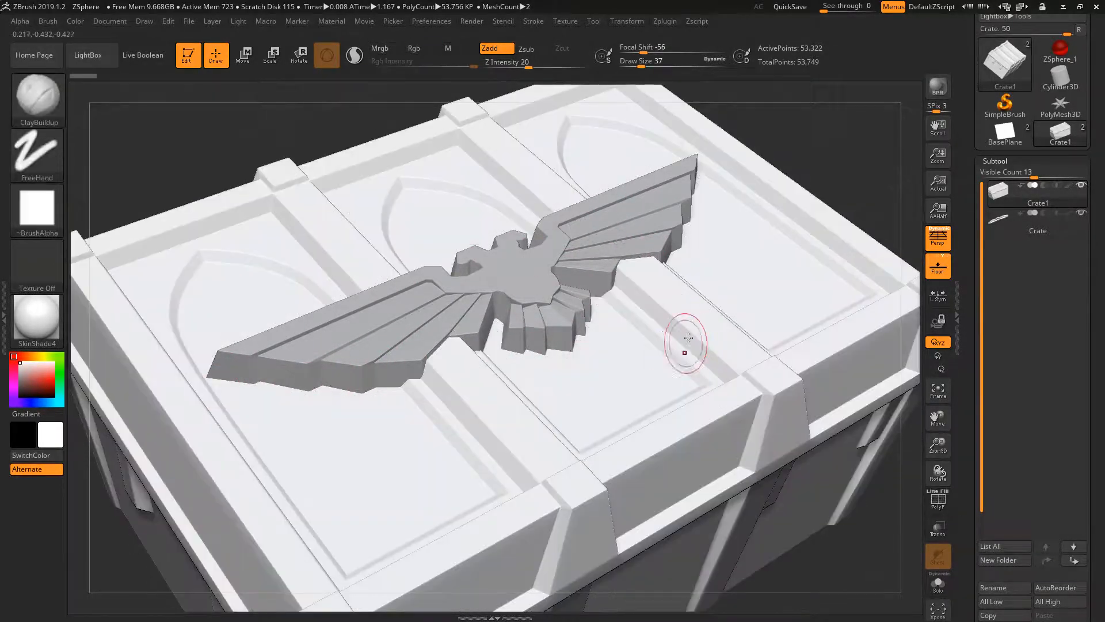
right_drag(684, 345, 706, 310)
click(1081, 215)
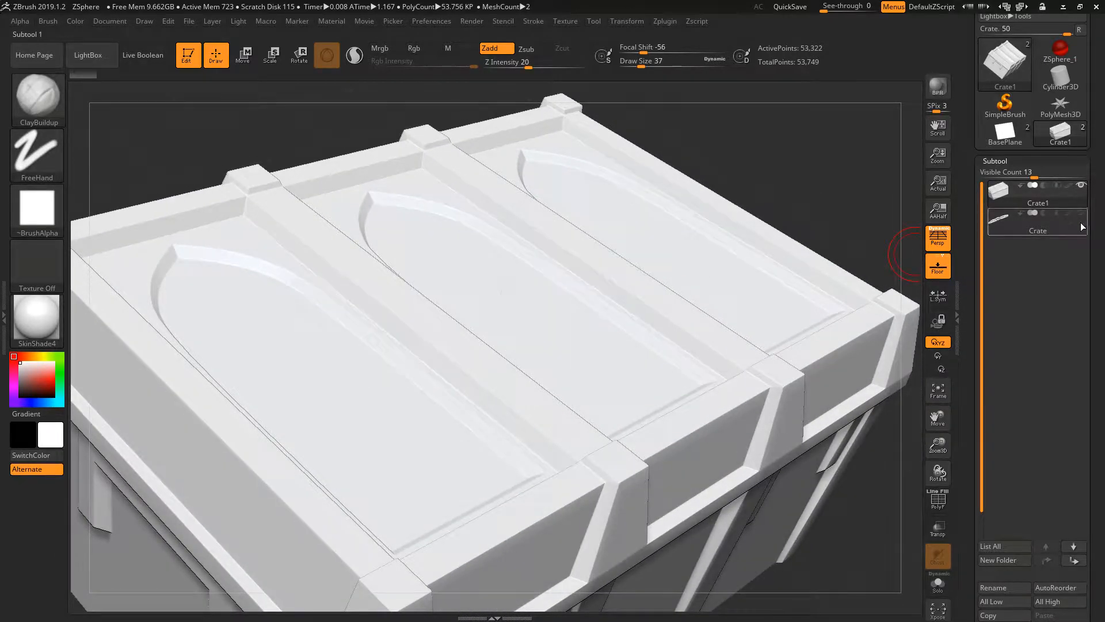
right_drag(534, 199, 462, 253)
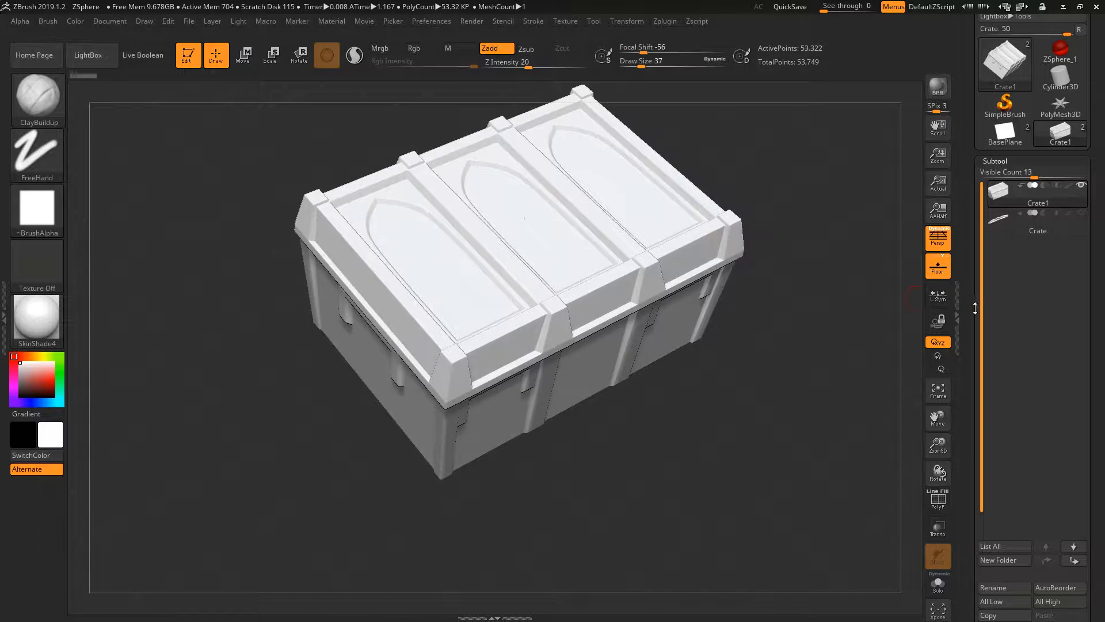
Show the crate body's wireframe and open its DynaMesh geometry settings.
drag(975, 309, 974, 237)
drag(976, 495, 975, 288)
right_drag(589, 235, 591, 243)
drag(971, 139, 975, 244)
right_drag(623, 256, 610, 223)
key(shift+f)
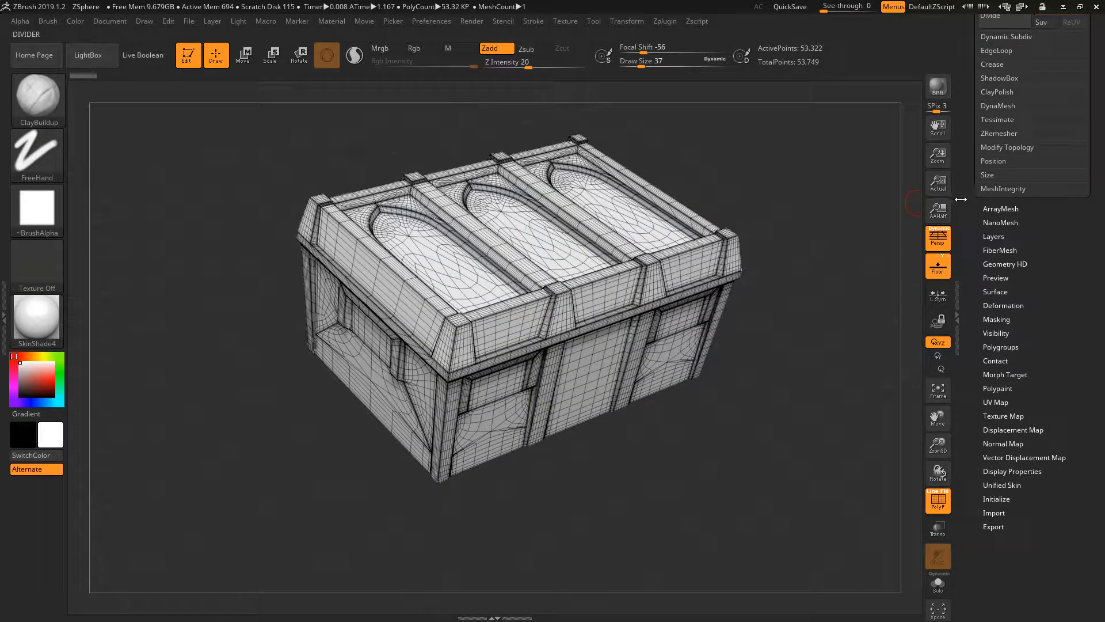
click(965, 244)
drag(979, 239, 983, 283)
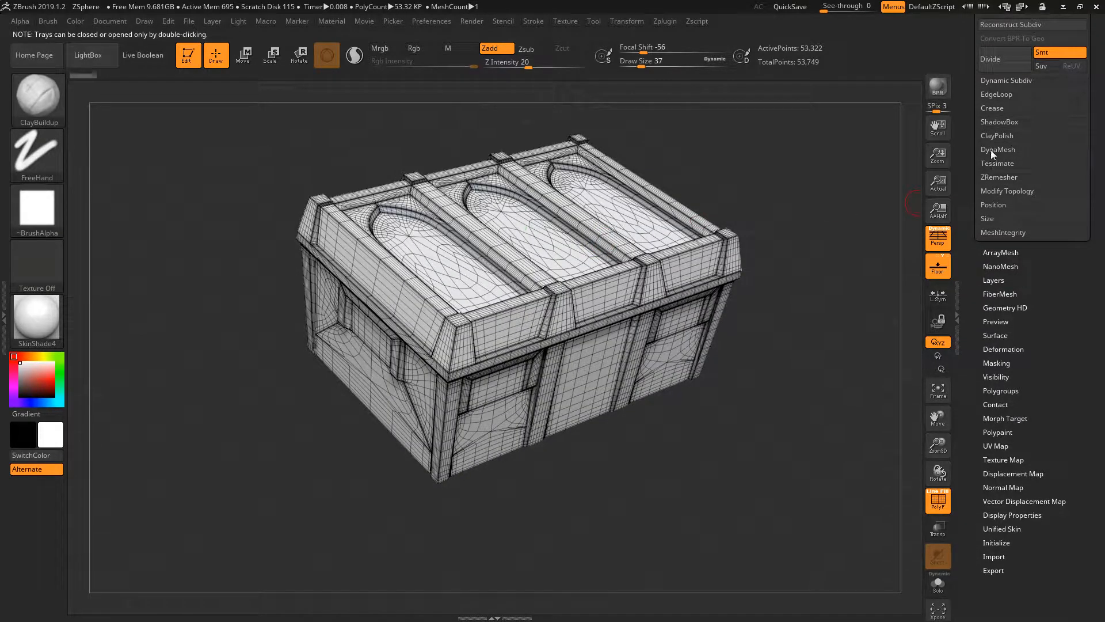
click(990, 150)
Examine the polygon layout around the lid's arched panels, comparing the wireframe and shaded displays.
mouse_move(549, 284)
right_down()
mouse_move(604, 288)
mouse_move(548, 282)
right_up()
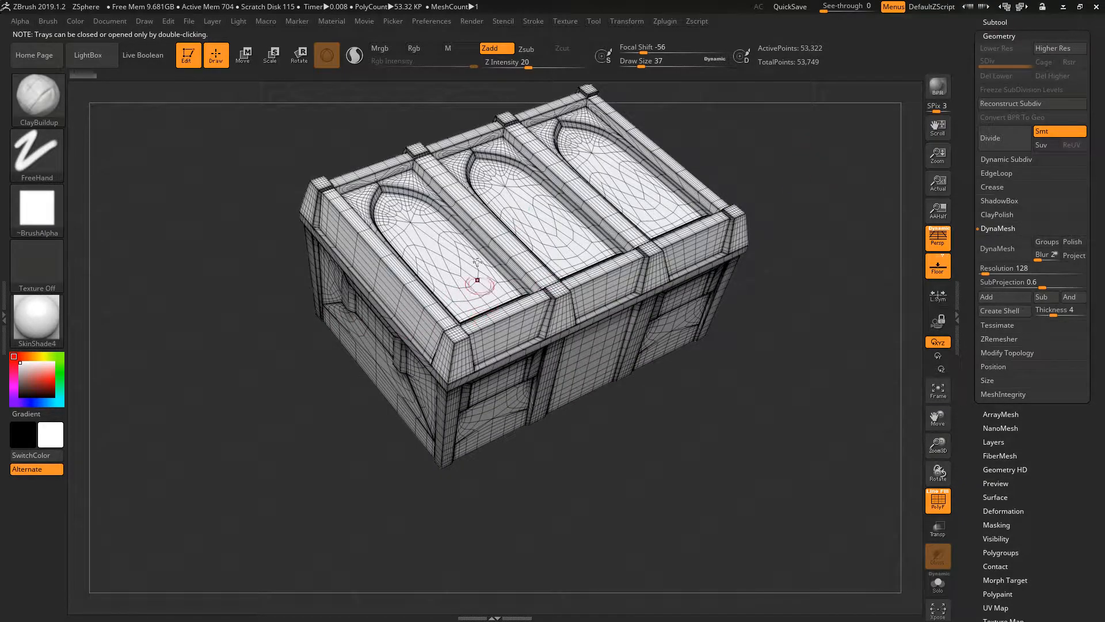
right_drag(424, 233, 461, 219)
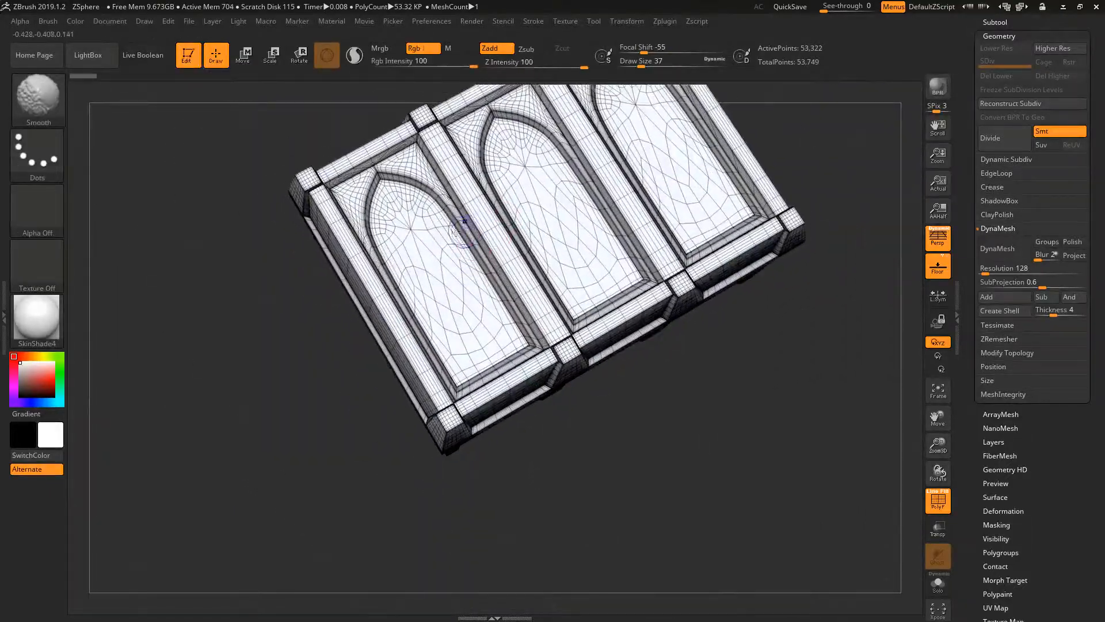
key(shift+f)
ctrl+right_drag(412, 161, 483, 277)
key(shift+f)
mouse_move(413, 226)
ctrl+right_down()
mouse_move(501, 296)
mouse_move(510, 323)
ctrl+right_up()
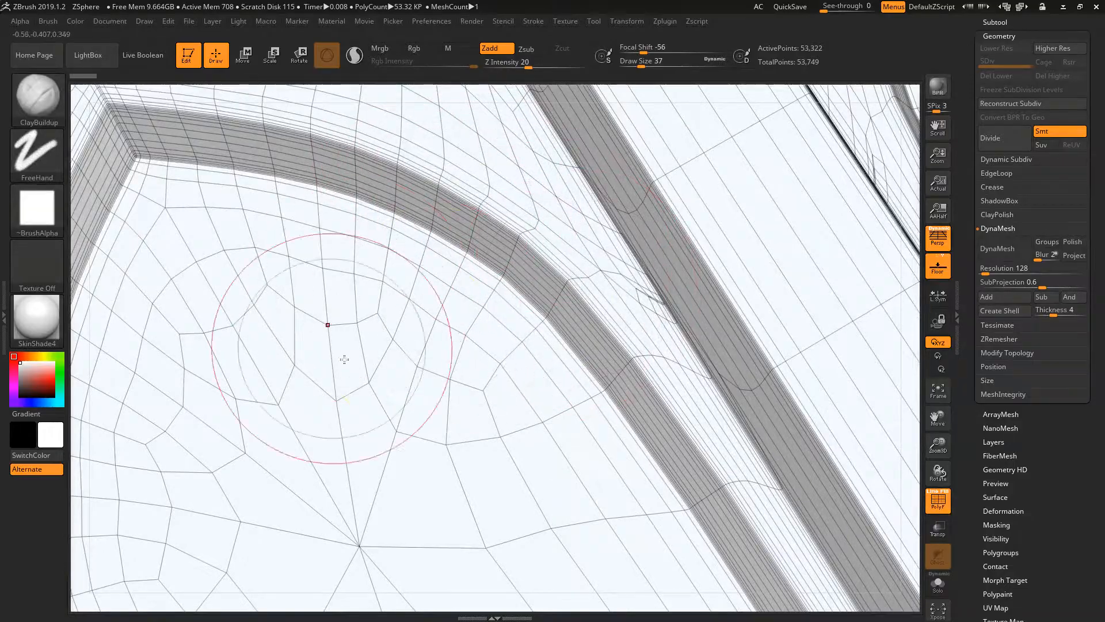
ctrl+right_drag(327, 340, 523, 301)
ctrl+right_drag(407, 351, 419, 226)
mouse_move(384, 268)
right_down()
mouse_move(440, 292)
mouse_move(456, 270)
mouse_move(477, 307)
mouse_move(424, 338)
mouse_move(481, 337)
mouse_move(449, 313)
right_up()
key(shift+f)
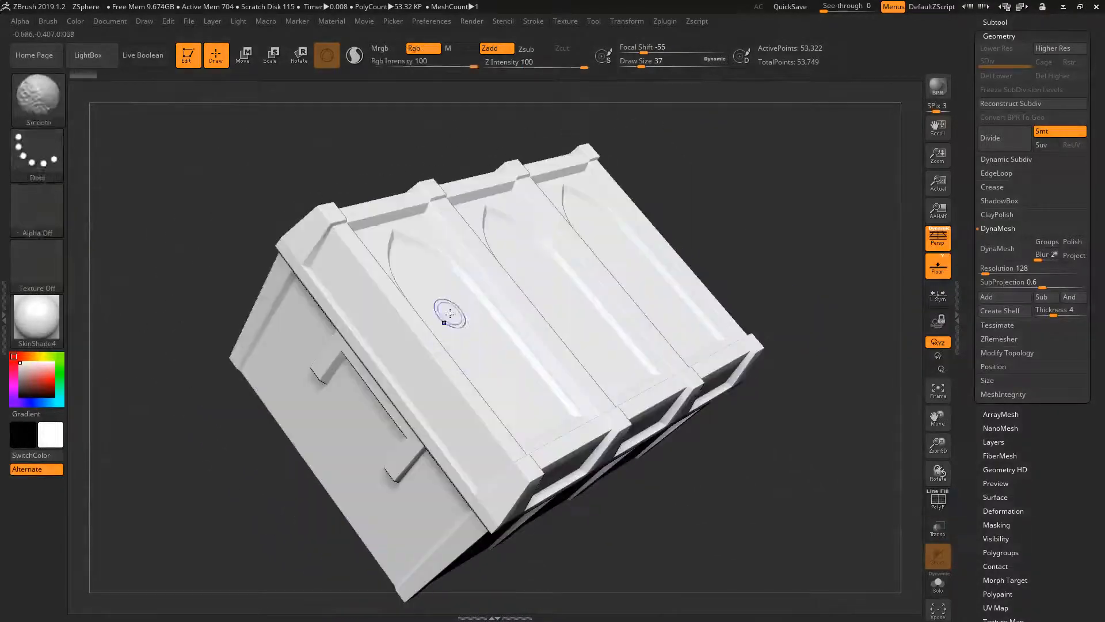
right_drag(553, 288, 518, 293)
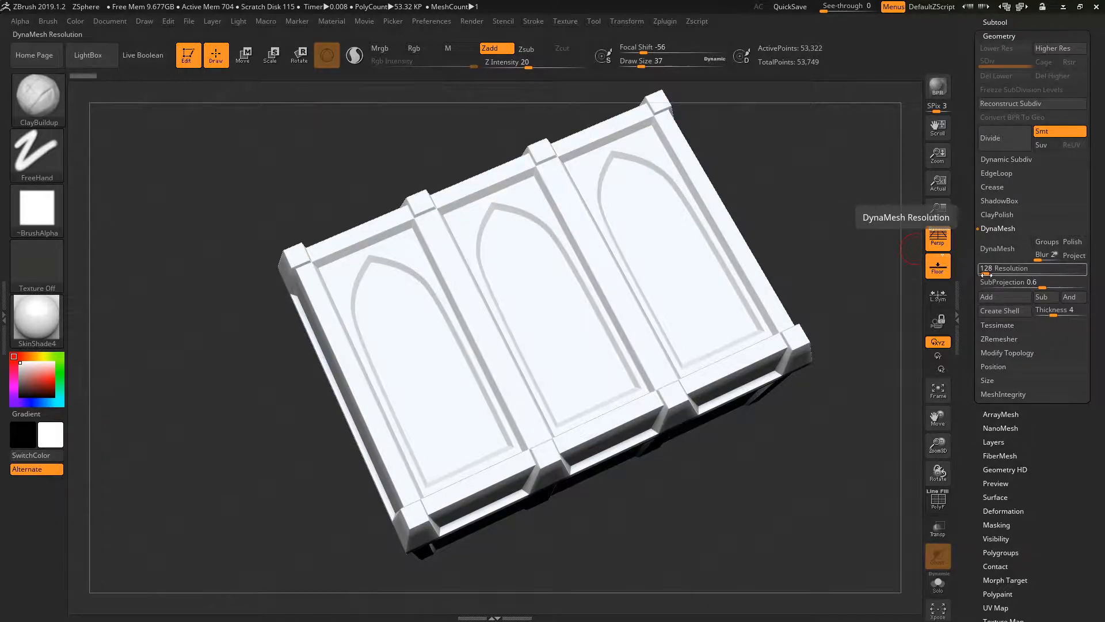
right_drag(432, 256, 483, 241)
key(shift+f)
ctrl+right_drag(374, 332, 405, 359)
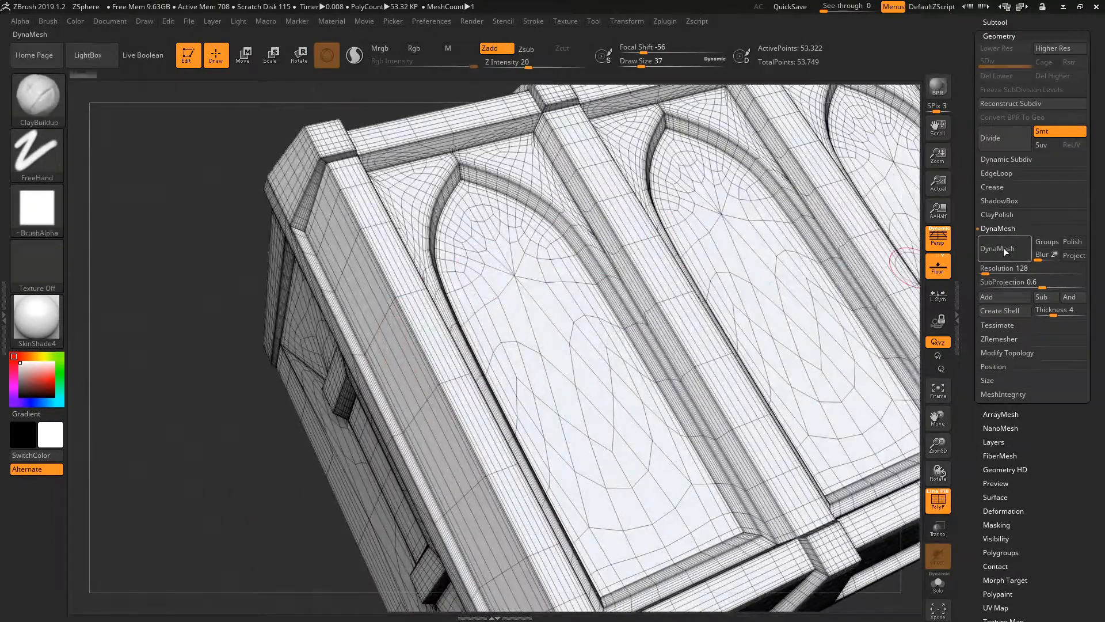
Remesh the crate body with DynaMesh at resolution 128 and inspect the arched panel's edges with and without wireframe.
click(1004, 248)
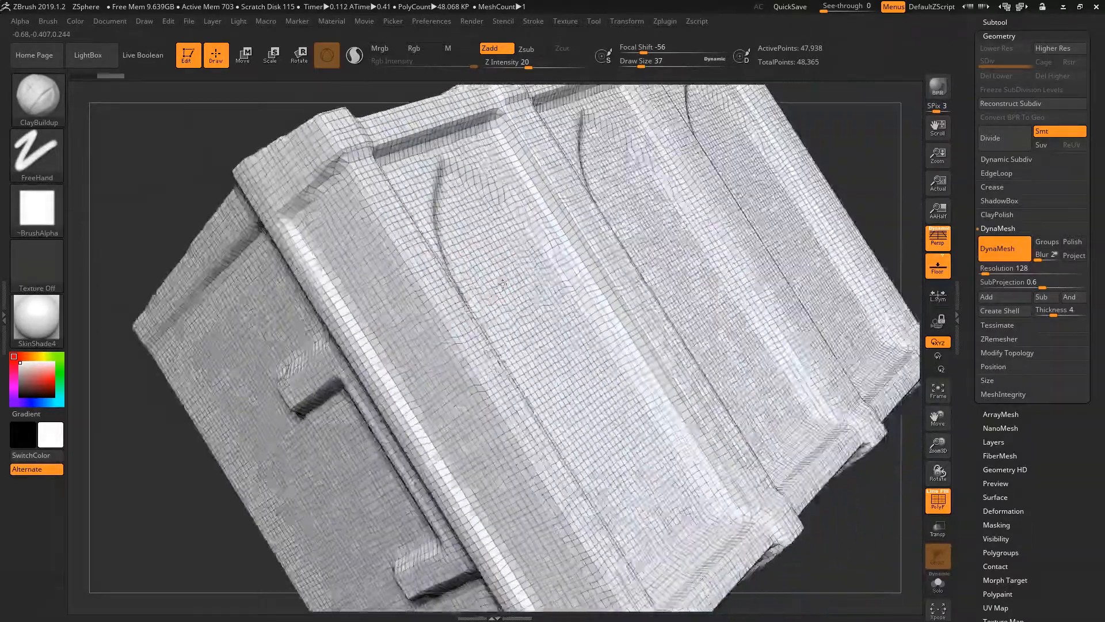
right_drag(502, 284, 523, 214)
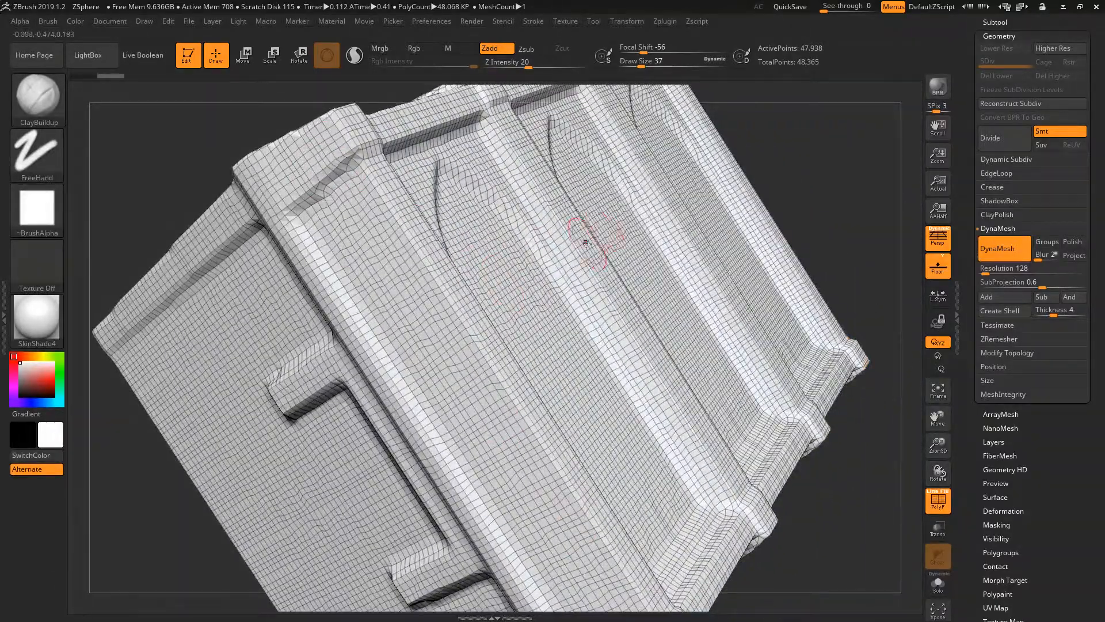
mouse_move(586, 242)
right_down()
mouse_move(543, 254)
mouse_move(563, 249)
mouse_move(560, 311)
mouse_move(586, 276)
mouse_move(493, 274)
mouse_move(503, 225)
right_up()
key(shift+f)
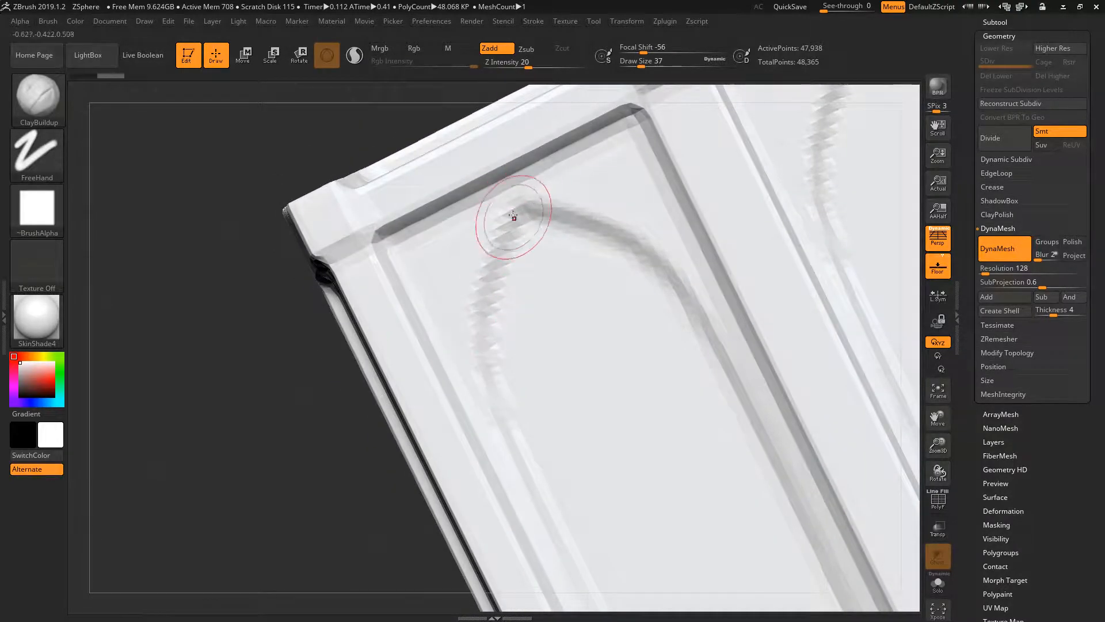
right_drag(494, 294, 522, 287)
key(shift+f)
mouse_move(500, 259)
shift+mouse_down()
mouse_move(510, 205)
mouse_move(489, 353)
shift+mouse_up()
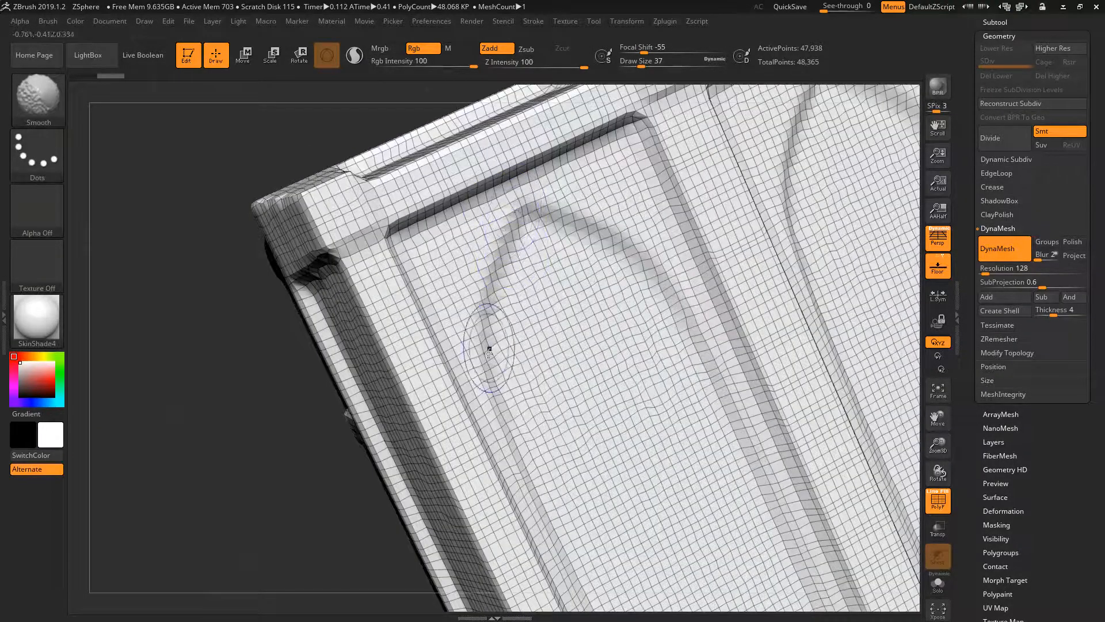
key(shift+f)
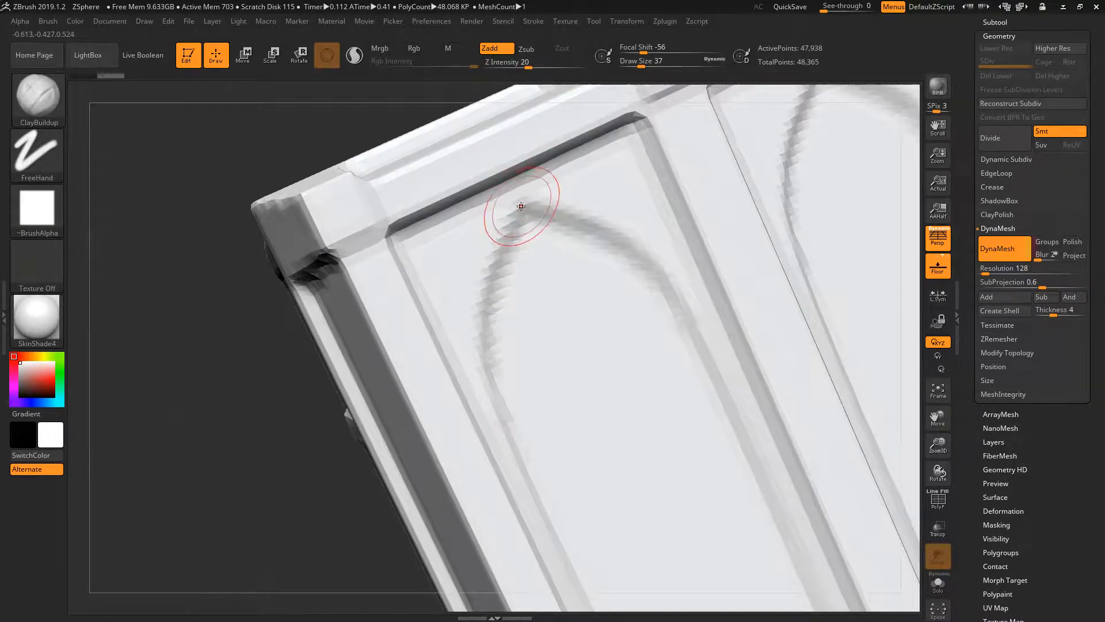
Test freehand ClayBuildup strokes across the low-resolution lid's arched panels and dividers, and undo them.
mouse_move(593, 328)
mouse_down()
mouse_move(605, 481)
mouse_move(685, 518)
mouse_up()
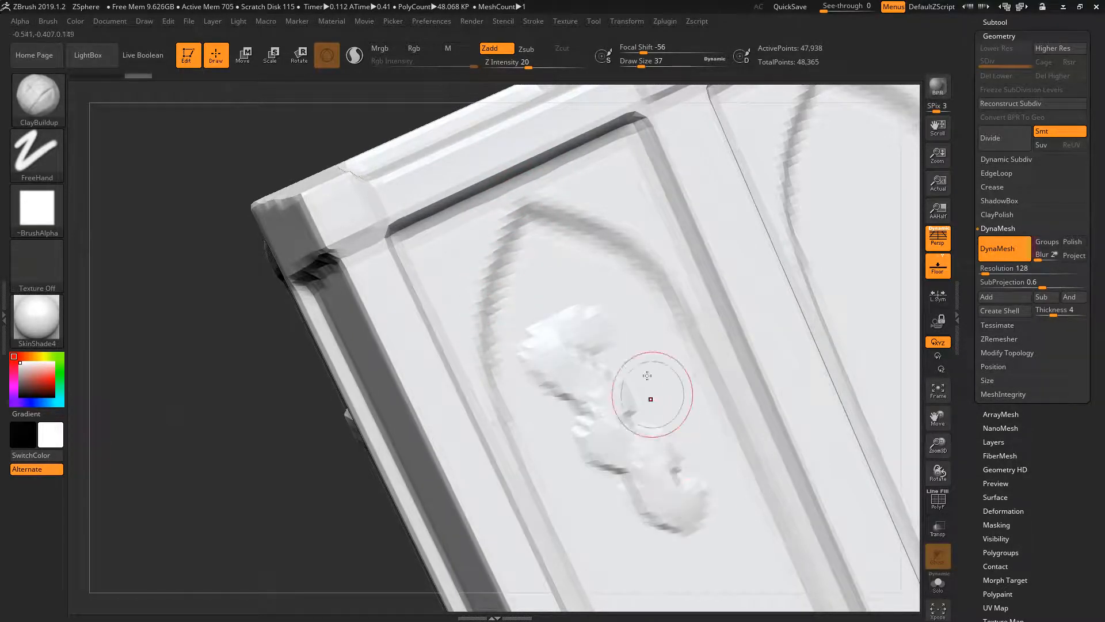
right_drag(647, 375, 483, 305)
mouse_move(521, 383)
mouse_down()
mouse_move(570, 294)
mouse_move(823, 133)
mouse_up()
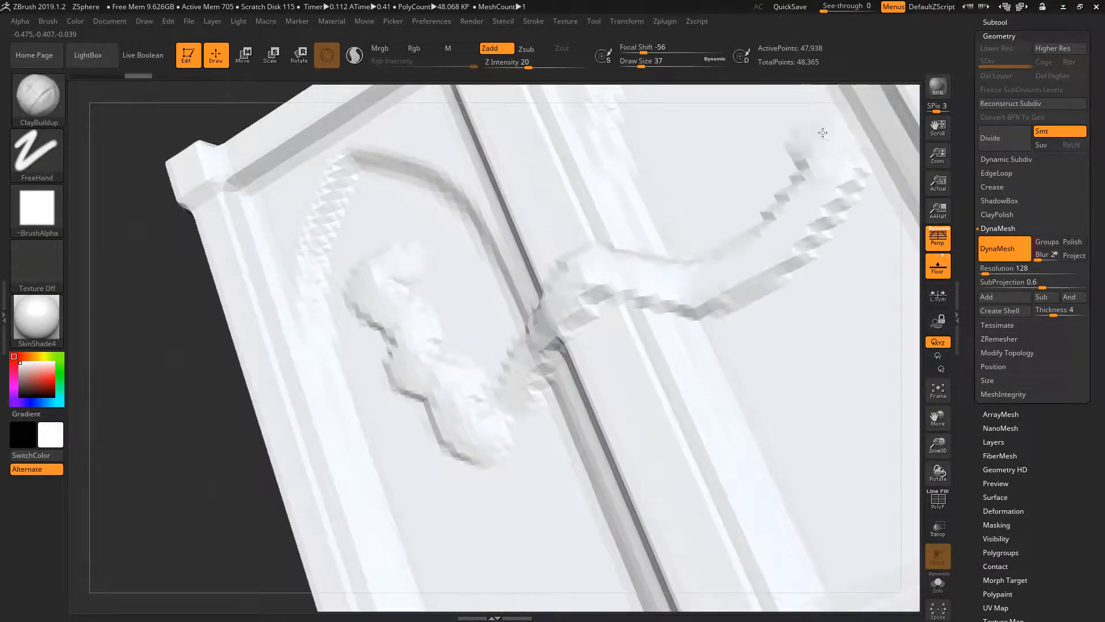
mouse_move(662, 323)
ctrl+right_down()
mouse_move(593, 292)
mouse_move(596, 321)
ctrl+right_up()
mouse_move(492, 299)
mouse_down()
mouse_move(529, 279)
mouse_move(720, 233)
mouse_move(794, 183)
mouse_up()
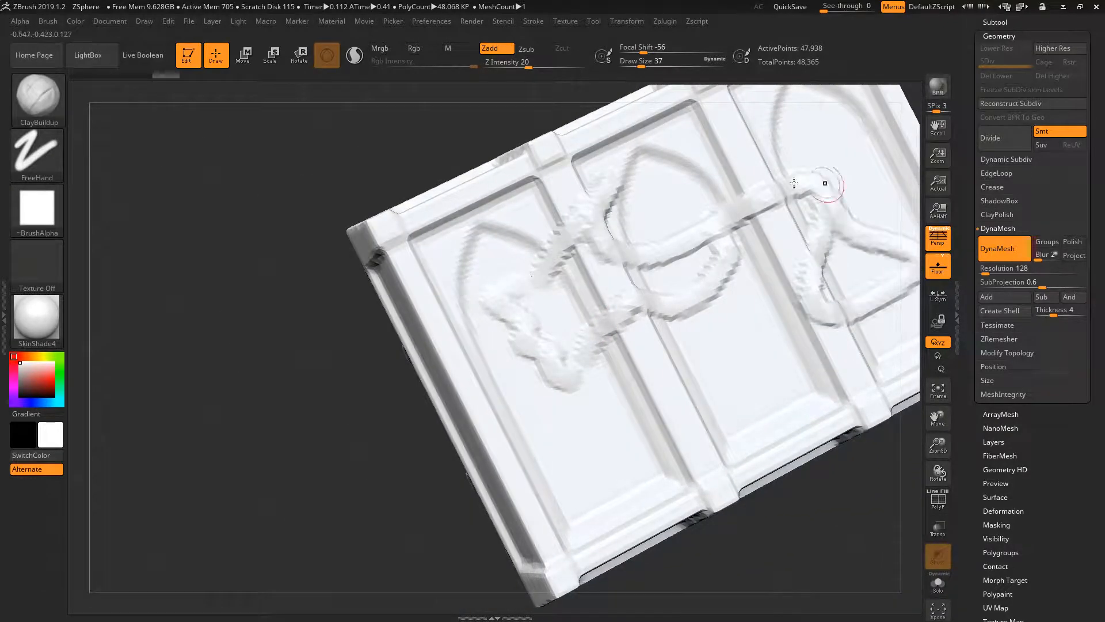
key(ctrl+z)
key(ctrl+z)
key(ctrl+z)
key(ctrl+z)
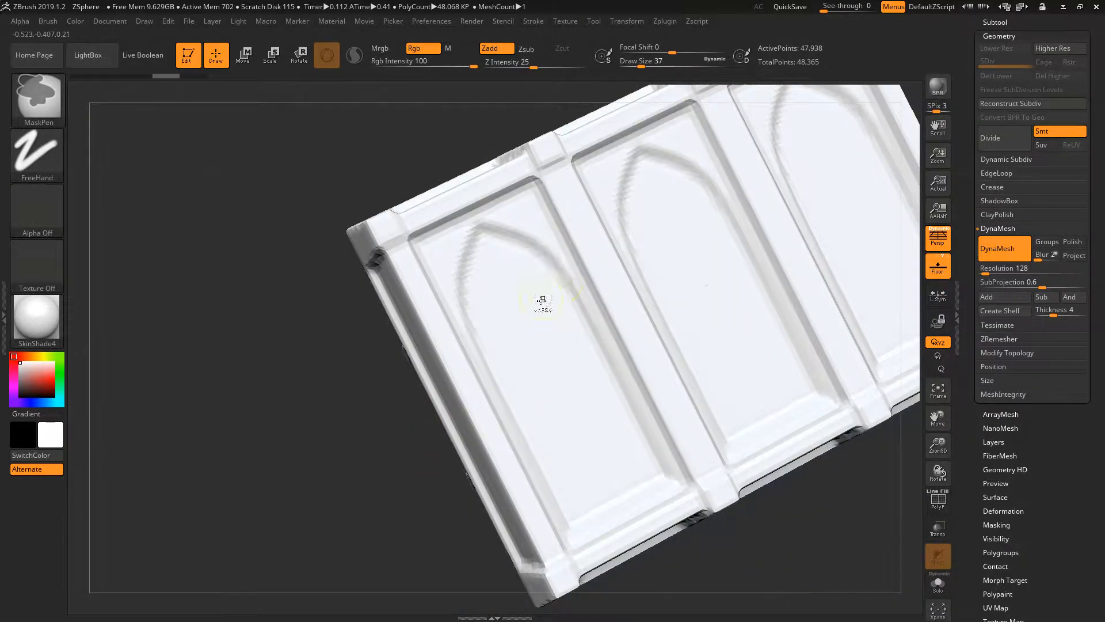
Undo the resolution 128 remesh, apply DynaMesh to the crate body at resolution 512, and check the arch tip's wireframe.
ctrl+right_drag(490, 225, 520, 313)
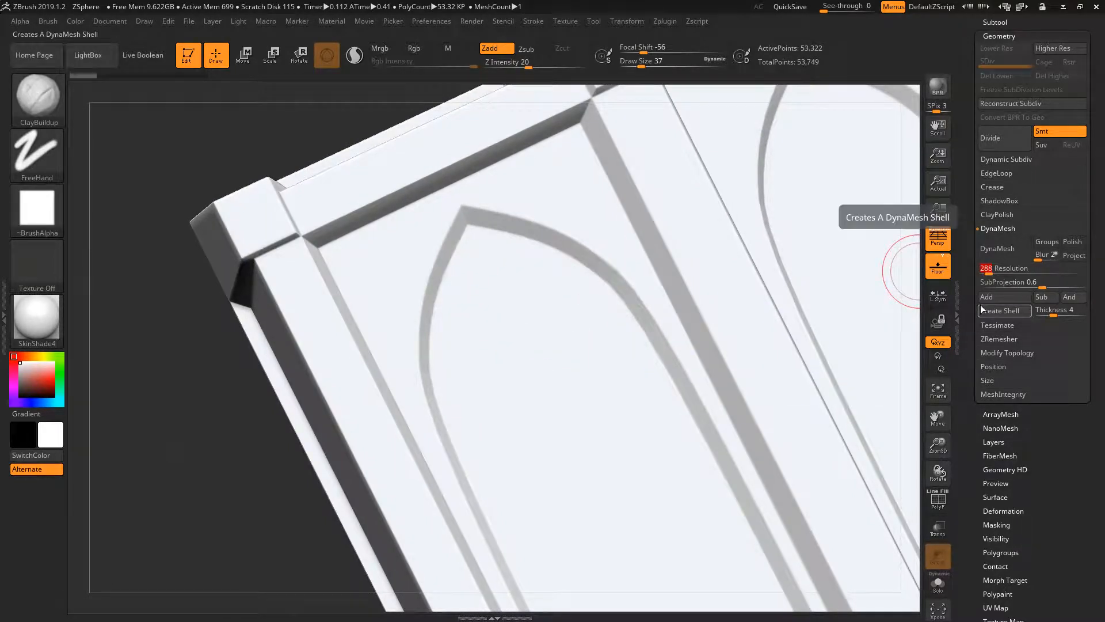
text(512)
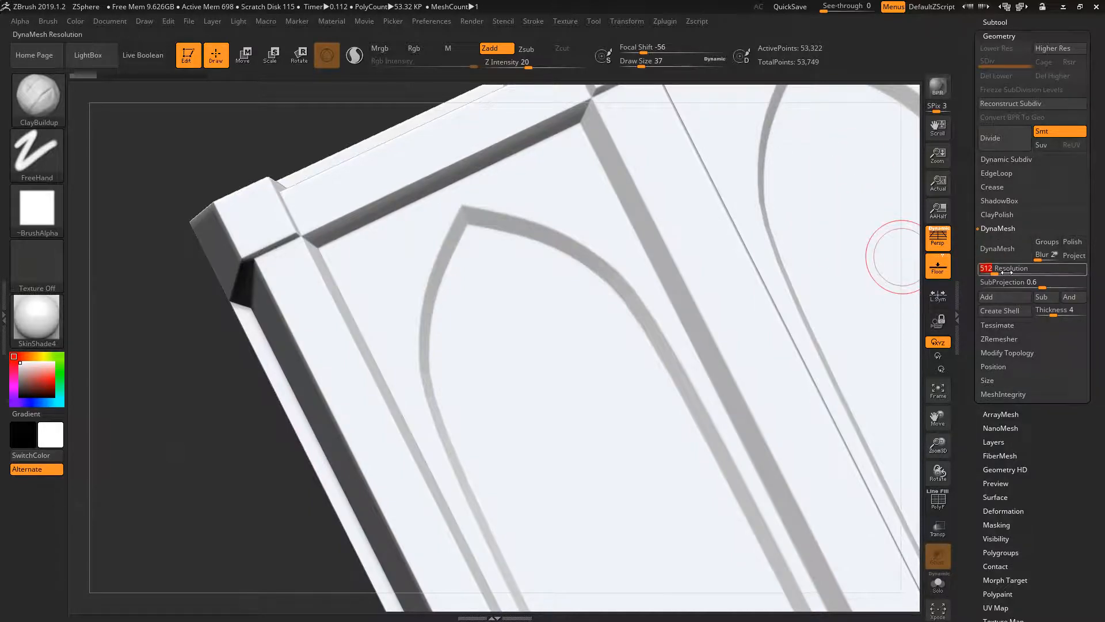
mouse_move(506, 276)
right_down()
mouse_move(533, 321)
mouse_move(534, 293)
mouse_move(526, 300)
mouse_move(536, 309)
mouse_move(544, 272)
right_up()
click(998, 253)
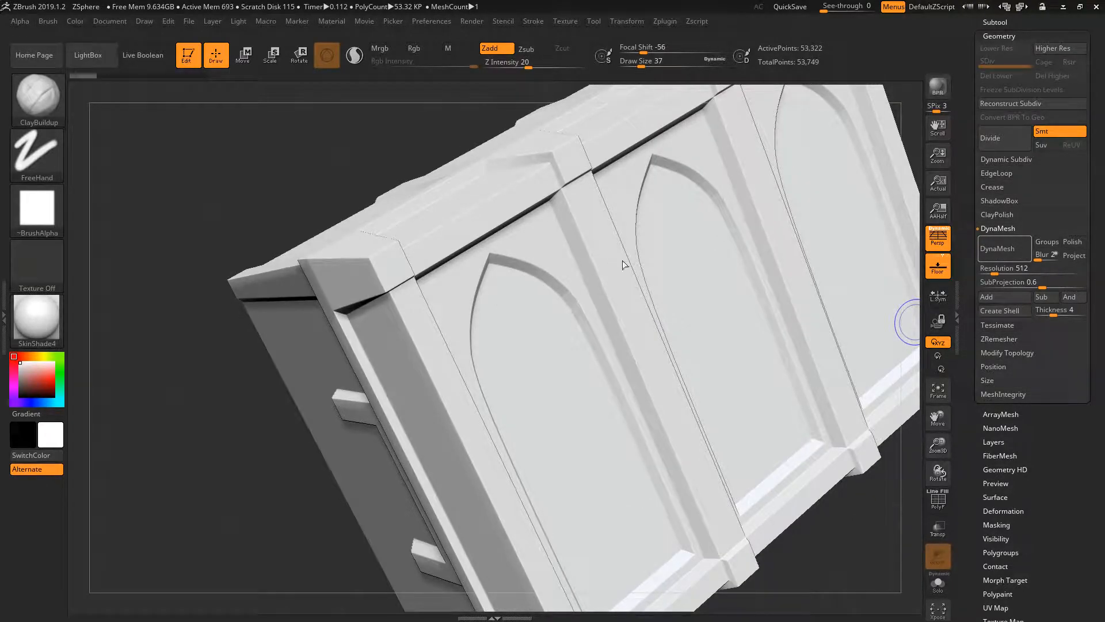
mouse_move(558, 313)
right_down()
mouse_move(543, 289)
mouse_move(576, 383)
right_up()
key(shift+f)
mouse_move(525, 331)
ctrl+right_down()
mouse_move(543, 333)
mouse_move(546, 363)
ctrl+right_up()
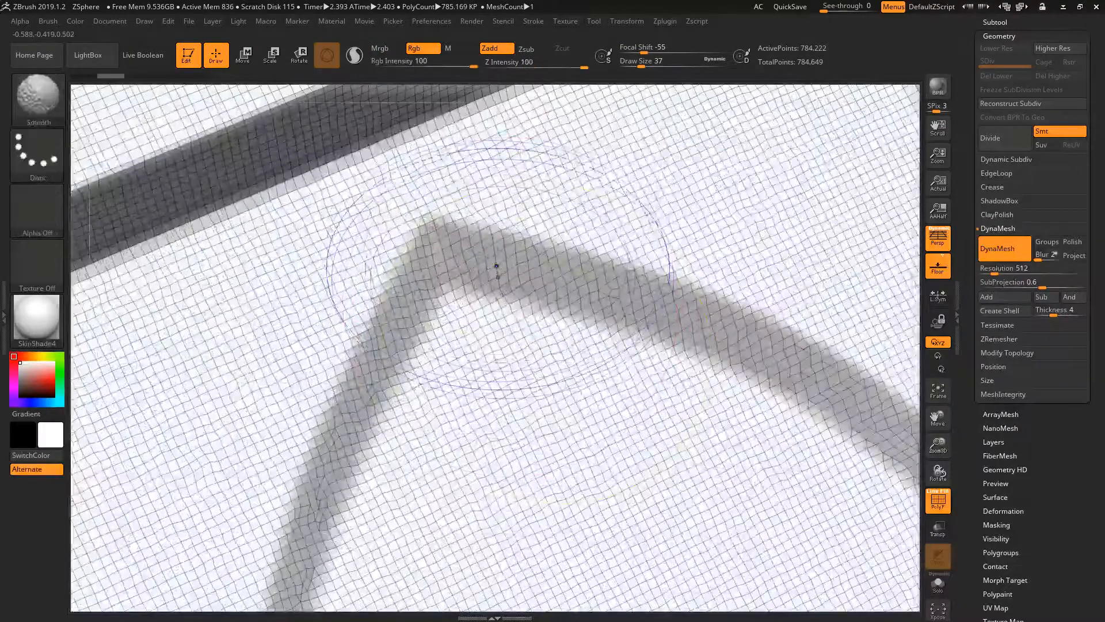
key(shift+f)
mouse_move(521, 302)
ctrl+right_down()
mouse_move(506, 370)
mouse_move(525, 397)
mouse_move(536, 392)
mouse_move(488, 355)
mouse_move(494, 173)
ctrl+right_up()
Try ClayBuildup strokes on the first arched panel of the denser mesh, undoing each one.
mouse_move(523, 355)
right_down()
mouse_move(520, 335)
mouse_move(568, 342)
mouse_move(464, 316)
mouse_move(523, 449)
right_up()
right_drag(523, 449, 513, 380)
mouse_move(510, 358)
mouse_down()
mouse_move(585, 274)
mouse_move(560, 192)
mouse_up()
mouse_move(560, 193)
ctrl+right_down()
mouse_move(533, 235)
mouse_move(575, 327)
ctrl+right_up()
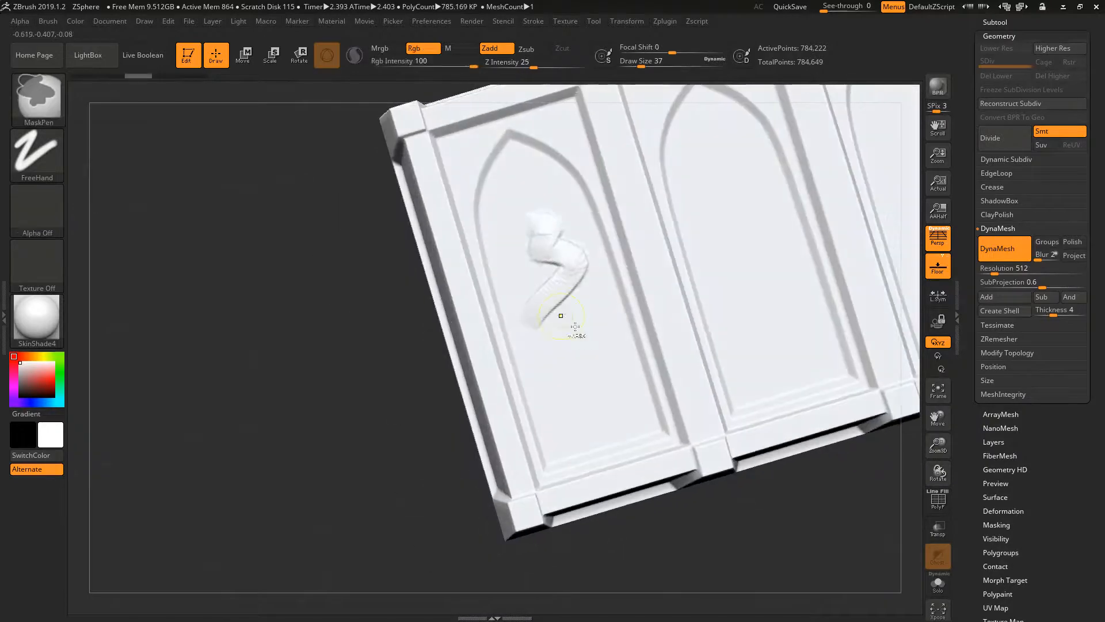
key(ctrl+z)
drag(547, 373, 683, 242)
key(ctrl+z)
Examine the remeshed crate's polygon density and overall shape, from the arched panels out to the whole body.
mouse_move(564, 308)
right_down()
mouse_move(585, 298)
mouse_move(577, 355)
mouse_move(561, 344)
mouse_move(587, 345)
mouse_move(577, 363)
right_up()
key(shift+f)
right_drag(466, 263, 494, 349)
key(shift+f)
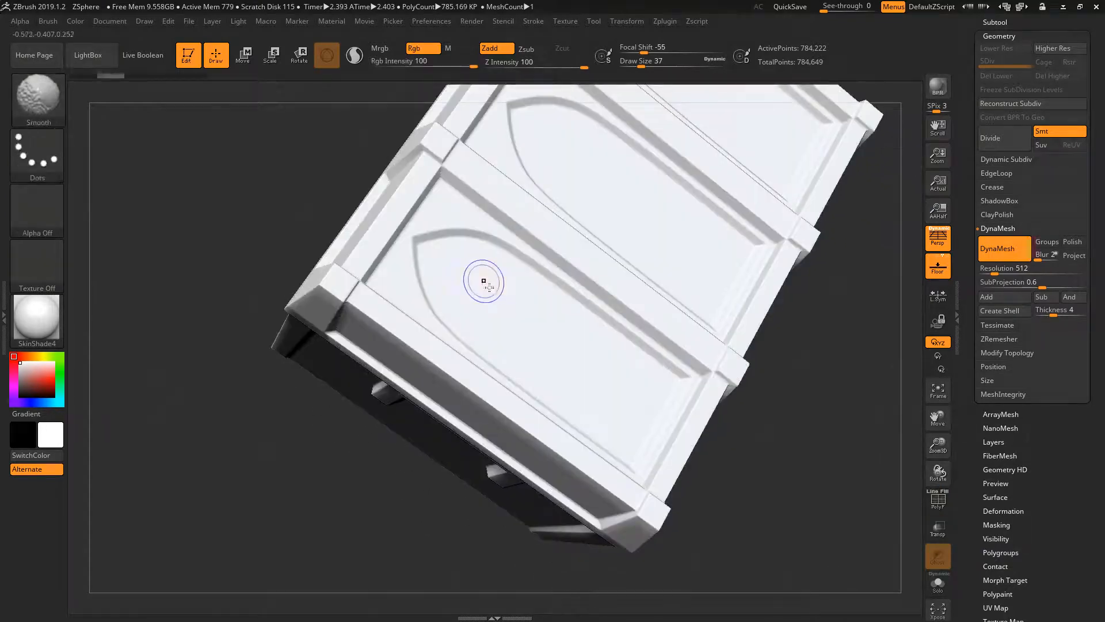
right_drag(484, 281, 492, 318)
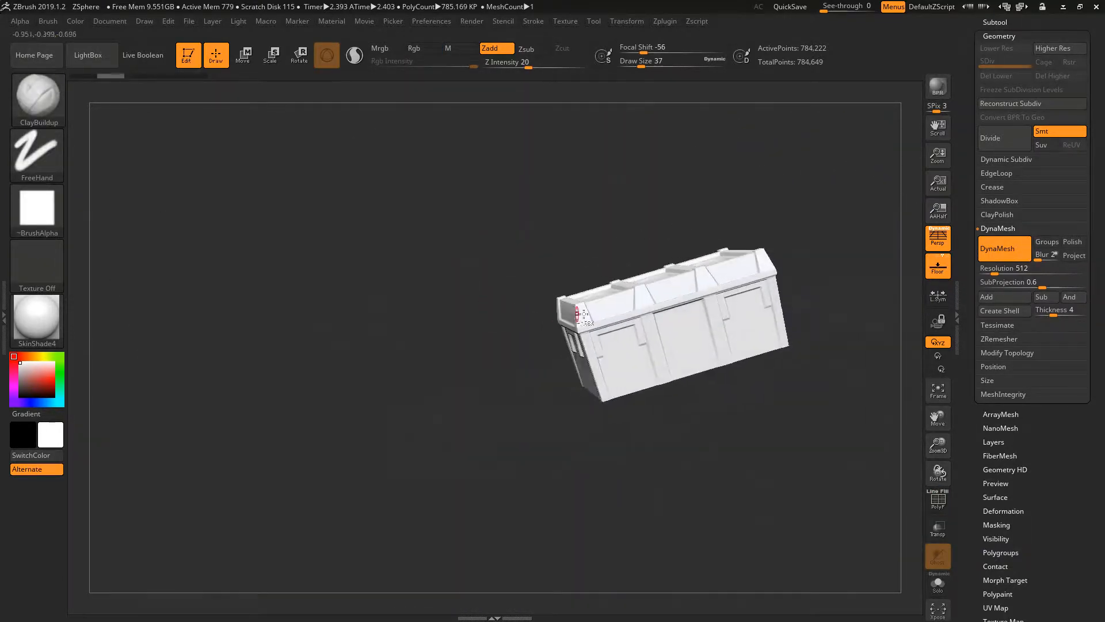
ctrl+right_drag(578, 314, 456, 309)
right_drag(453, 250, 440, 118)
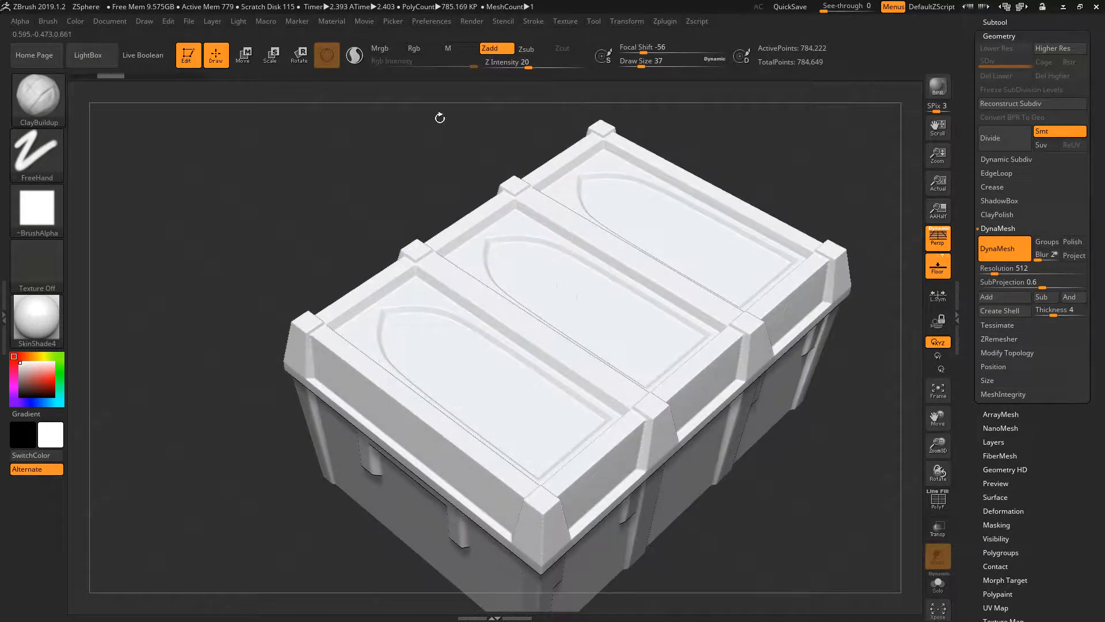
Browse the library of sculpting brushes while keeping ClayBuildup as the current brush.
click(46, 108)
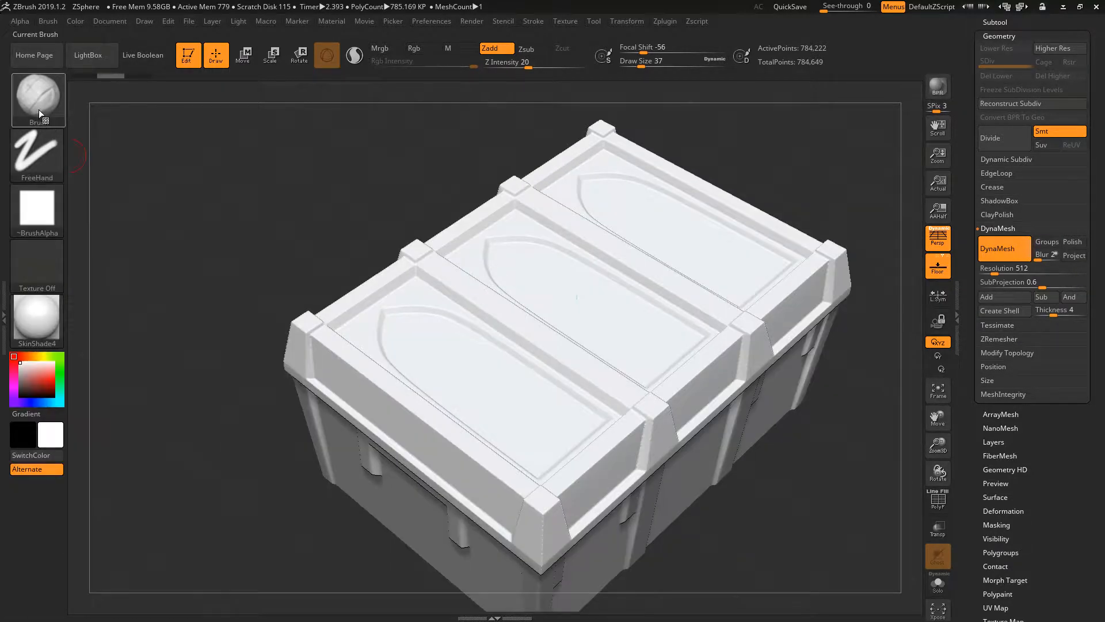
click(41, 103)
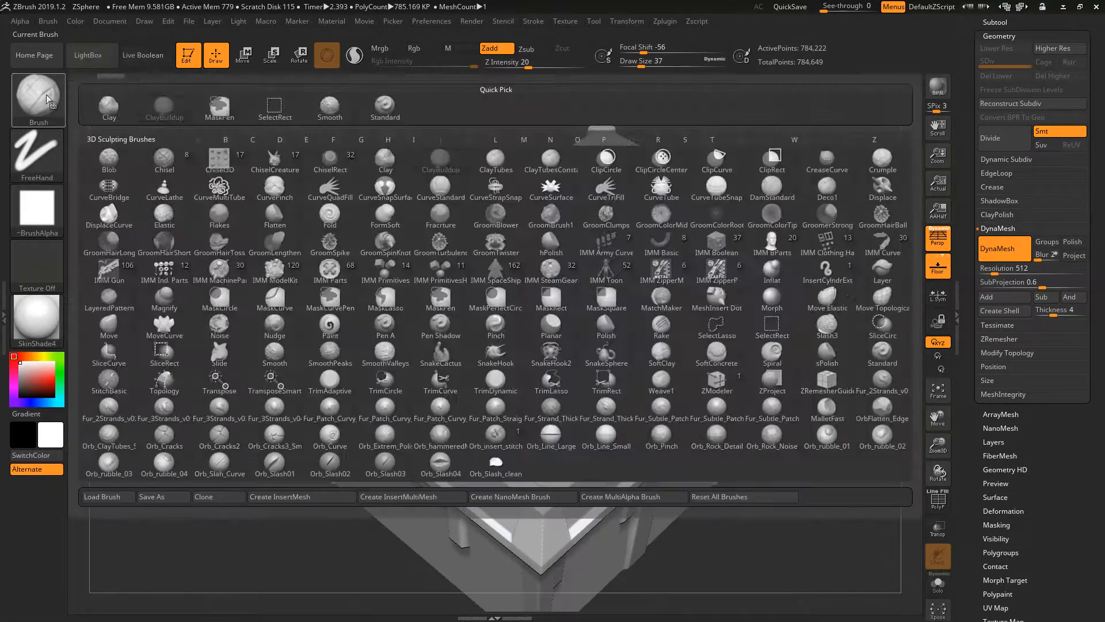
click(50, 97)
click(46, 108)
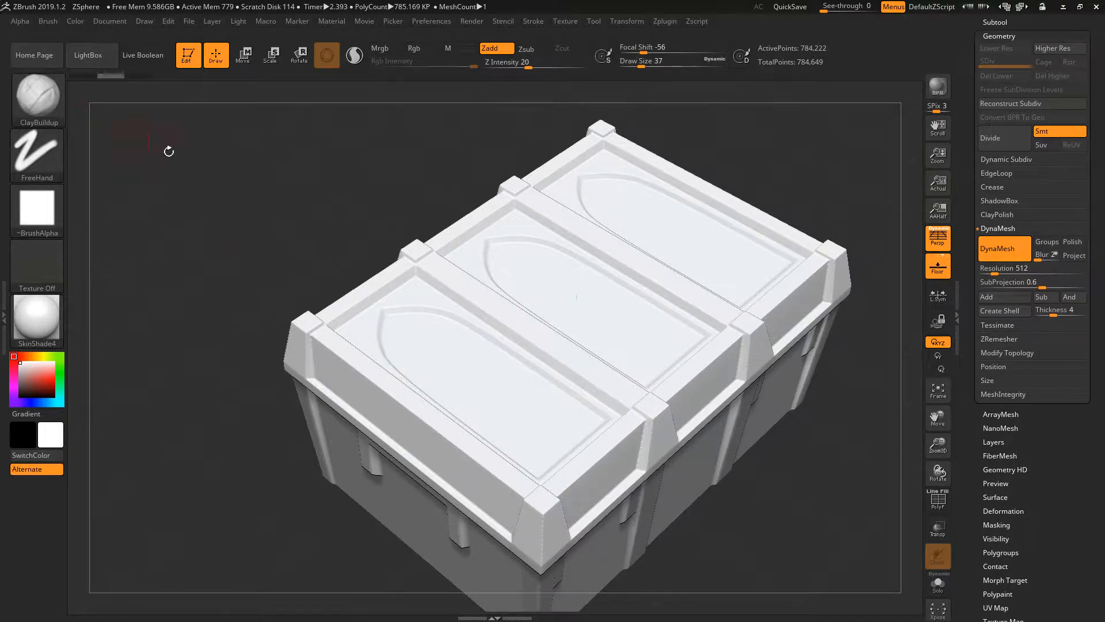
Demonstrate several diagonal ClayBuildup strokes across the lid's three panels and undo all of them.
right_drag(432, 307, 432, 343)
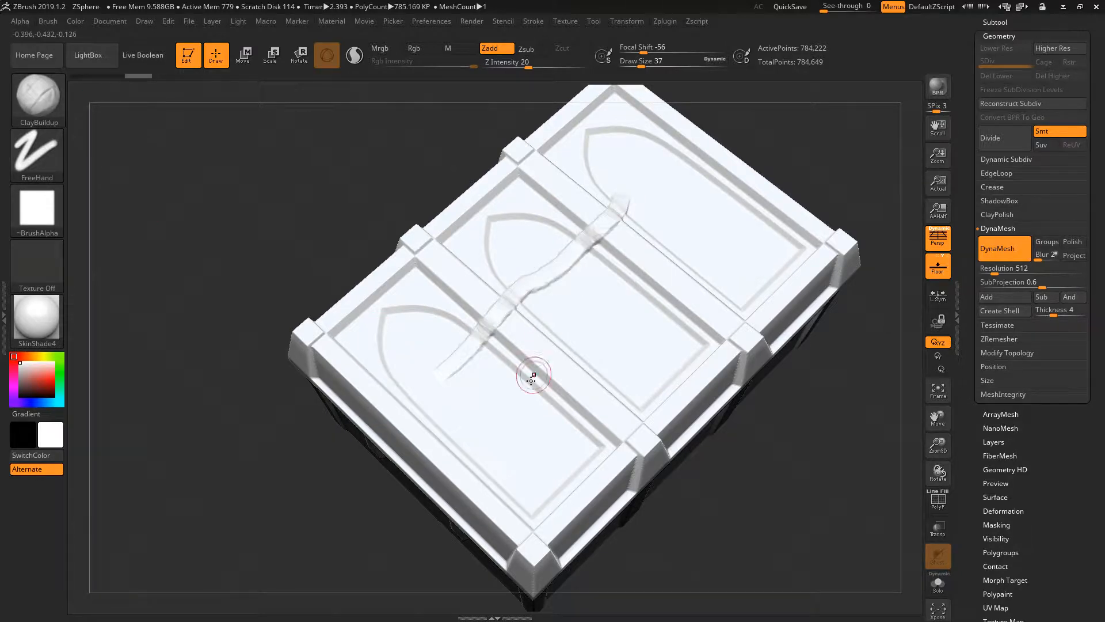
drag(497, 414, 639, 240)
drag(550, 414, 714, 260)
drag(496, 394, 640, 238)
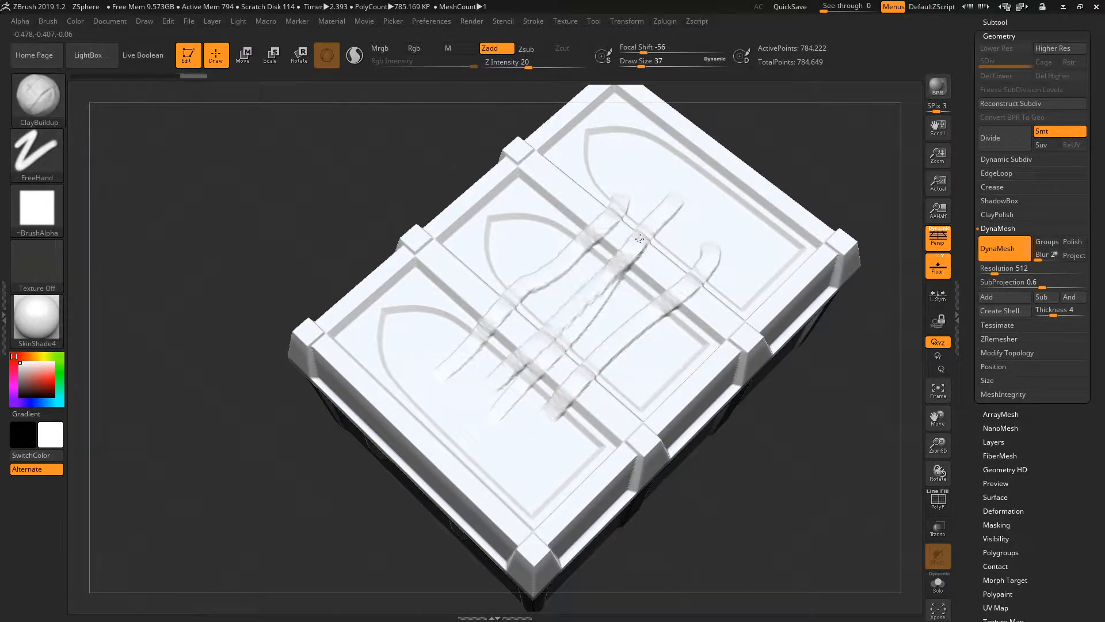
mouse_move(467, 364)
right_down()
mouse_move(518, 328)
mouse_move(593, 239)
mouse_move(529, 322)
right_up()
key(ctrl)
key(ctrl+z)
key(ctrl+z)
key(ctrl+z)
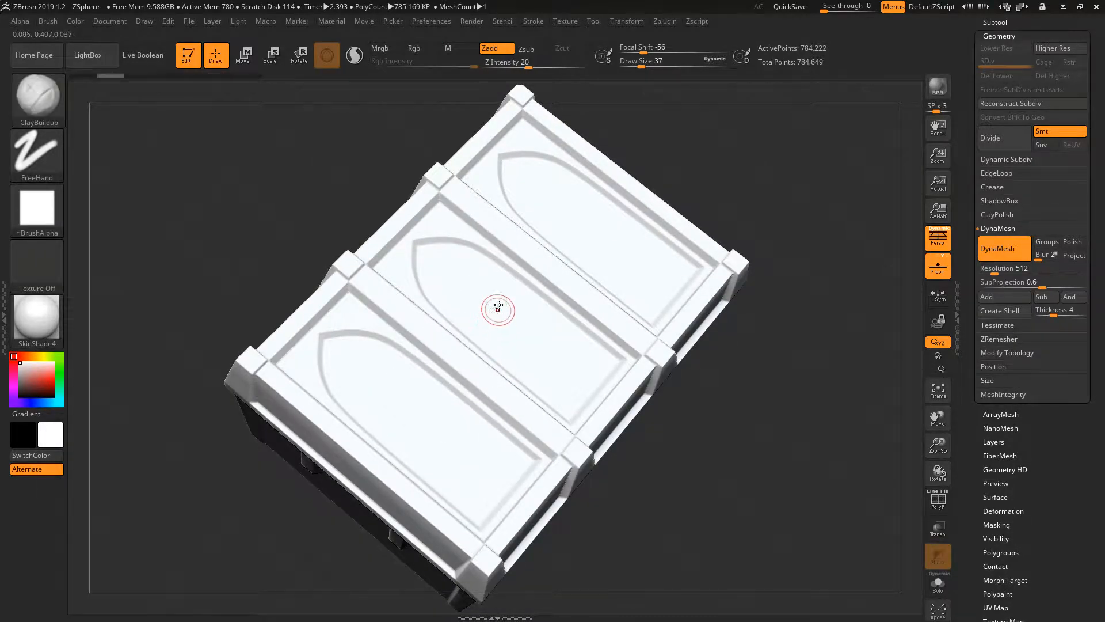
key(b)
key(c)
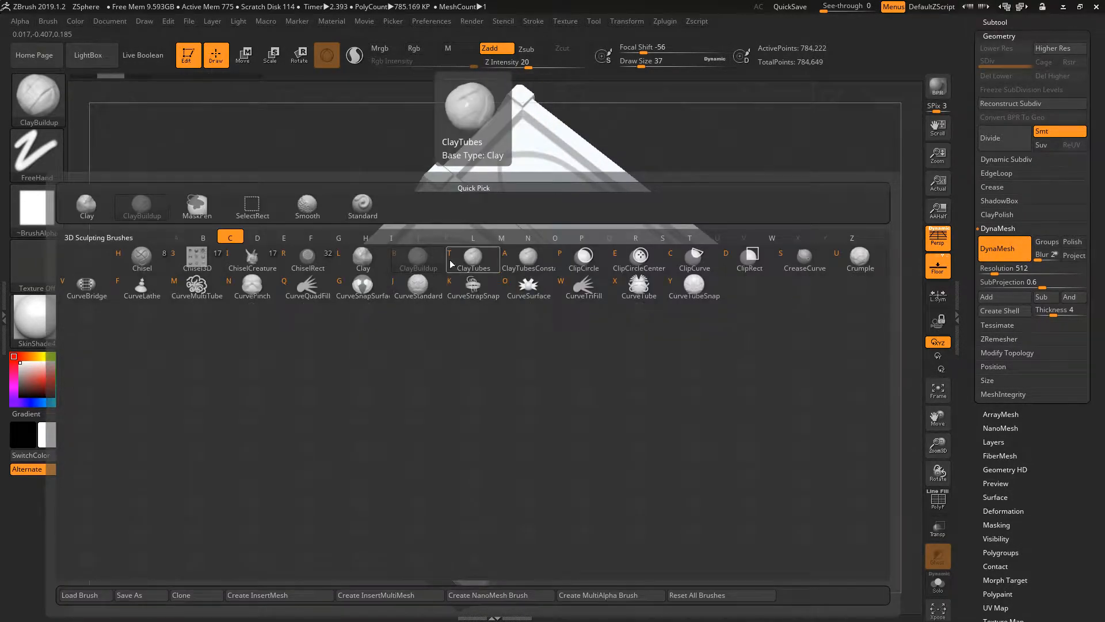
key(Escape)
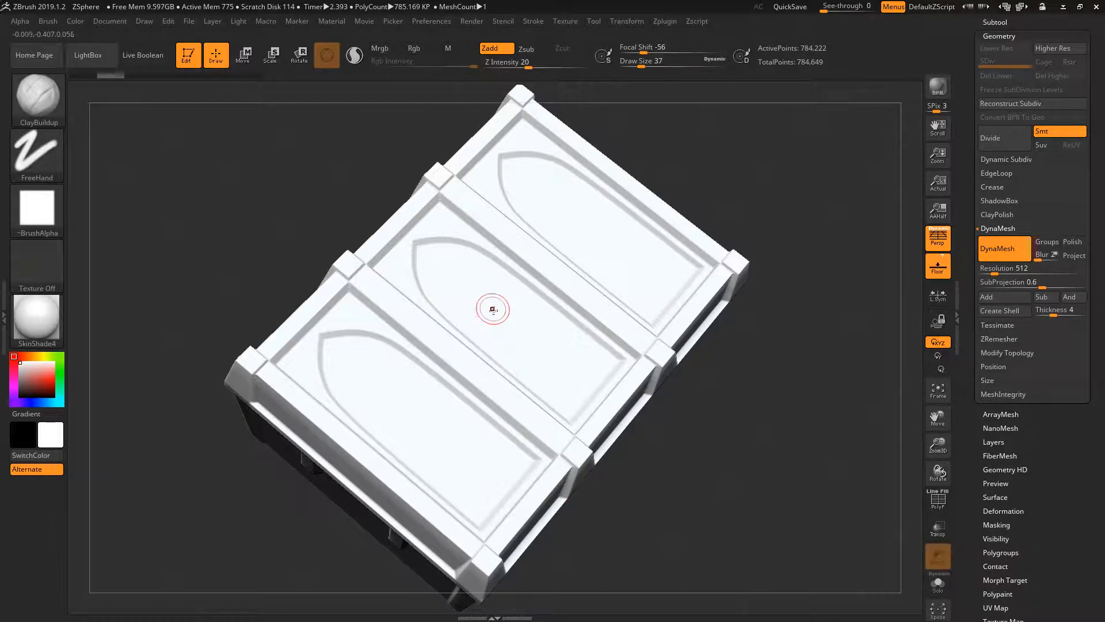
Switch to the TrimDynamic brush, frame the lid's near corner, and set the draw size to 29.
right_drag(492, 310, 490, 297)
key(b)
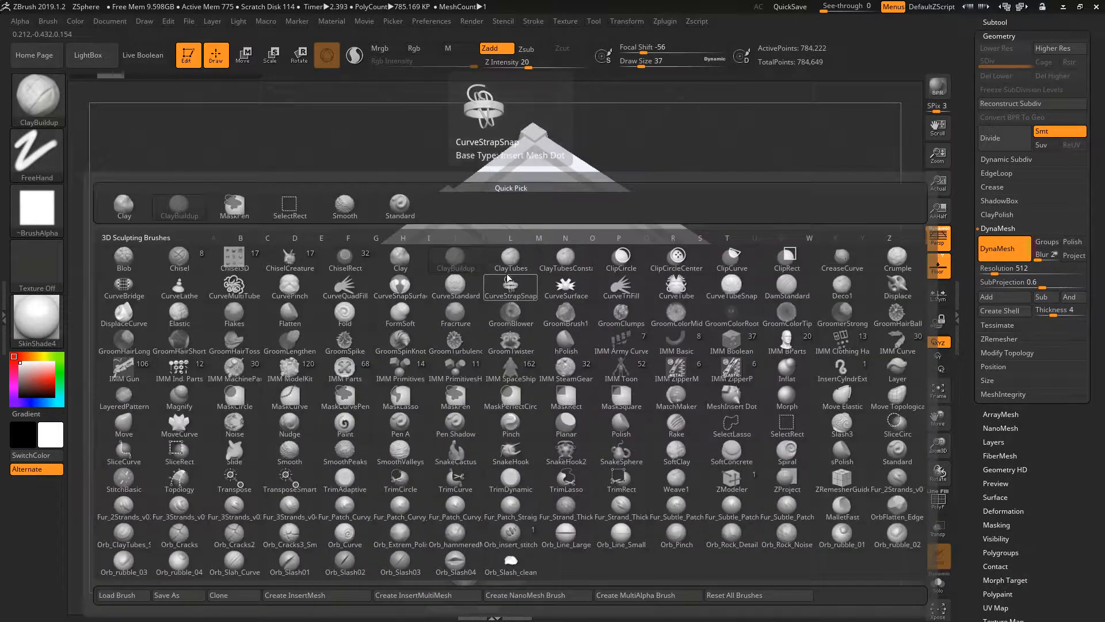
key(t)
key(d)
right_drag(496, 325, 528, 291)
key(space)
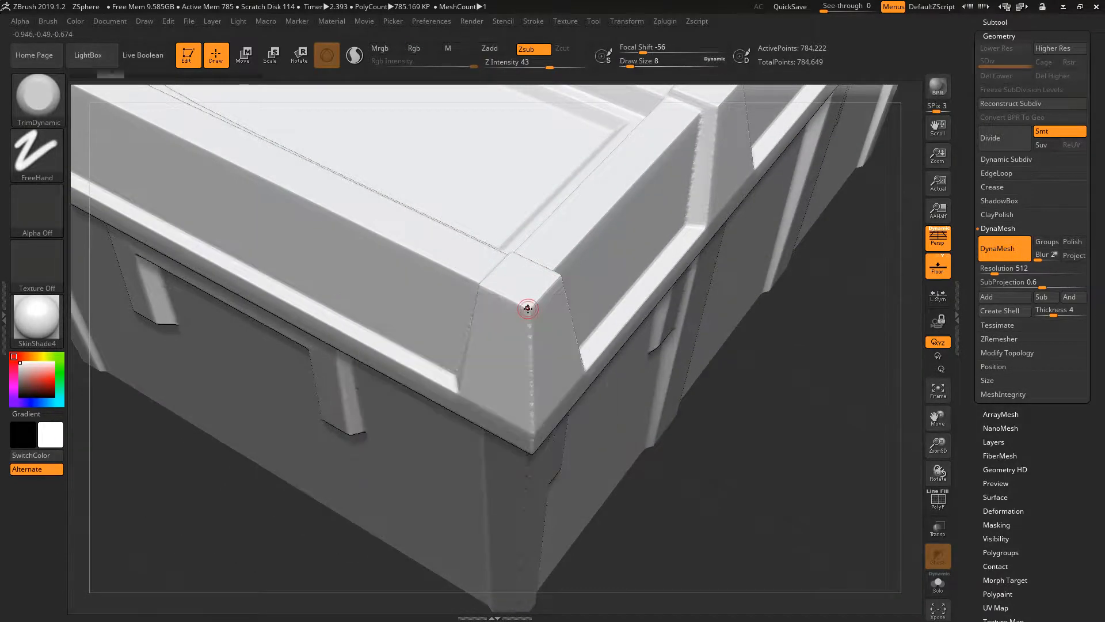
key(space)
Wear down the lid's near corner cap and the long side's top edge up to the next brace using TrimDynamic.
drag(528, 310, 537, 309)
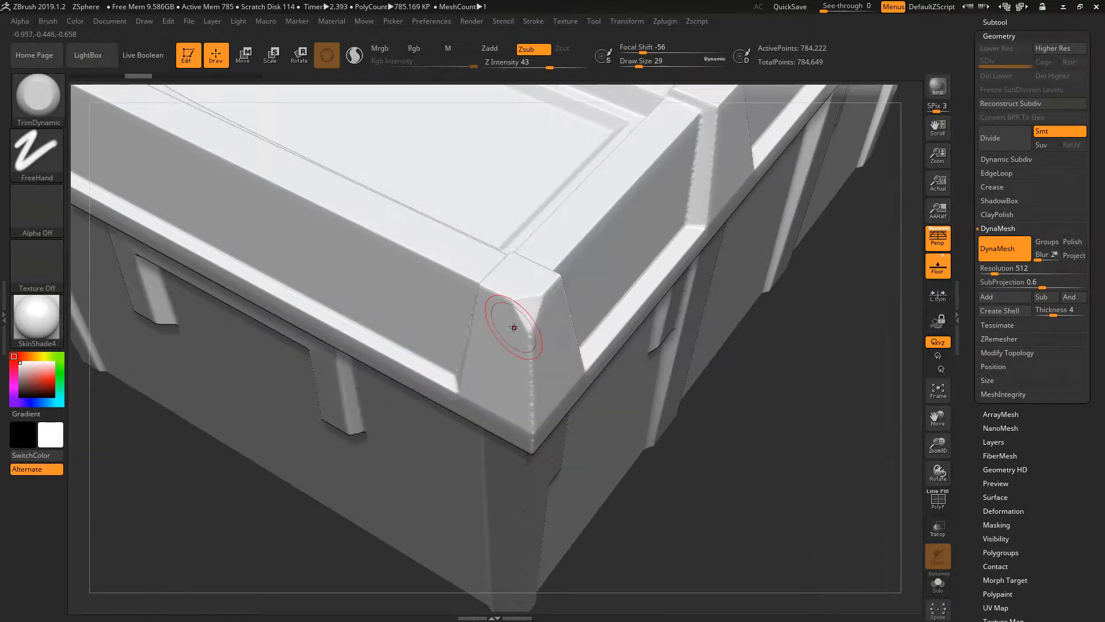
right_drag(514, 328, 542, 294)
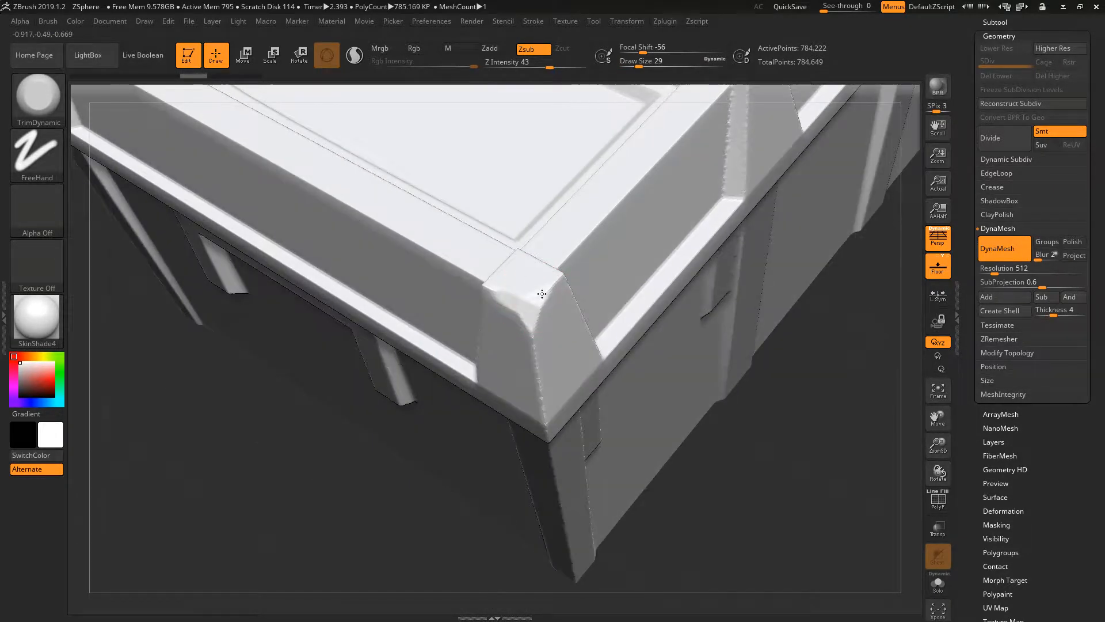
mouse_move(507, 345)
right_down()
mouse_move(499, 288)
mouse_move(556, 273)
mouse_move(494, 294)
mouse_move(555, 254)
mouse_move(513, 348)
right_up()
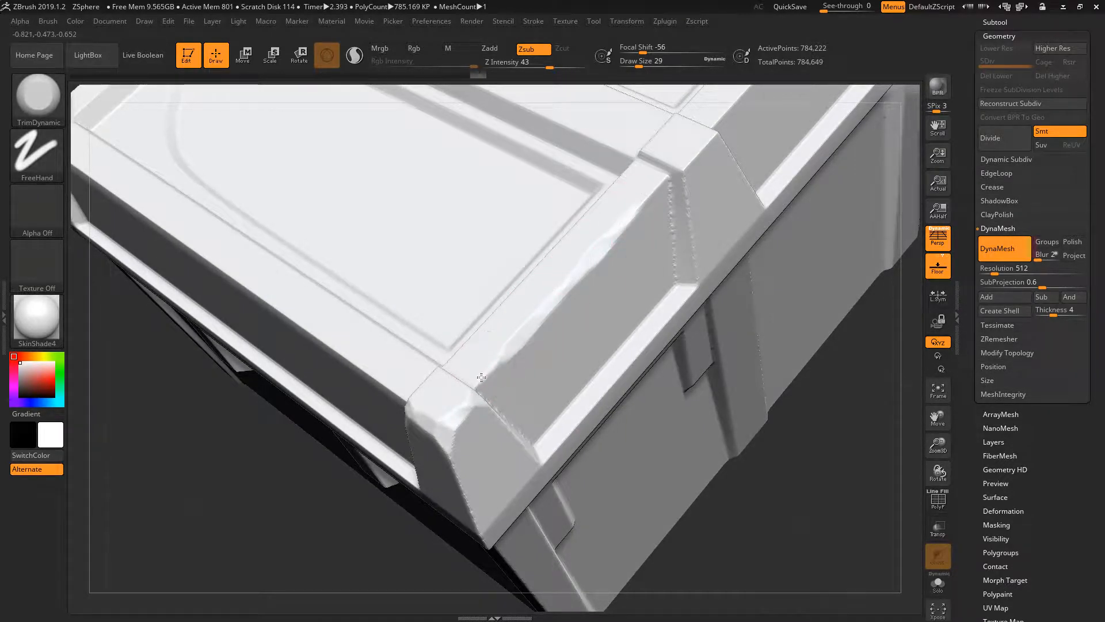
Chip the top edge of the lid's short end beside the corner cap and soften the corner post's vertical edge.
right_drag(474, 372, 369, 358)
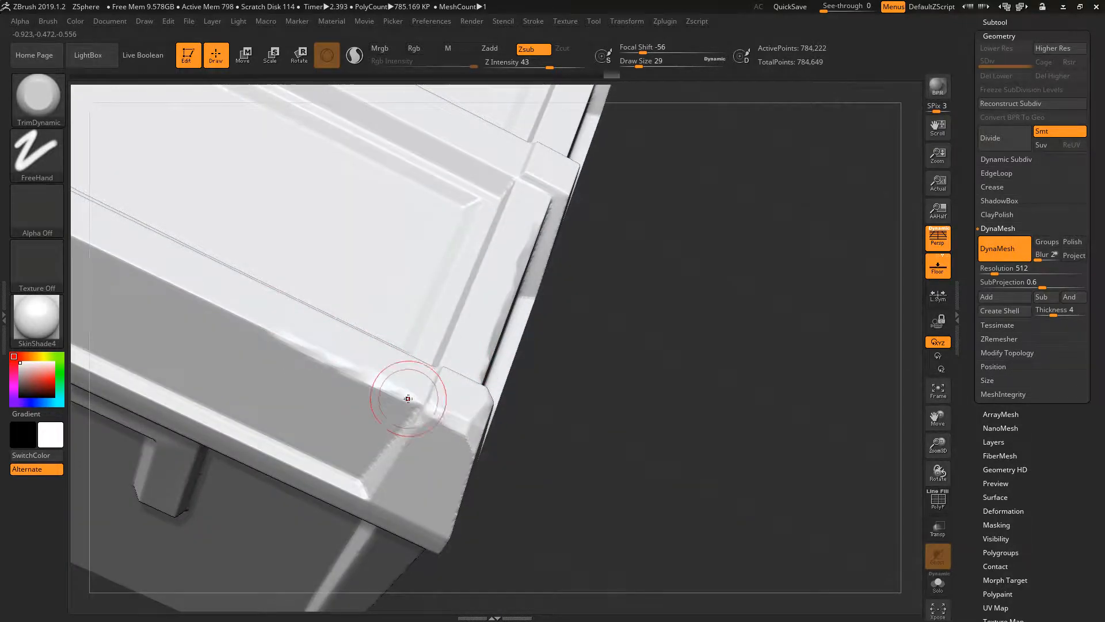
mouse_move(398, 397)
right_down()
mouse_move(375, 407)
mouse_move(334, 351)
mouse_move(369, 353)
mouse_move(333, 381)
mouse_move(417, 423)
right_up()
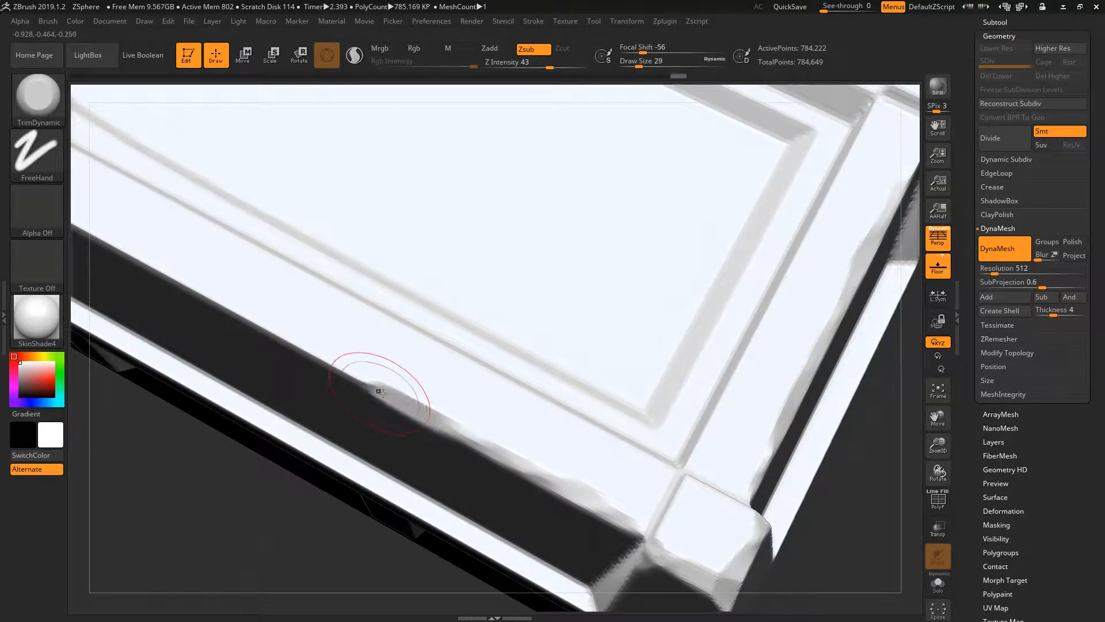
mouse_move(323, 374)
ctrl+right_down()
mouse_move(360, 412)
mouse_move(395, 397)
mouse_move(407, 360)
mouse_move(489, 410)
mouse_move(475, 399)
mouse_move(519, 367)
ctrl+right_up()
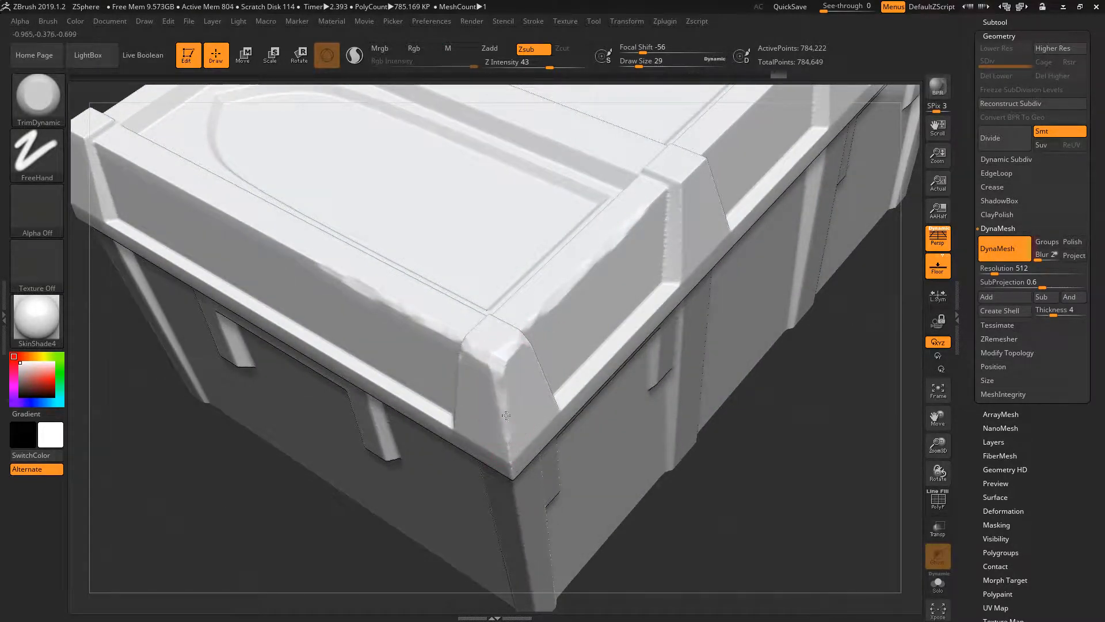
right_drag(516, 461, 535, 421)
ctrl+right_drag(536, 421, 538, 483)
right_drag(538, 483, 509, 447)
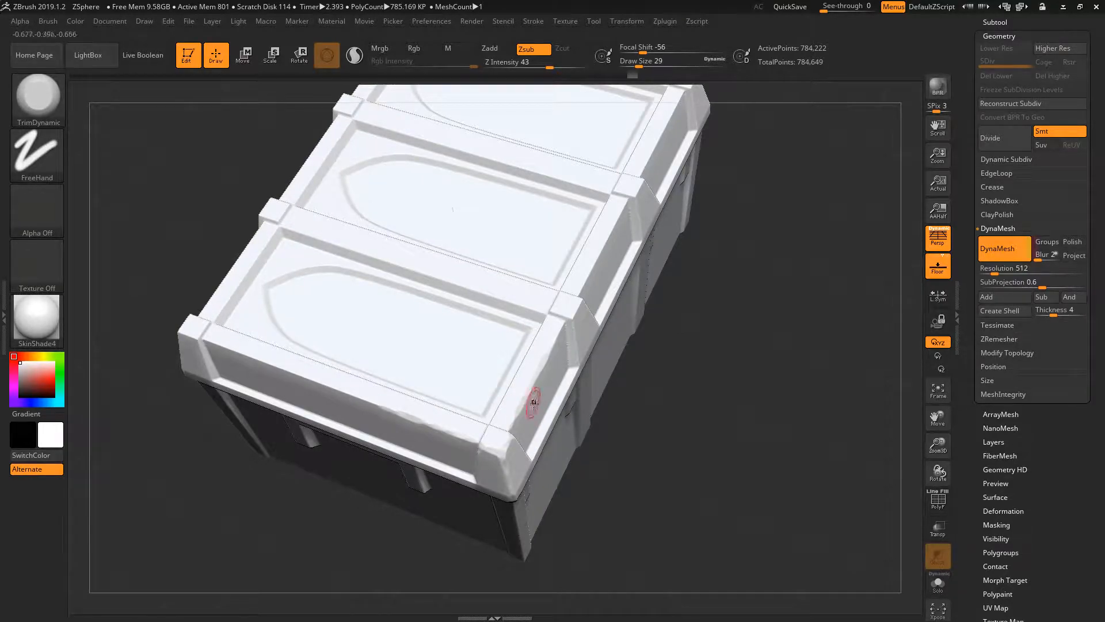
Wear down the lid's long-side top edge up to the next brace and soften that brace's outer edges with TrimDynamic.
drag(531, 397, 543, 362)
mouse_move(543, 362)
ctrl+right_down()
mouse_move(567, 428)
mouse_move(550, 397)
mouse_move(529, 394)
ctrl+right_up()
right_drag(469, 472, 500, 353)
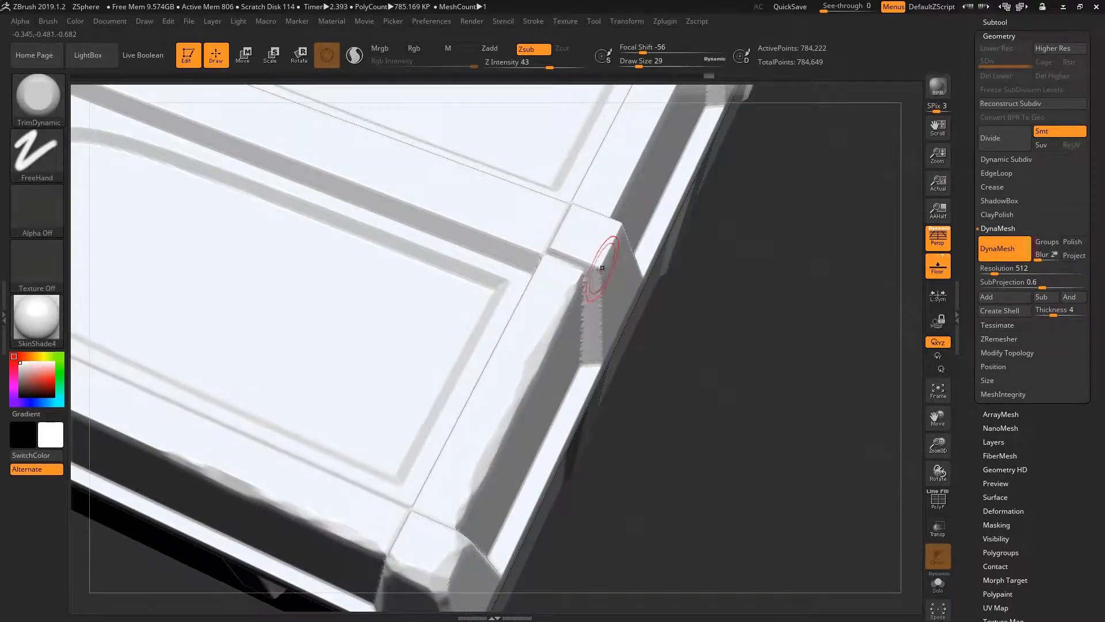
mouse_move(607, 245)
right_down()
mouse_move(617, 240)
mouse_move(593, 276)
mouse_move(596, 307)
right_up()
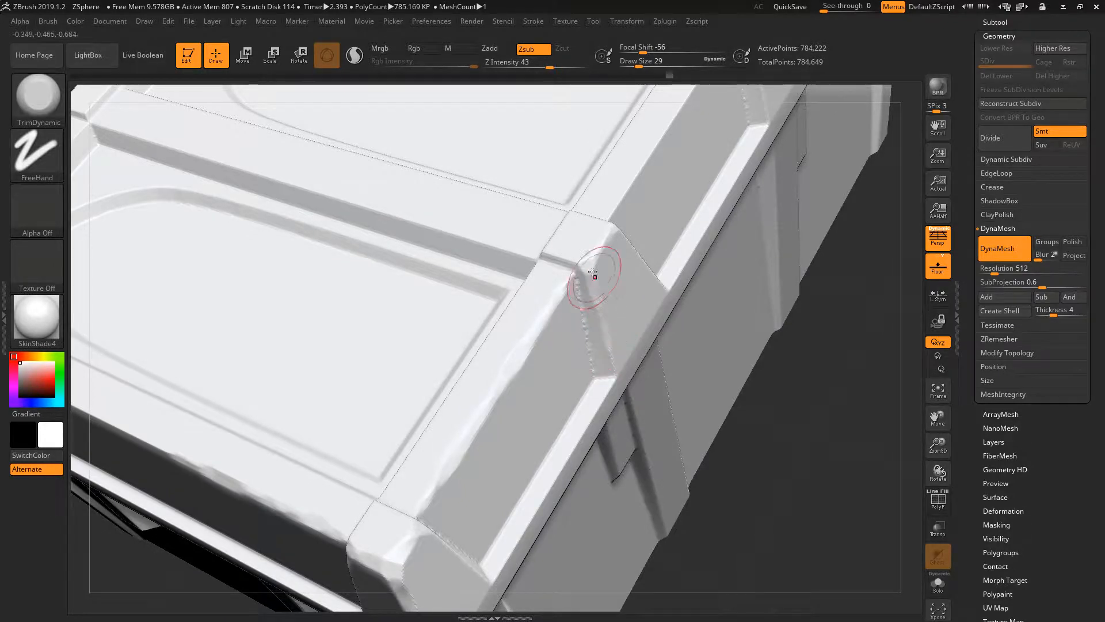
right_drag(594, 249, 610, 246)
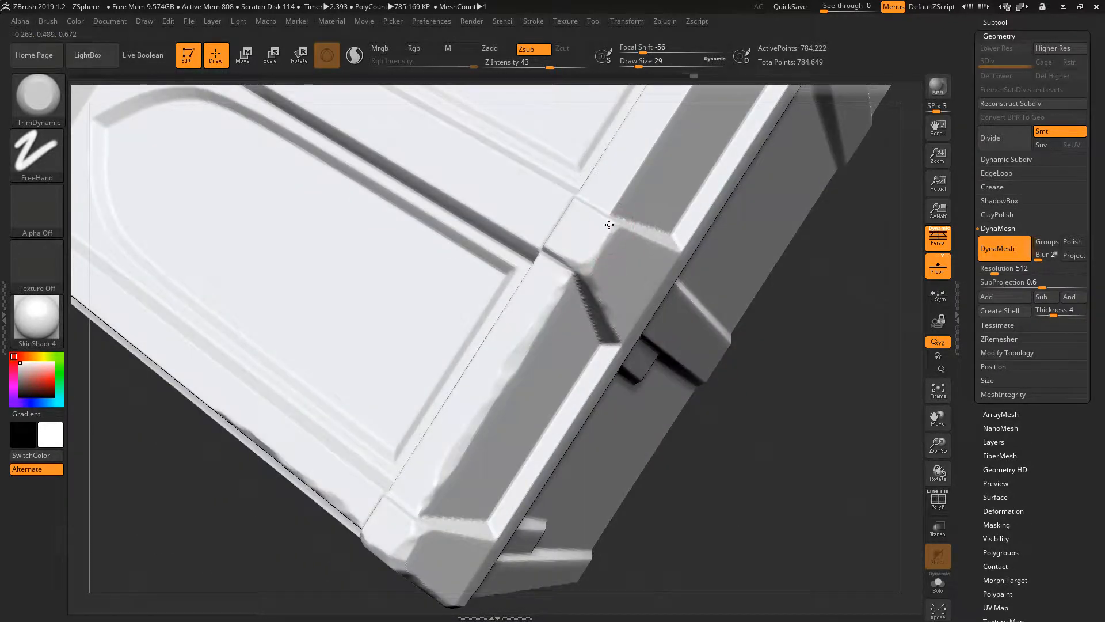
Set the draw size to 65 and flatten the lid's near corner cap and the adjoining top edge of the short end.
right_drag(602, 325, 519, 253)
right_drag(332, 166, 428, 260)
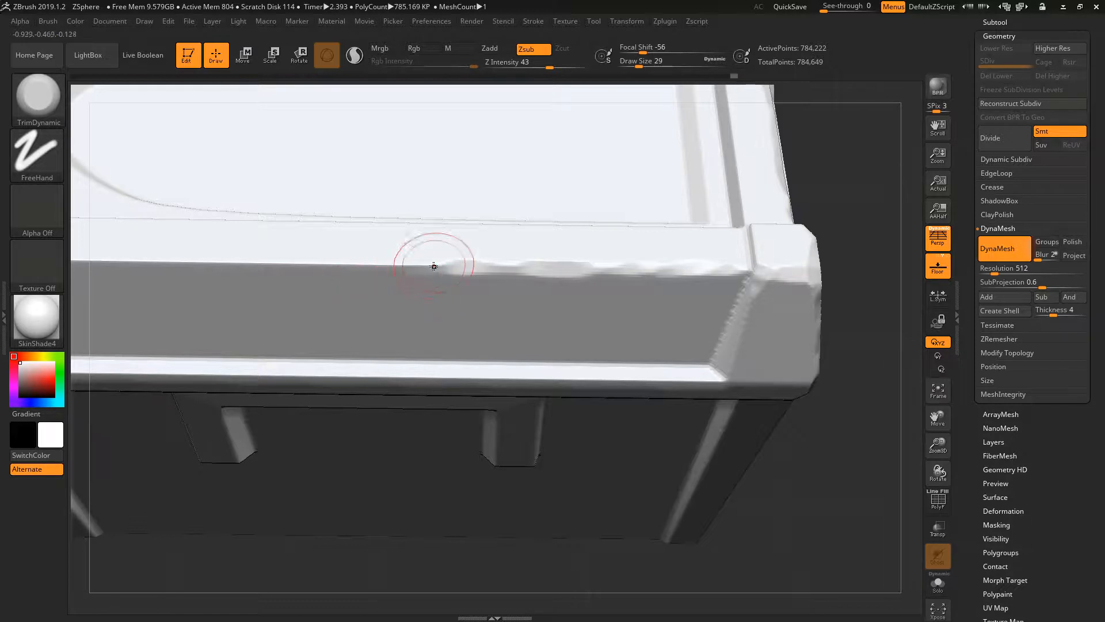
ctrl+right_drag(365, 254, 387, 318)
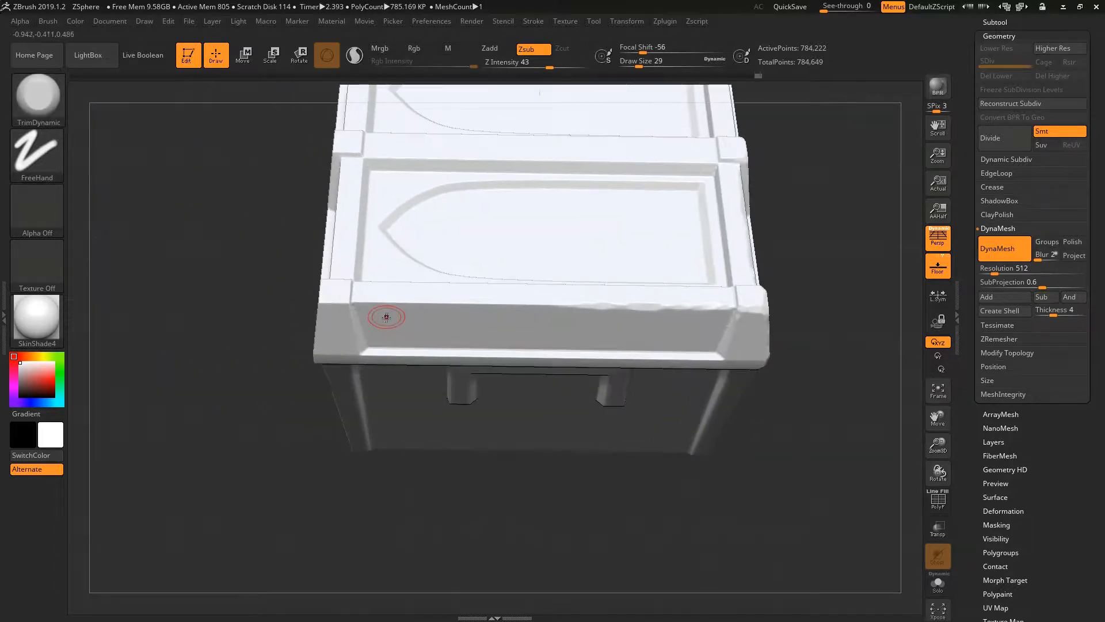
mouse_move(634, 336)
right_down()
mouse_move(669, 323)
mouse_move(696, 236)
mouse_move(600, 257)
mouse_move(569, 293)
mouse_move(605, 338)
mouse_move(495, 288)
right_up()
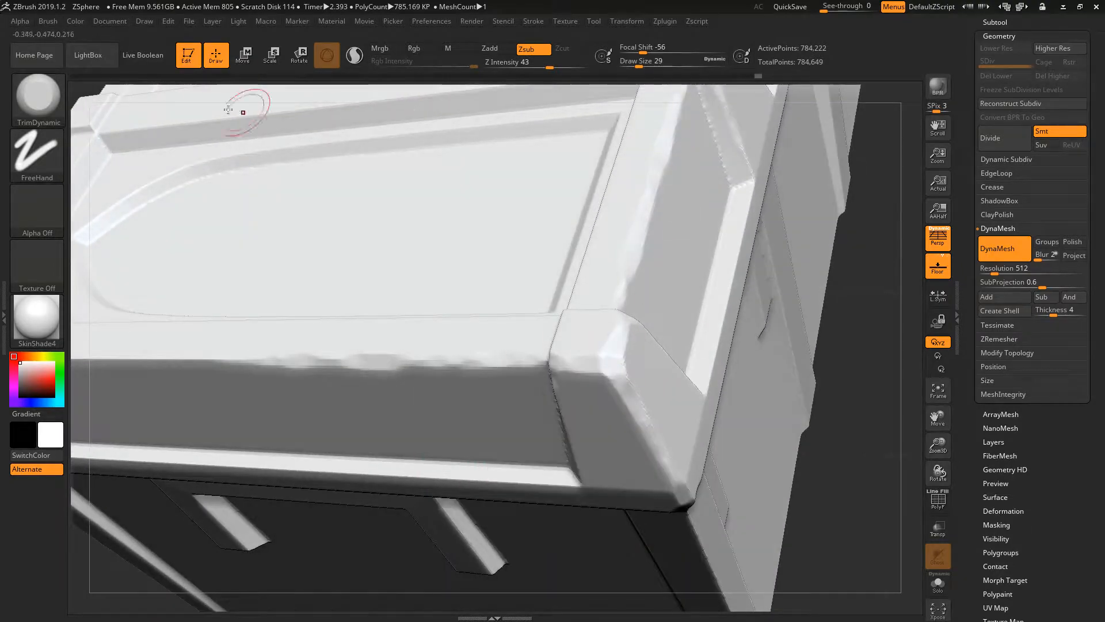
right_drag(617, 320, 593, 303)
mouse_move(630, 238)
right_down()
mouse_move(599, 298)
mouse_move(582, 276)
mouse_move(535, 316)
right_up()
key(space)
drag(582, 241, 589, 240)
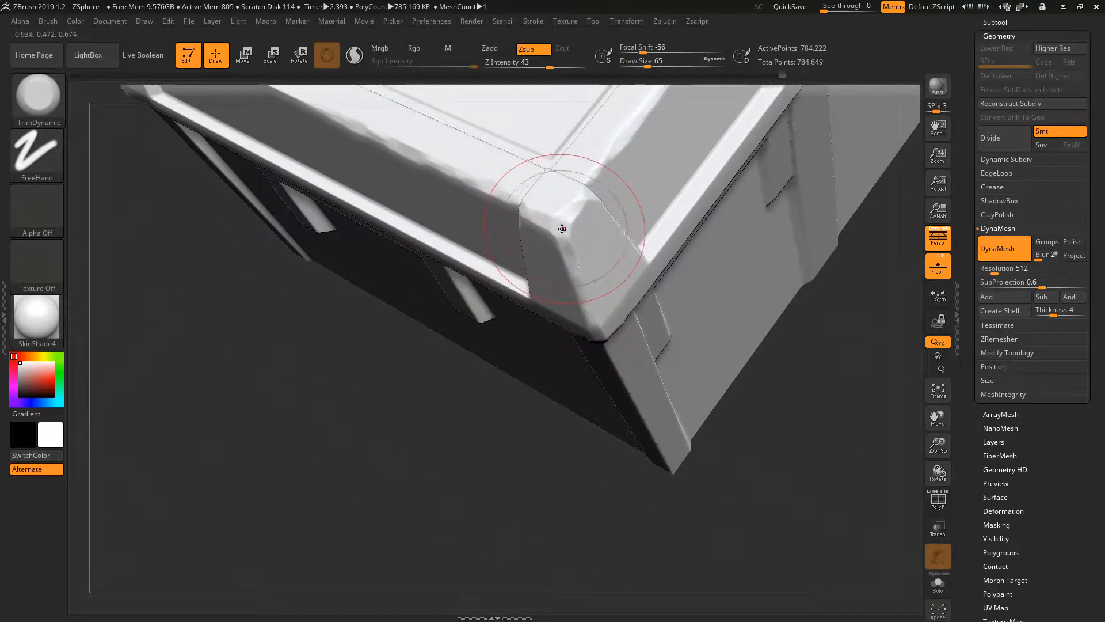
mouse_move(552, 245)
right_down()
mouse_move(550, 228)
mouse_move(495, 196)
mouse_move(446, 188)
mouse_move(451, 259)
mouse_move(596, 254)
right_up()
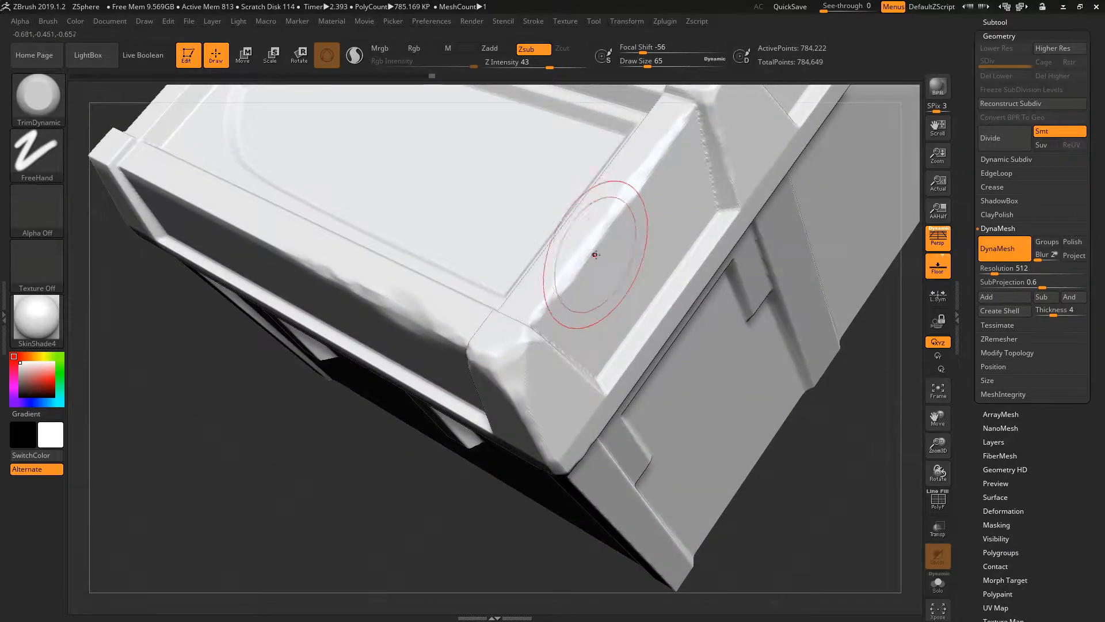
Carve broader, deeper wear into the long side's top edge between the near corner cap and the next brace.
right_drag(647, 191, 601, 234)
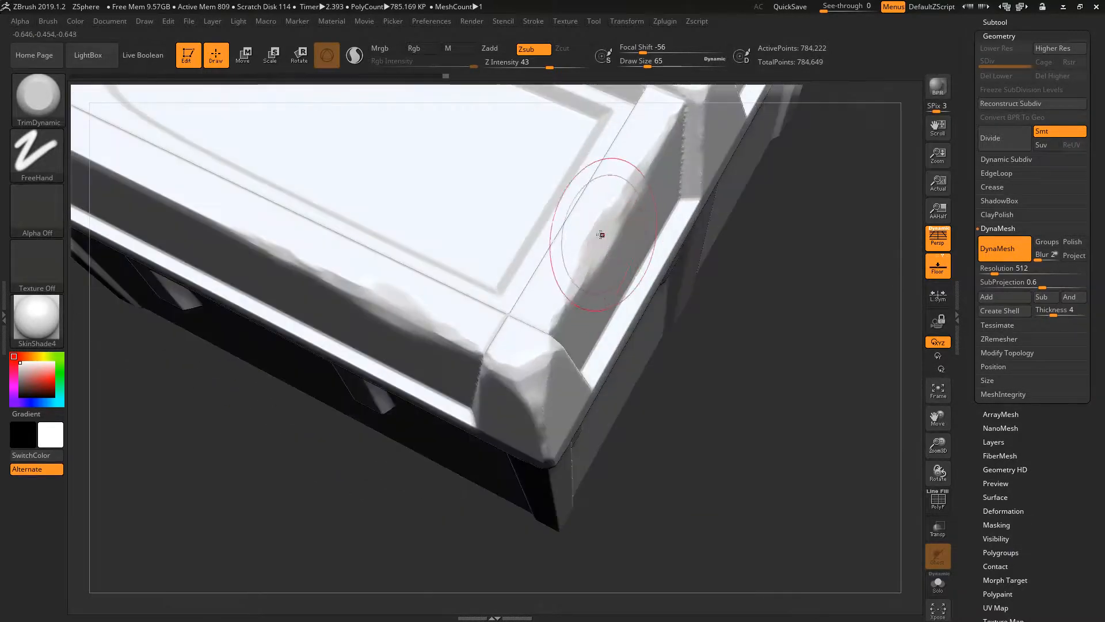
right_drag(610, 194, 595, 226)
drag(565, 225, 570, 210)
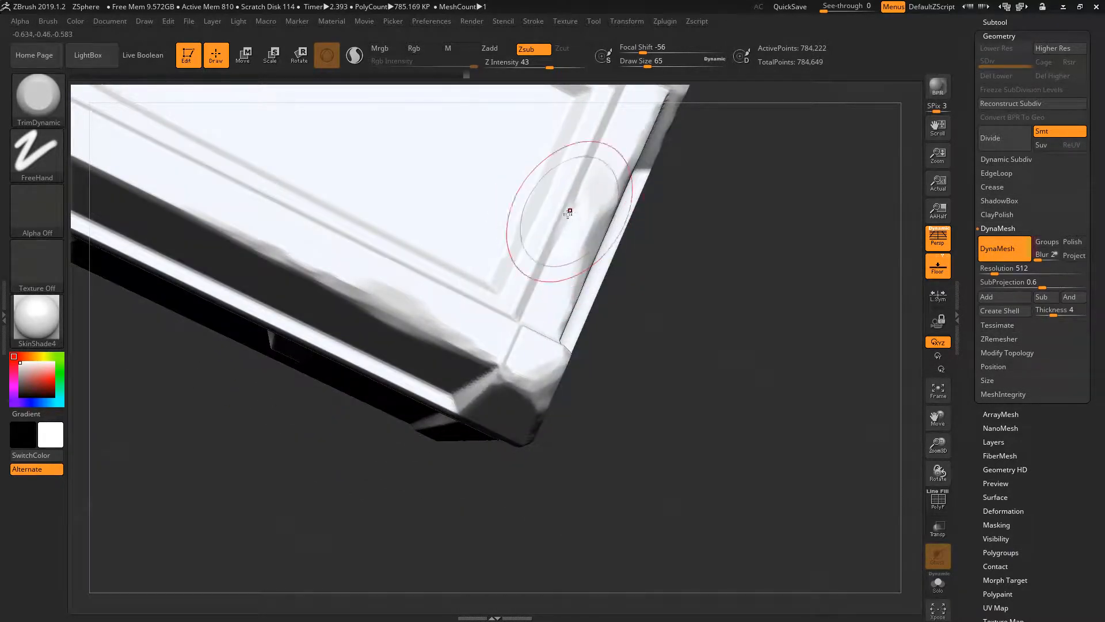
mouse_move(553, 234)
right_down()
mouse_move(546, 215)
mouse_move(555, 247)
mouse_move(570, 227)
mouse_move(598, 246)
right_up()
drag(599, 246, 615, 238)
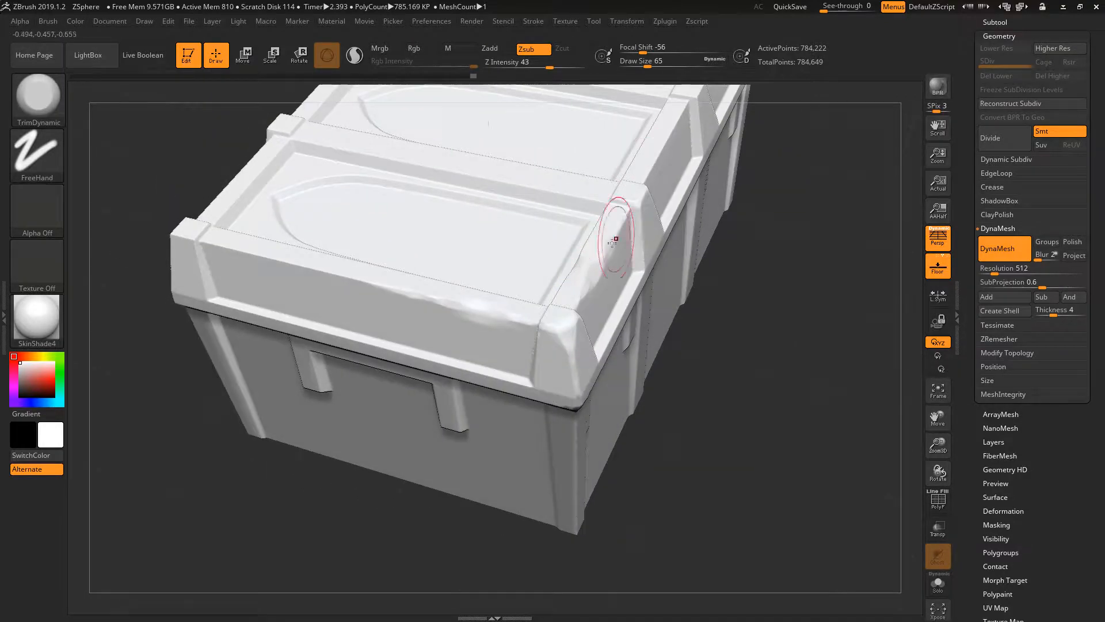
right_drag(615, 238, 590, 253)
ctrl+right_drag(590, 253, 588, 311)
mouse_move(589, 310)
right_down()
mouse_move(579, 300)
mouse_move(591, 262)
right_up()
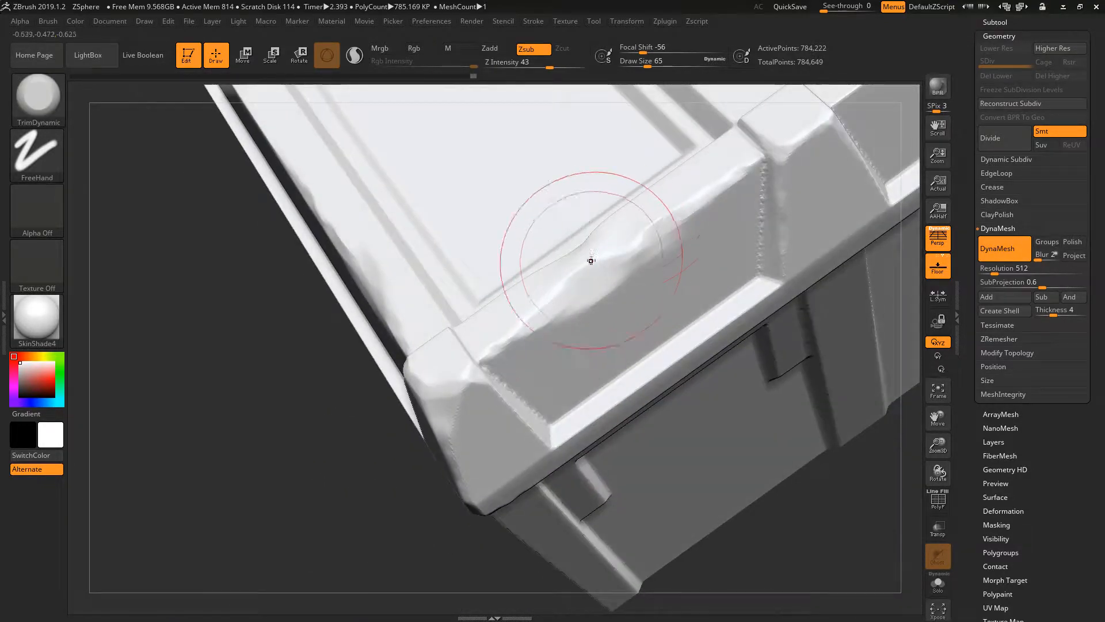
Set the draw size to 35 and refine the worn facets along the long side's top edge beside the corner cap.
right_click(620, 244)
drag(613, 241, 618, 241)
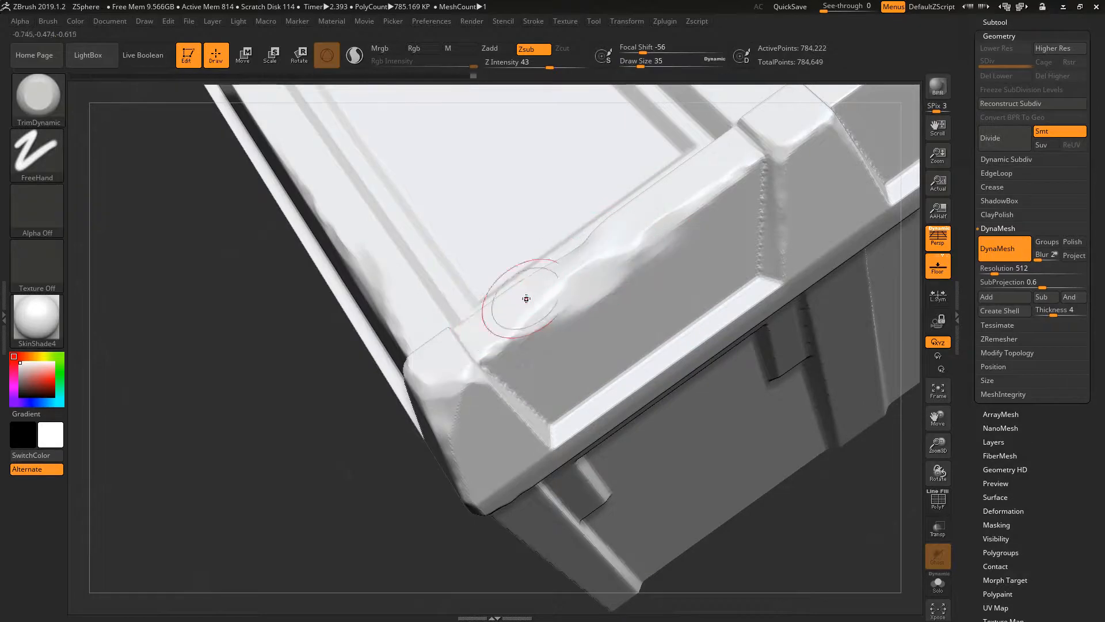
right_drag(542, 289, 529, 311)
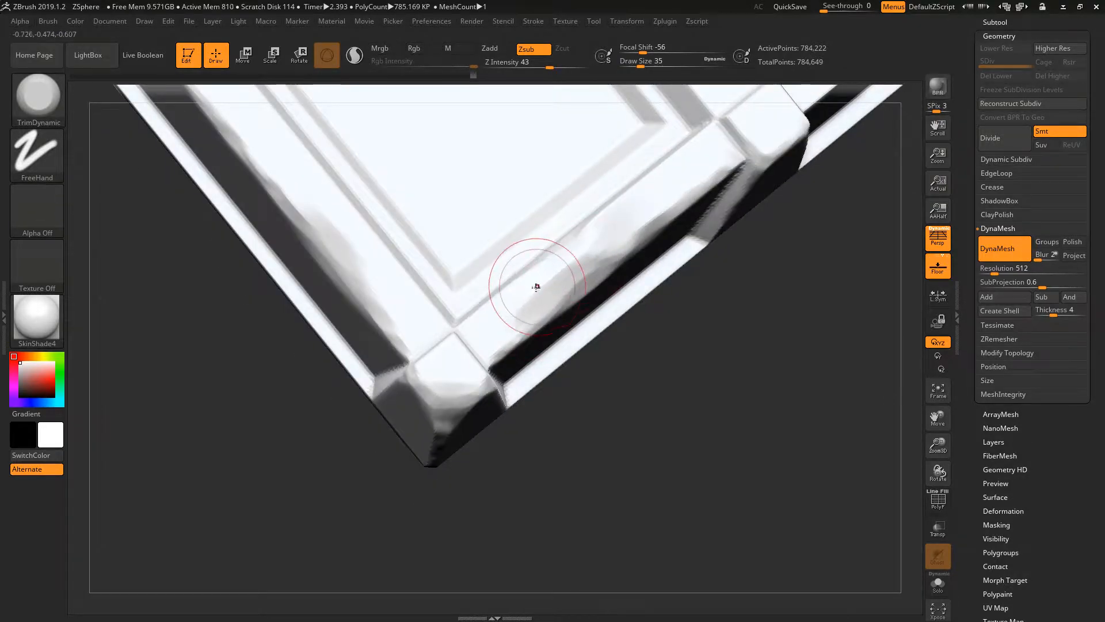
drag(537, 286, 503, 308)
mouse_move(638, 208)
right_down()
mouse_move(593, 235)
mouse_move(640, 213)
right_up()
mouse_move(557, 266)
right_down()
mouse_move(546, 285)
mouse_move(592, 291)
mouse_move(550, 249)
mouse_move(545, 219)
right_up()
key(ctrl)
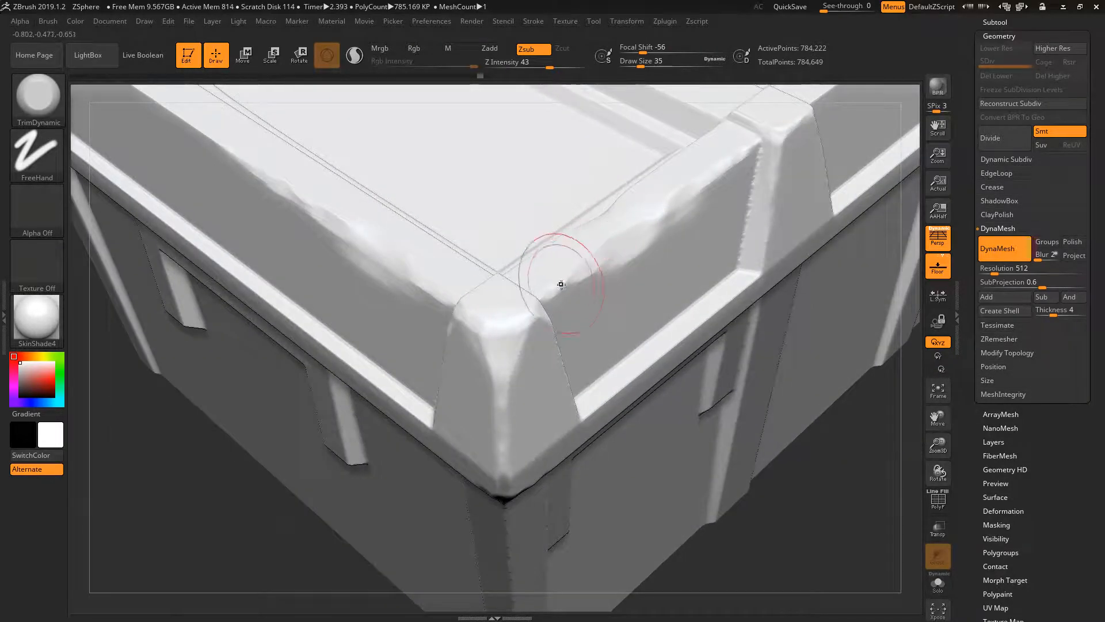
drag(560, 284, 655, 228)
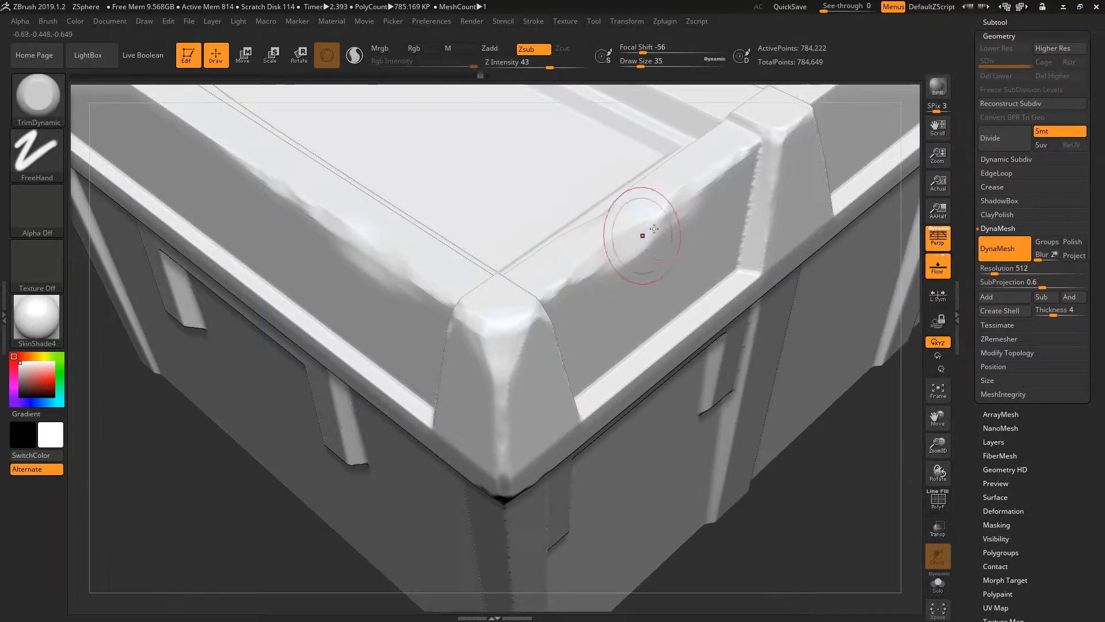
mouse_move(583, 278)
mouse_down()
mouse_move(600, 269)
mouse_move(612, 285)
mouse_move(625, 257)
mouse_move(578, 276)
mouse_move(634, 195)
mouse_up()
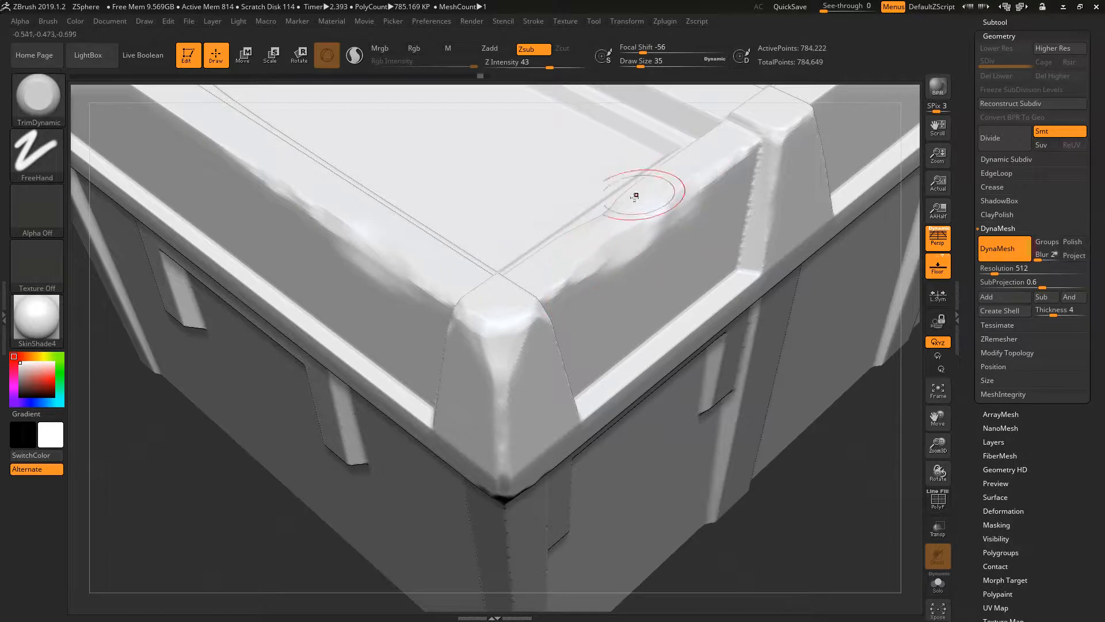
mouse_move(605, 247)
right_down()
mouse_move(580, 264)
mouse_move(616, 270)
mouse_move(530, 254)
mouse_move(590, 296)
mouse_move(528, 225)
right_up()
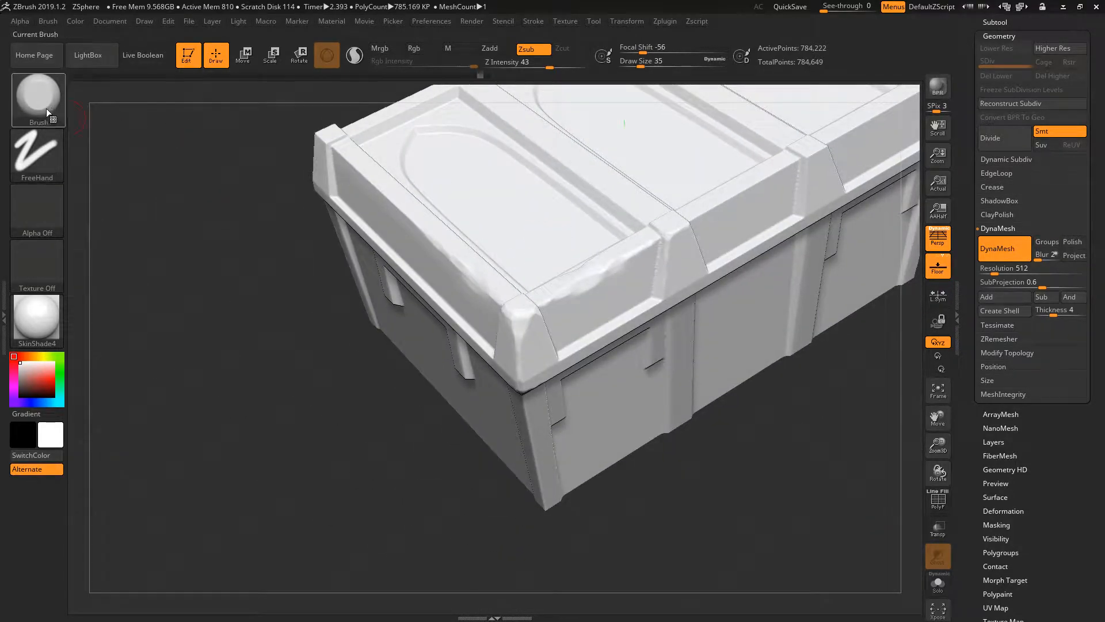
Load the MalletFast brush from the LightBox brush files.
click(93, 61)
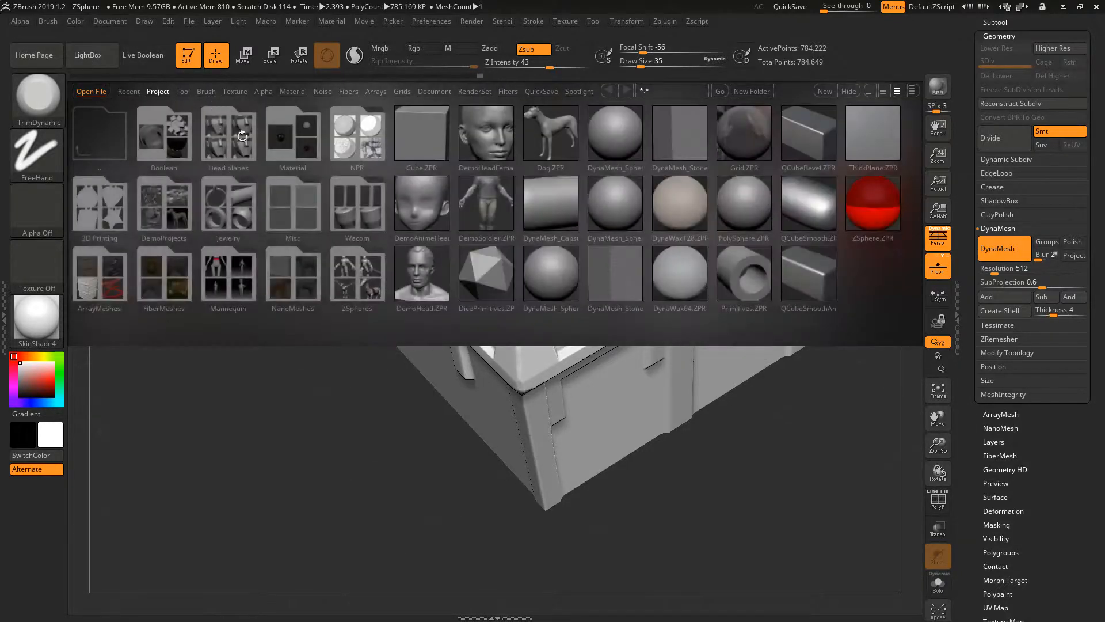
click(90, 59)
click(90, 57)
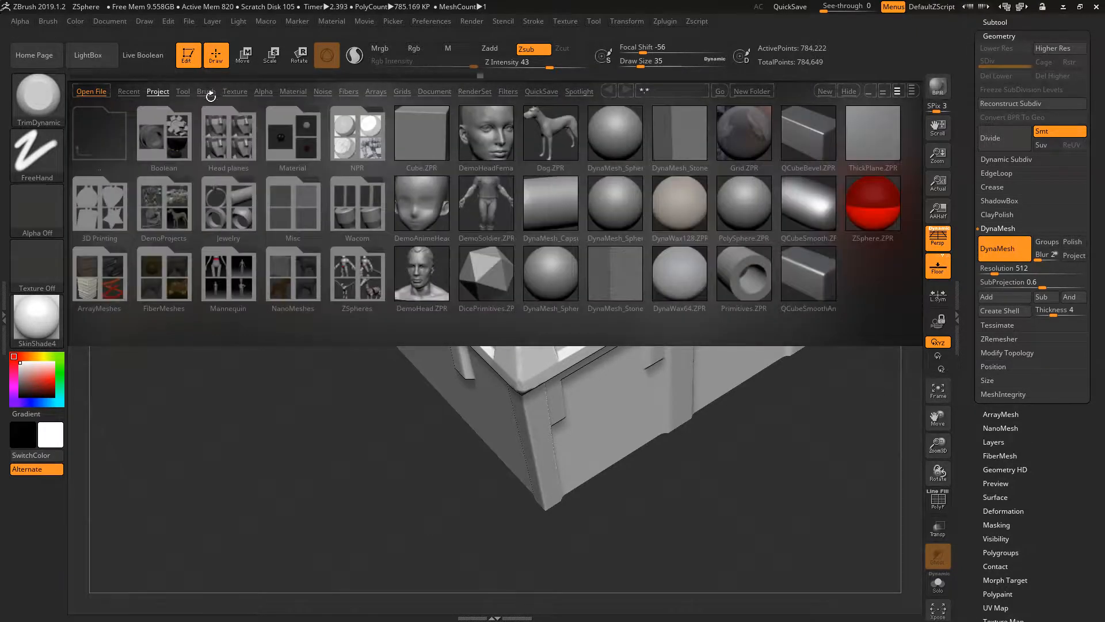
click(209, 91)
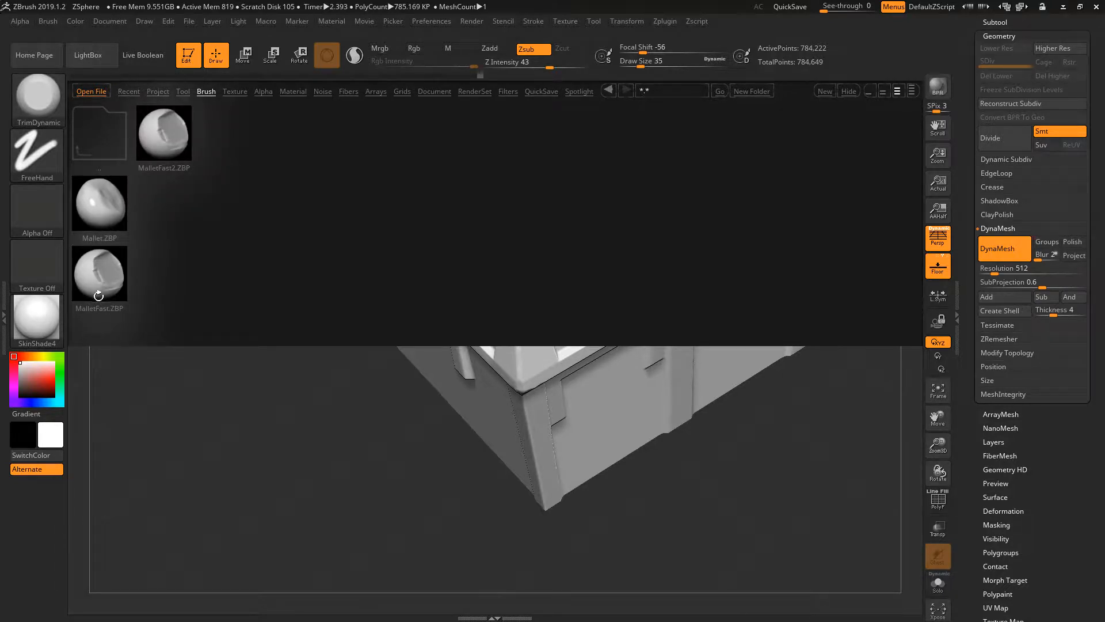
double_click(100, 273)
Set the draw size to 27 and hammer jagged chips into the short end's top edge near the corner cap.
drag(303, 273, 437, 267)
ctrl+right_drag(437, 267, 482, 281)
key(space)
drag(305, 204, 314, 205)
mouse_move(449, 249)
mouse_down()
mouse_move(464, 301)
mouse_move(487, 320)
mouse_move(524, 324)
mouse_up()
key(space)
right_drag(516, 331, 519, 310)
drag(516, 303, 532, 313)
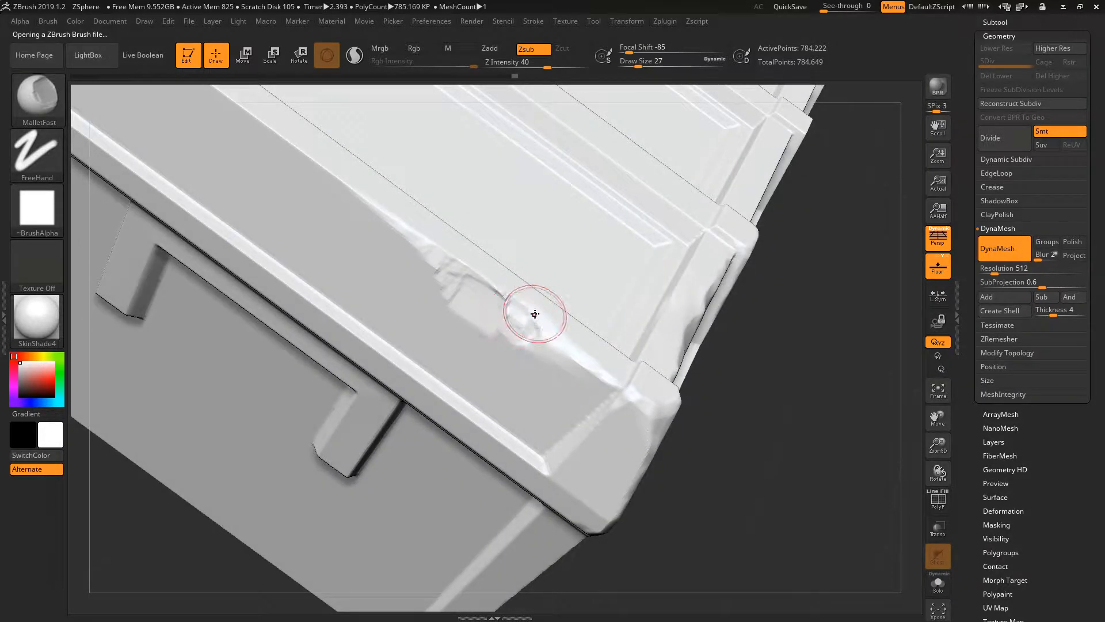
right_drag(535, 313, 547, 341)
mouse_move(546, 341)
mouse_down()
mouse_move(550, 351)
mouse_move(505, 303)
mouse_up()
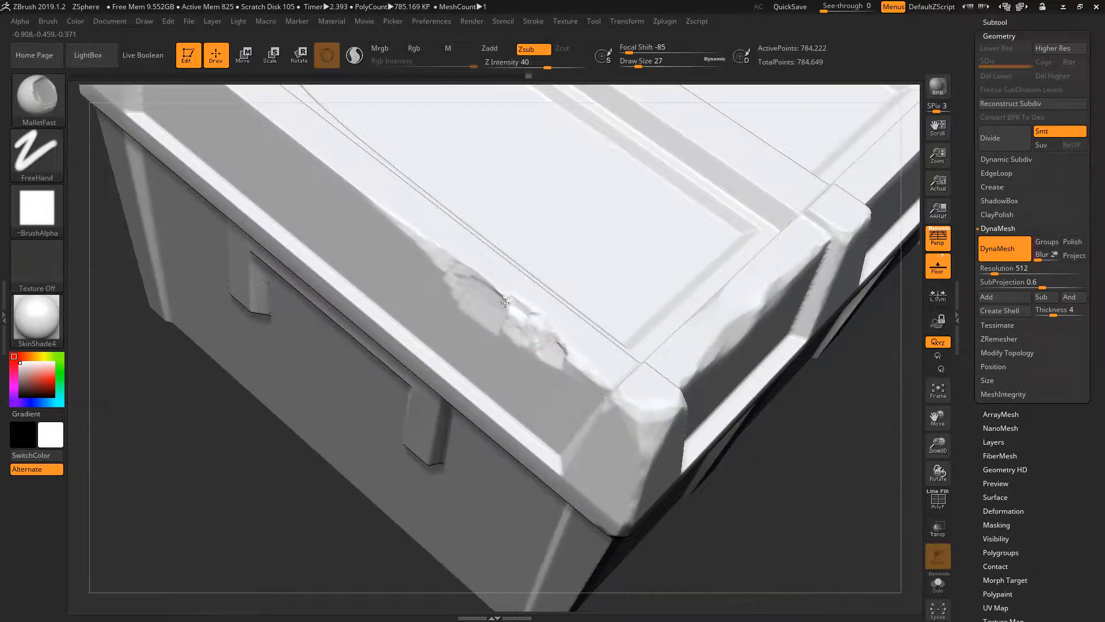
Extend the MalletFast chips along the short end's top edge in both directions, toward its middle and up to the corner cap.
right_drag(448, 294, 471, 303)
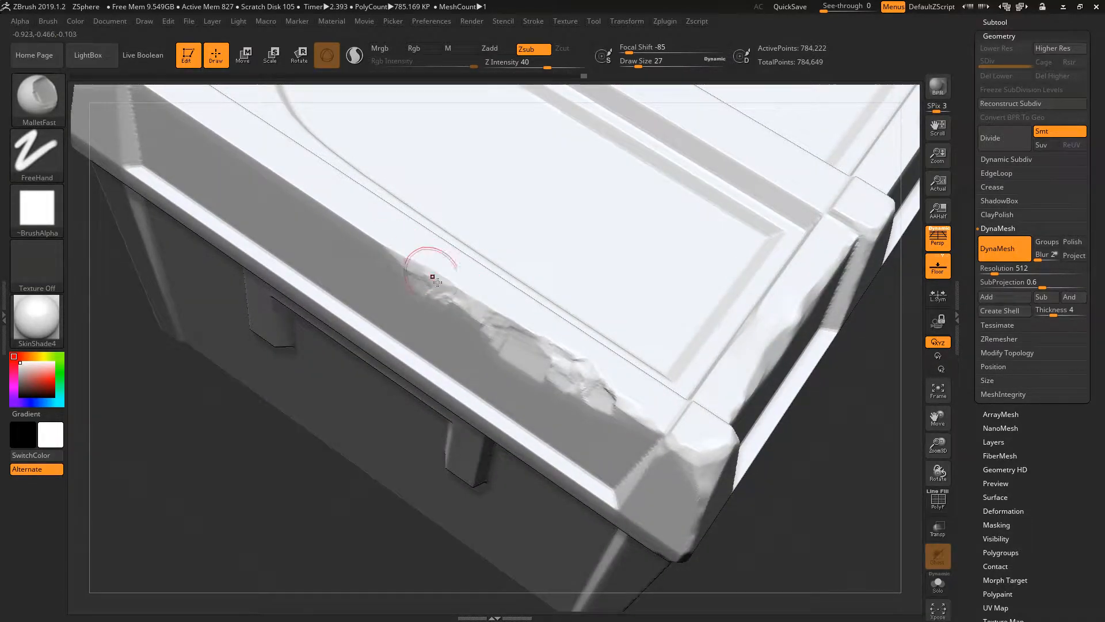
mouse_move(437, 282)
right_down()
mouse_move(483, 309)
mouse_move(472, 253)
mouse_move(468, 317)
mouse_move(497, 396)
mouse_move(500, 305)
mouse_move(407, 230)
mouse_move(460, 288)
mouse_move(486, 254)
right_up()
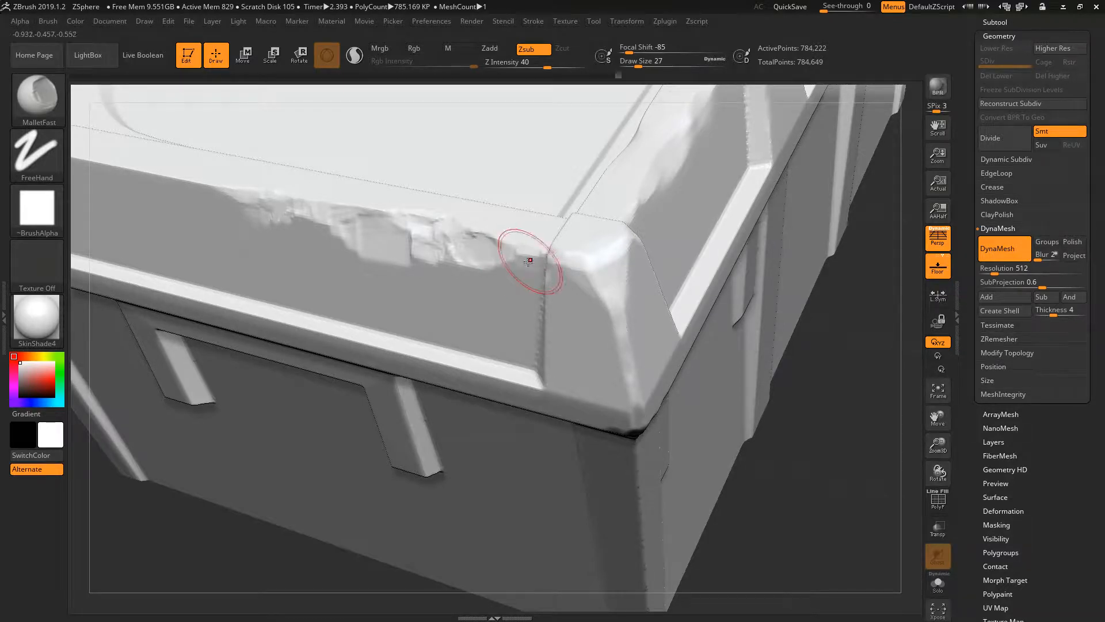
right_drag(529, 262, 497, 216)
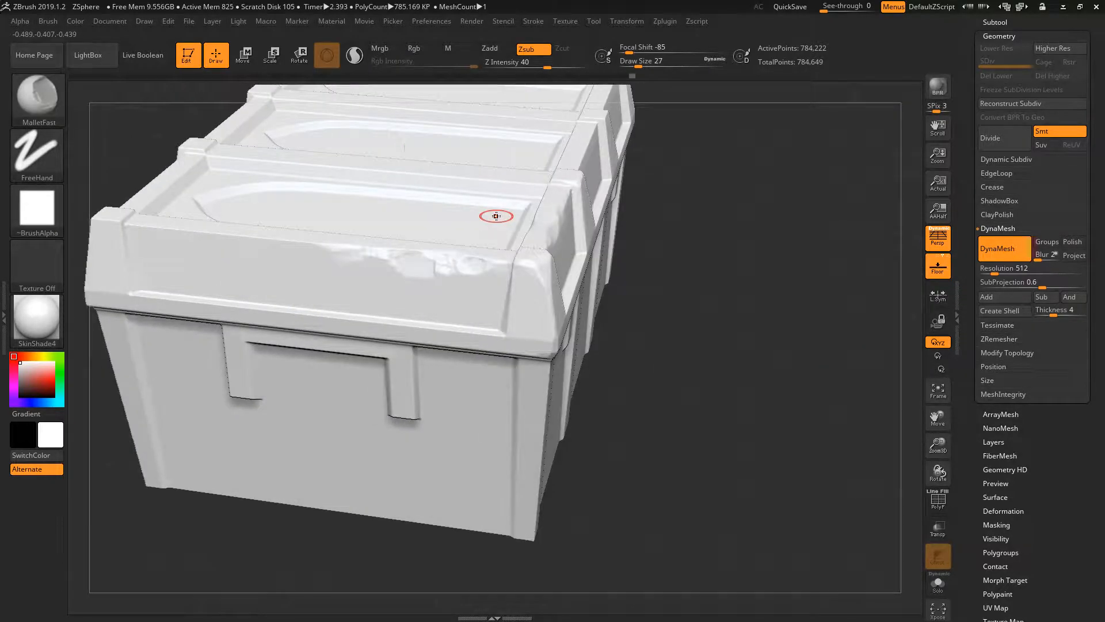
Chip the vertical edge of the lid's near corner cap from its top down to the rim with MalletFast.
mouse_move(545, 320)
right_down()
mouse_move(537, 242)
mouse_move(530, 264)
mouse_move(536, 253)
mouse_move(550, 309)
right_up()
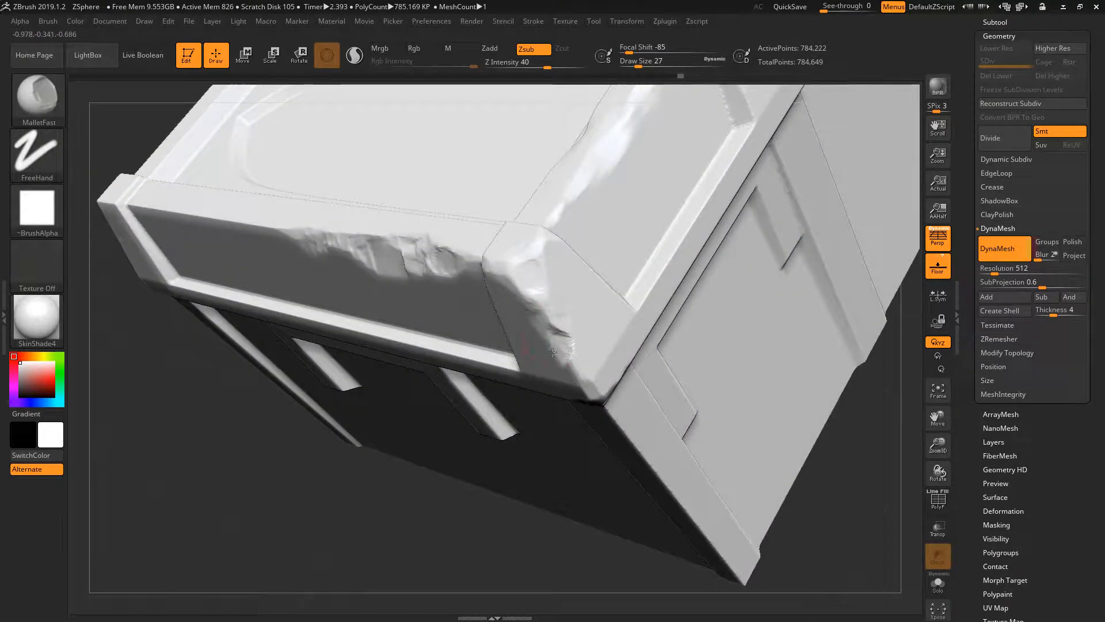
mouse_move(553, 352)
right_down()
mouse_move(525, 282)
mouse_move(537, 311)
right_up()
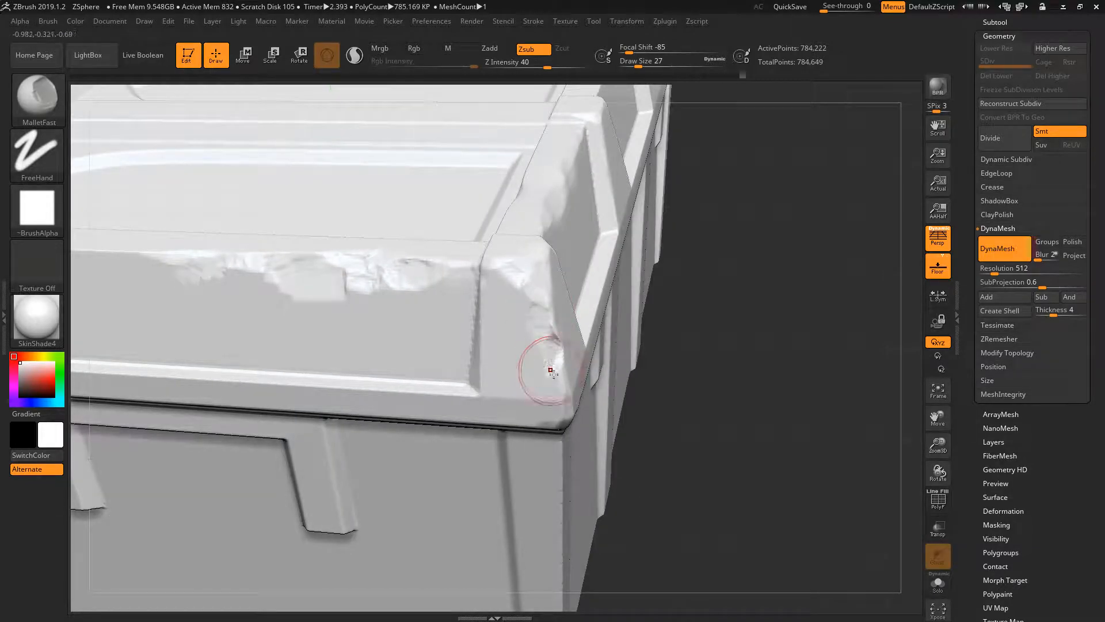
mouse_move(554, 365)
right_down()
mouse_move(575, 282)
mouse_move(568, 265)
right_up()
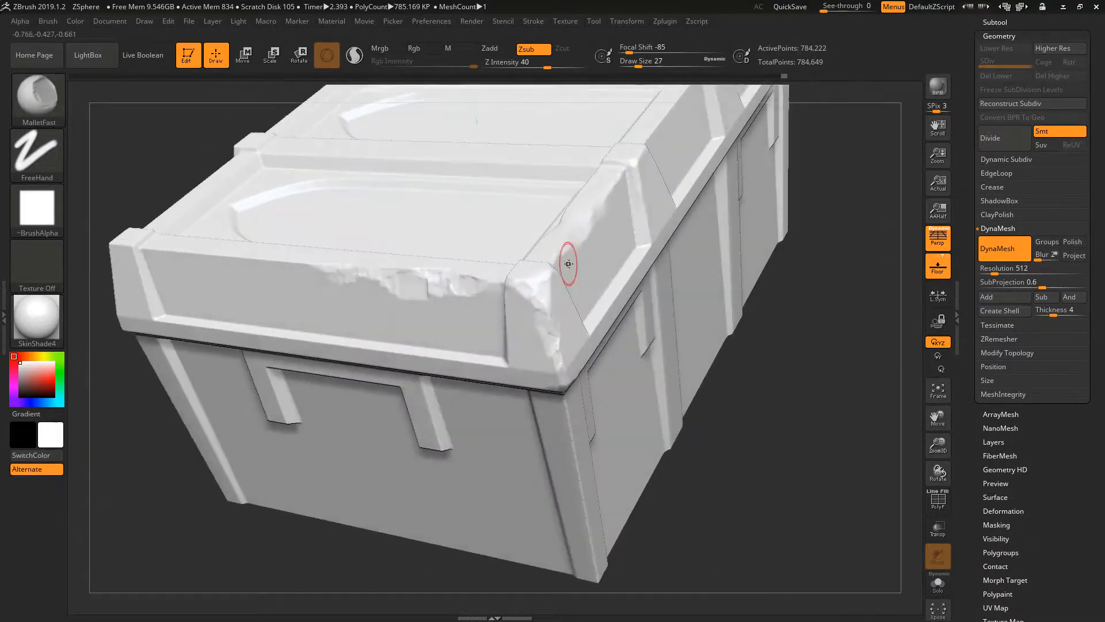
Add a separate chipped patch near the middle of the short end's top edge and blend it into the existing damage.
right_drag(449, 259, 365, 306)
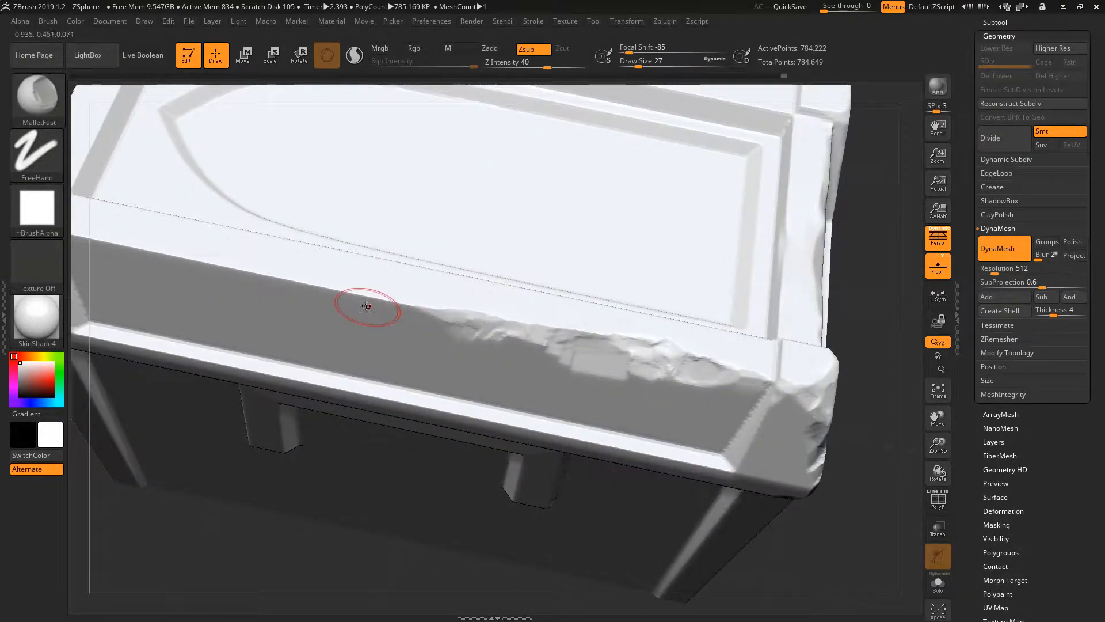
mouse_move(359, 294)
mouse_down()
mouse_move(334, 291)
mouse_move(357, 300)
mouse_up()
right_drag(380, 299, 423, 295)
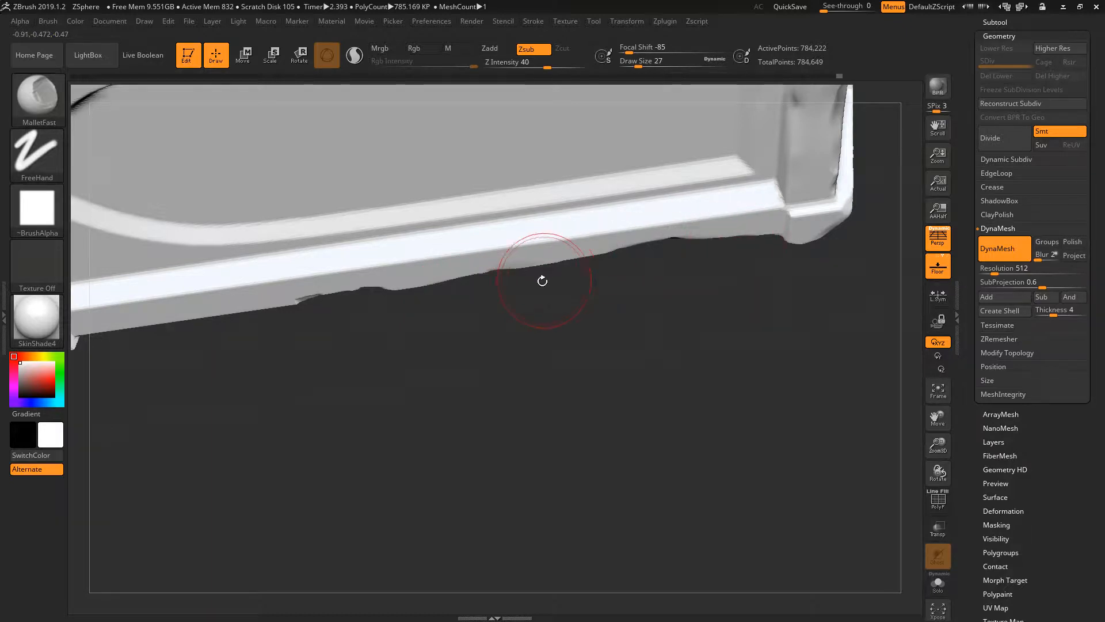
right_drag(543, 279, 657, 232)
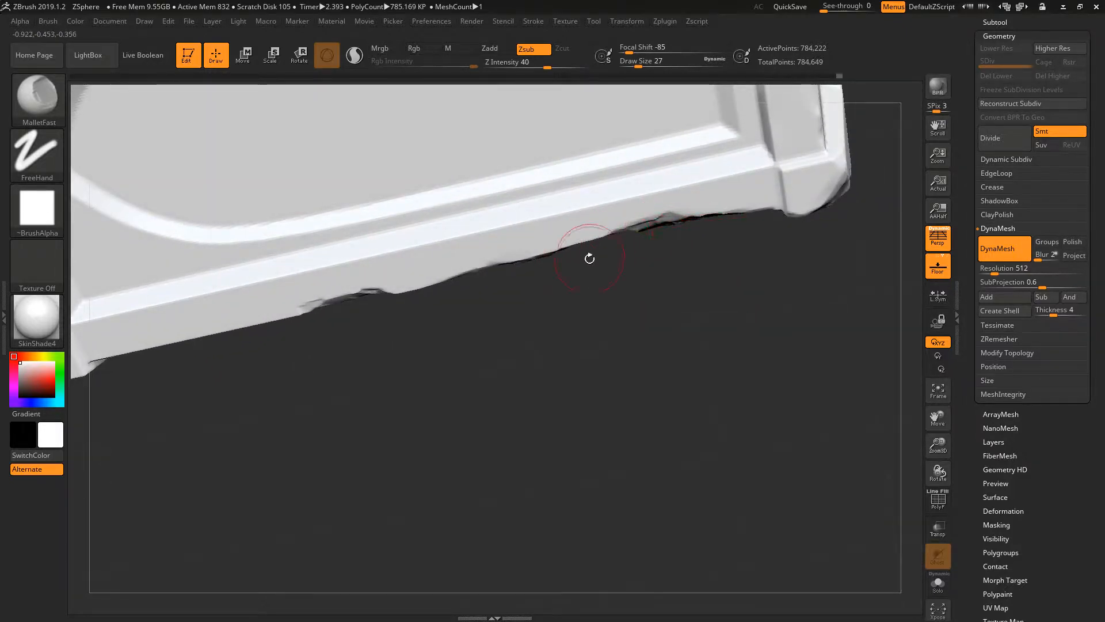
mouse_move(589, 259)
right_down()
mouse_move(476, 291)
mouse_move(430, 265)
right_up()
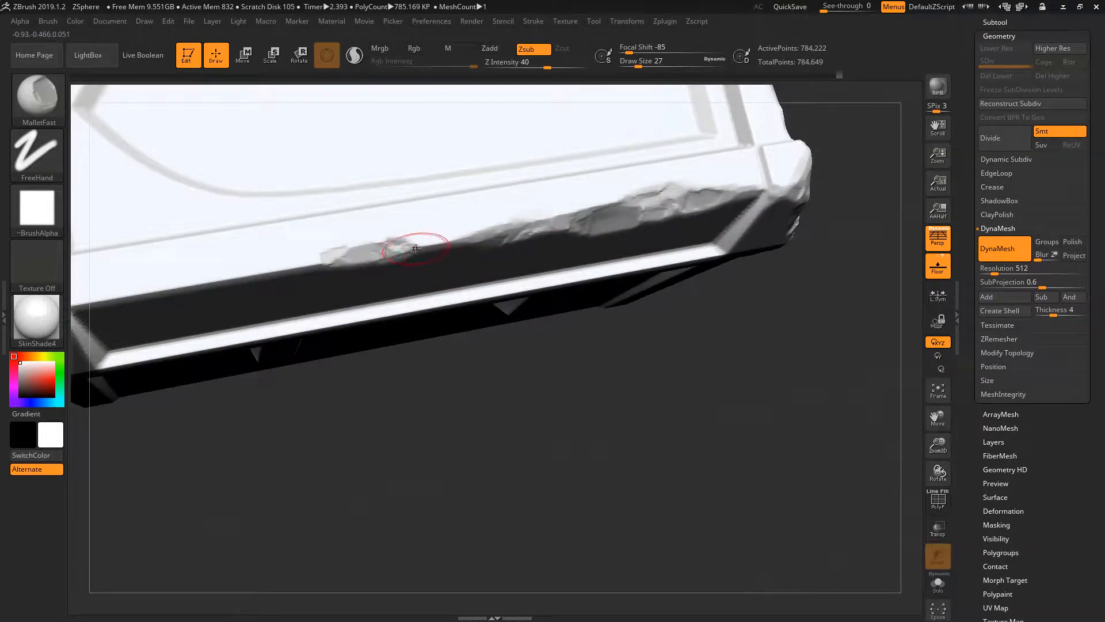
drag(308, 262, 309, 260)
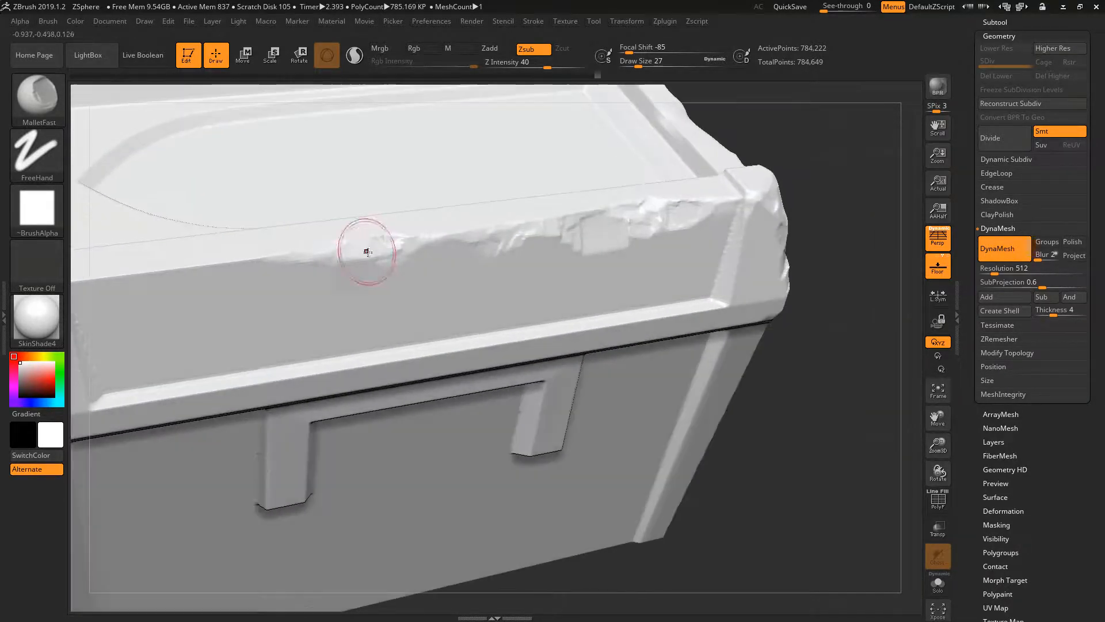
mouse_move(382, 257)
mouse_down()
mouse_move(424, 247)
mouse_move(397, 254)
mouse_up()
right_drag(484, 243, 427, 236)
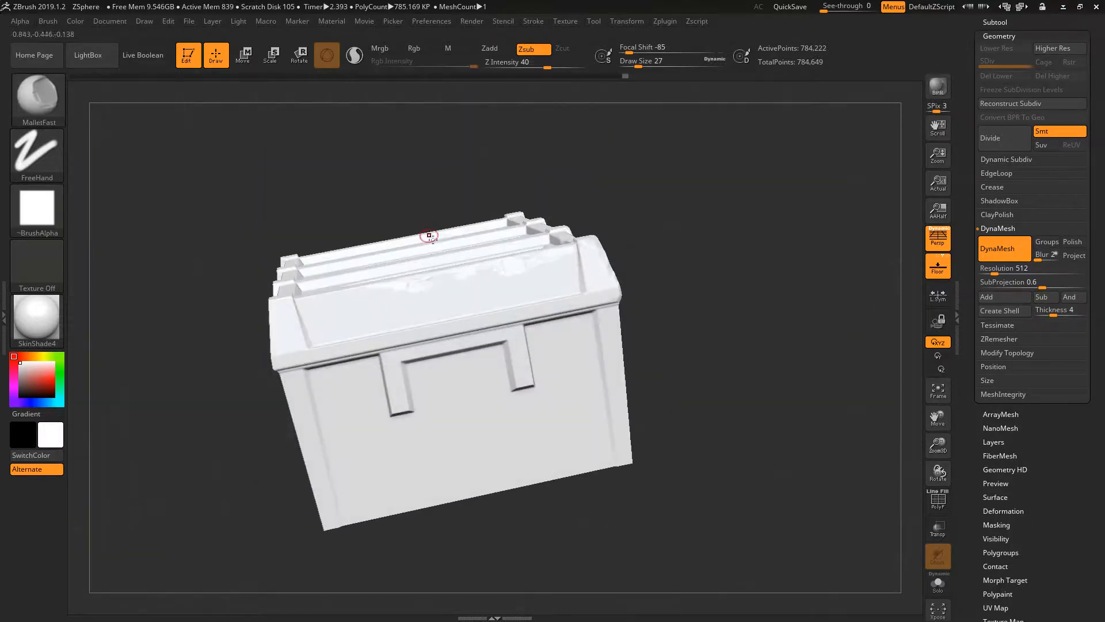
Soften the chips along the short end's top edge with the Smooth brush, and undo the last smoothing stroke.
right_drag(600, 271, 518, 239)
right_drag(581, 264, 537, 254)
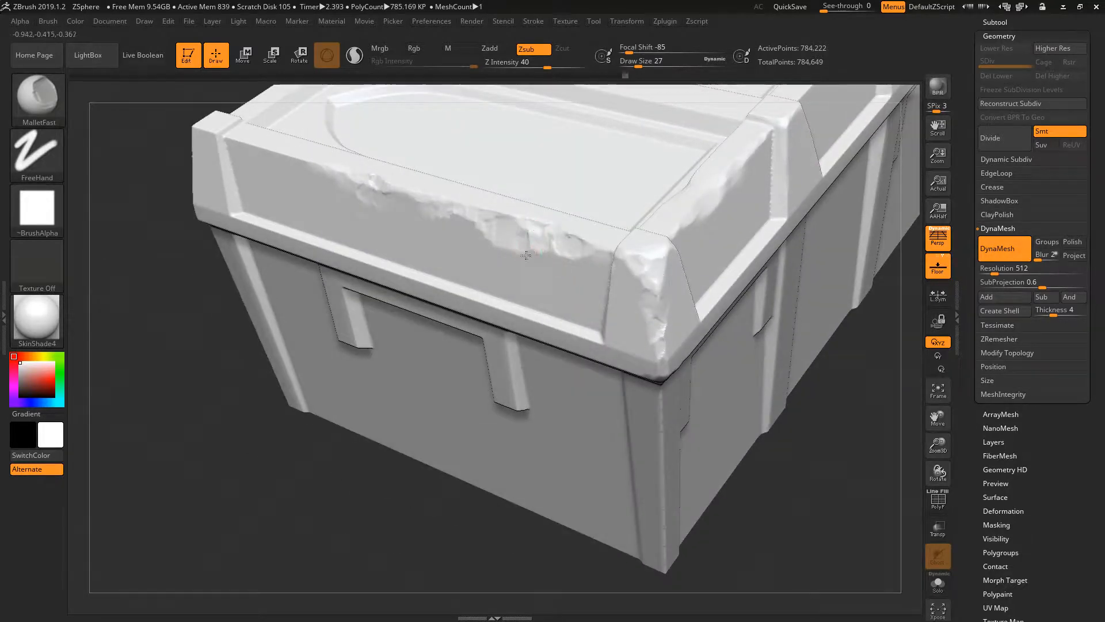
key(shift)
key(shift)
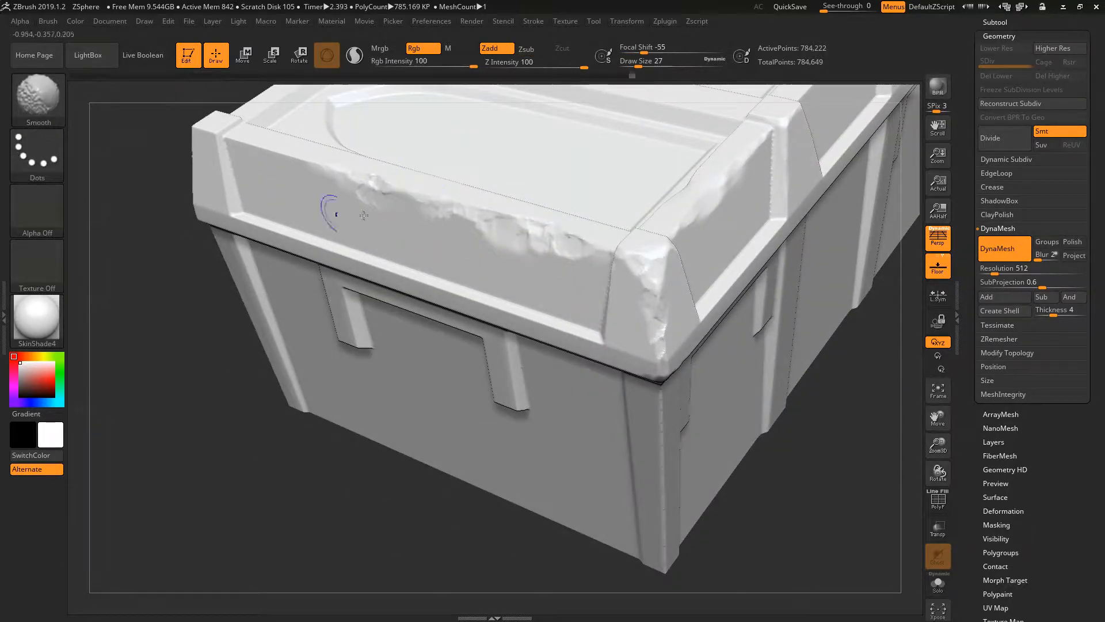
mouse_move(364, 215)
shift+right_down()
mouse_move(454, 257)
mouse_move(440, 215)
shift+right_up()
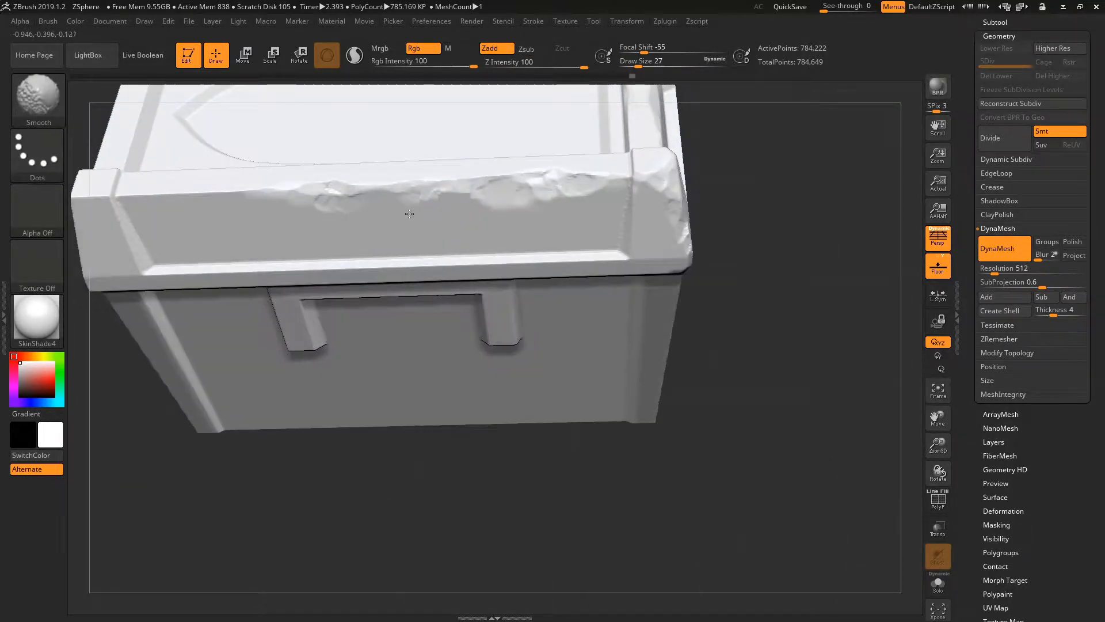
shift+drag(460, 207, 530, 211)
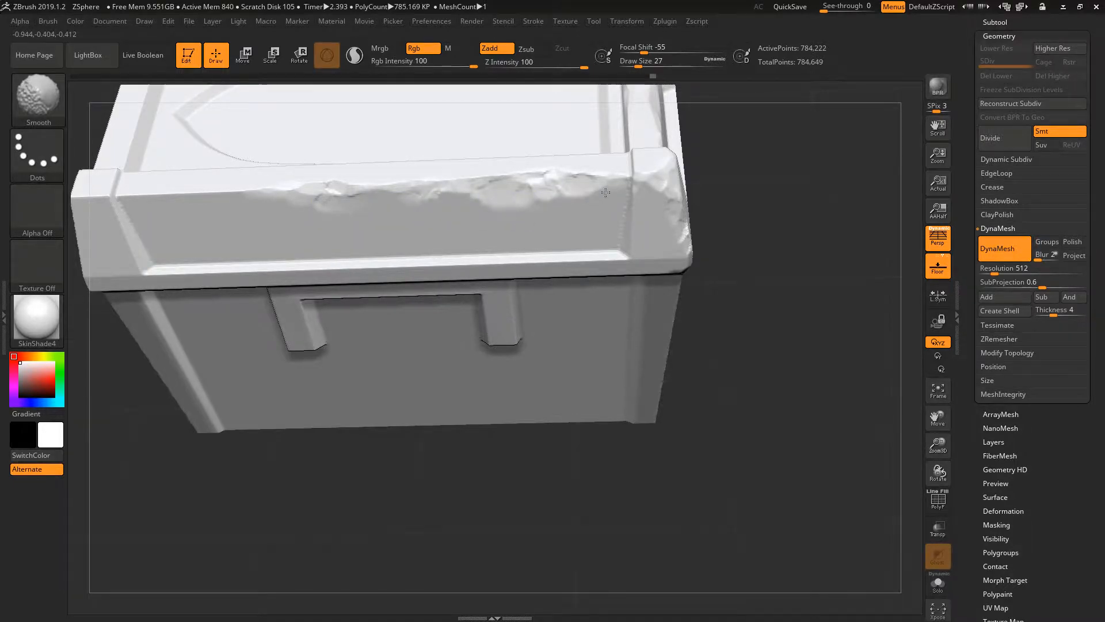
mouse_move(606, 192)
shift+mouse_down()
mouse_move(525, 185)
mouse_move(567, 187)
shift+mouse_up()
mouse_move(556, 217)
right_down()
mouse_move(550, 198)
mouse_move(499, 231)
mouse_move(516, 206)
mouse_move(502, 161)
right_up()
key(ctrl+z)
Try a winding raised stroke on the lid's end panel with the Standard brush, and undo it.
right_drag(502, 159, 461, 202)
right_drag(556, 193, 501, 187)
right_drag(633, 178, 95, 234)
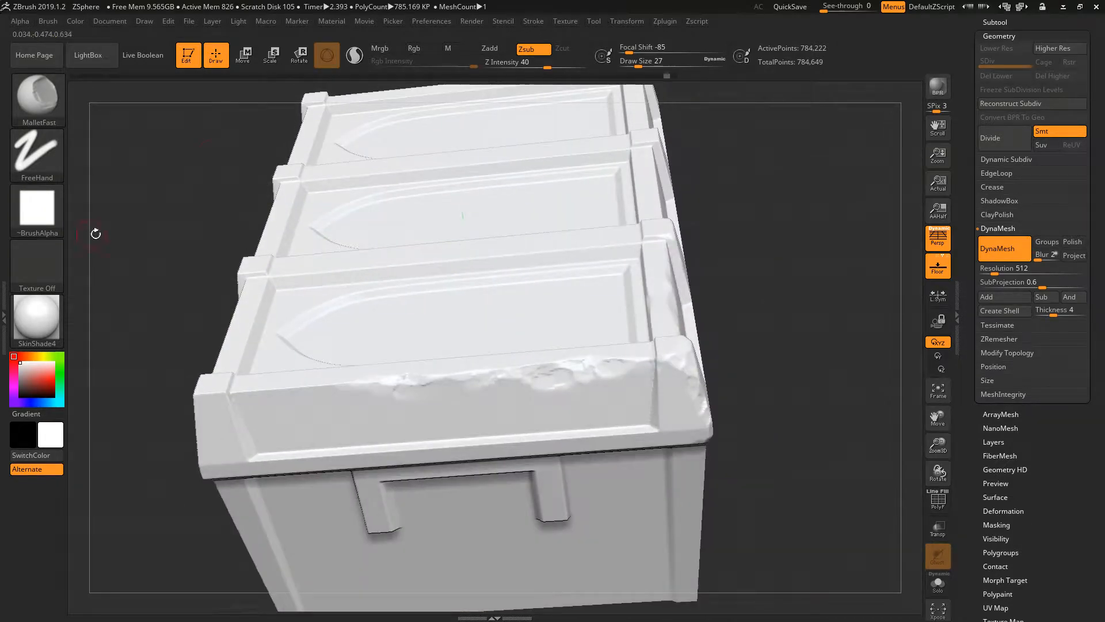
right_drag(507, 265, 524, 304)
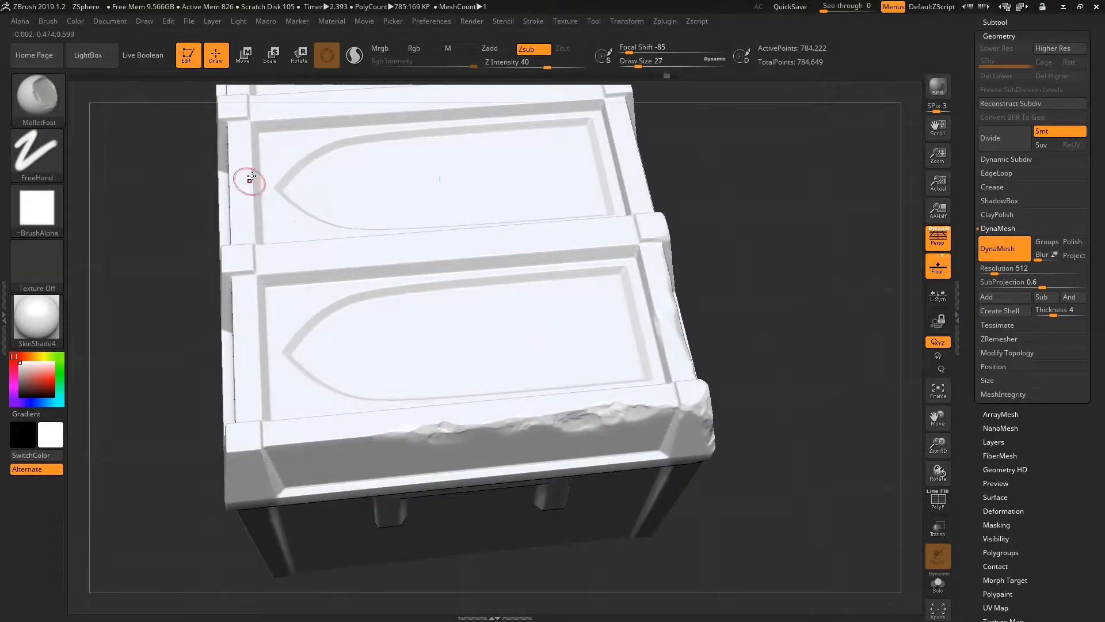
right_drag(563, 360, 567, 305)
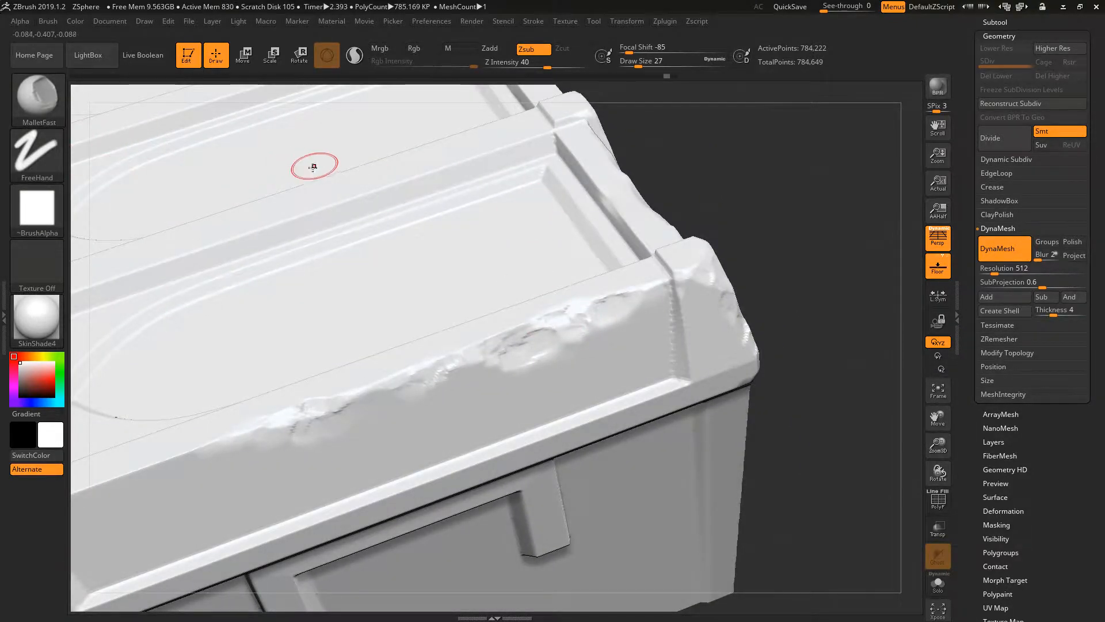
key(b)
click(314, 196)
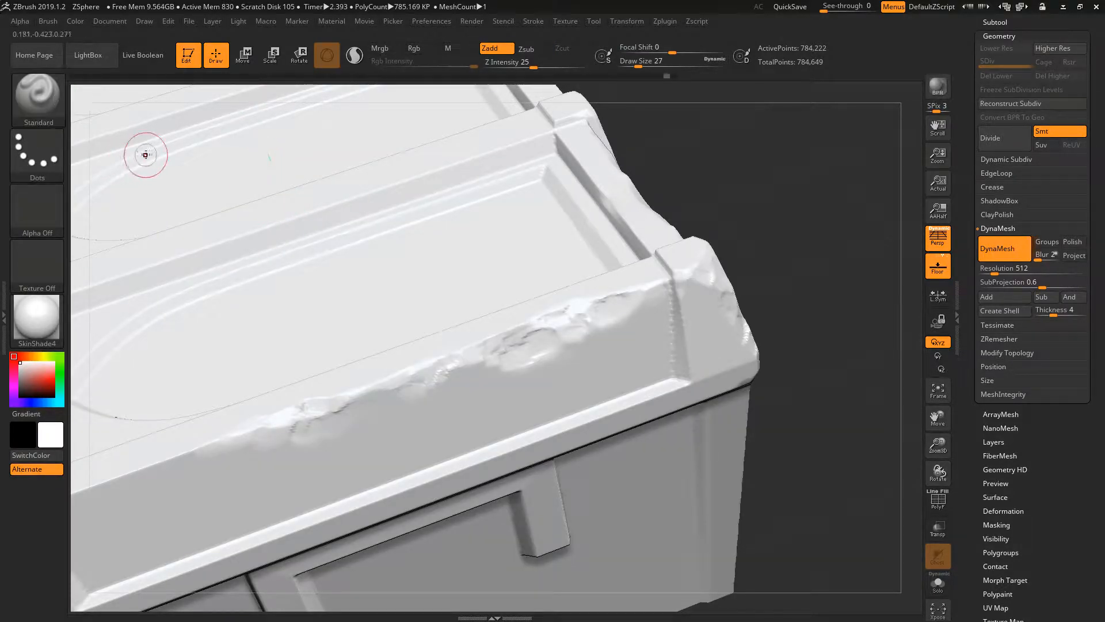
right_drag(468, 267, 486, 296)
mouse_move(499, 209)
mouse_down()
mouse_move(432, 309)
mouse_move(196, 415)
mouse_up()
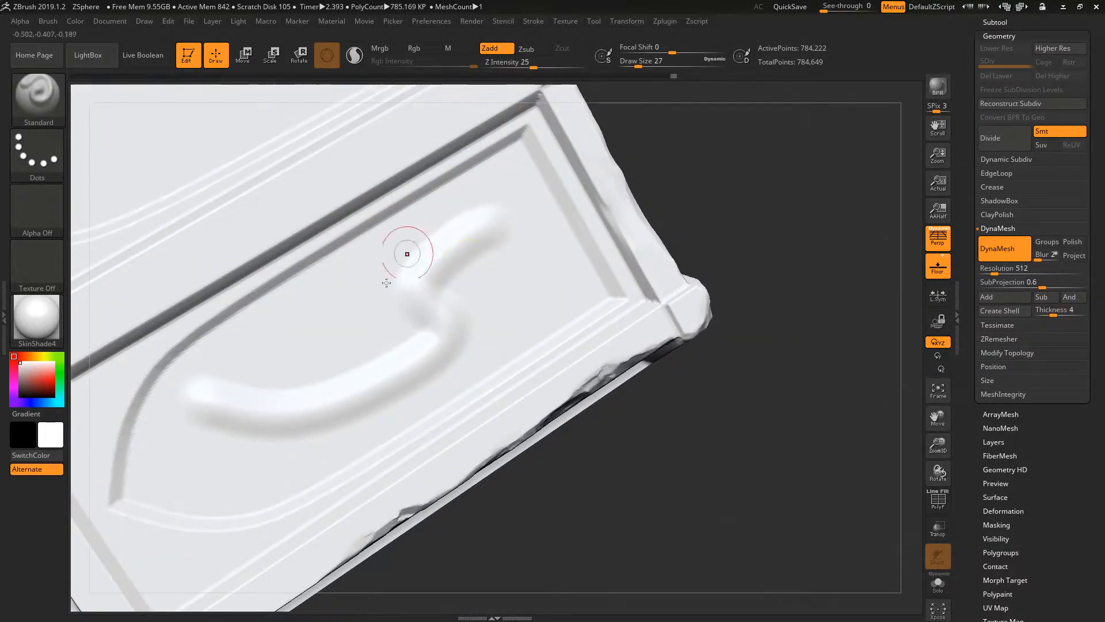
key(ctrl+z)
Try two longer Standard strokes running across several lid panels, undoing each one.
mouse_move(521, 251)
mouse_down()
mouse_move(398, 288)
mouse_move(125, 104)
mouse_up()
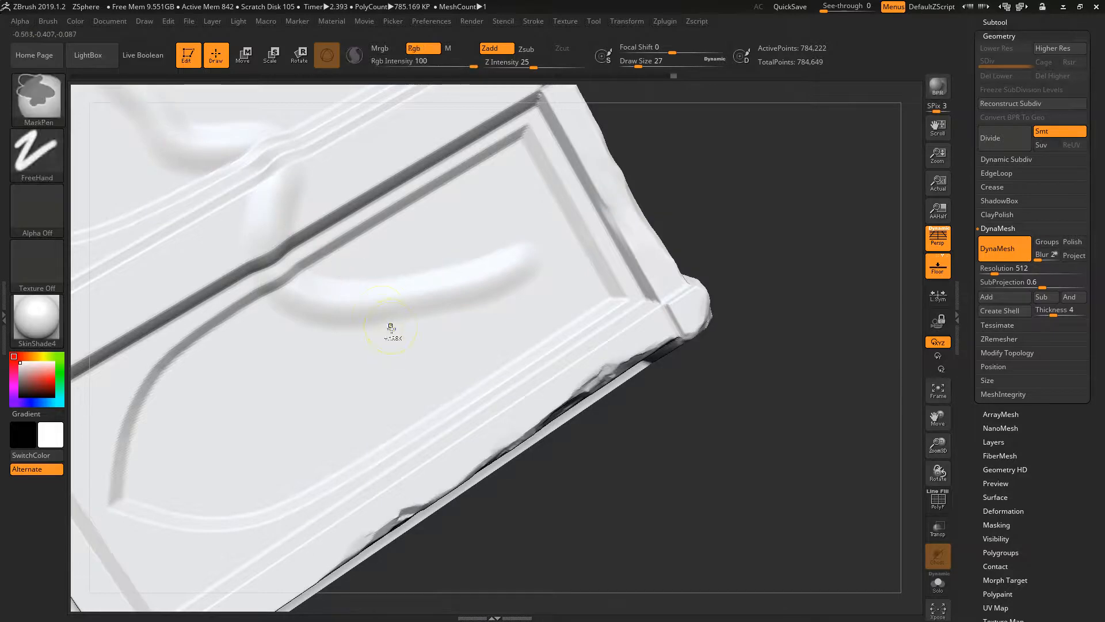
key(ctrl+z)
mouse_move(403, 270)
right_down()
mouse_move(429, 317)
mouse_move(424, 264)
mouse_move(458, 270)
right_up()
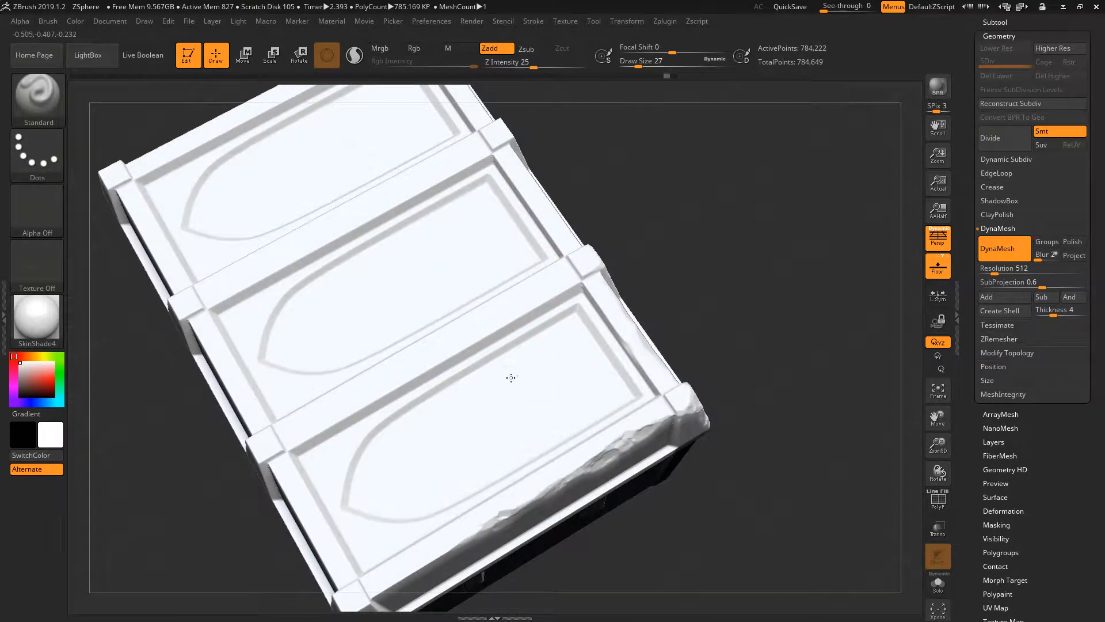
drag(511, 377, 316, 108)
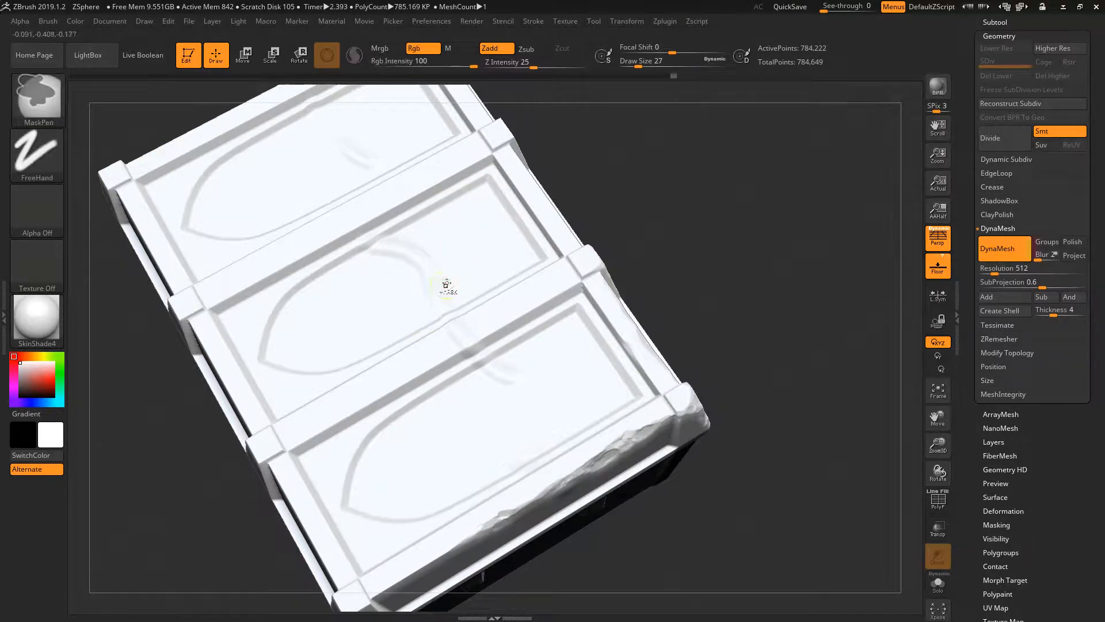
key(ctrl+z)
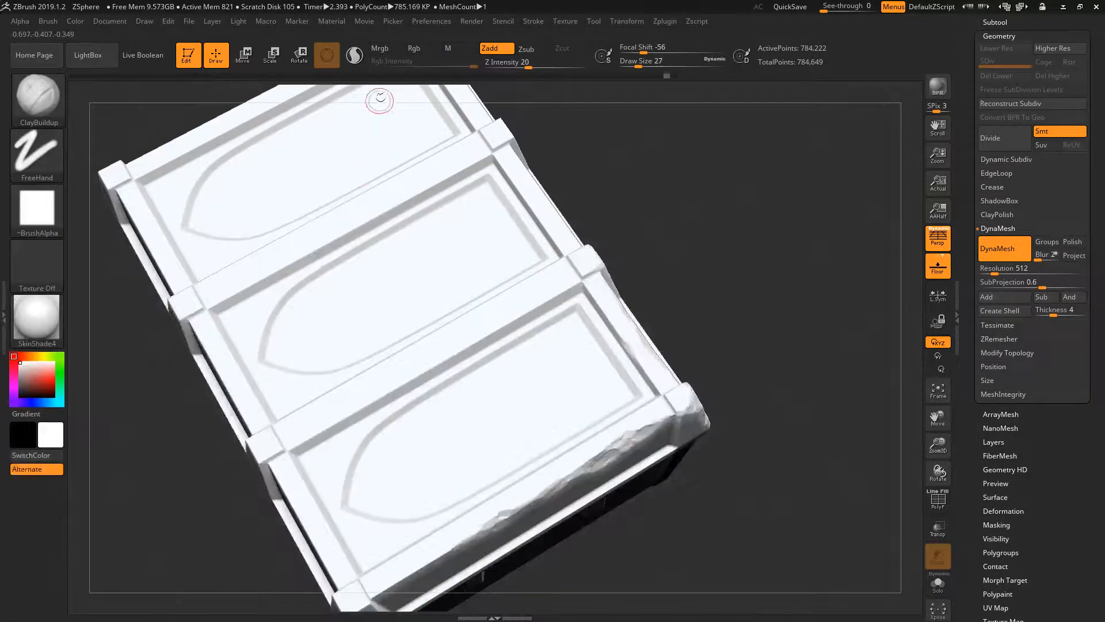
Try a ClayBuildup stroke across the middle and end lid panels, and undo it.
mouse_move(447, 253)
mouse_down()
mouse_move(453, 333)
mouse_move(516, 432)
mouse_up()
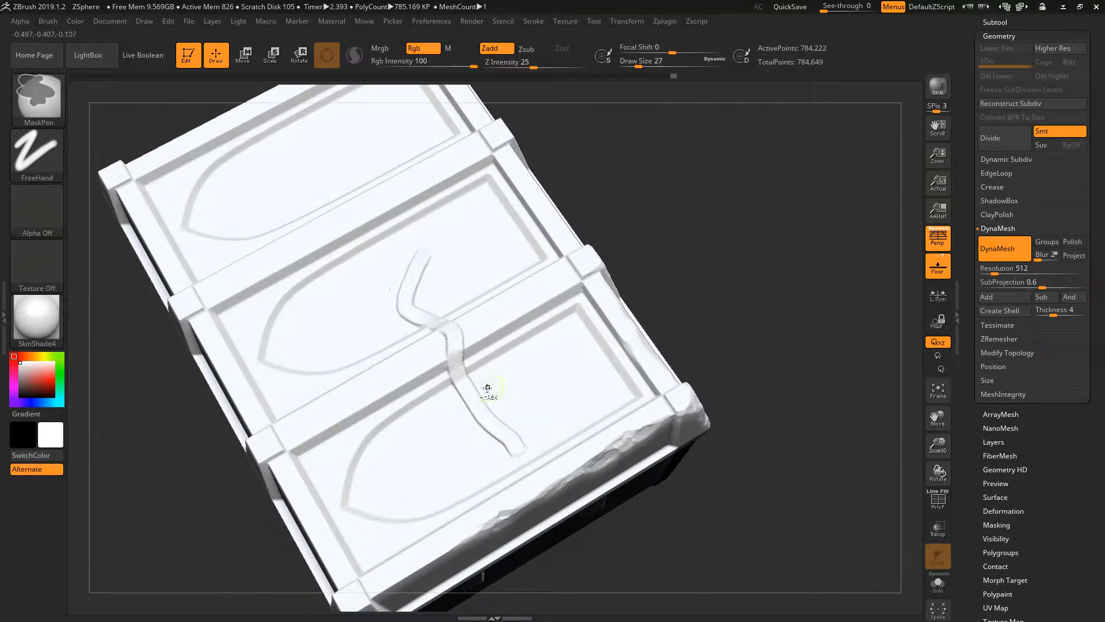
ctrl+right_drag(486, 387, 507, 434)
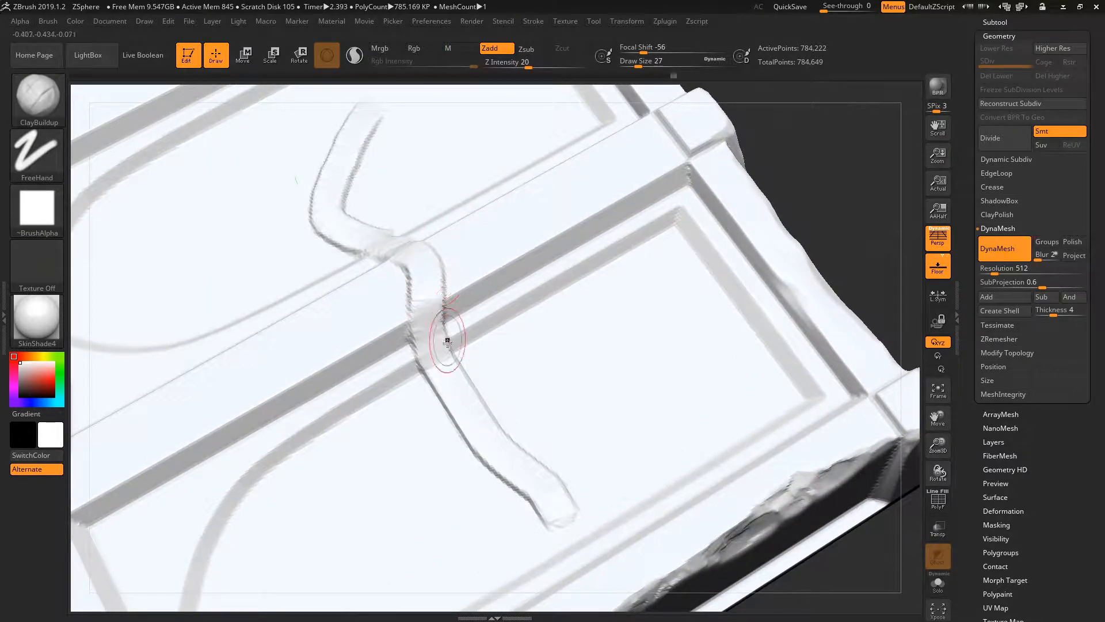
key(ctrl+z)
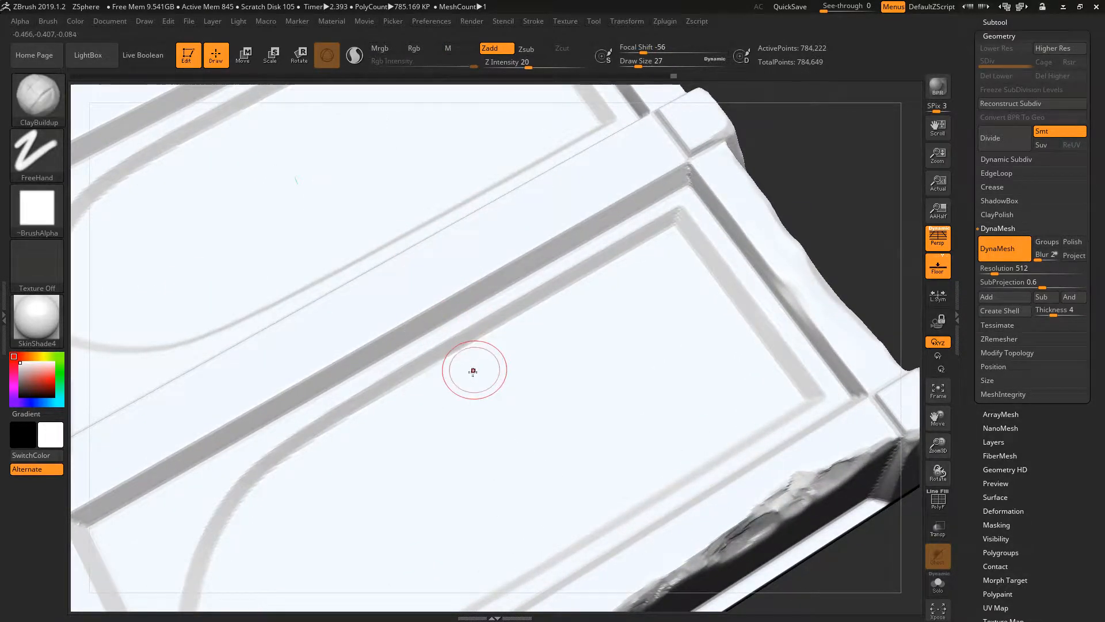
Try a Standard stroke over the rib between two lid panels and examine its profile from several angles.
key(b)
key(s)
key(t)
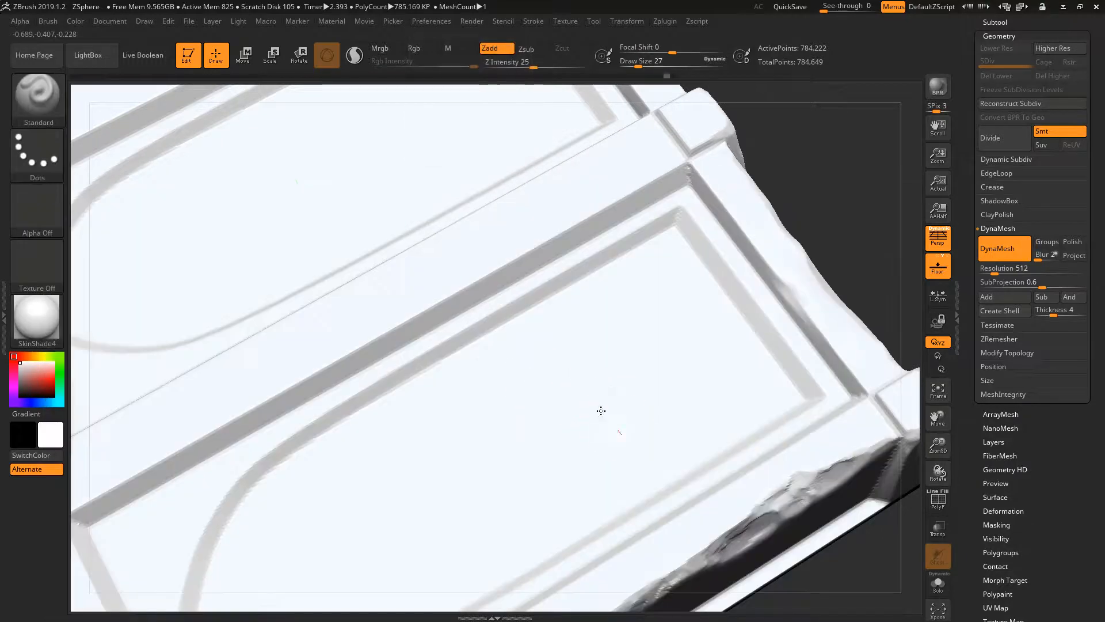
right_drag(385, 197, 467, 253)
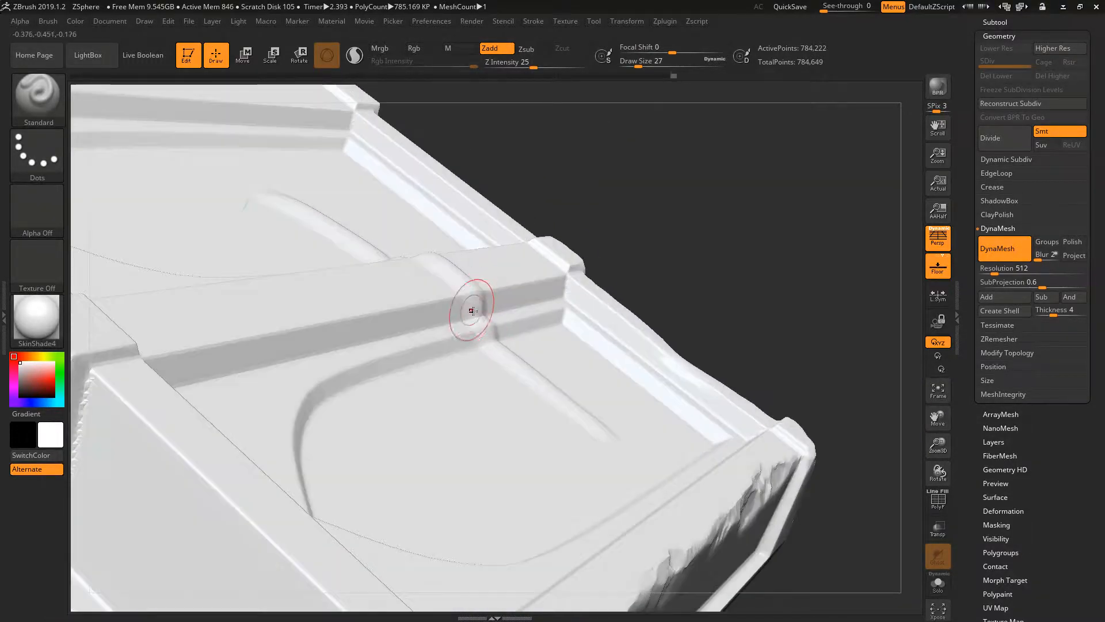
drag(471, 311, 488, 323)
right_drag(489, 316, 470, 368)
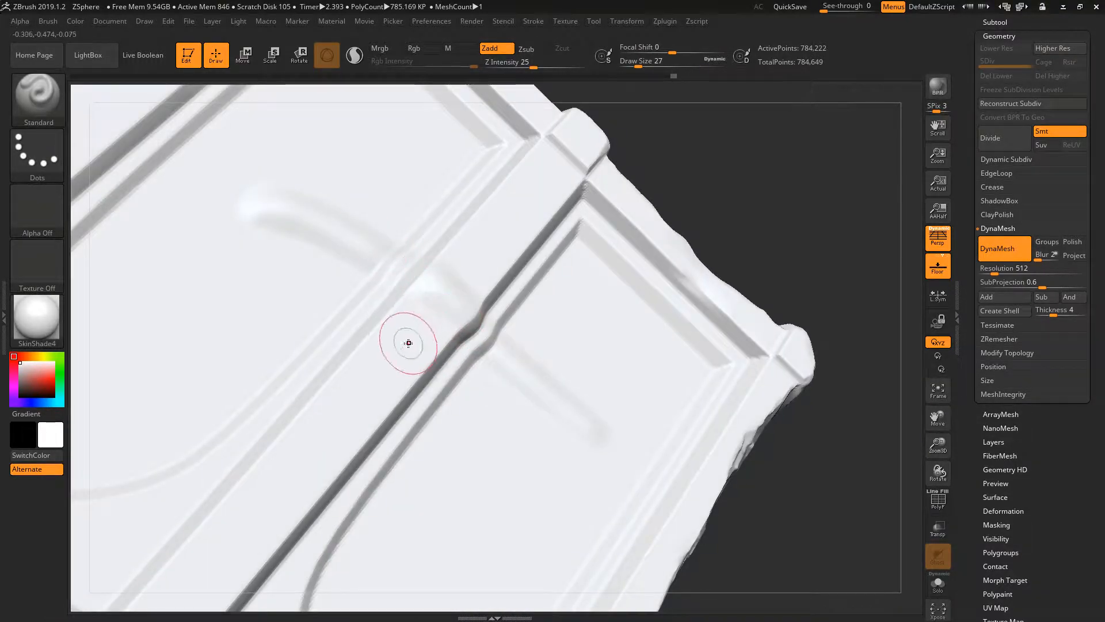
right_drag(409, 343, 455, 341)
mouse_move(599, 346)
right_down()
mouse_move(572, 296)
mouse_move(548, 293)
right_up()
Frame the whole crate and select the ClayBuildup brush.
key(f)
key(b)
key(c)
key(b)
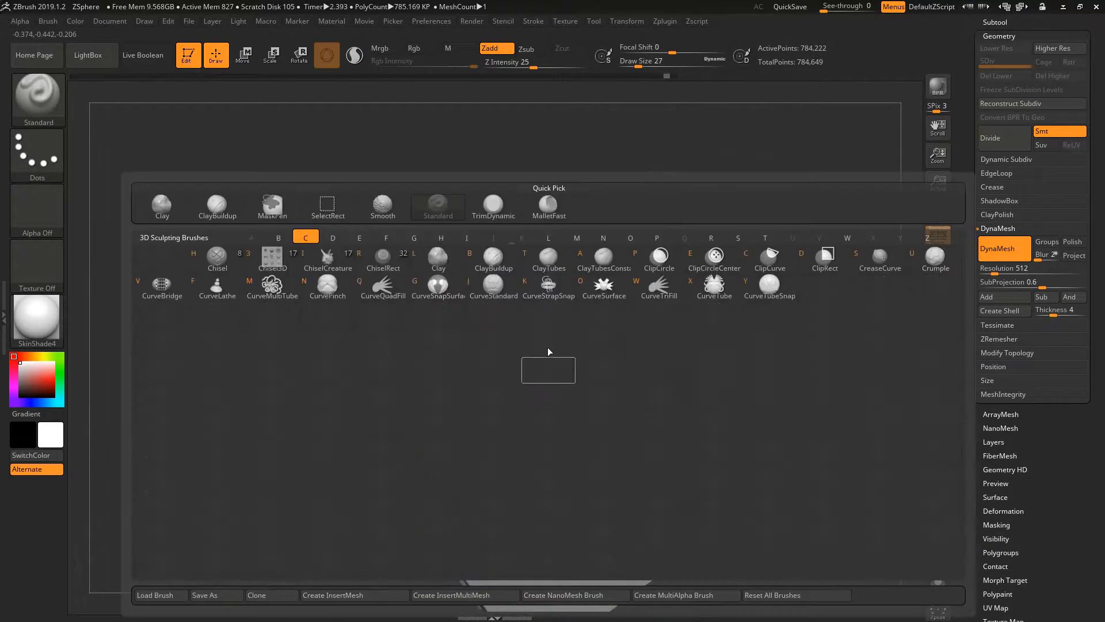
right_drag(558, 375, 546, 371)
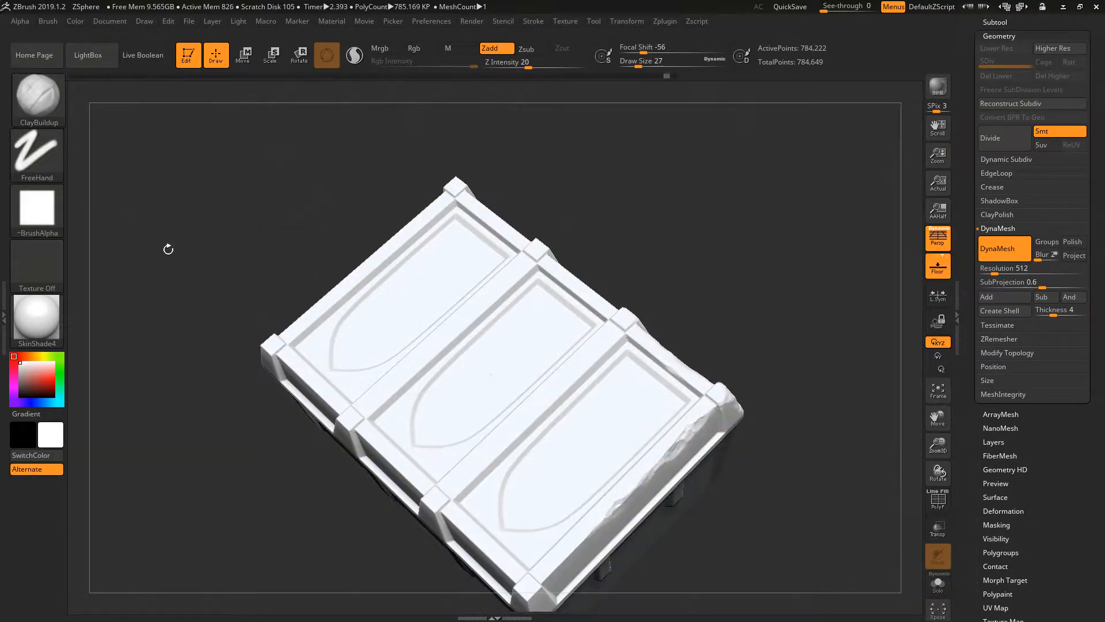
Switch back to the Standard brush and try faint strokes across the three lid panels.
key(b)
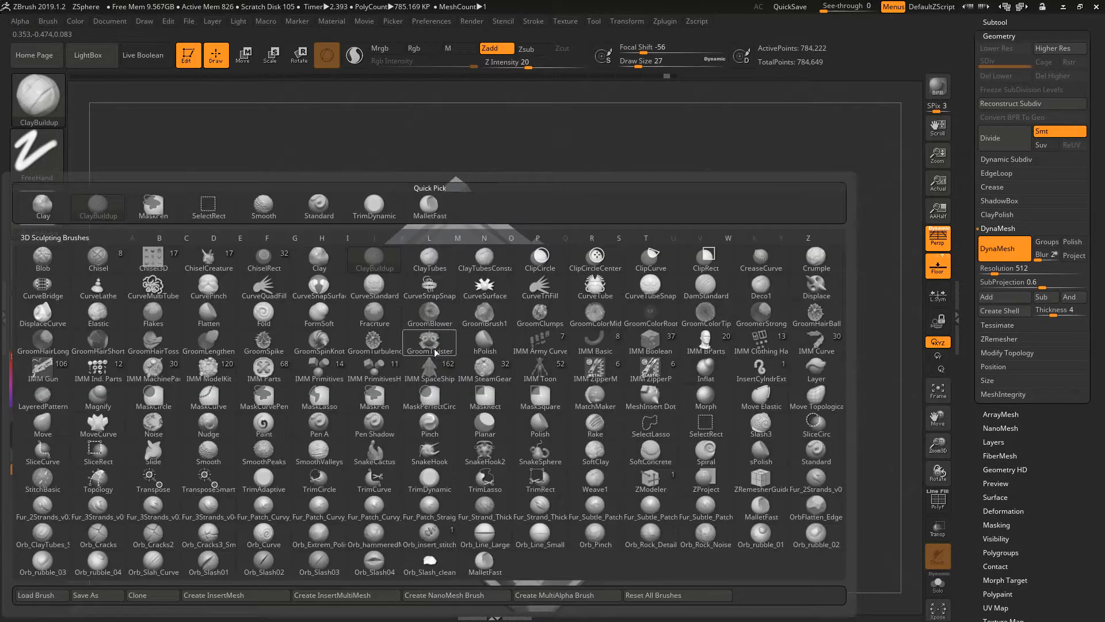
key(s)
key(t)
drag(181, 323, 96, 146)
drag(564, 343, 542, 346)
drag(178, 178, 199, 331)
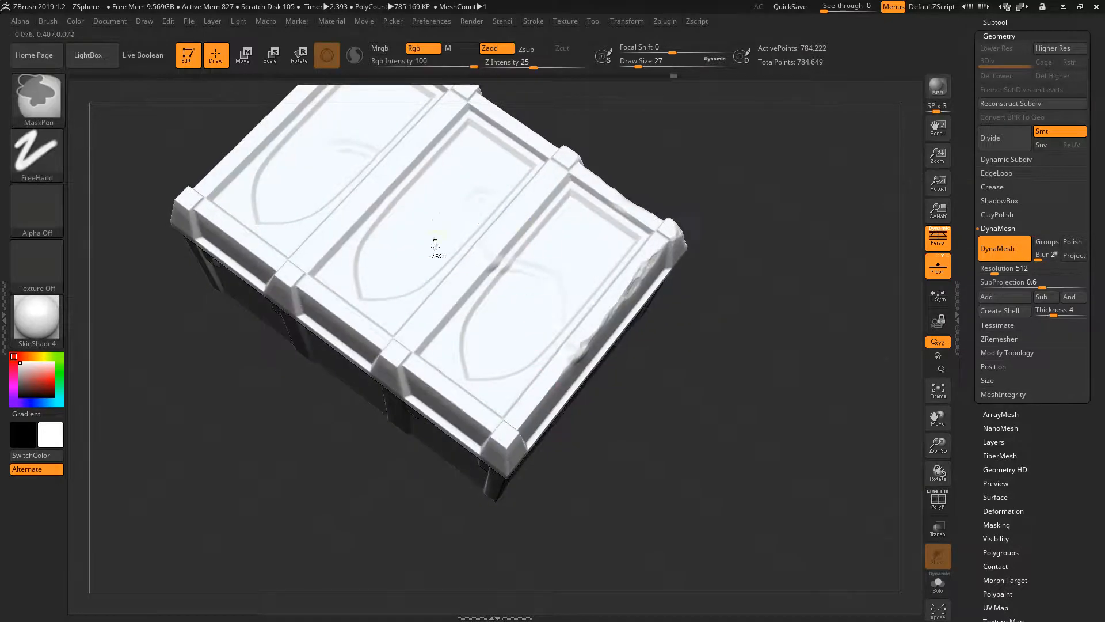
Set the Standard brush's curve WrapMode to 0.
click(46, 23)
click(52, 19)
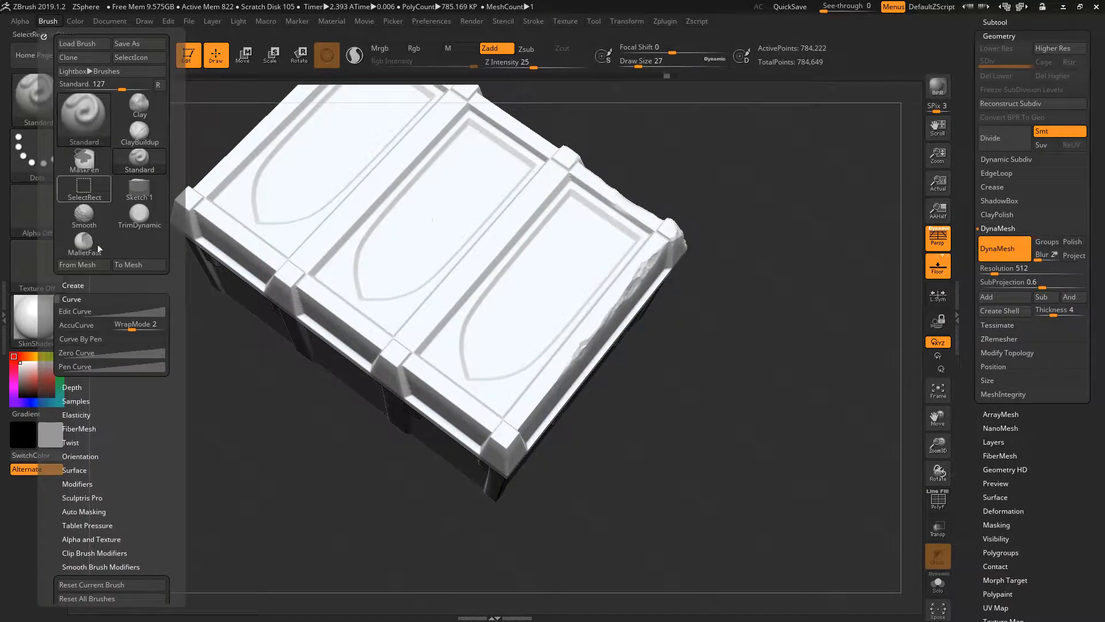
drag(134, 328, 91, 356)
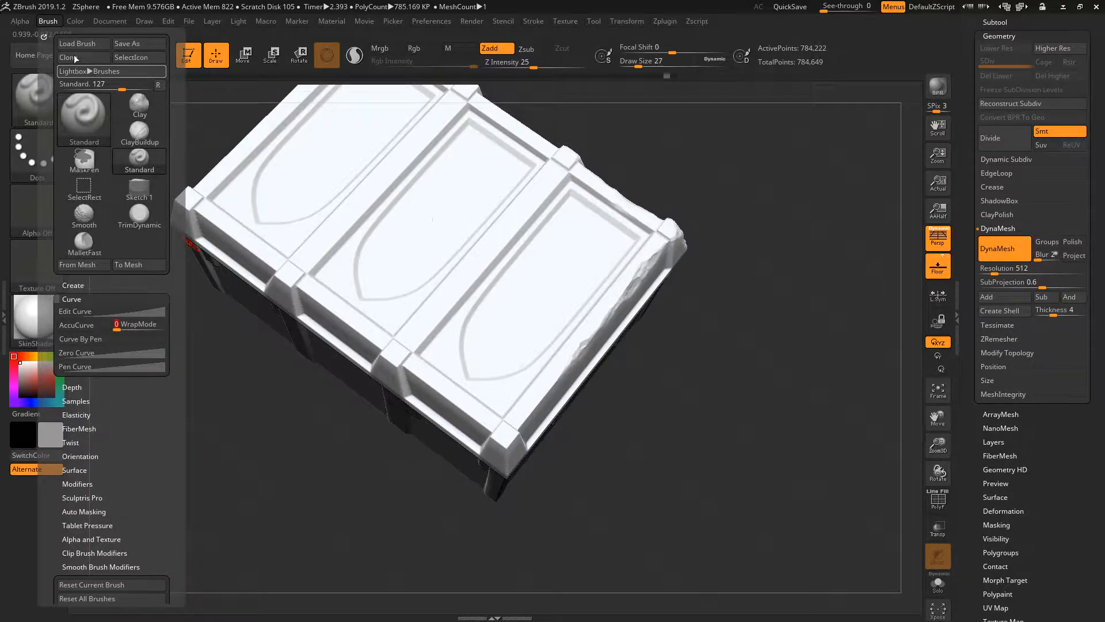
click(48, 22)
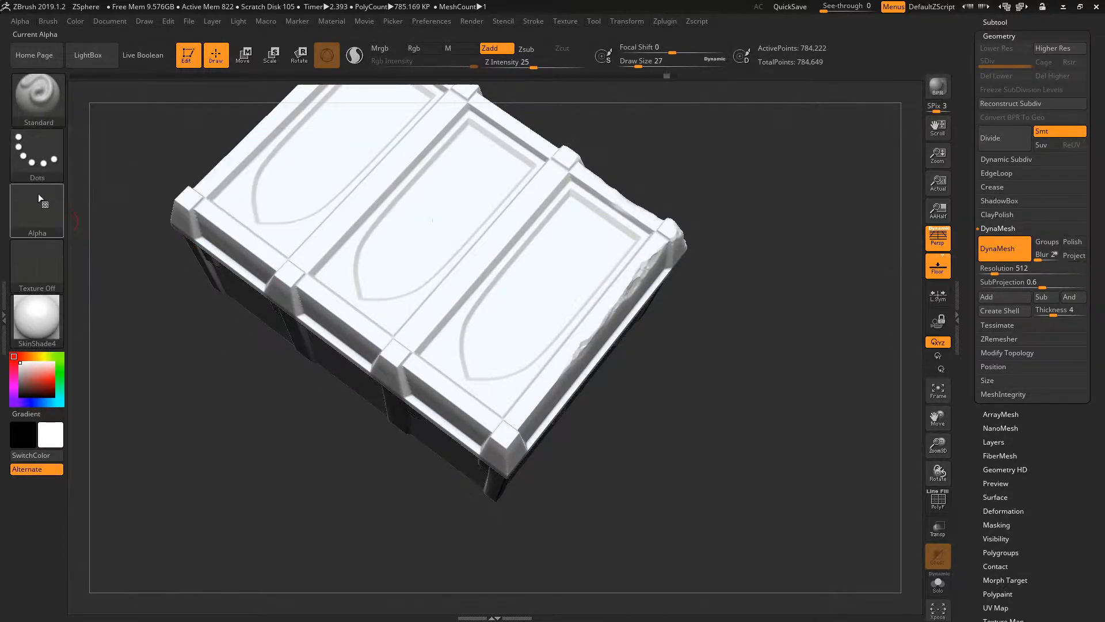
Try a Dots stroke on the middle lid panel, undo it, and change the stroke type to DragRect.
click(30, 152)
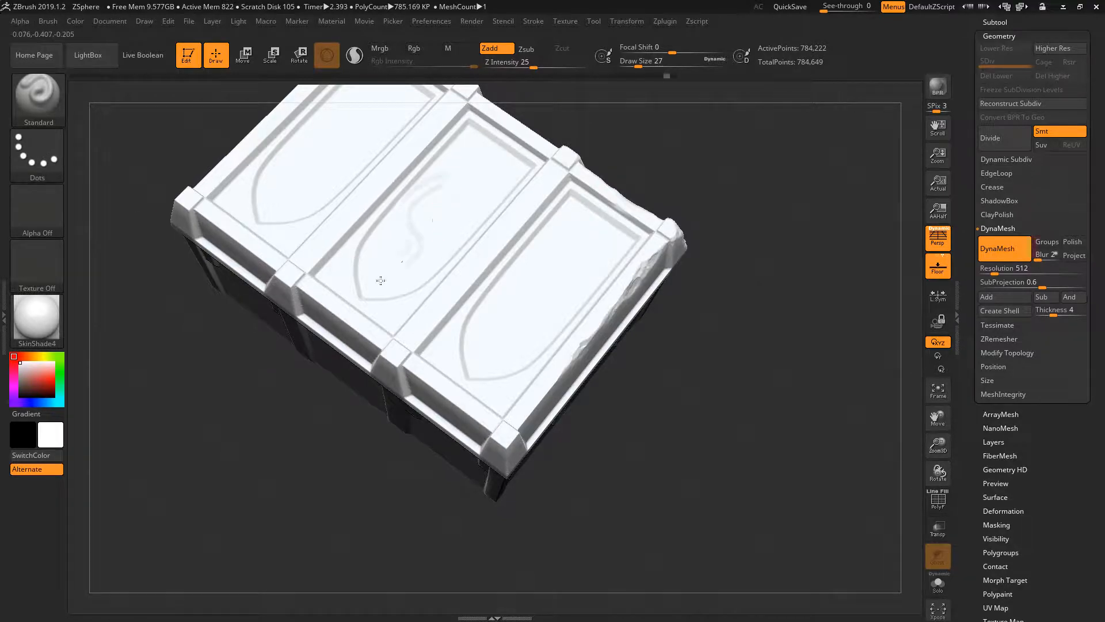
key(ctrl+z)
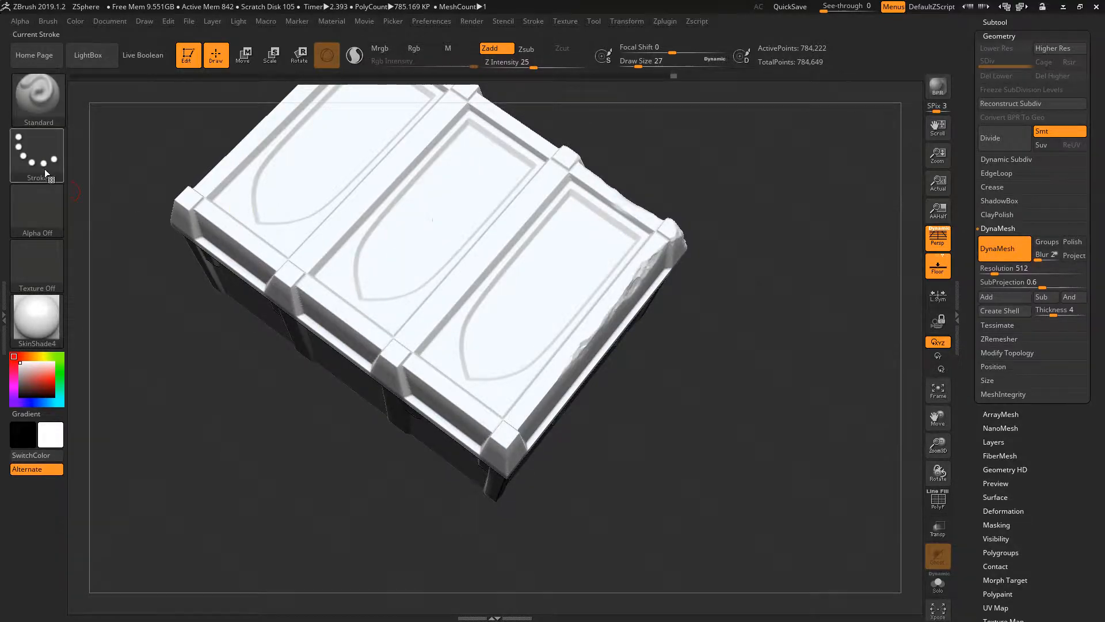
click(49, 161)
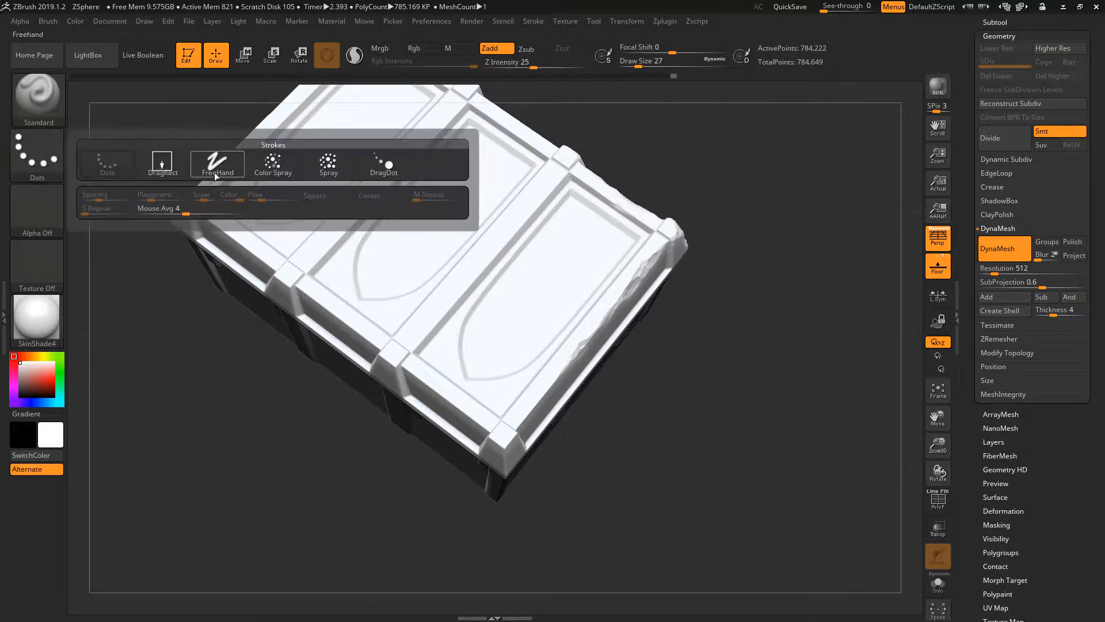
click(163, 166)
Try DragRect bulges without an alpha on the crate's long-side panels, undoing each one.
ctrl+right_drag(365, 229, 457, 229)
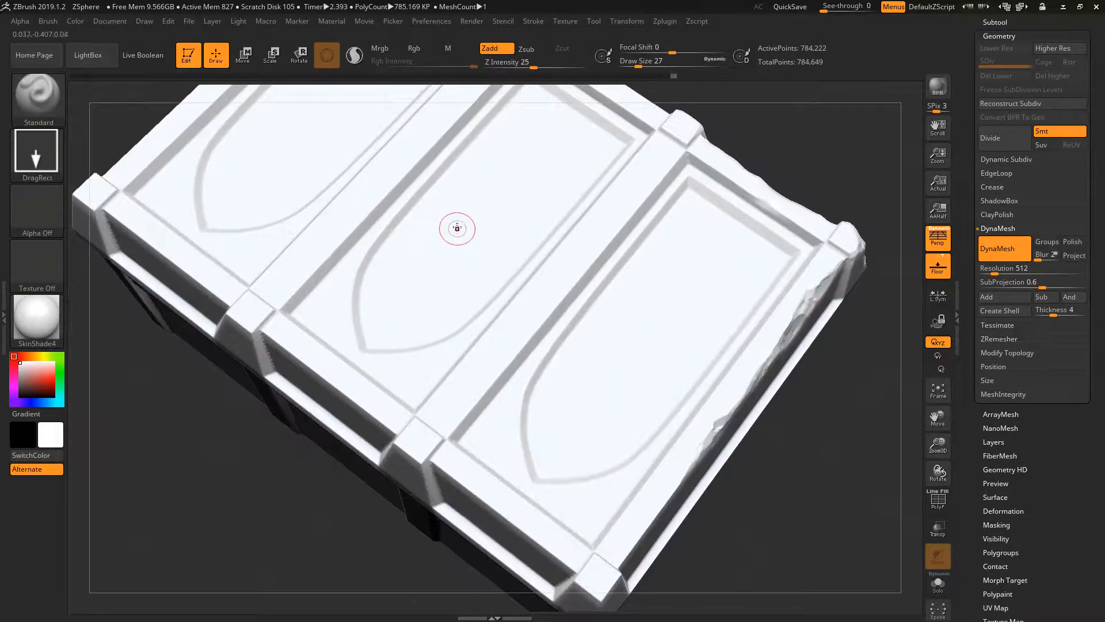
mouse_move(490, 279)
right_down()
mouse_move(531, 387)
mouse_move(506, 254)
right_up()
drag(340, 376, 384, 500)
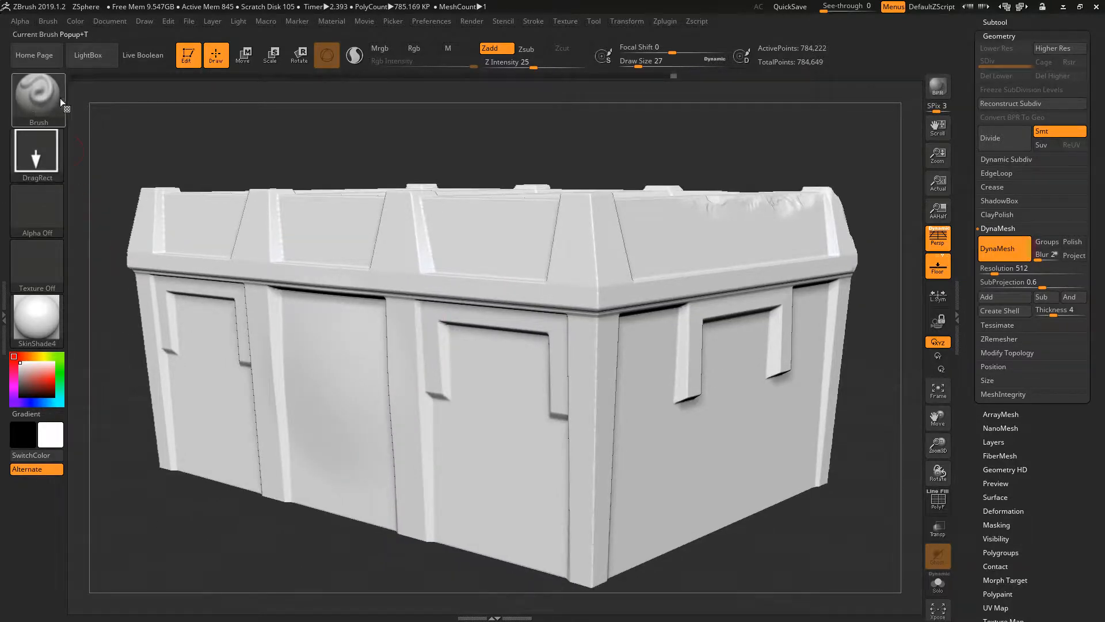
right_drag(331, 350, 364, 358)
key(ctrl+z)
drag(326, 362, 352, 424)
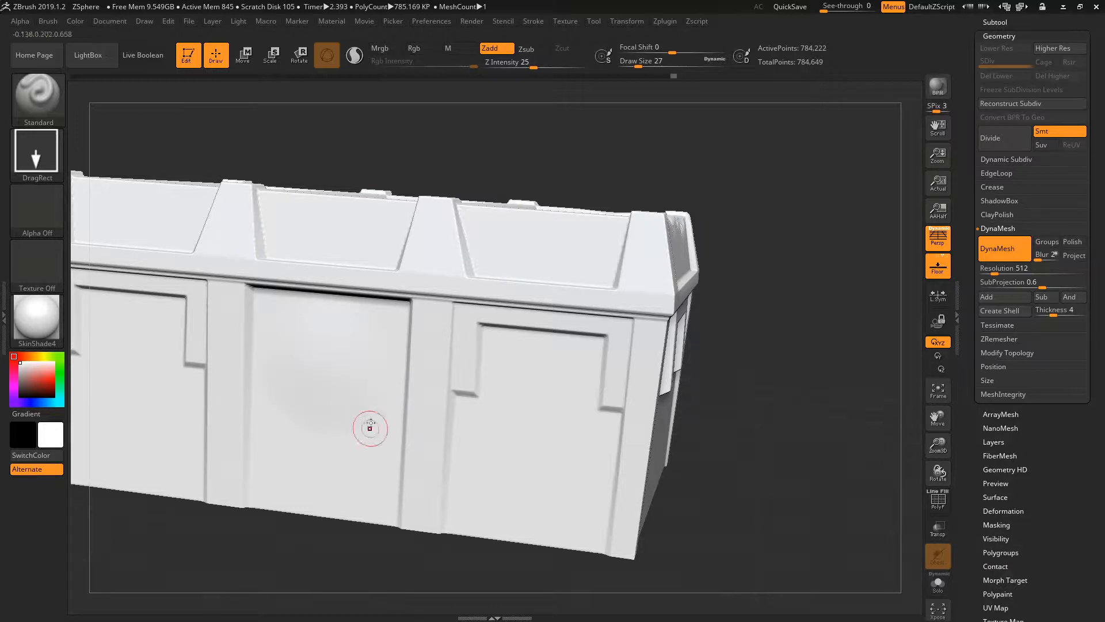
key(ctrl+z)
drag(538, 393, 559, 443)
key(ctrl+z)
Choose Alpha 58 and place its crack pattern across the lid's end panel with the DragRect stroke.
click(38, 222)
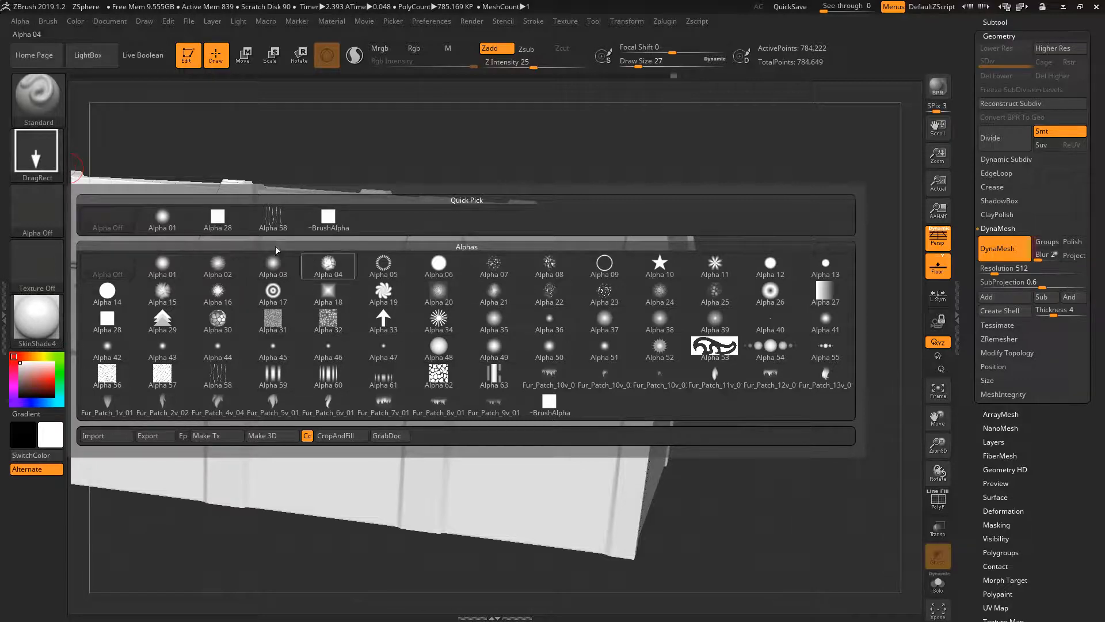
click(284, 230)
right_drag(397, 216, 493, 210)
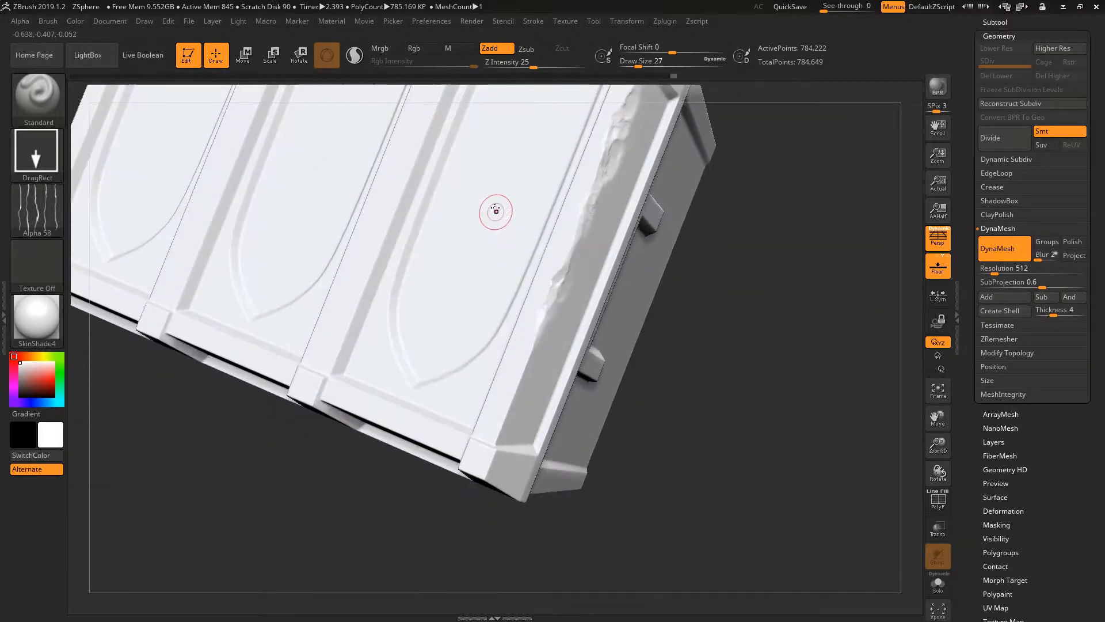
drag(520, 288, 529, 294)
right_drag(529, 294, 460, 221)
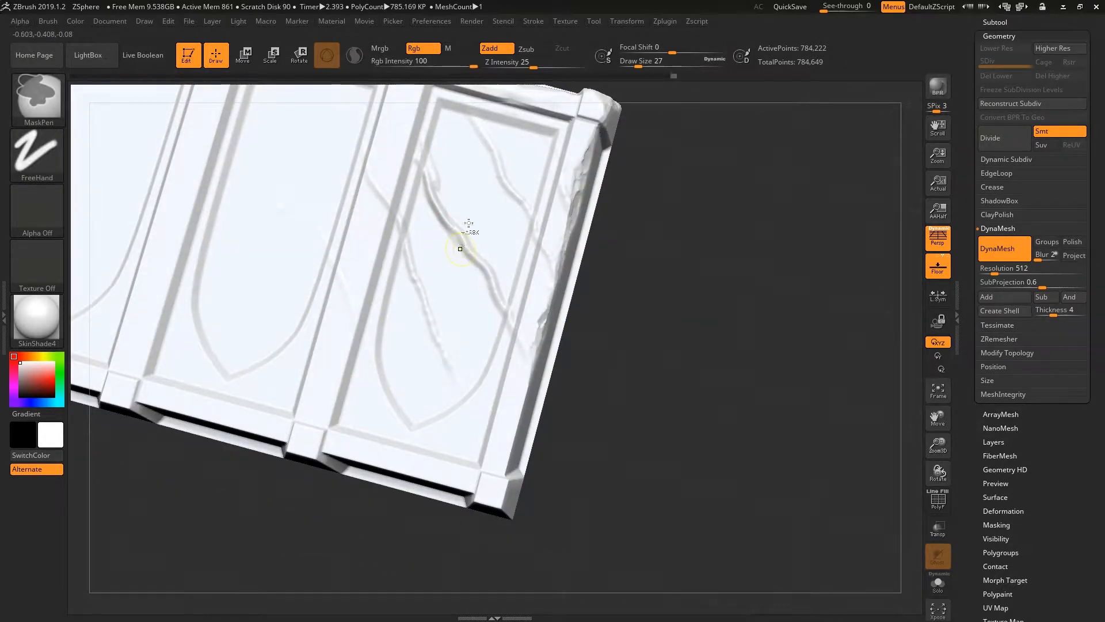
Undo the last crack stamp and place the Alpha 58 cracks again, running diagonally across the lid's end panel.
key(ctrl+z)
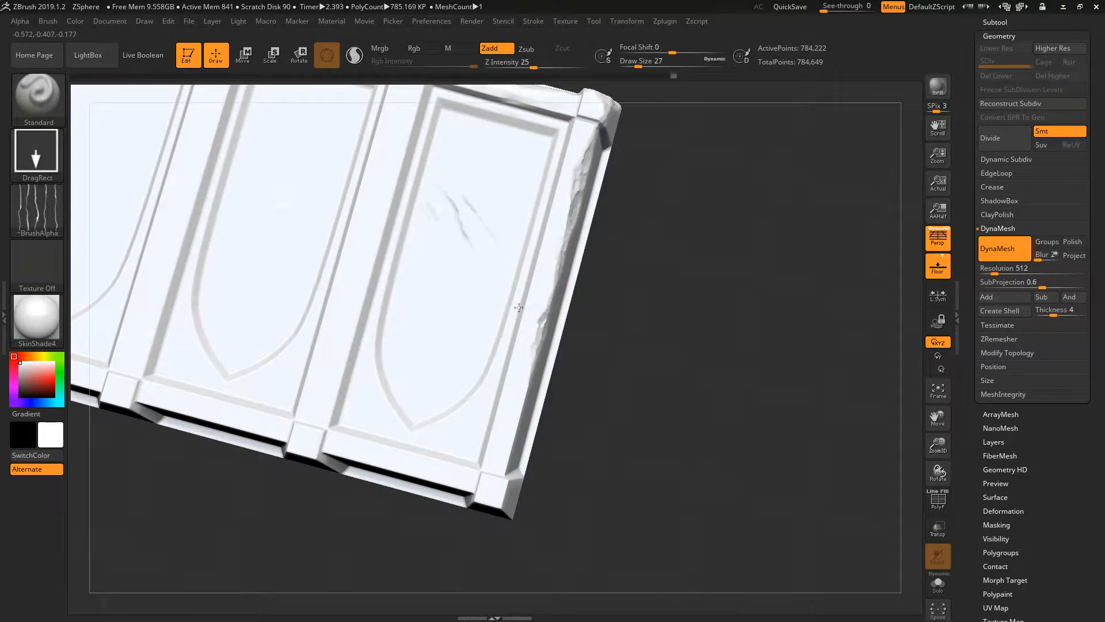
drag(519, 307, 541, 299)
right_drag(506, 289, 474, 241)
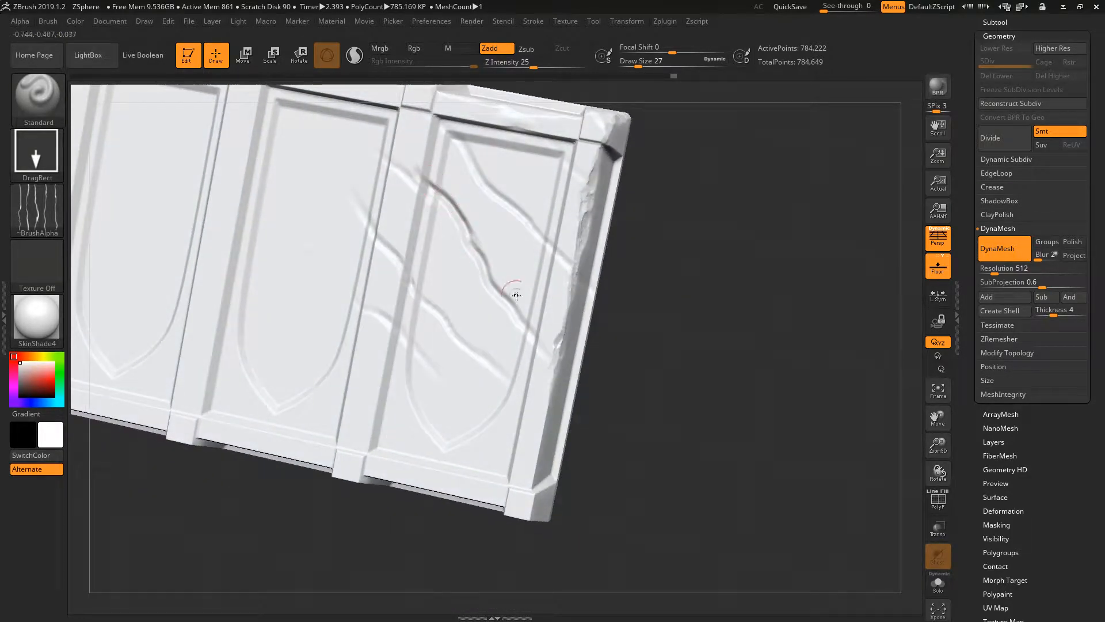
right_drag(518, 359, 513, 360)
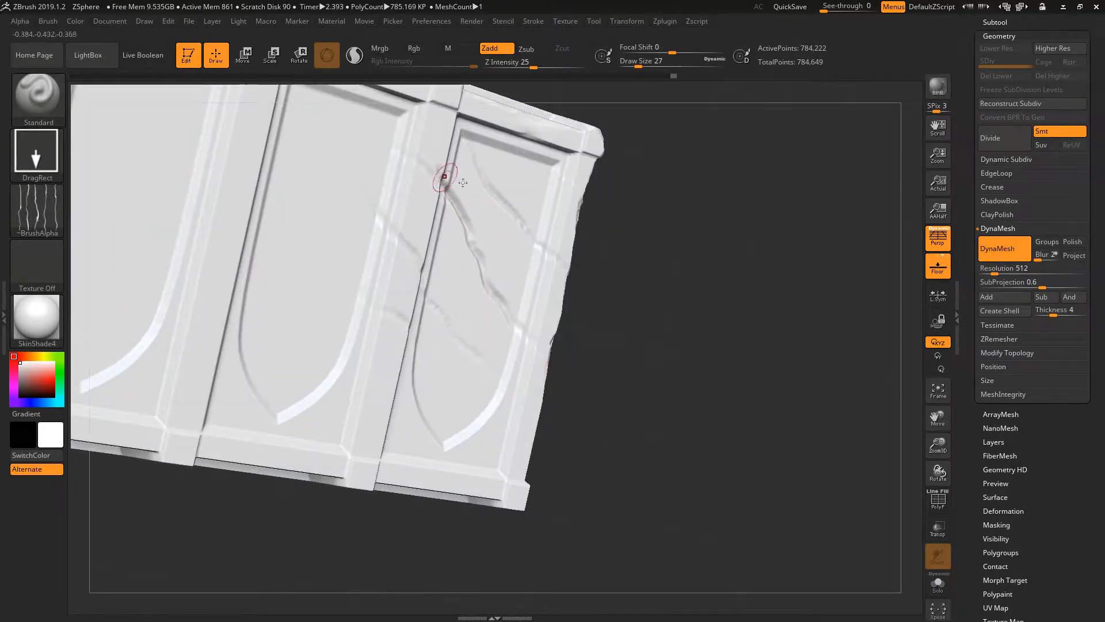
right_drag(462, 182, 426, 310)
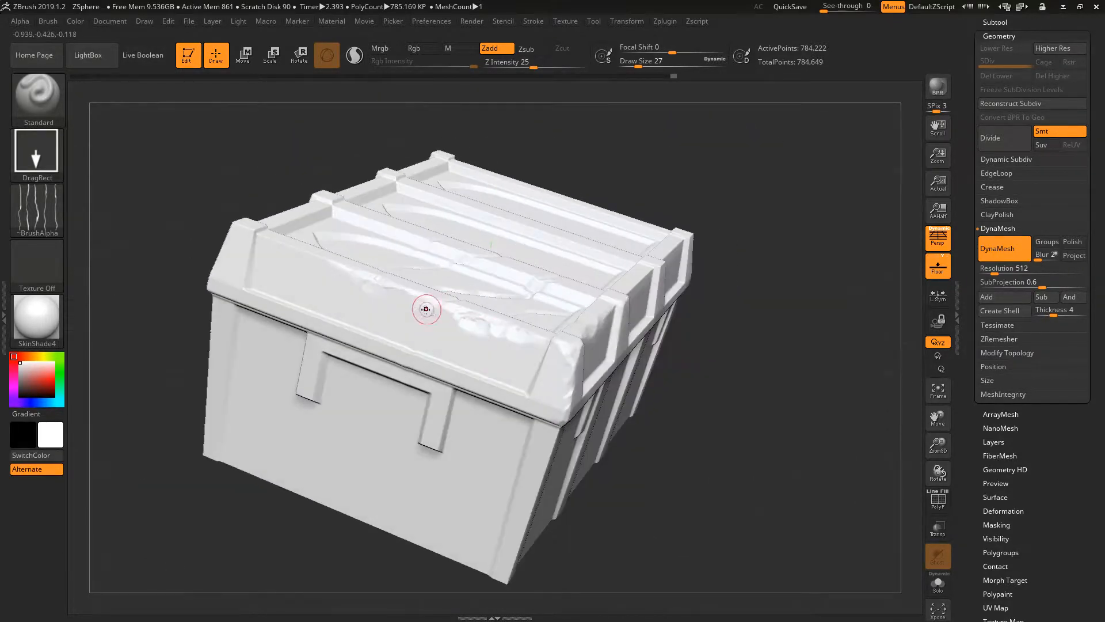
Try the crack pattern on the crate's short side below the lid, undoing the stamps.
right_drag(450, 403, 449, 376)
key(ctrl+z)
drag(266, 448, 214, 504)
mouse_move(215, 505)
right_down()
mouse_move(253, 483)
mouse_move(262, 452)
mouse_move(340, 418)
mouse_move(357, 444)
right_up()
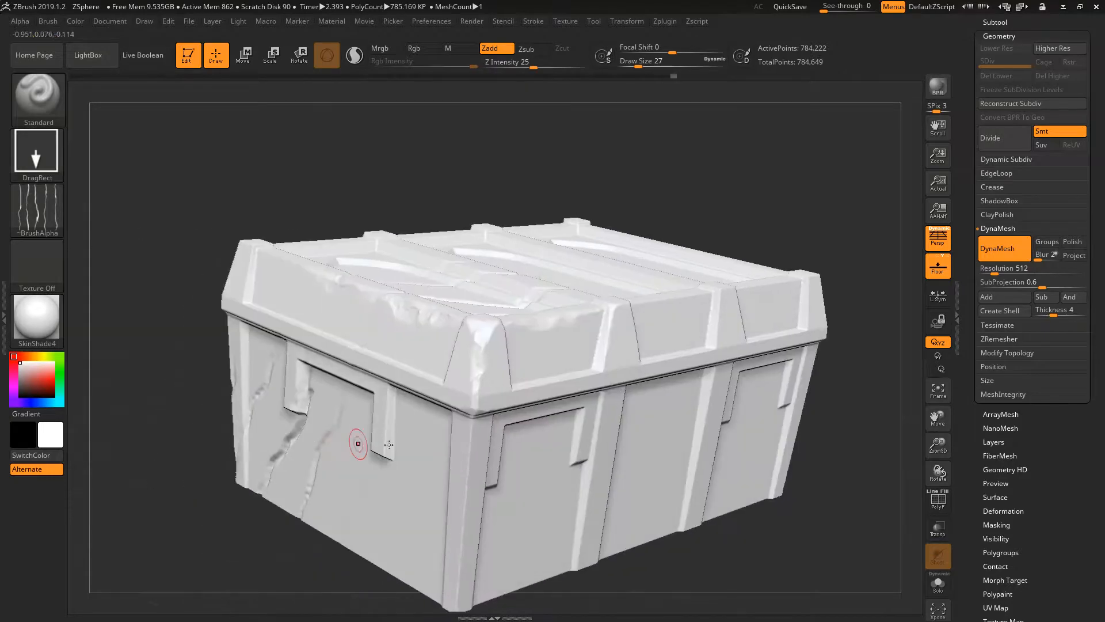
shift+drag(354, 441, 343, 429)
right_drag(346, 426, 412, 455)
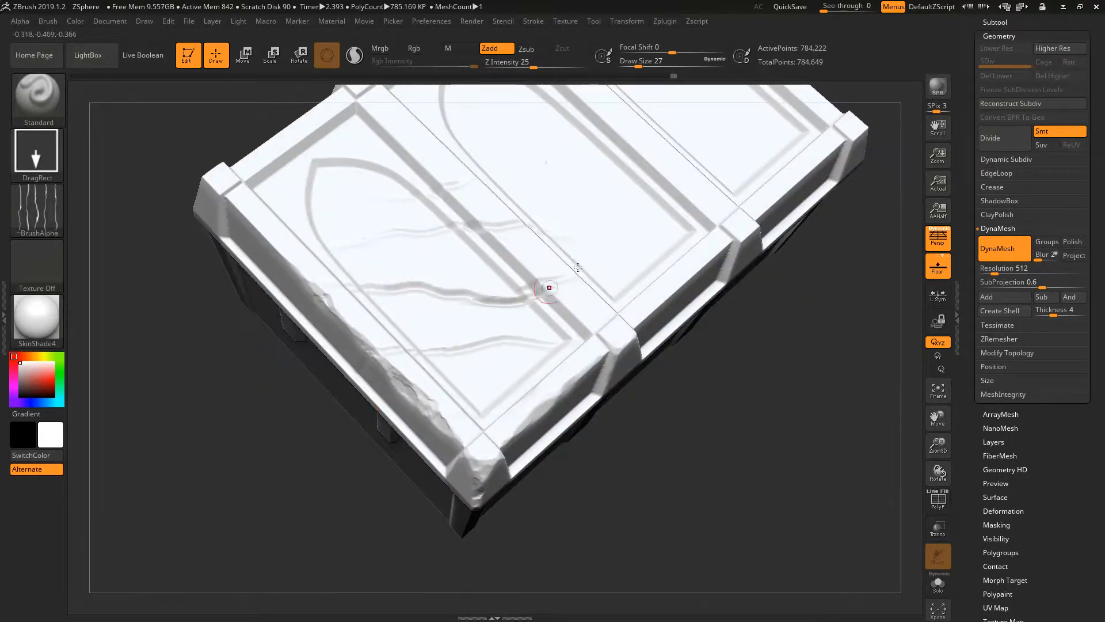
right_drag(486, 266, 358, 276)
Pick Alpha 58 again and place its crack pattern on the end panel of the crate's long side.
click(46, 220)
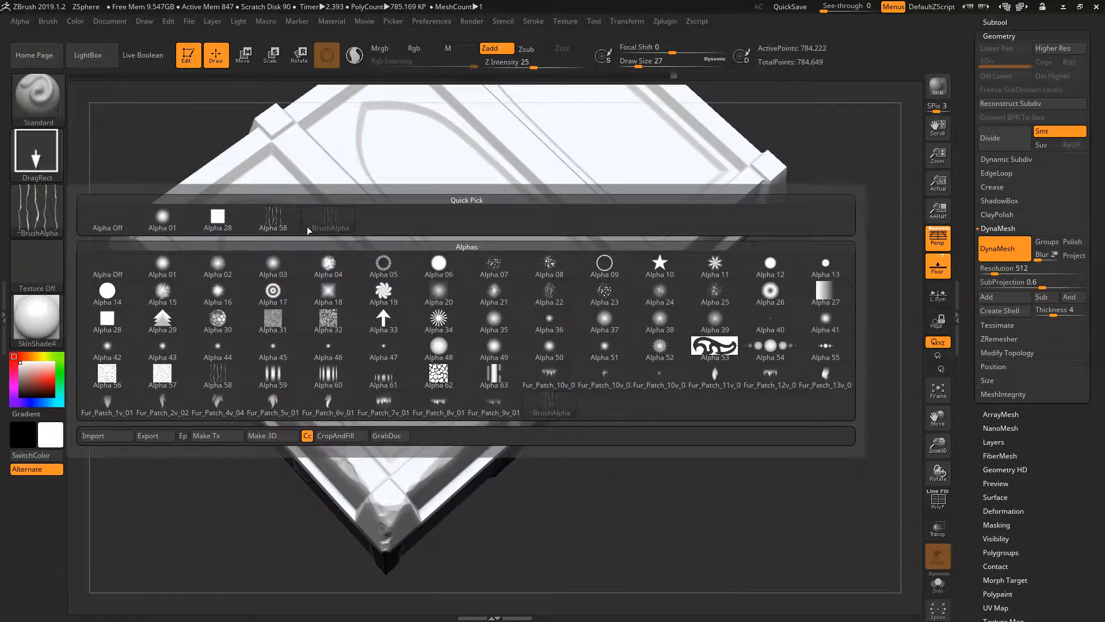
click(258, 226)
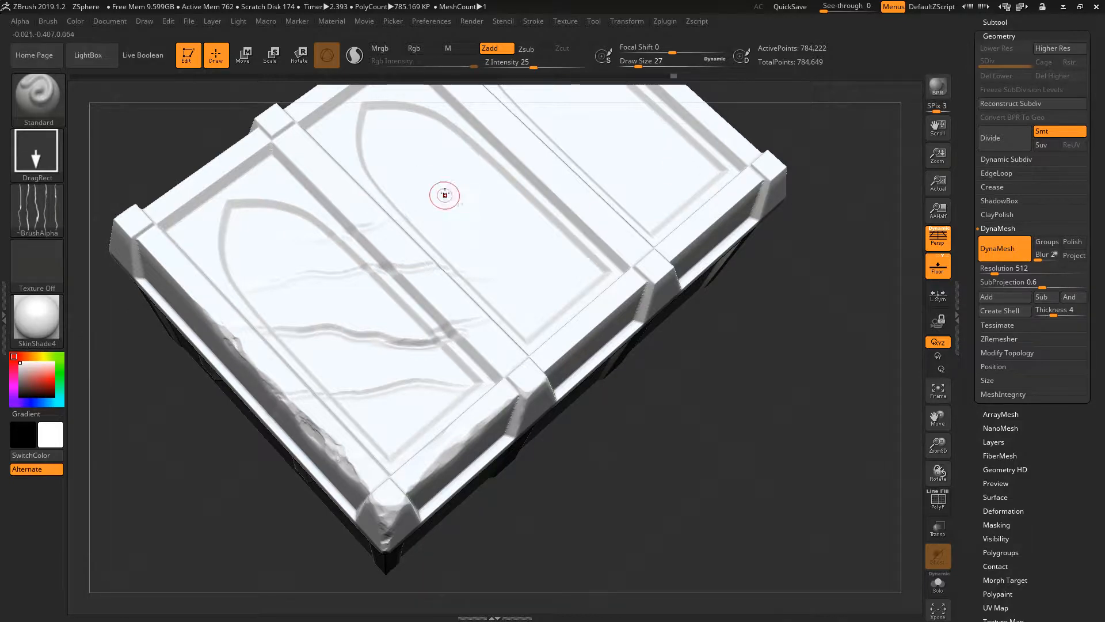
drag(469, 197, 516, 313)
mouse_move(515, 276)
right_down()
mouse_move(510, 242)
mouse_move(506, 317)
mouse_move(529, 374)
mouse_move(494, 301)
right_up()
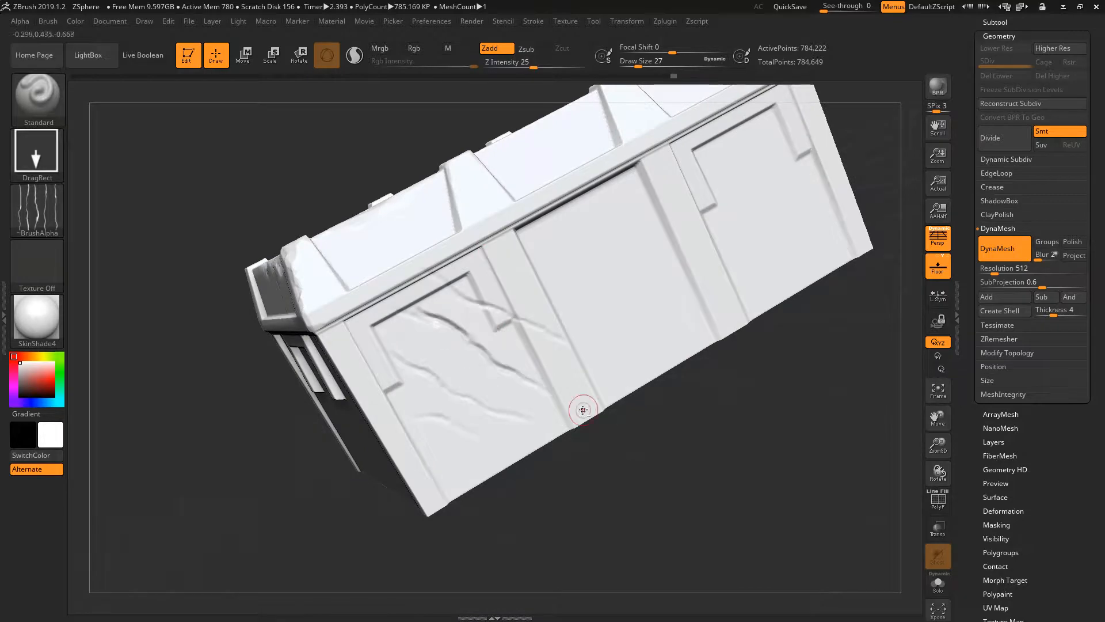
right_drag(583, 410, 434, 226)
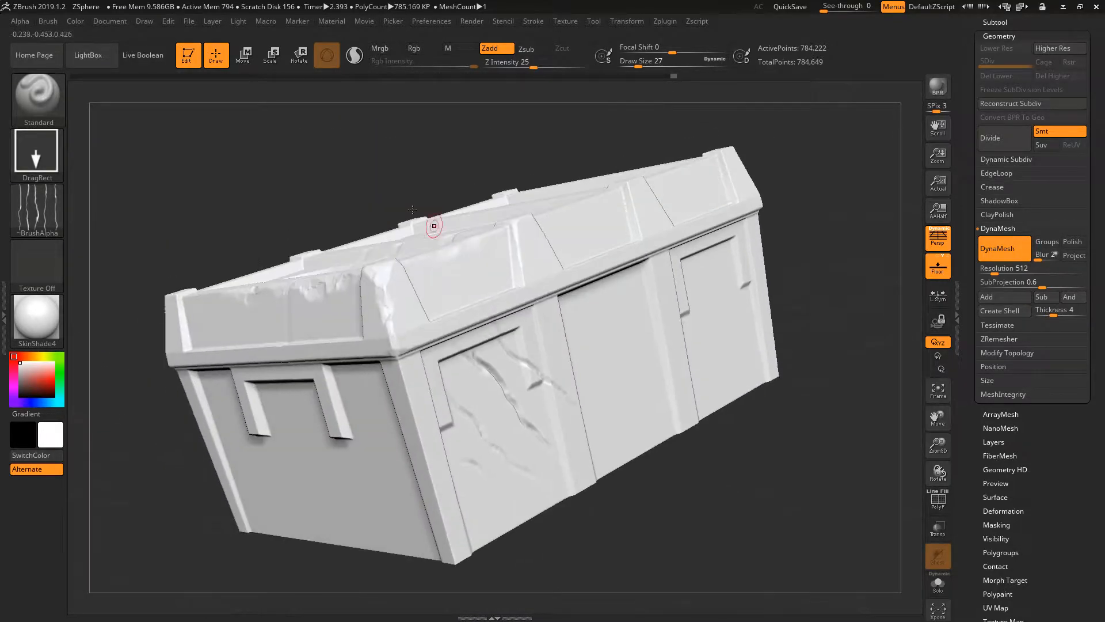
Choose Alpha 07 and stamp its pebbled bumps into both lower corners of the lid's sloped short side.
click(38, 213)
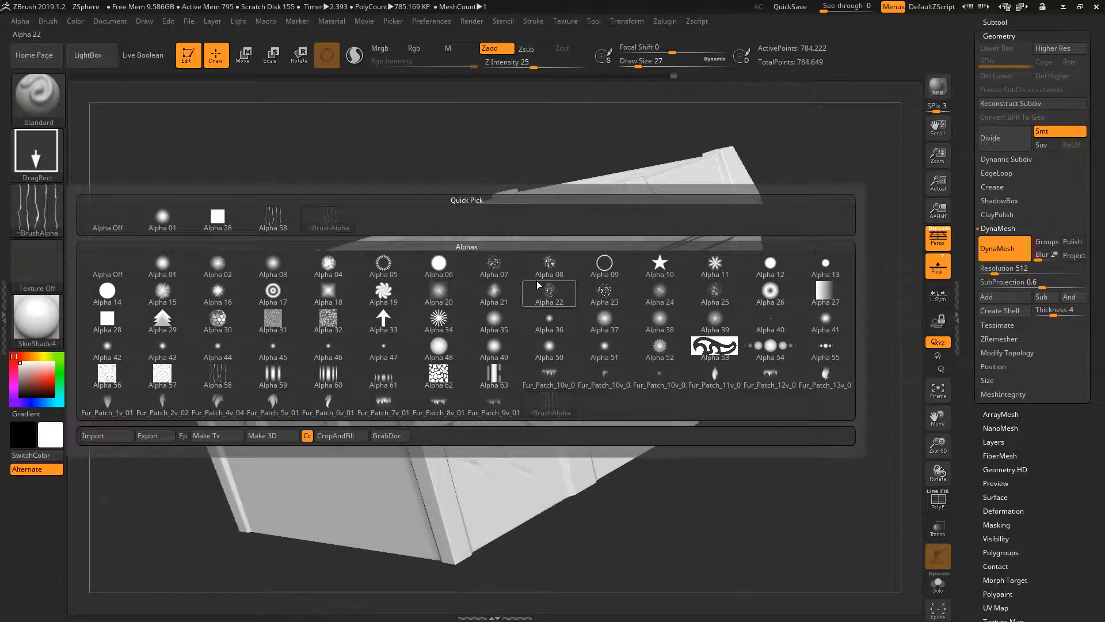
click(494, 265)
mouse_move(321, 253)
right_down()
mouse_move(420, 338)
mouse_move(431, 457)
mouse_move(426, 373)
mouse_move(397, 343)
mouse_move(506, 516)
right_up()
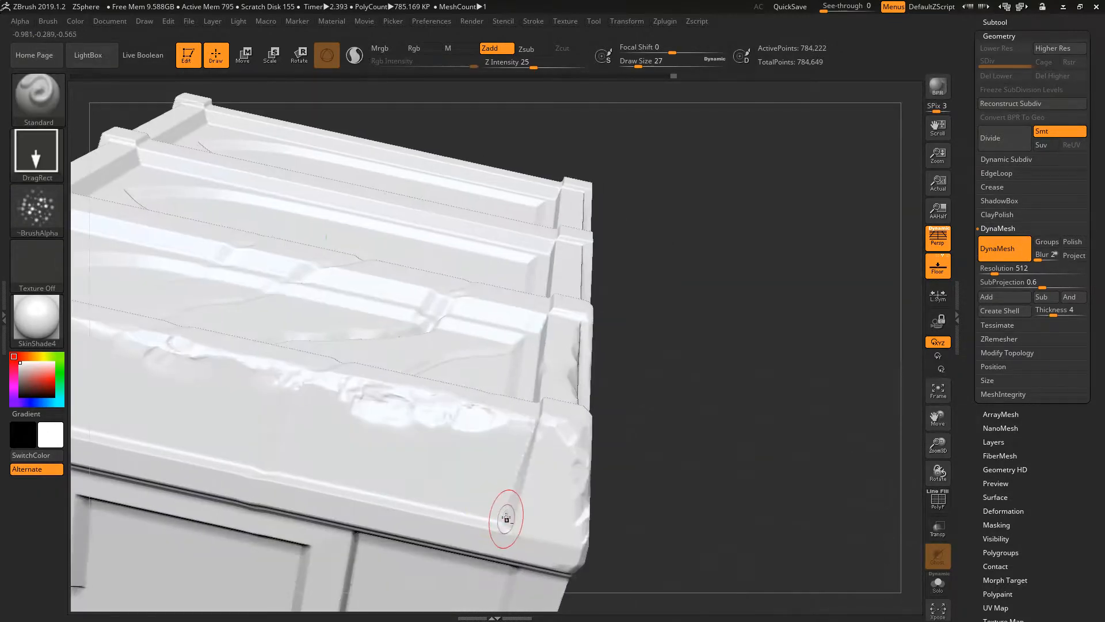
drag(488, 496, 498, 517)
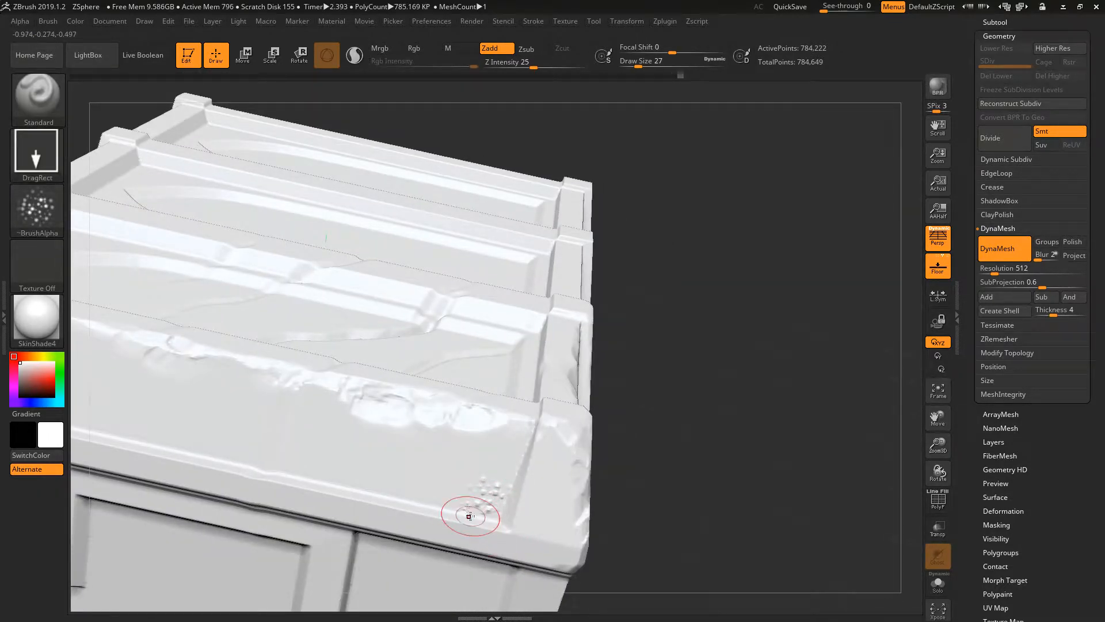
drag(482, 500, 502, 514)
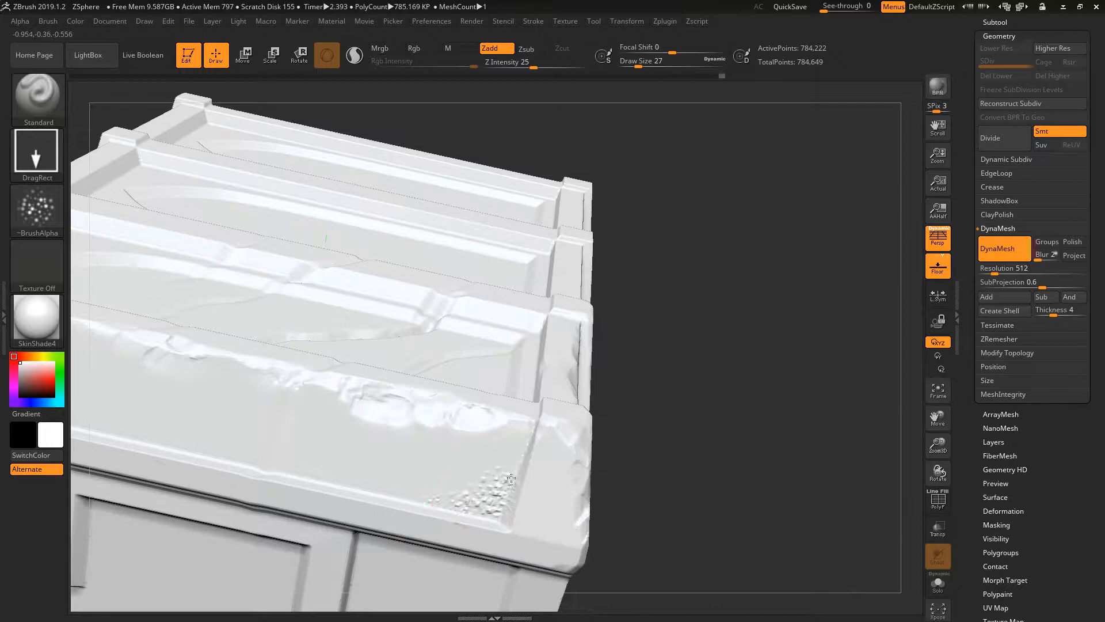
mouse_move(511, 479)
right_down()
mouse_move(277, 331)
mouse_move(245, 348)
mouse_move(242, 323)
mouse_move(425, 348)
right_up()
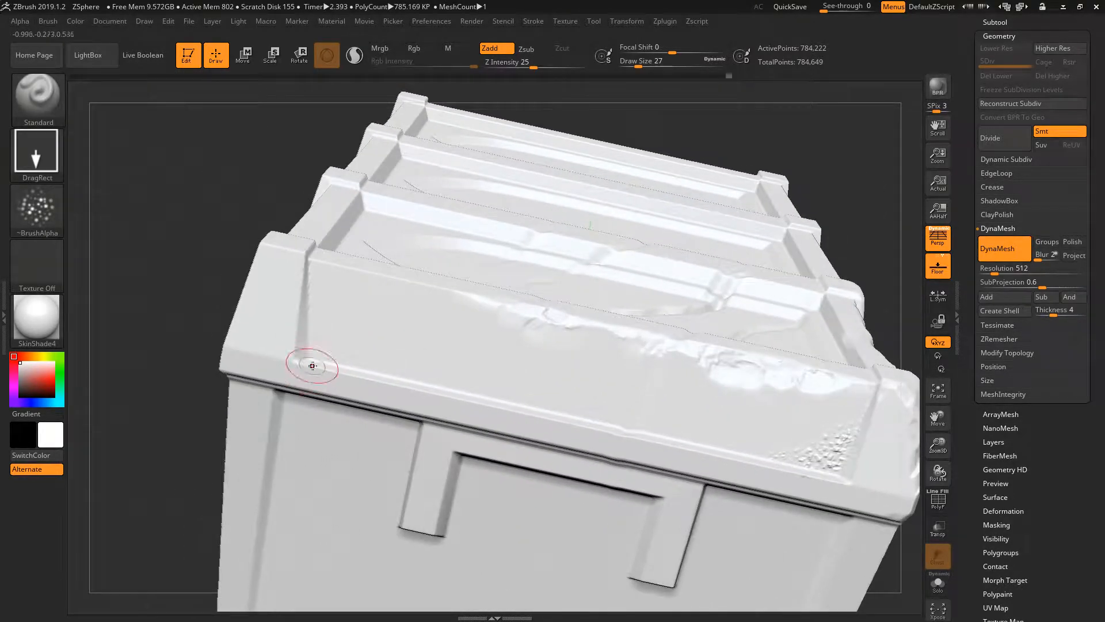
drag(324, 361, 313, 328)
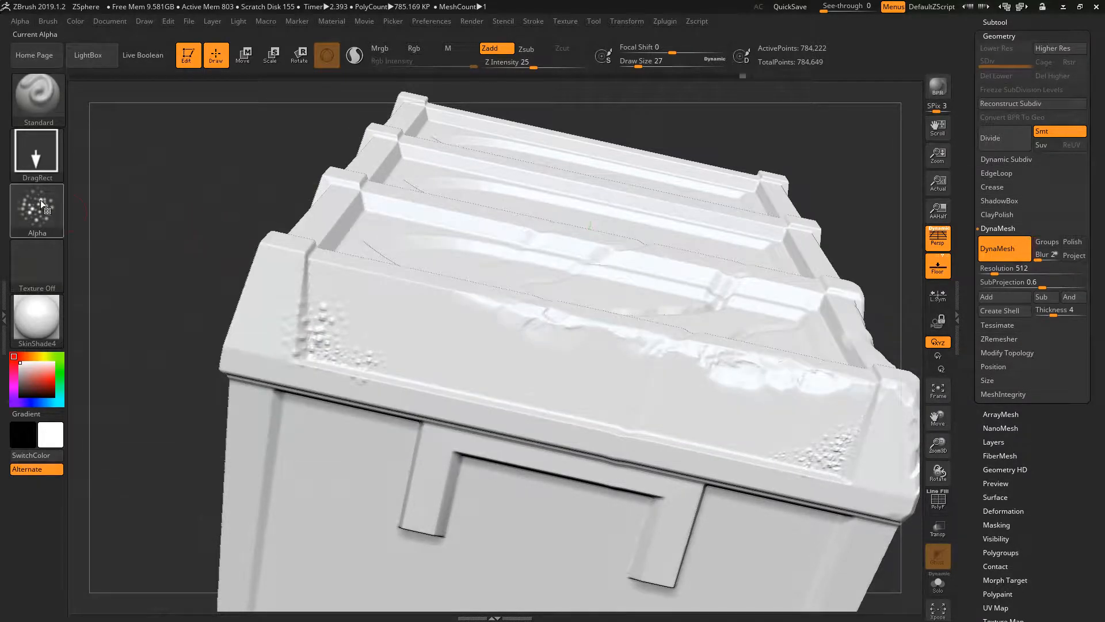
Choose Alpha 03 and stamp its fine grain onto the end panel of the lid's long side.
click(41, 200)
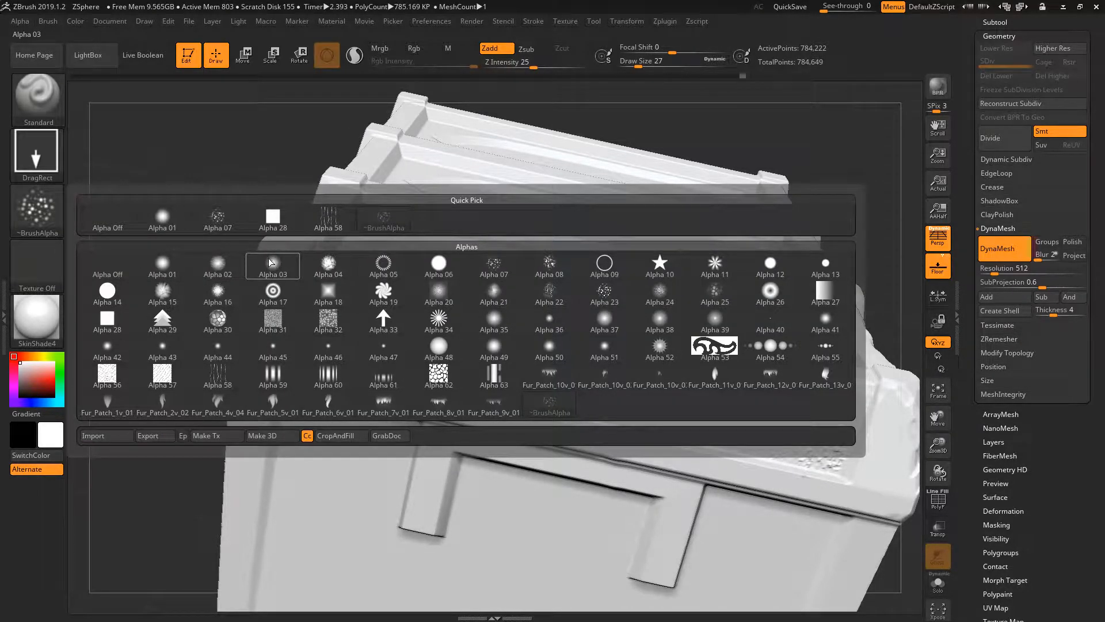
click(271, 264)
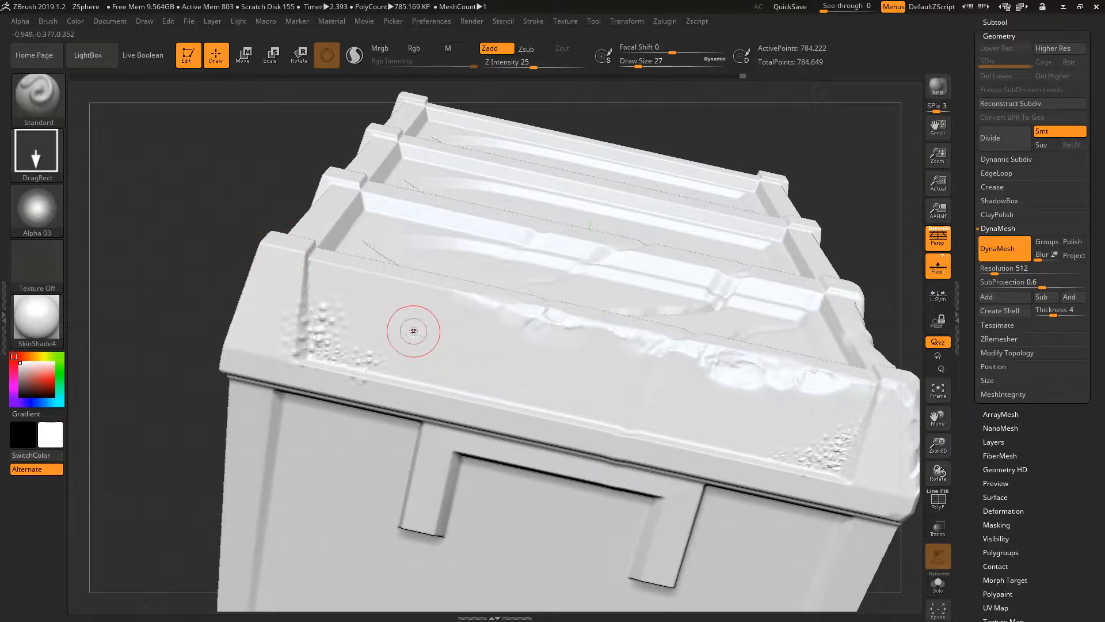
right_drag(495, 202, 542, 293)
right_drag(638, 395, 576, 275)
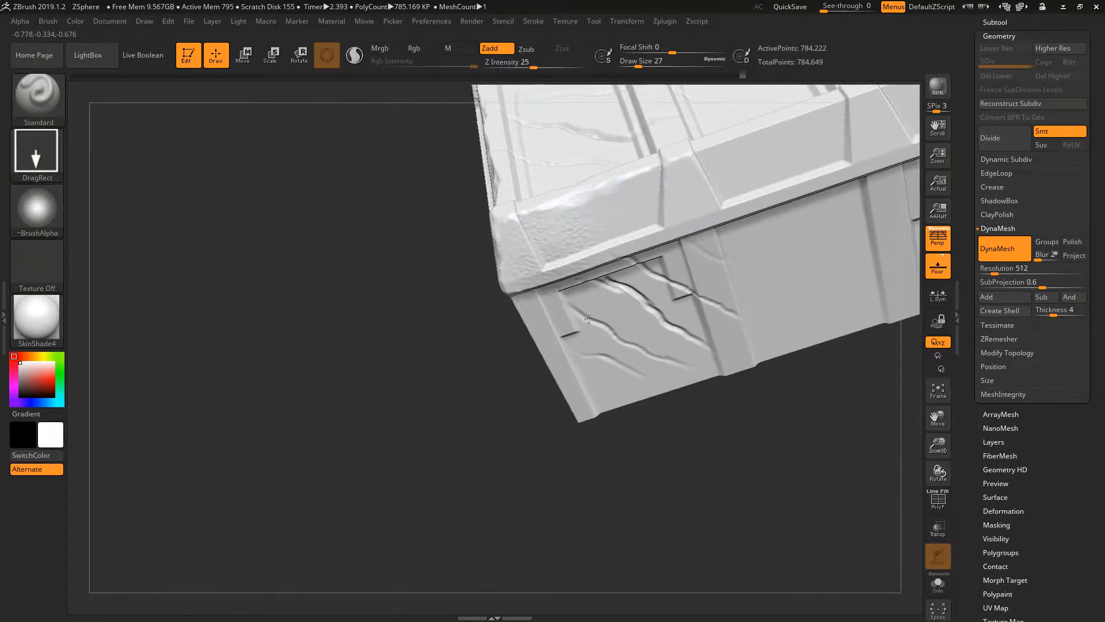
Lower the Z Intensity to 8, raise it to 17, and stamp the grain onto the lid's long-side end panel again.
key(space)
drag(602, 275, 584, 276)
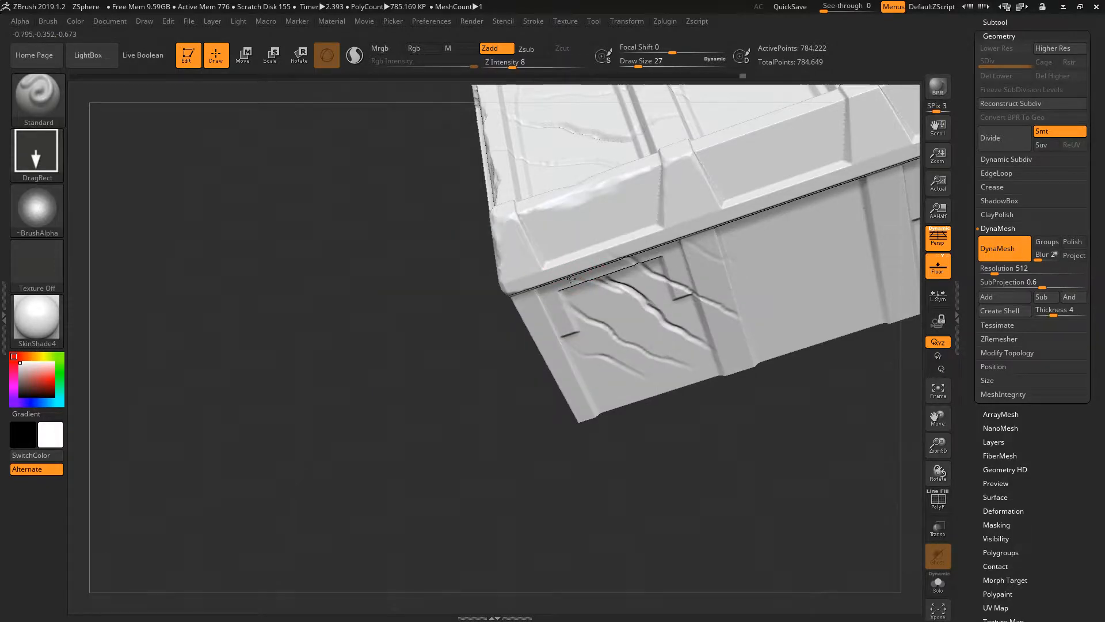
ctrl+right_drag(568, 251, 569, 279)
key(space)
drag(597, 330, 608, 331)
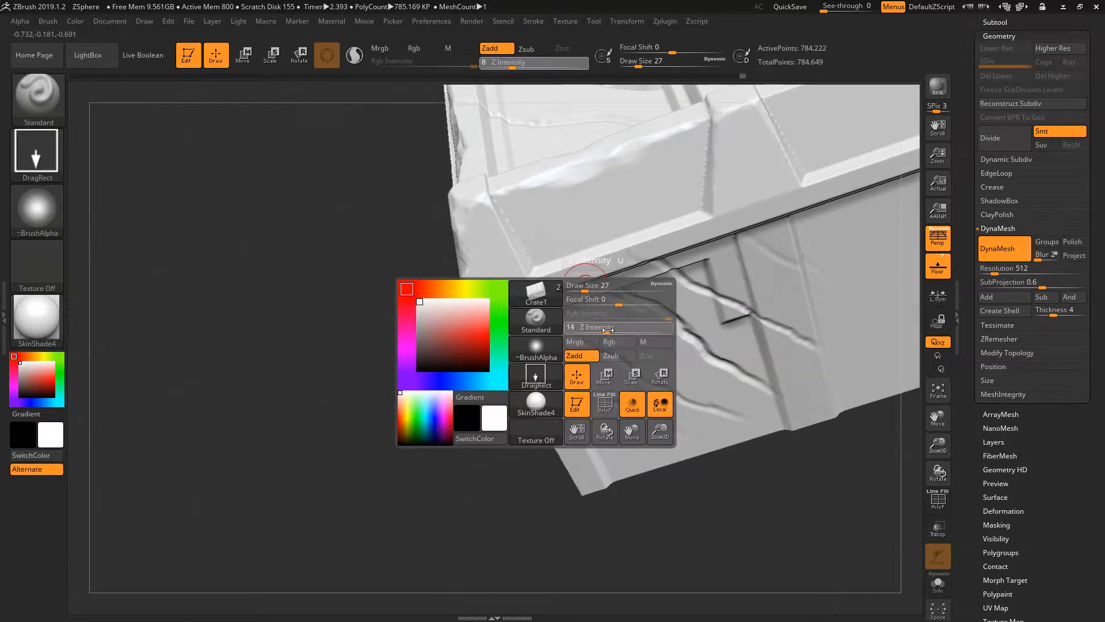
mouse_move(582, 221)
right_down()
mouse_move(600, 217)
mouse_move(551, 221)
mouse_move(554, 249)
mouse_move(579, 237)
right_up()
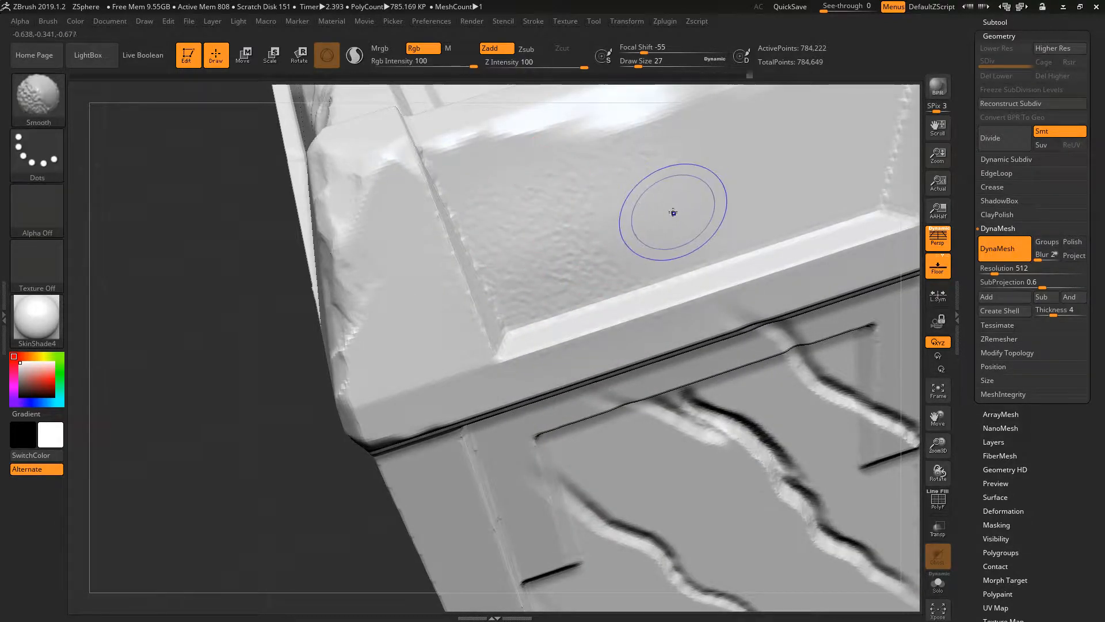
Smooth the grain on the end panel of the lid's long side.
ctrl+right_drag(636, 257, 681, 247)
shift+drag(781, 190, 779, 237)
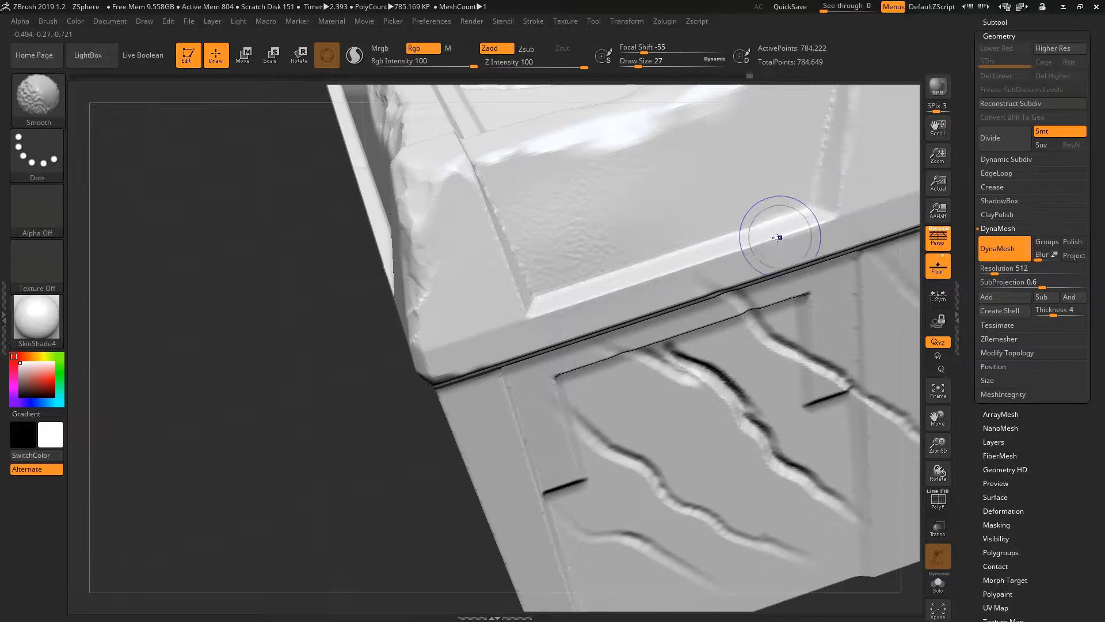
shift+drag(765, 175, 768, 168)
ctrl+right_drag(768, 168, 698, 198)
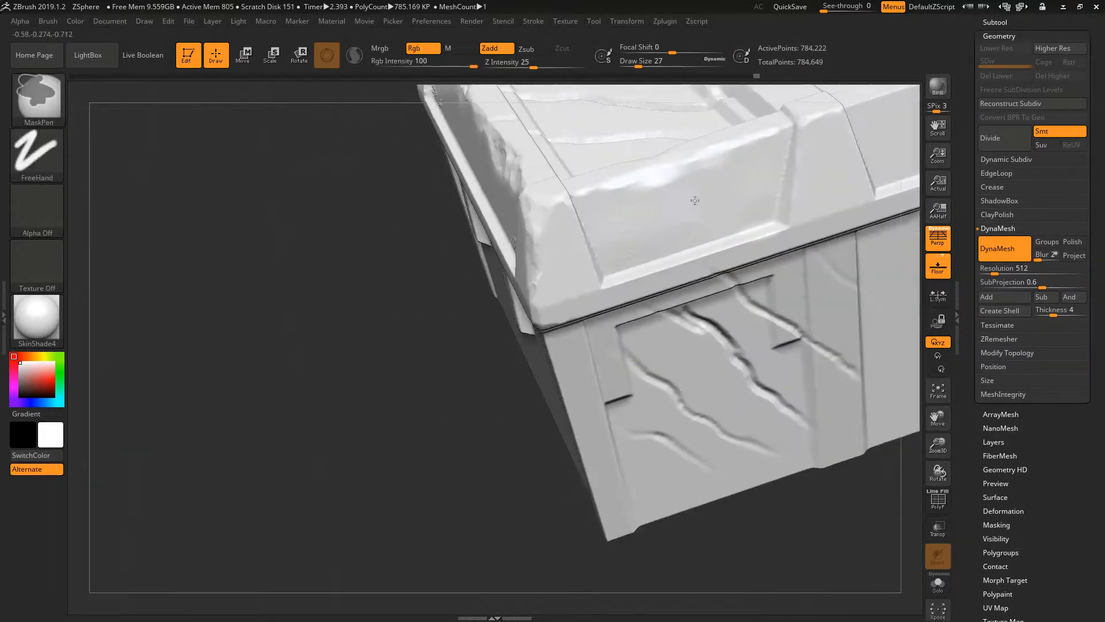
Stamp the Alpha 03 grain beside the bumps on the lid's short side and on the crate's short-side panels below.
mouse_move(562, 214)
right_down()
mouse_move(642, 192)
mouse_move(486, 216)
mouse_move(419, 207)
mouse_move(421, 217)
right_up()
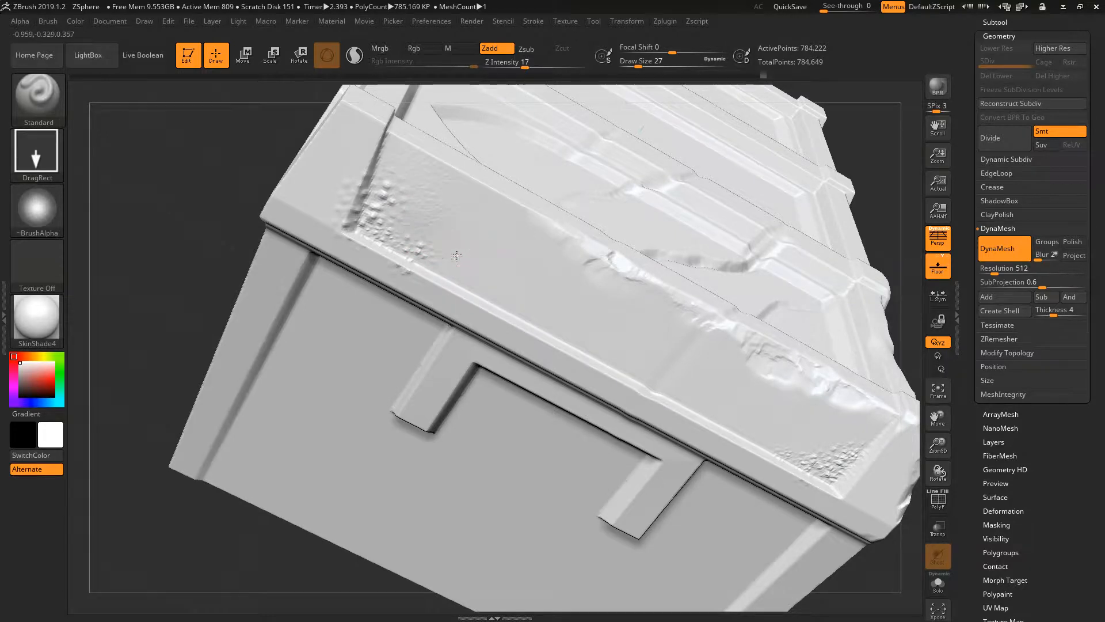
right_drag(458, 313, 742, 351)
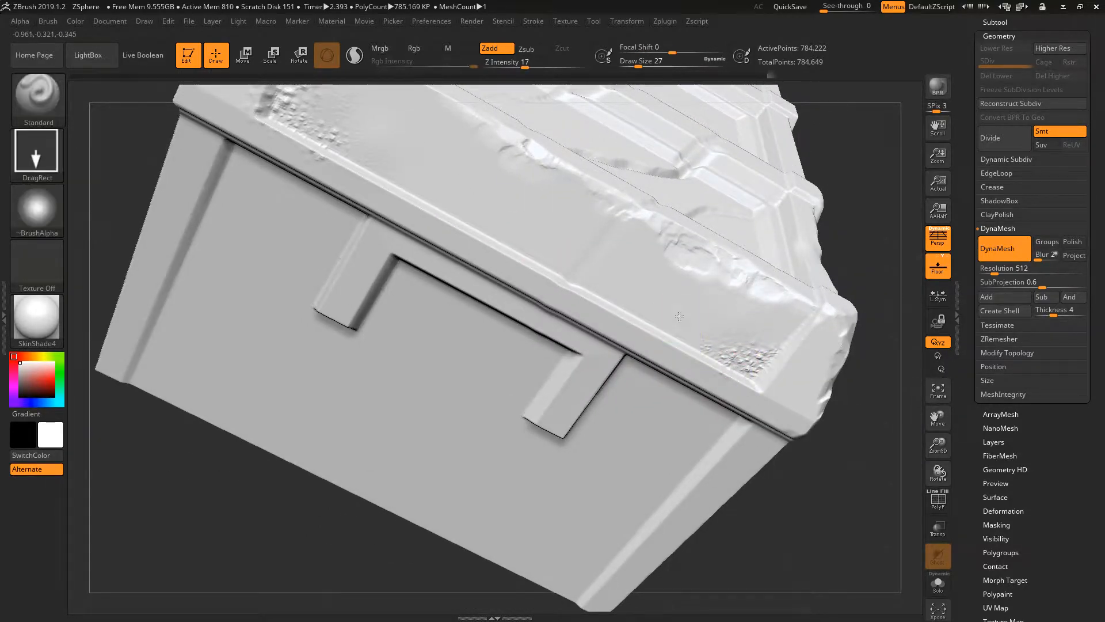
mouse_move(649, 271)
right_down()
mouse_move(753, 328)
mouse_move(712, 365)
mouse_move(393, 163)
mouse_move(355, 212)
right_up()
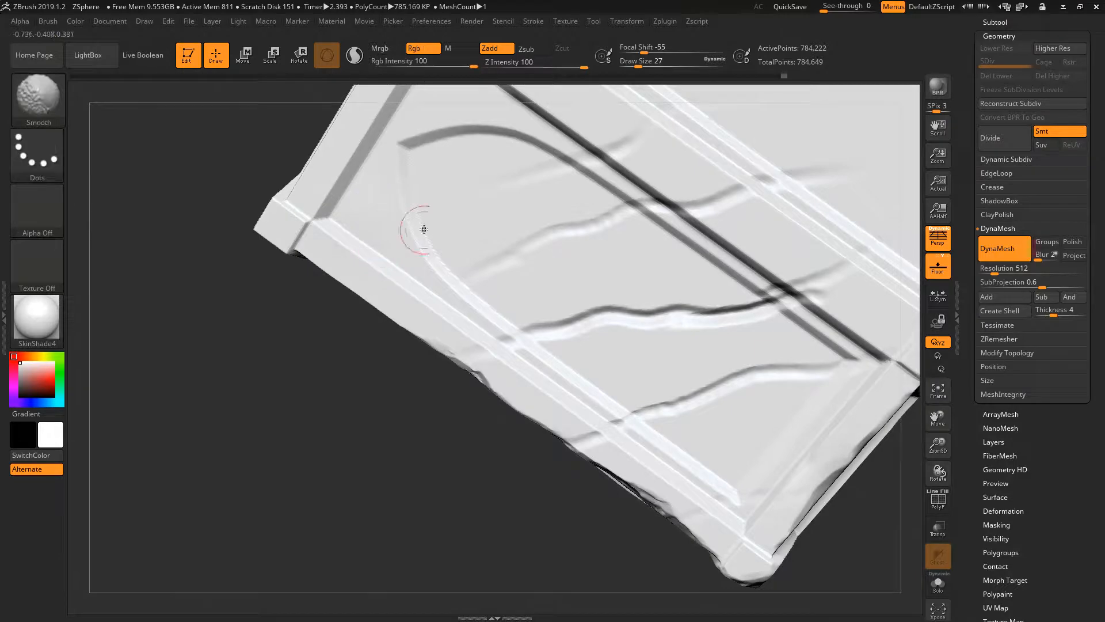
mouse_move(424, 229)
right_down()
mouse_move(458, 192)
mouse_move(451, 184)
mouse_move(402, 283)
mouse_move(401, 332)
mouse_move(390, 261)
mouse_move(335, 246)
right_up()
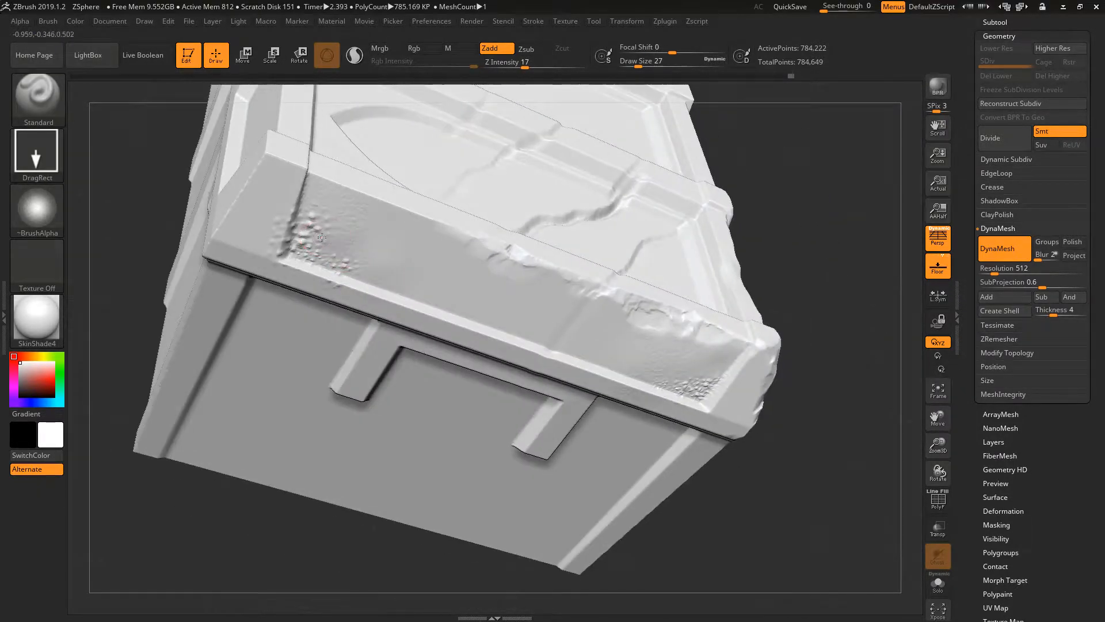
mouse_move(363, 286)
right_down()
mouse_move(345, 241)
mouse_move(467, 265)
mouse_move(457, 321)
mouse_move(438, 317)
right_up()
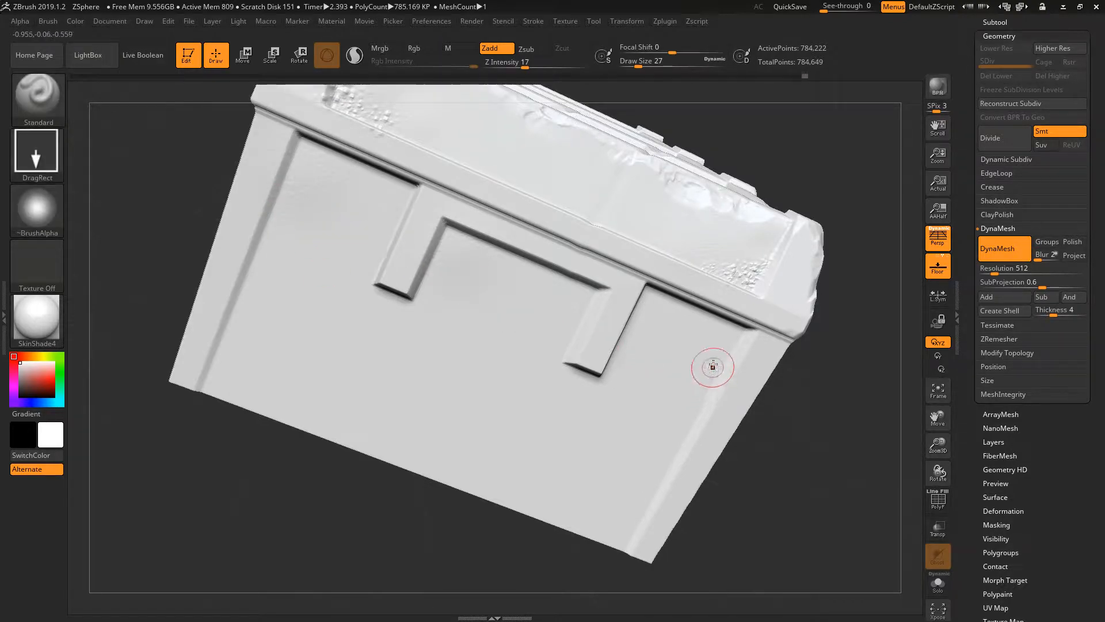
right_drag(681, 378, 709, 209)
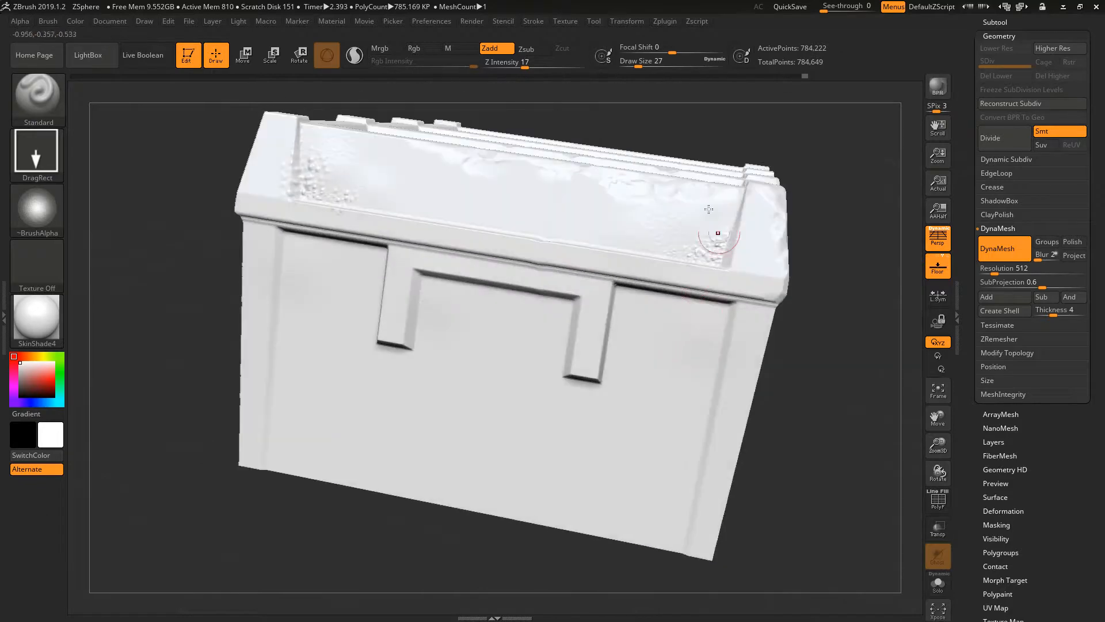
Choose Alpha 22 and try its branching vein pattern on the crate's short side, undoing each stamp.
mouse_move(556, 216)
right_down()
mouse_move(589, 167)
mouse_move(462, 172)
mouse_move(415, 190)
right_up()
click(37, 208)
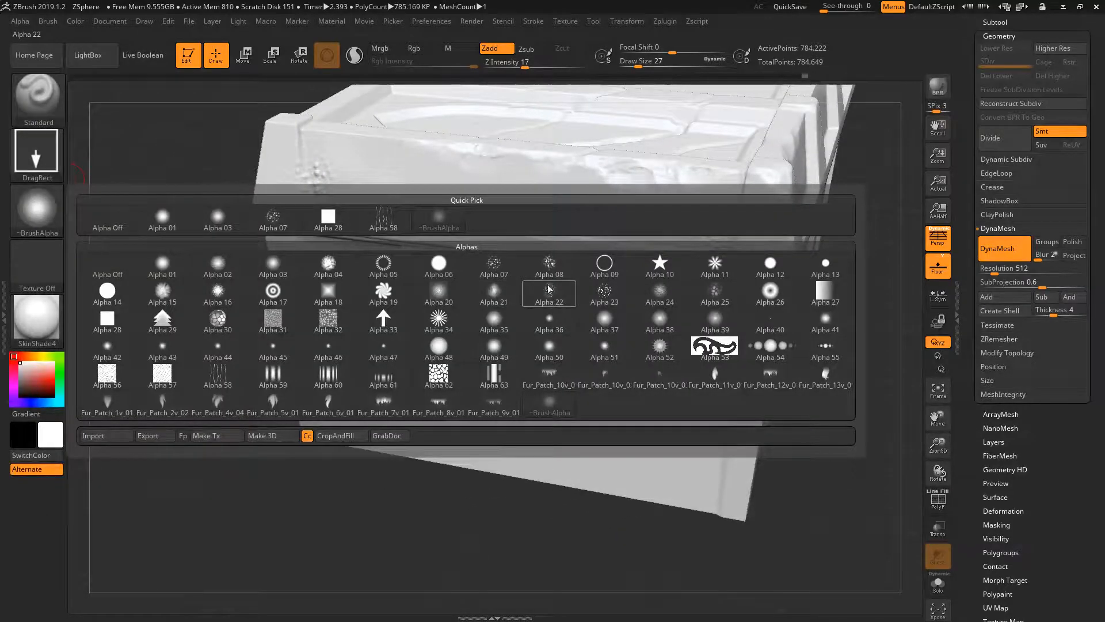
click(540, 305)
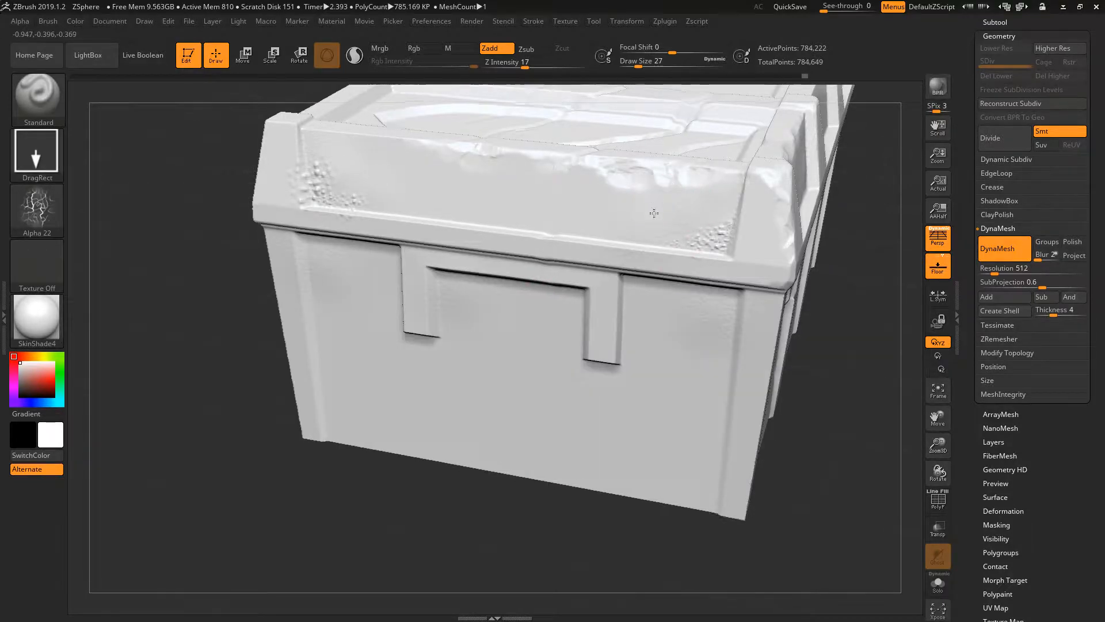
right_drag(654, 313, 643, 198)
right_drag(657, 270, 698, 309)
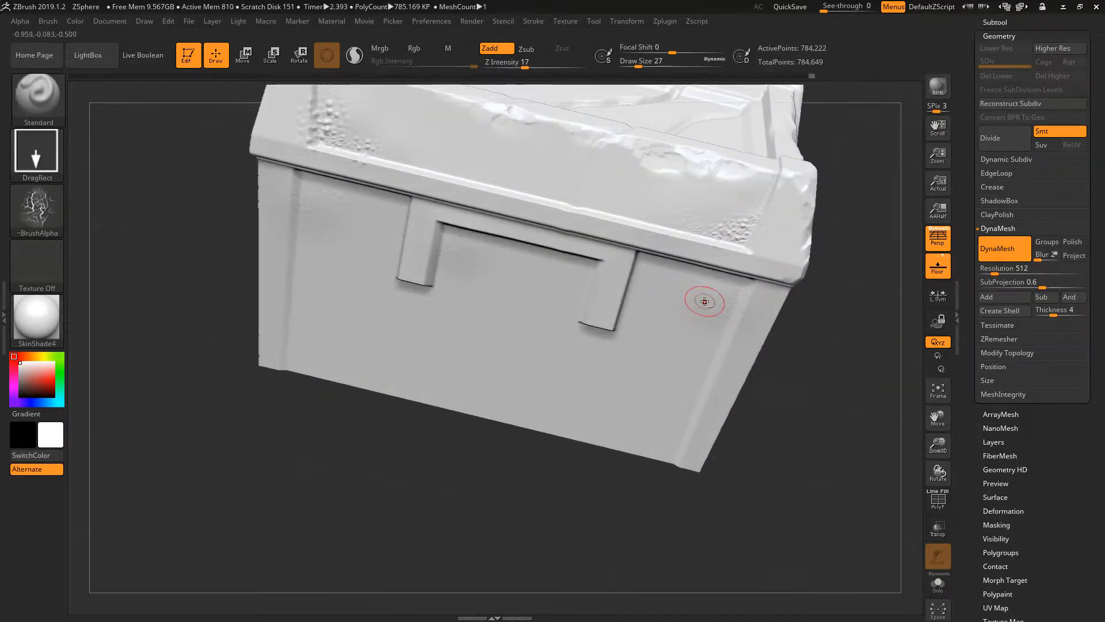
drag(707, 300, 637, 374)
right_drag(637, 365, 634, 347)
key(ctrl+z)
drag(495, 380, 522, 550)
right_drag(511, 317, 536, 148)
key(ctrl+z)
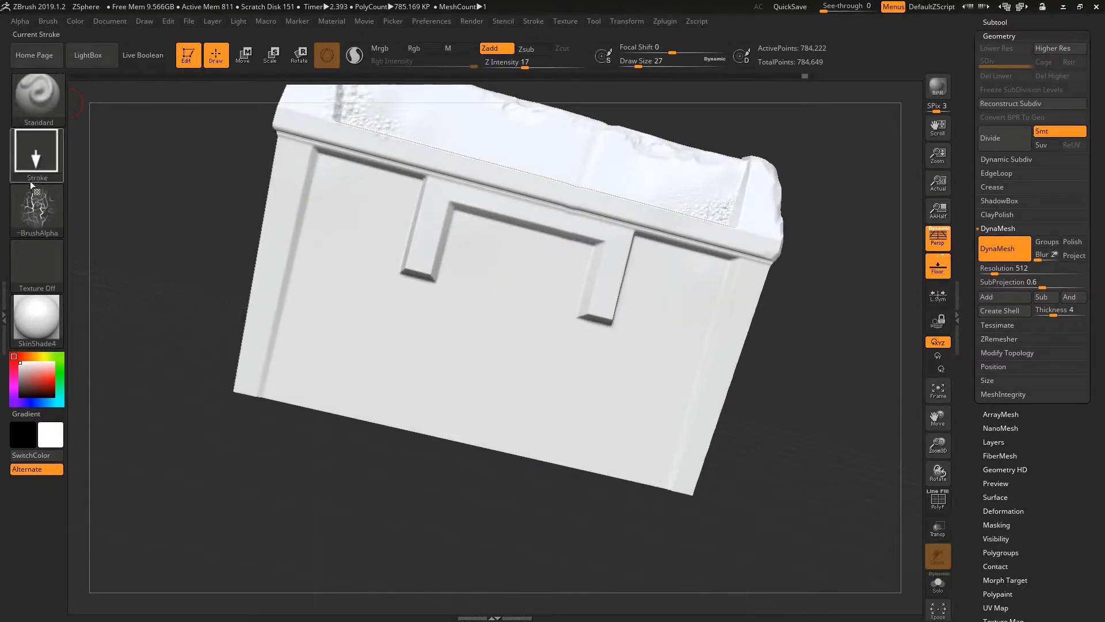
click(32, 198)
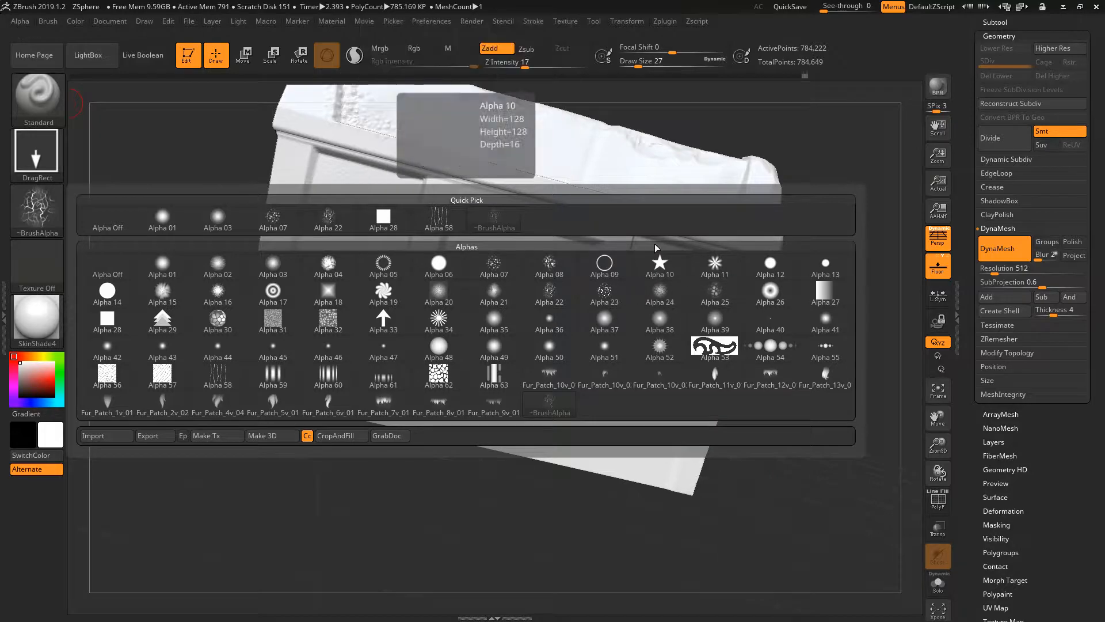
right_drag(499, 158, 527, 254)
right_drag(526, 253, 527, 368)
right_drag(476, 215, 503, 254)
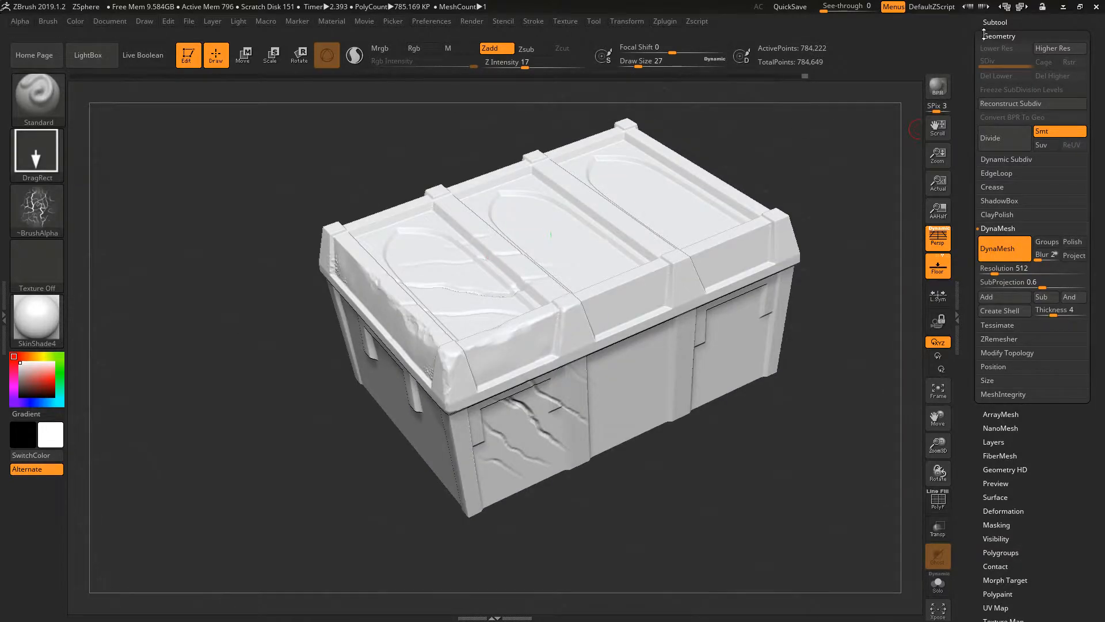
Unhide the double-headed eagle emblem subtool on the crate's lid and make it the active subtool.
click(987, 23)
click(1082, 75)
right_drag(608, 189, 599, 234)
alt+click(567, 231)
ctrl+right_drag(535, 298, 673, 383)
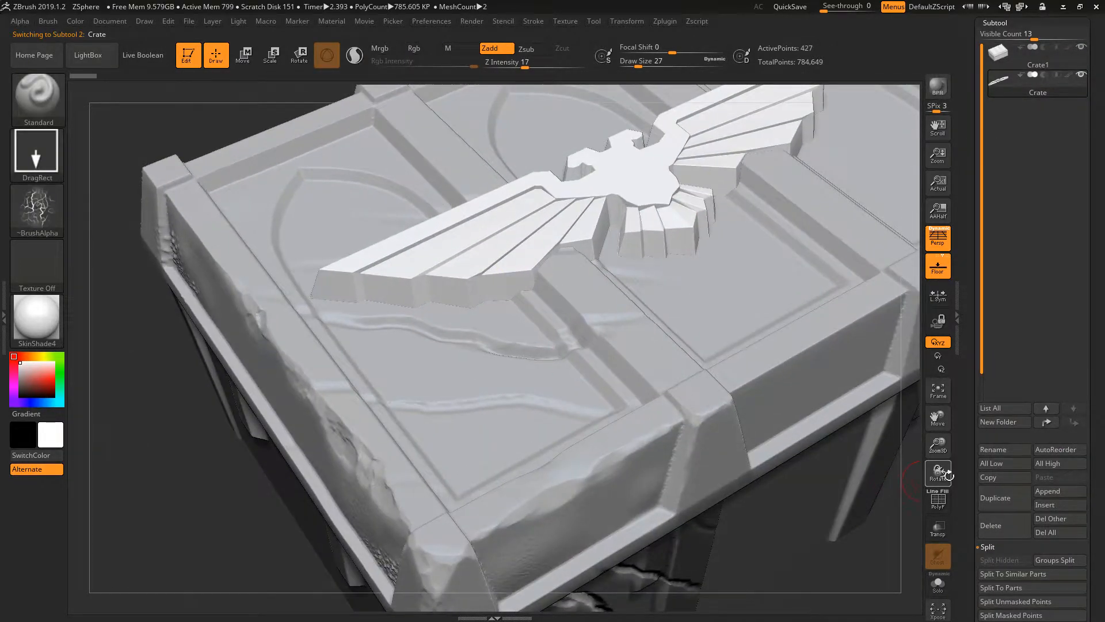
Try DynaMesh at resolution 512 on the eagle emblem, inspect its feather edges and undo the remesh.
scroll(990, 288, down, 5)
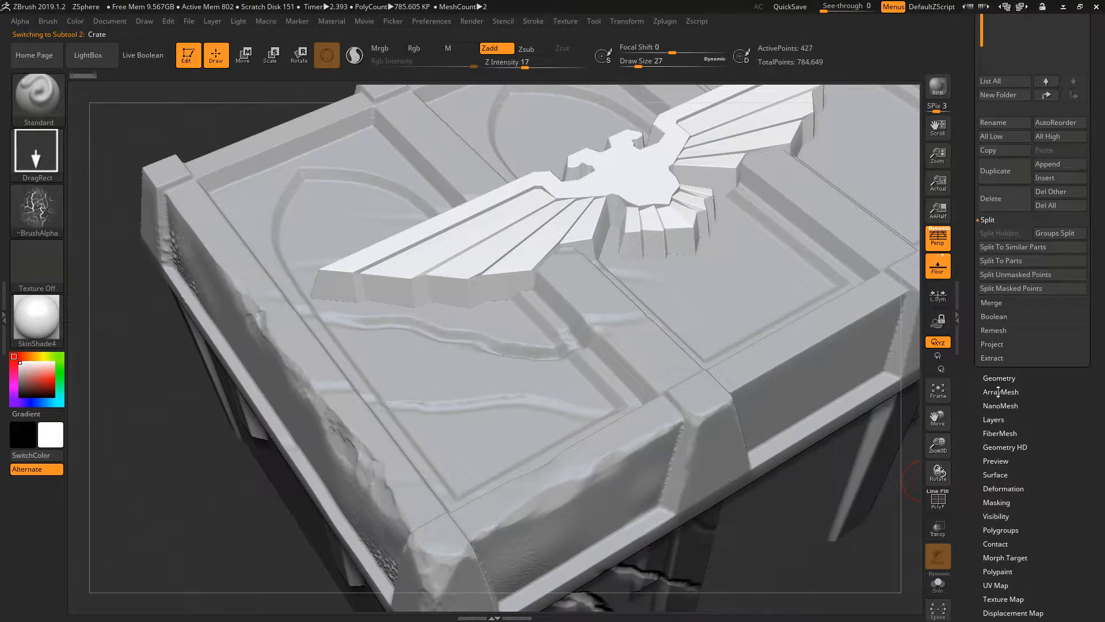
click(999, 378)
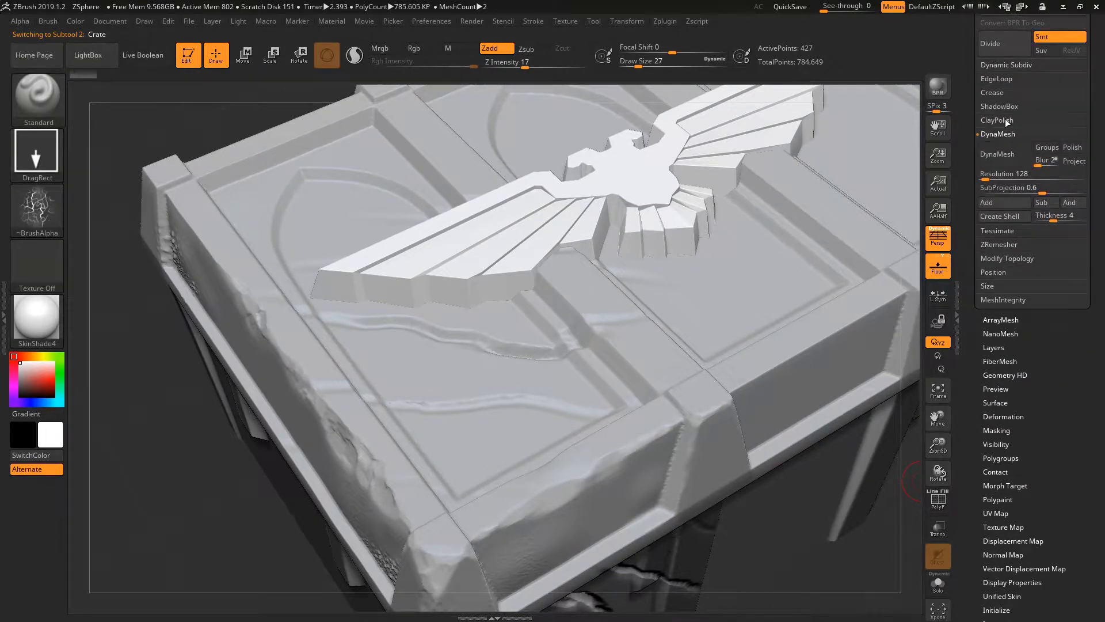
drag(985, 179, 1003, 182)
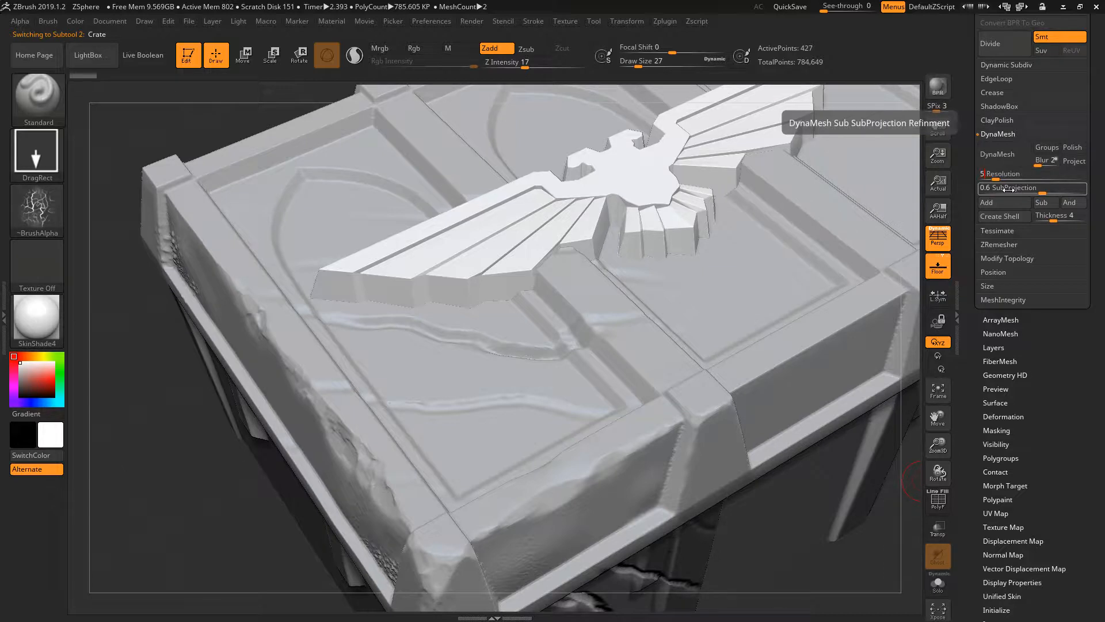
key(shift+f)
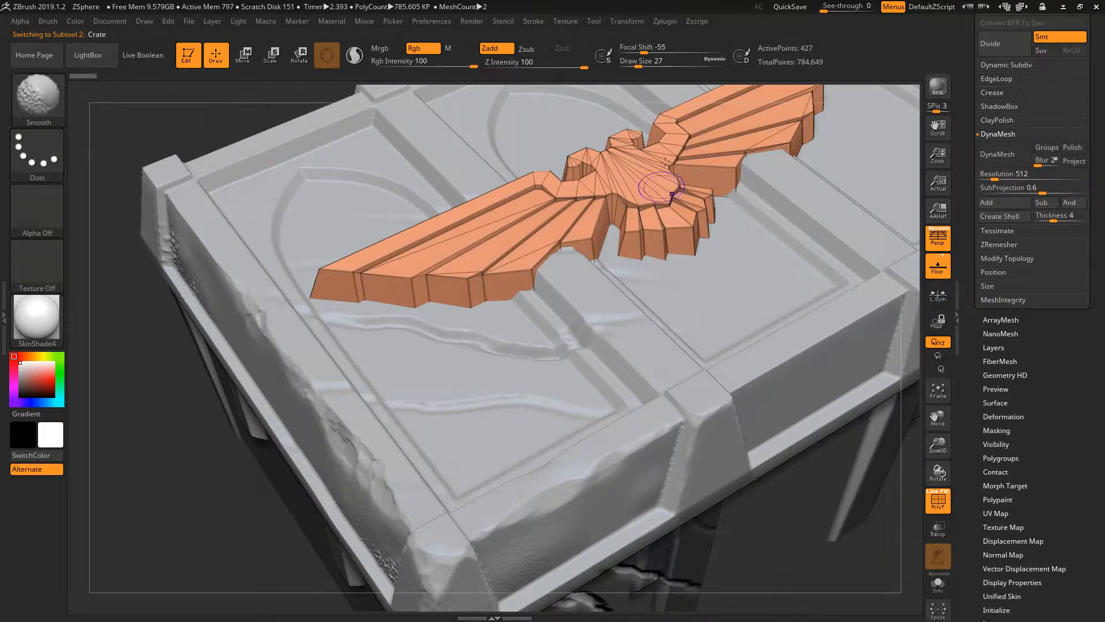
click(1020, 173)
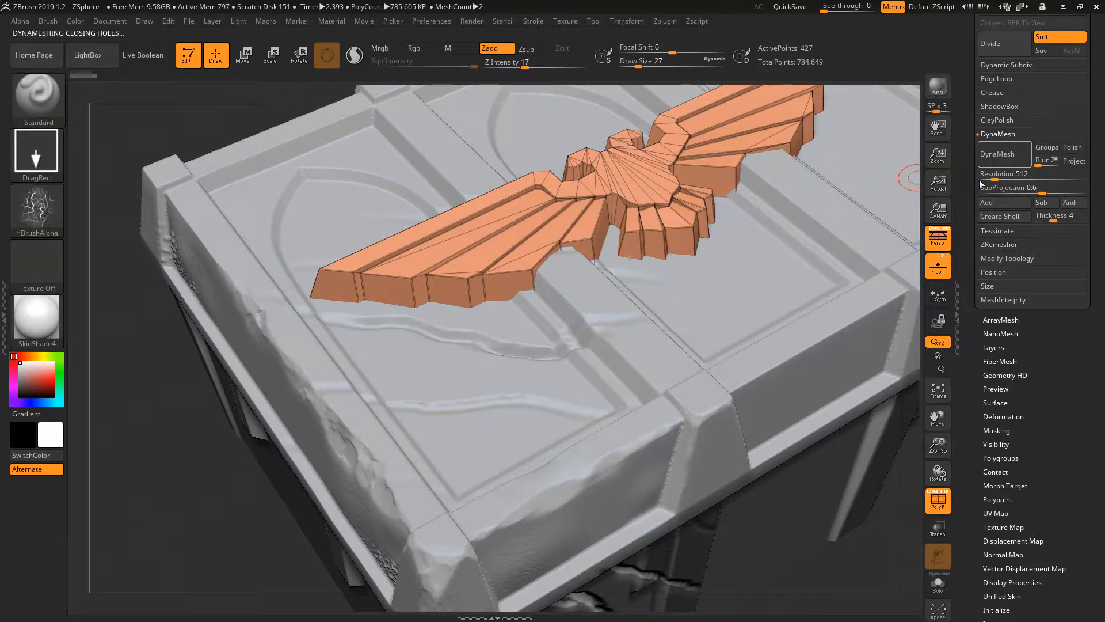
mouse_move(485, 231)
ctrl+right_down()
mouse_move(493, 285)
mouse_move(513, 304)
mouse_move(539, 272)
mouse_move(512, 239)
mouse_move(483, 227)
ctrl+right_up()
key(shift+f)
right_drag(483, 227, 495, 247)
ctrl+right_drag(369, 202, 340, 246)
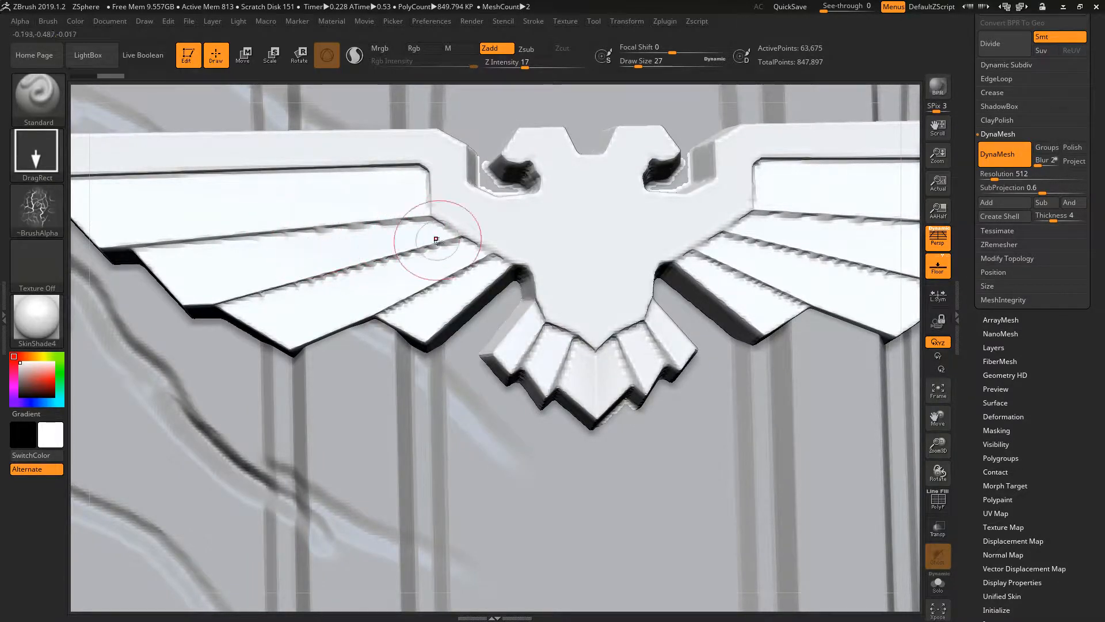
key(ctrl+z)
Set the DynaMesh resolution to 1024, remesh the eagle emblem and check its wireframe density.
click(1014, 176)
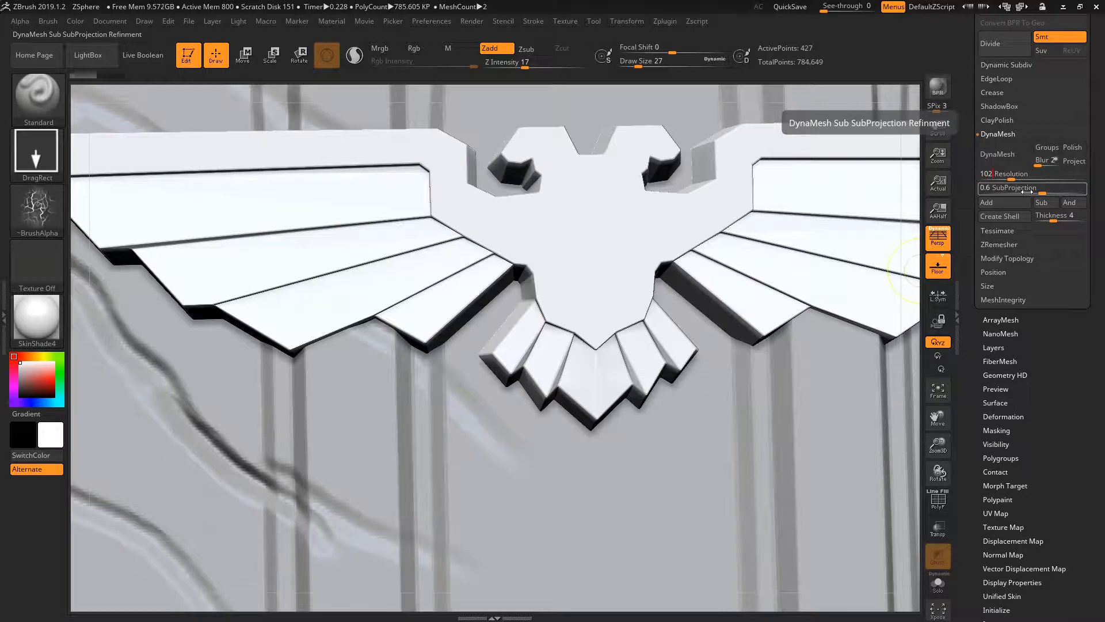
click(995, 156)
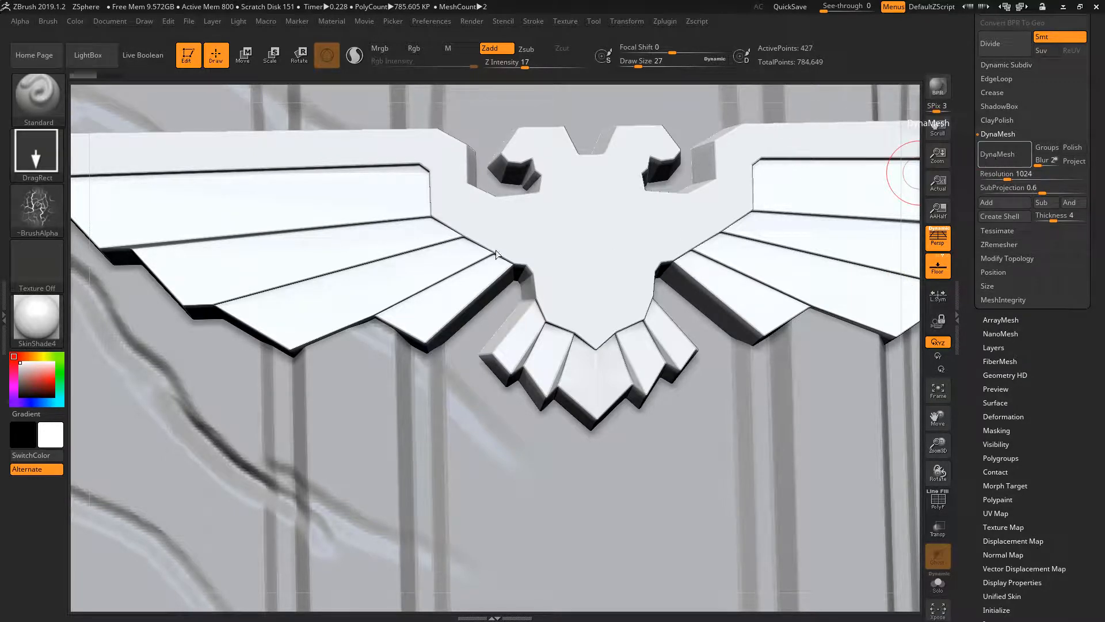
key(shift+f)
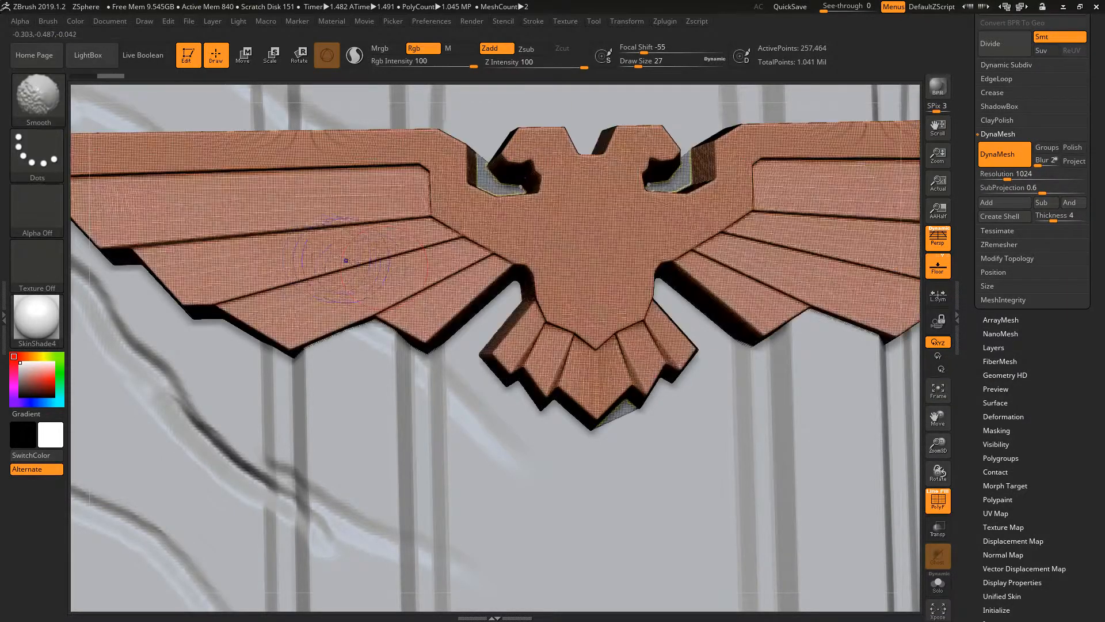
key(shift+f)
mouse_move(373, 271)
right_down()
mouse_move(369, 229)
mouse_move(393, 281)
right_up()
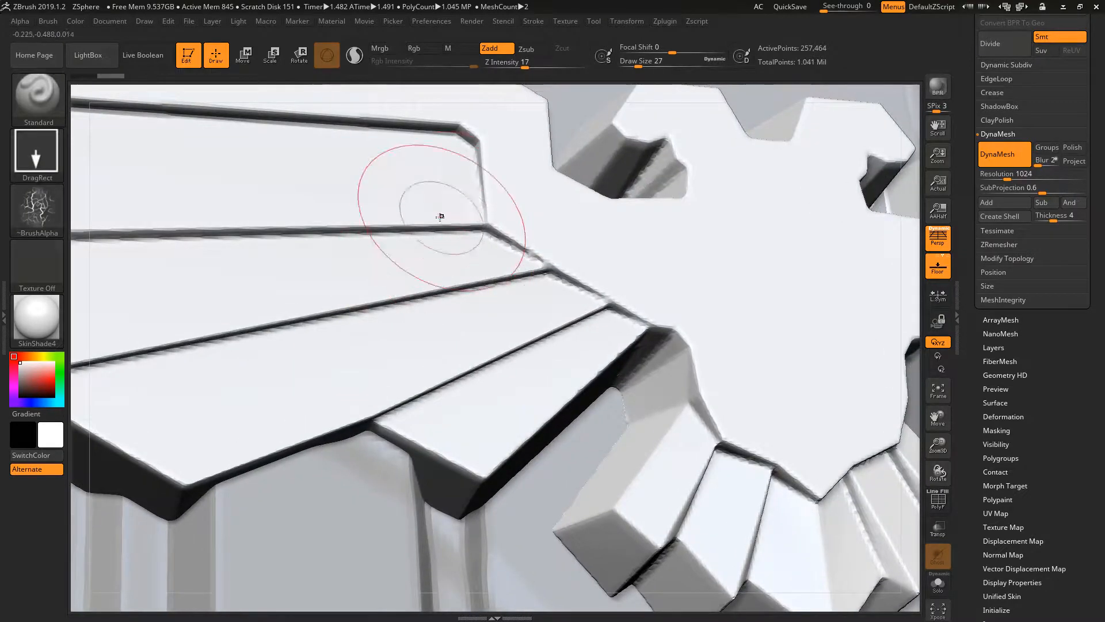
With the TrimDynamic brush at draw size 11, chip a feather tip on one of the eagle's wings.
mouse_move(311, 291)
ctrl+right_down()
mouse_move(365, 251)
mouse_move(316, 299)
mouse_move(458, 262)
mouse_move(446, 249)
mouse_move(437, 264)
mouse_move(432, 245)
mouse_move(422, 269)
mouse_move(357, 275)
mouse_move(476, 234)
mouse_move(438, 288)
ctrl+right_up()
key(b)
key(t)
key(d)
key(space)
drag(323, 245, 317, 245)
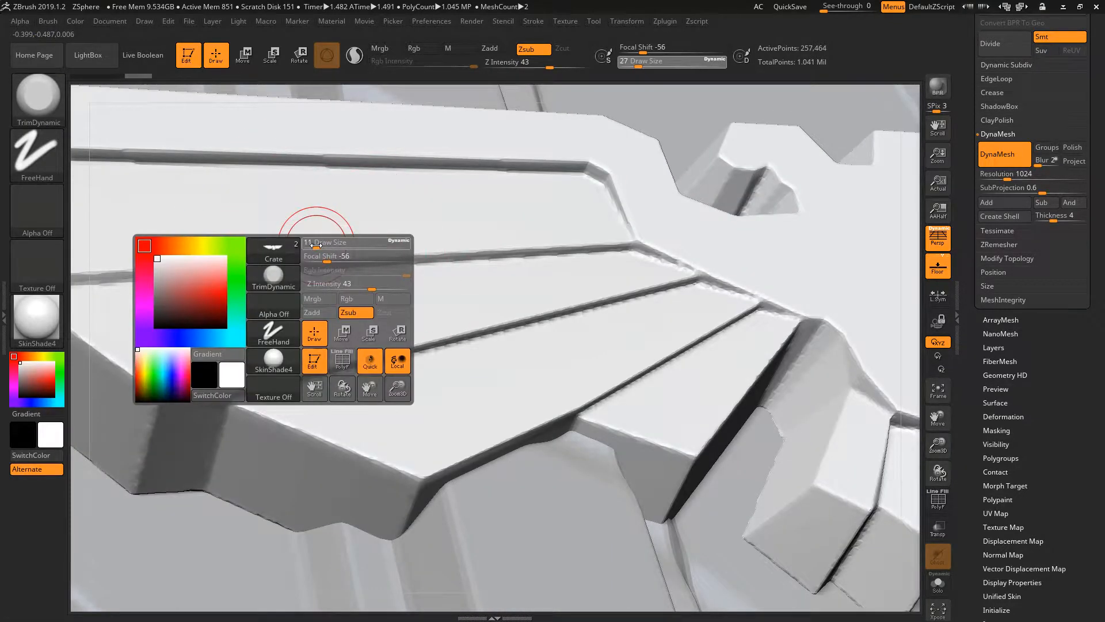
drag(173, 395, 128, 375)
right_drag(128, 375, 151, 375)
drag(156, 377, 188, 380)
Trim the remaining sharp feather corners and the outer tip of the same eagle wing.
ctrl+right_drag(279, 397, 311, 369)
right_drag(331, 436, 330, 436)
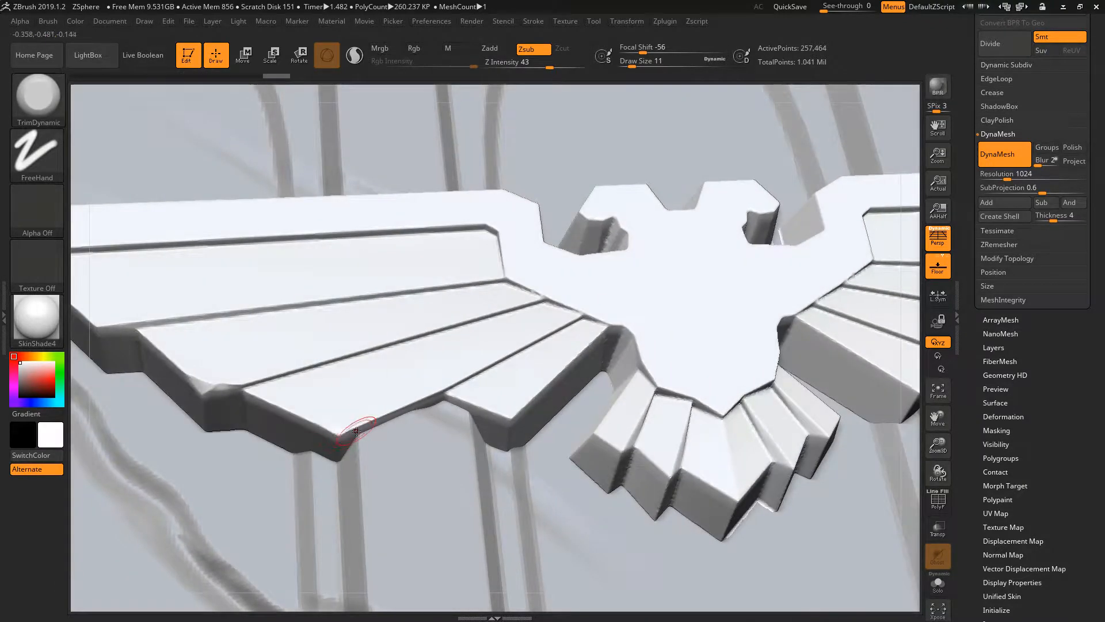
drag(335, 415, 316, 408)
alt+right_drag(323, 410, 495, 363)
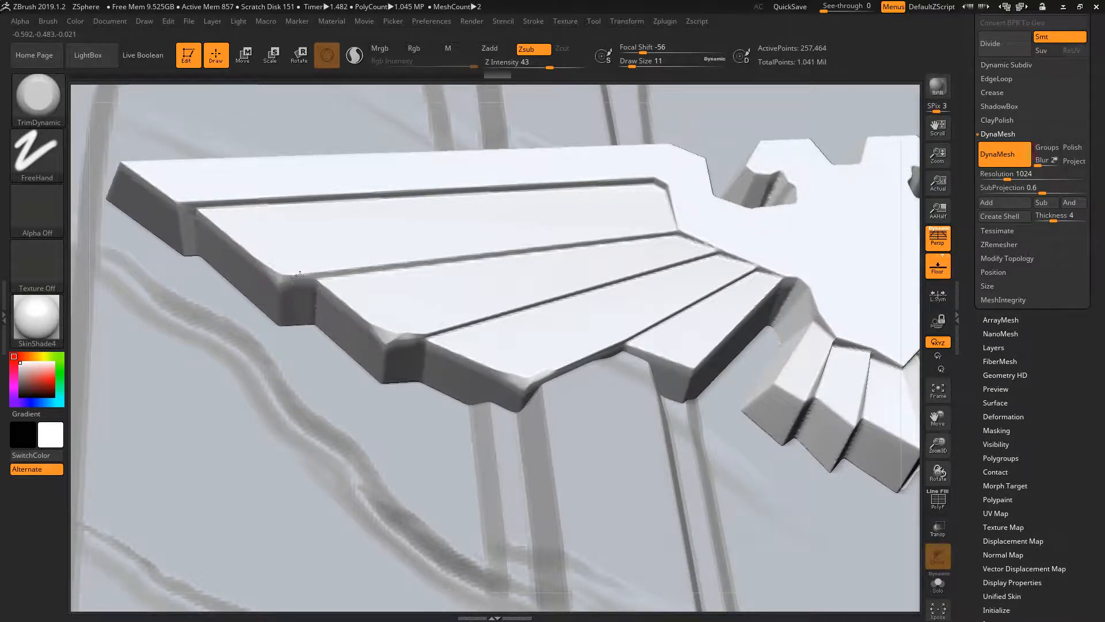
drag(299, 275, 287, 277)
mouse_move(286, 237)
right_down()
mouse_move(238, 236)
mouse_move(199, 211)
right_up()
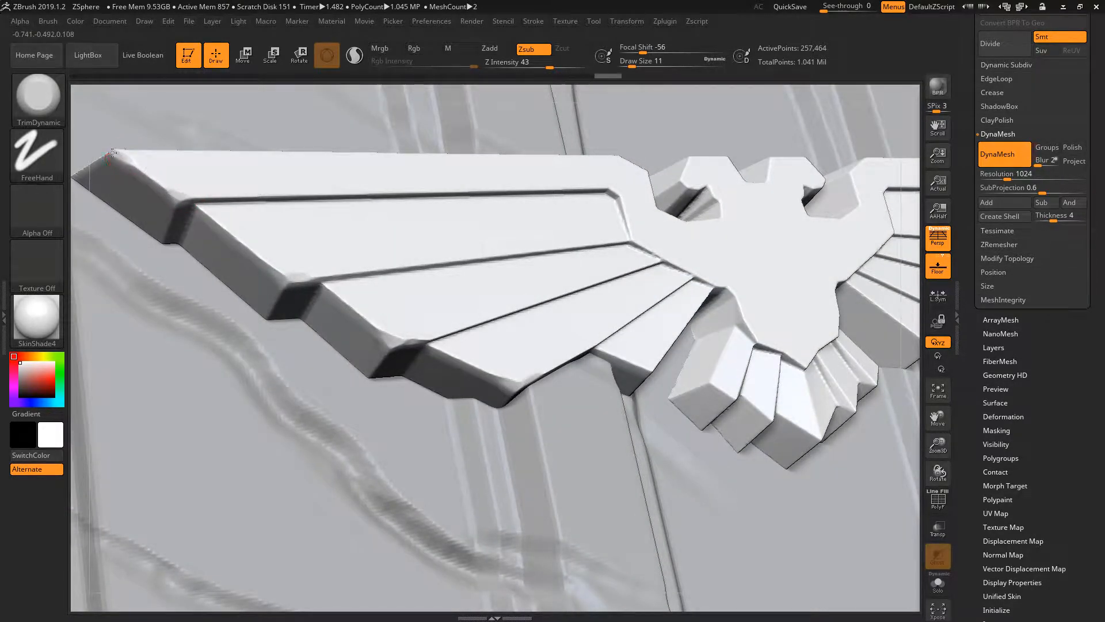
right_drag(112, 152, 139, 203)
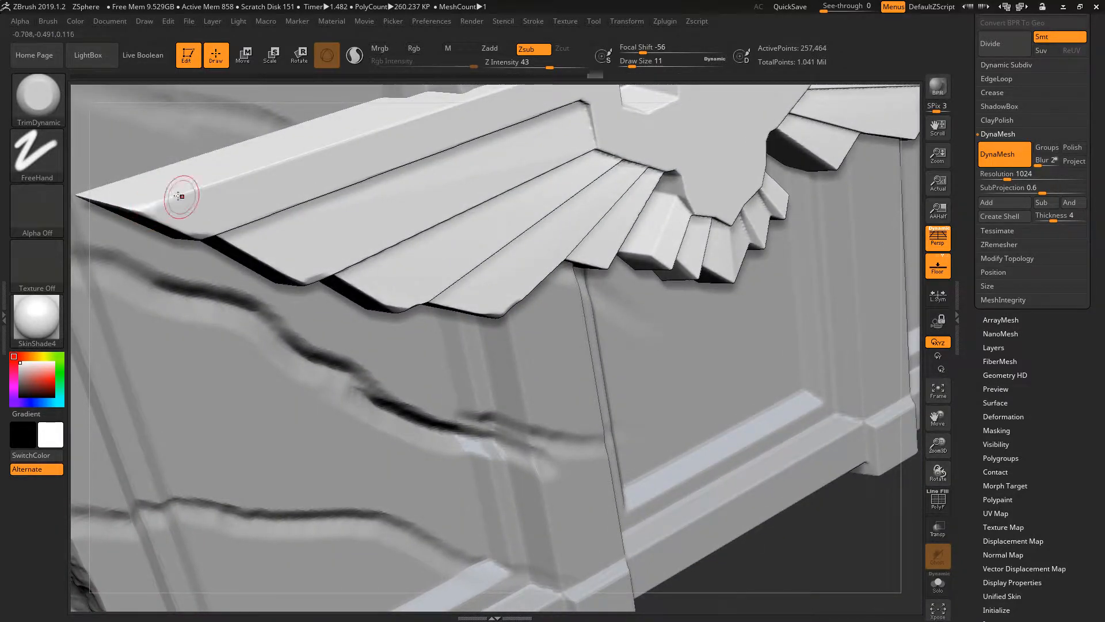
mouse_move(465, 208)
right_down()
mouse_move(468, 185)
mouse_move(420, 145)
mouse_move(426, 154)
right_up()
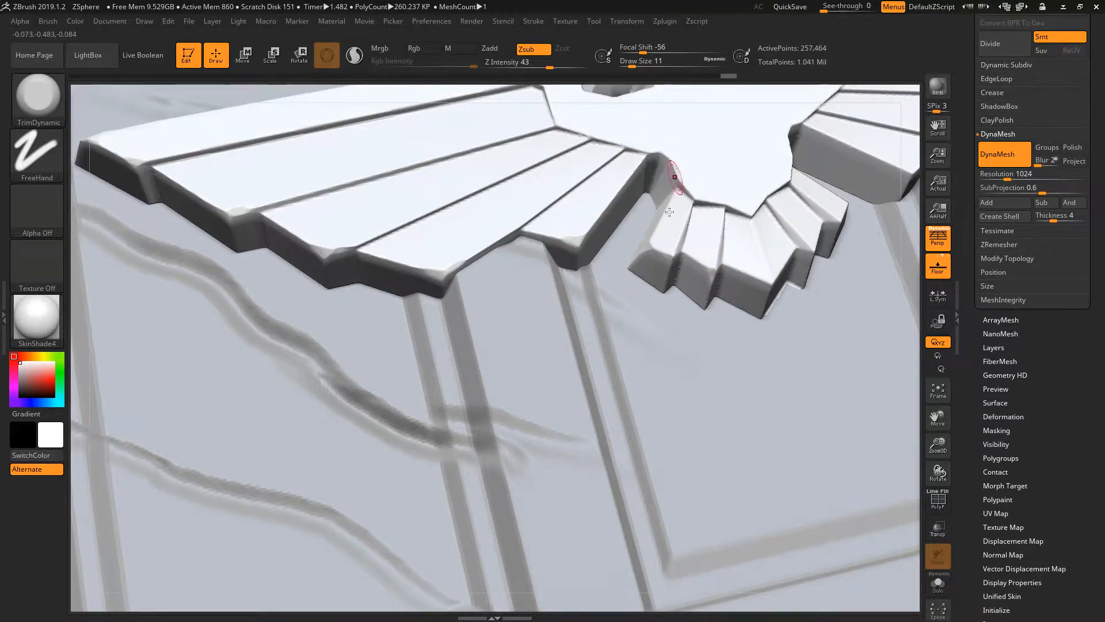
Wear down the edges of the eagle wing's shoulder and its two heads with TrimDynamic.
alt+right_drag(670, 212, 570, 224)
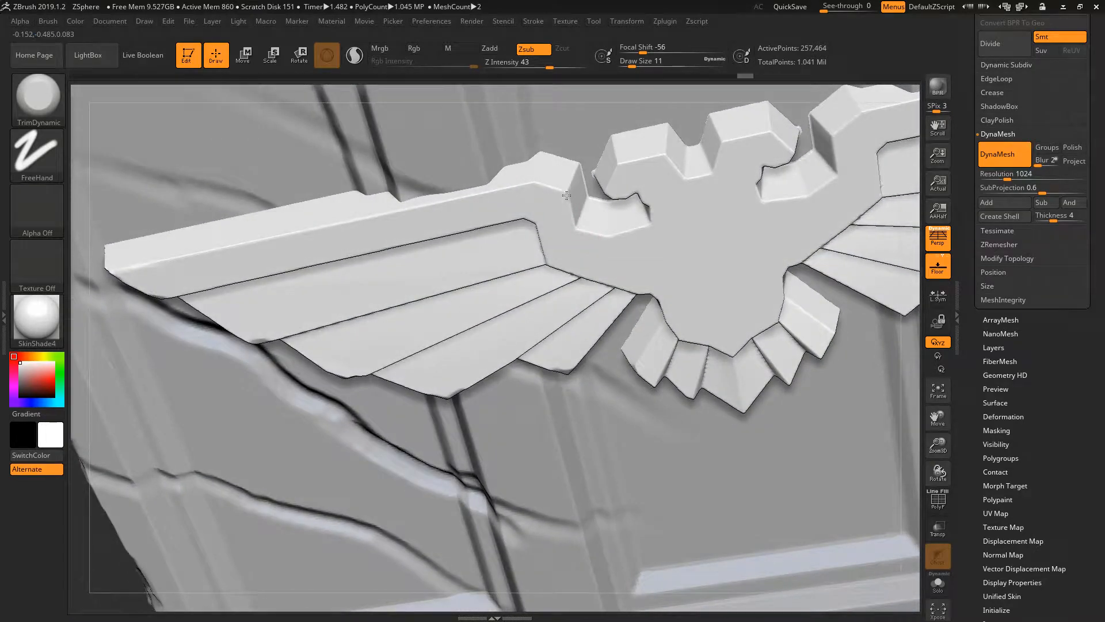
drag(532, 184, 538, 183)
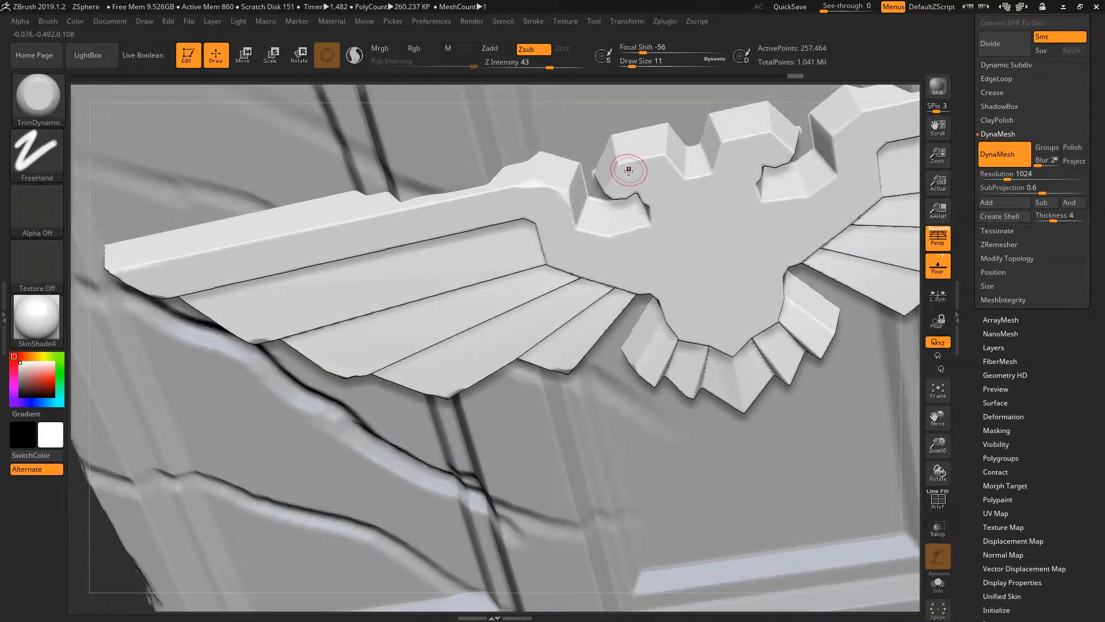
right_drag(627, 168, 593, 167)
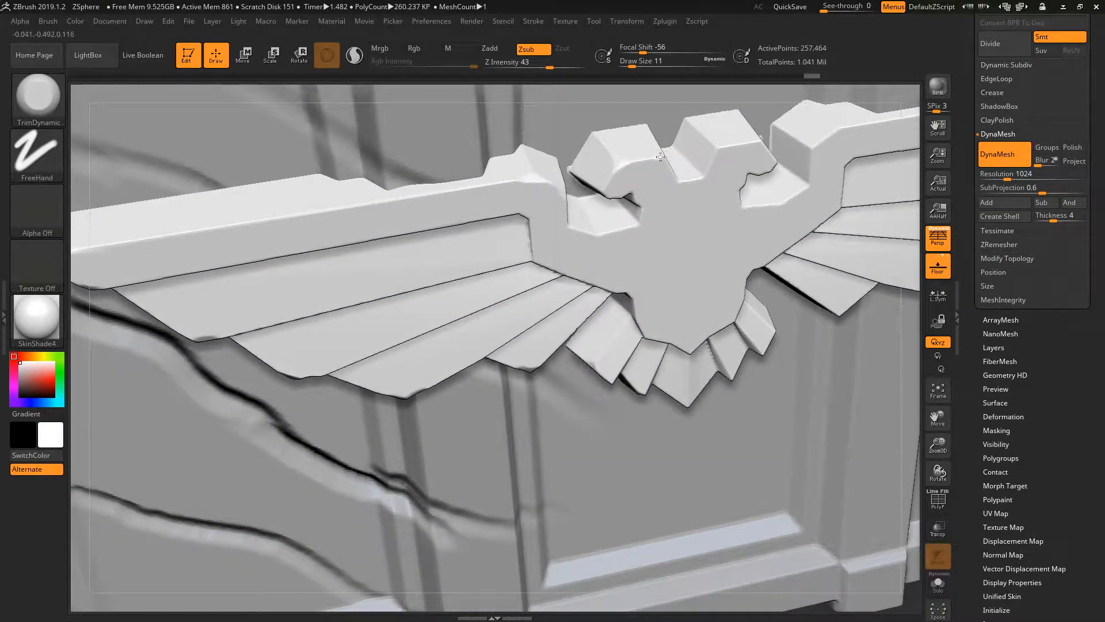
right_drag(675, 172, 718, 152)
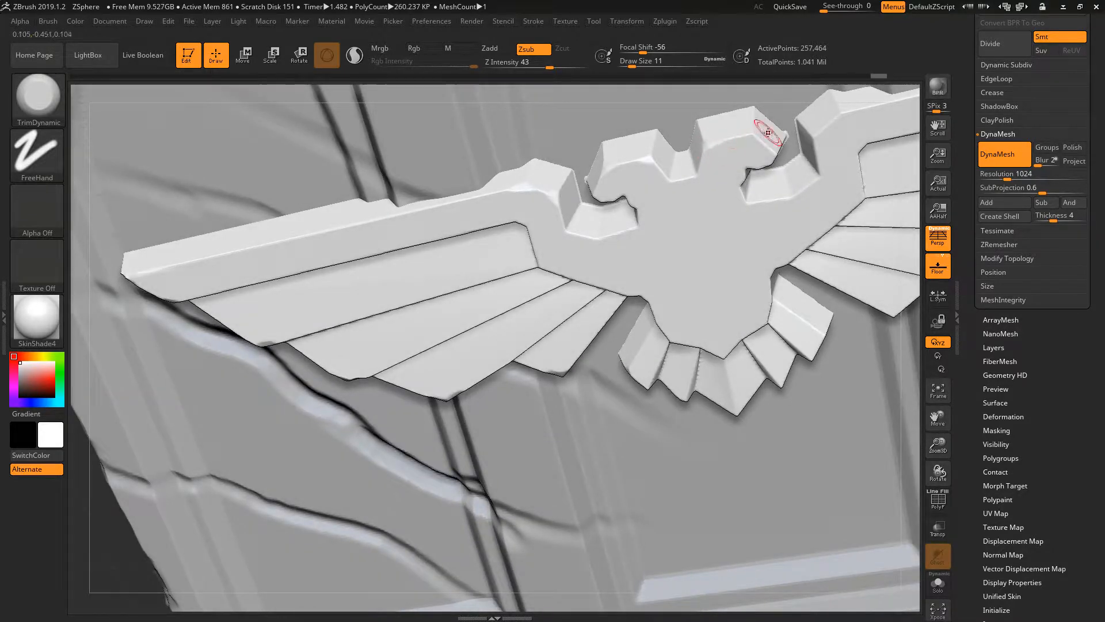
right_drag(704, 193, 628, 173)
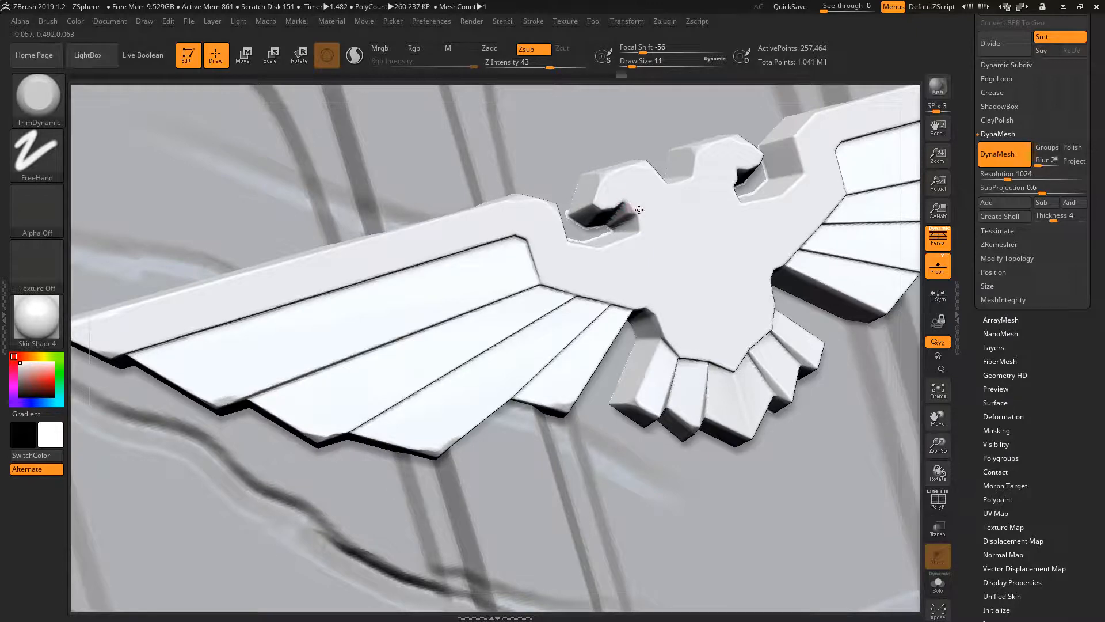
Merge the visible crate and eagle subtools into one new tool and switch to Merged_Crate.
ctrl+right_drag(599, 314, 635, 281)
drag(953, 99, 977, 113)
click(993, 470)
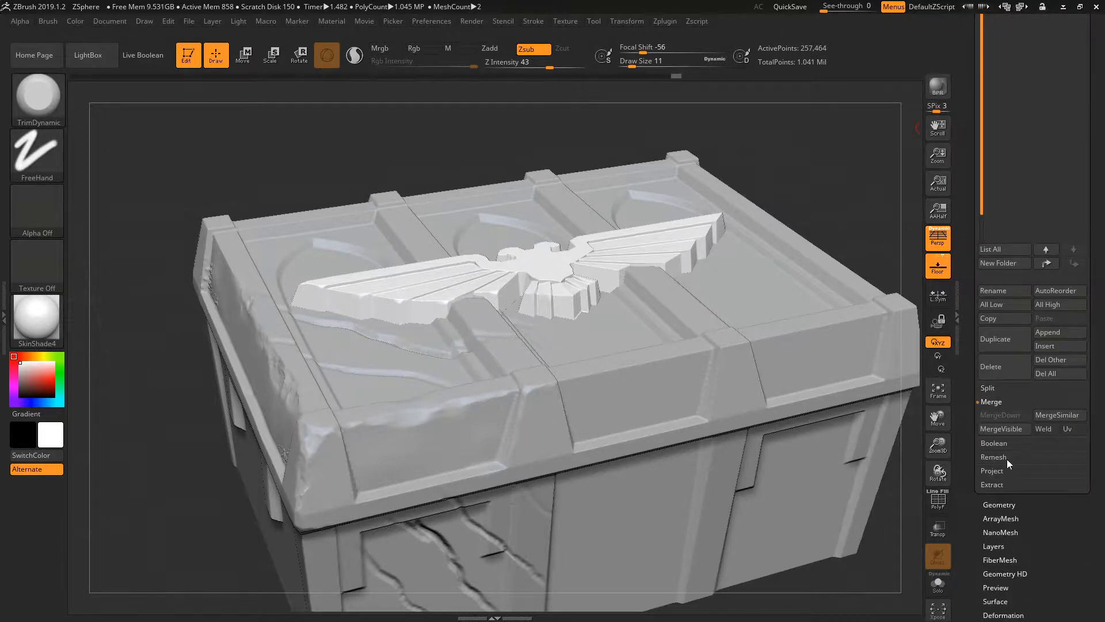
click(1023, 430)
drag(975, 93, 977, 380)
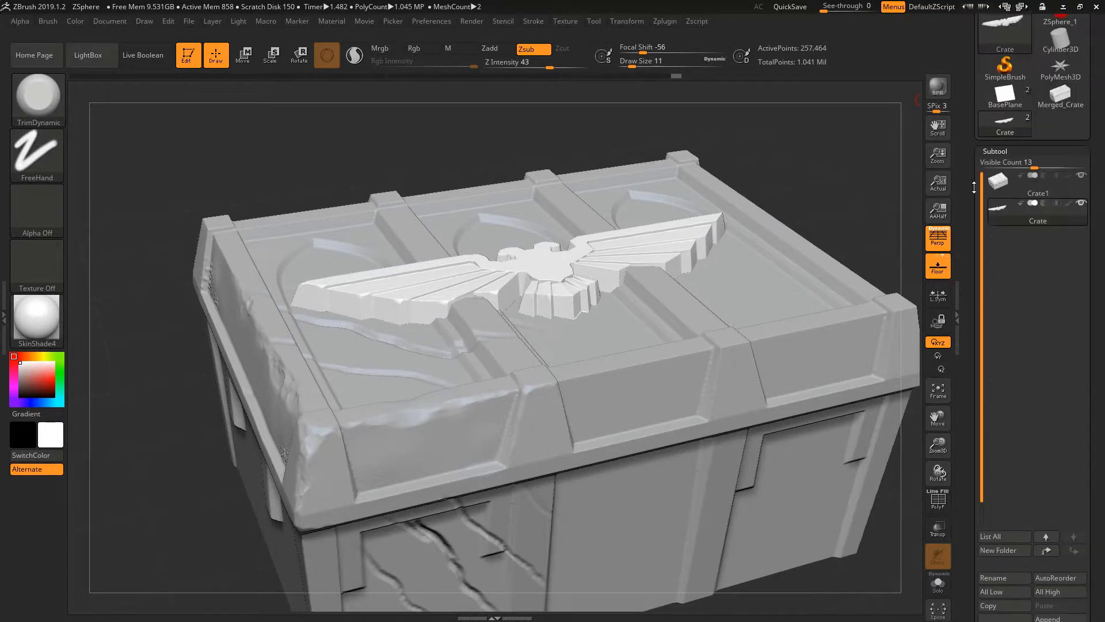
click(1060, 122)
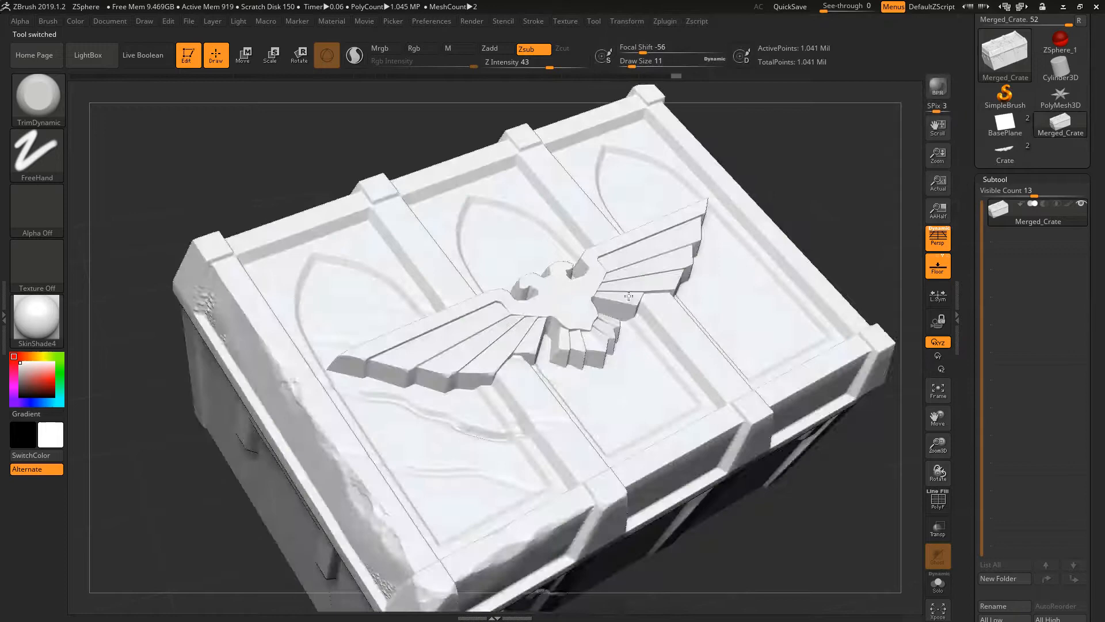
Export the merged crate as an OBJ to the SculptedTexturesDemo folder, replacing the Merged part of the file name.
right_drag(629, 297, 605, 326)
key(f)
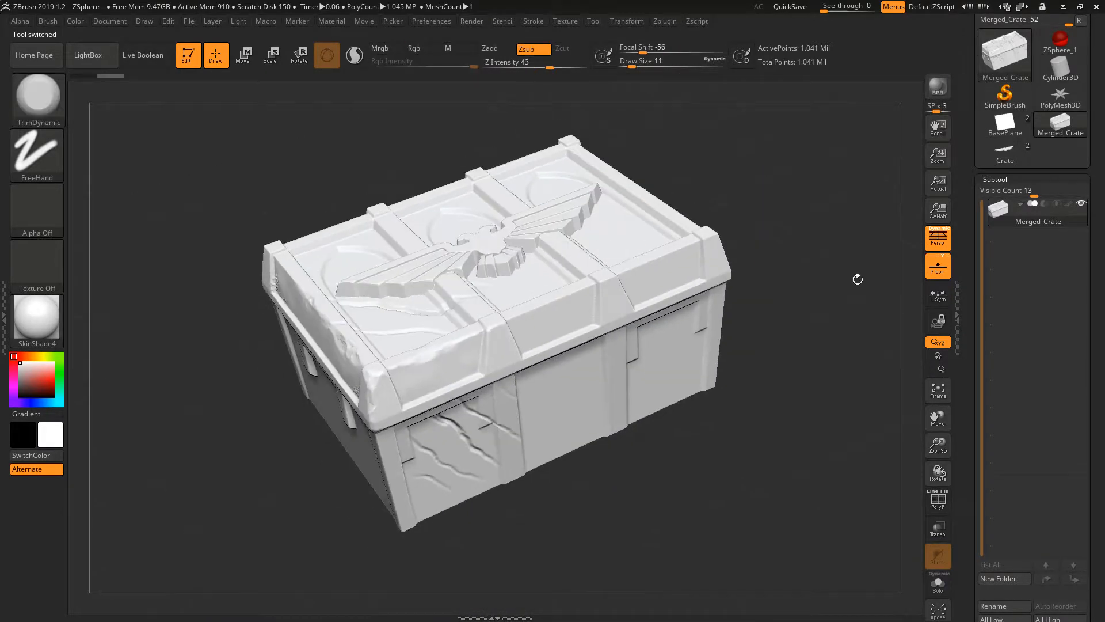
scroll(1055, 79, up, 3)
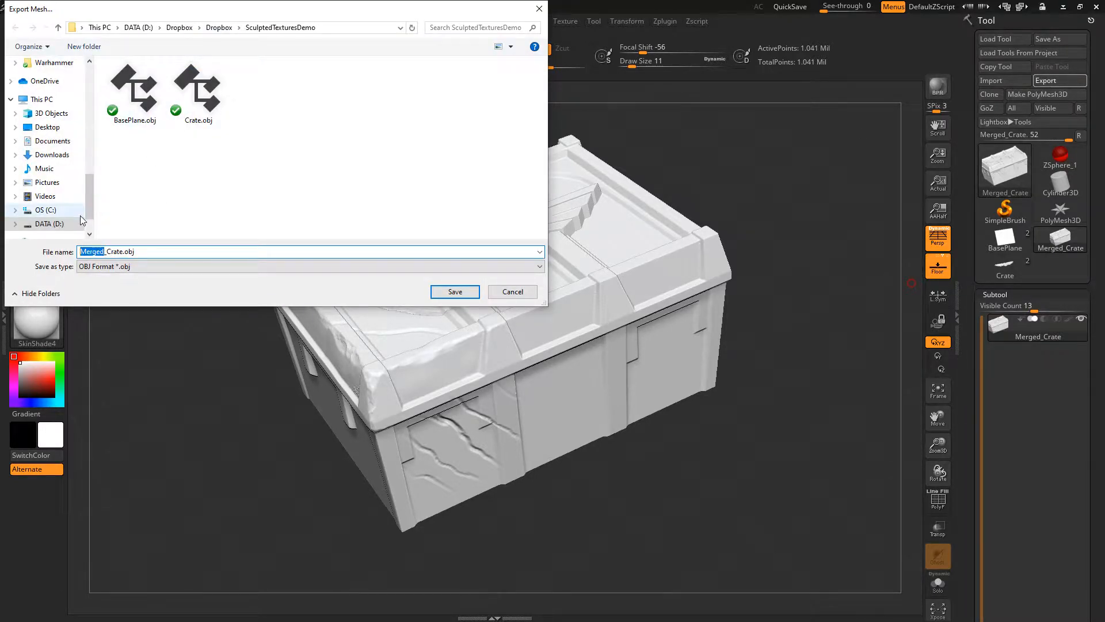
text(Damna)
key(Return)
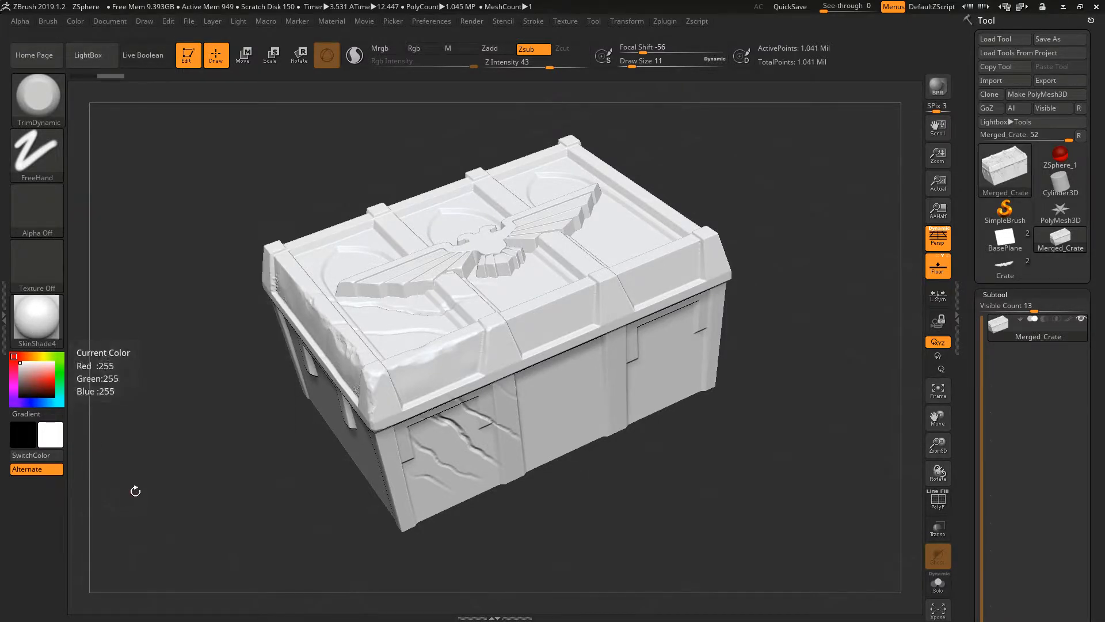
Switch out of ZBrush and launch Marmoset Toolbag 3.
key(alt+Tab)
key(alt+Tab)
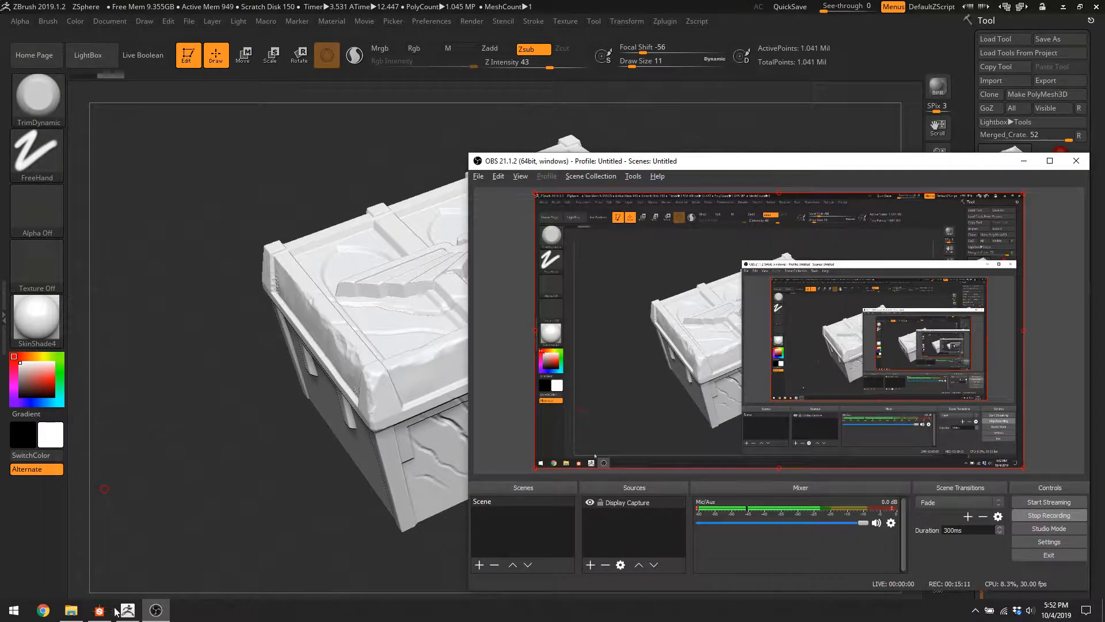
click(14, 610)
text(marmo)
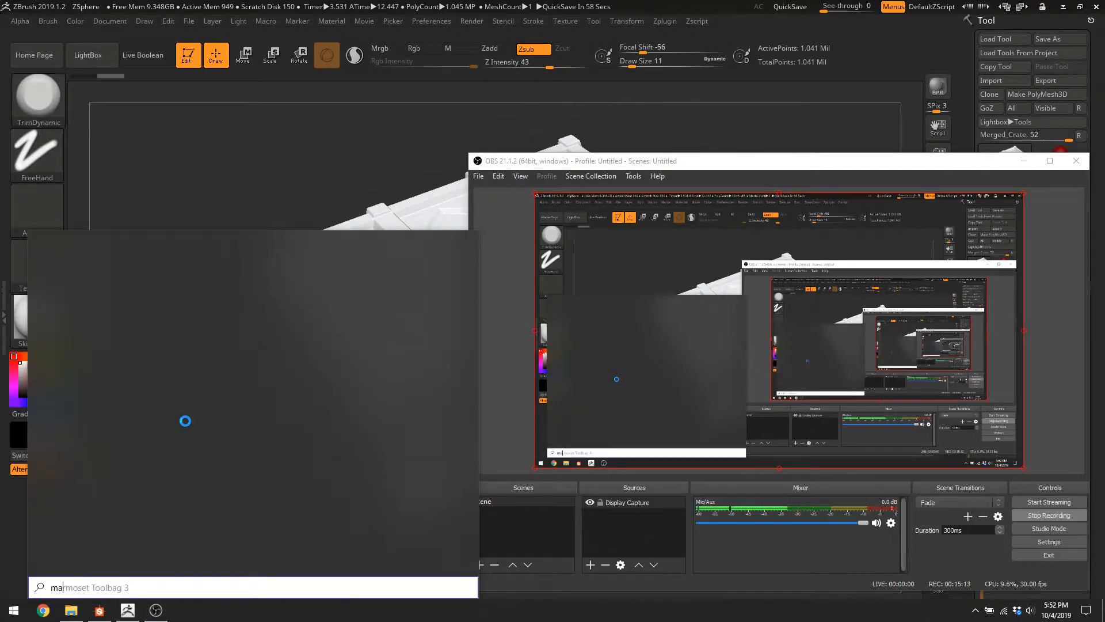
key(Return)
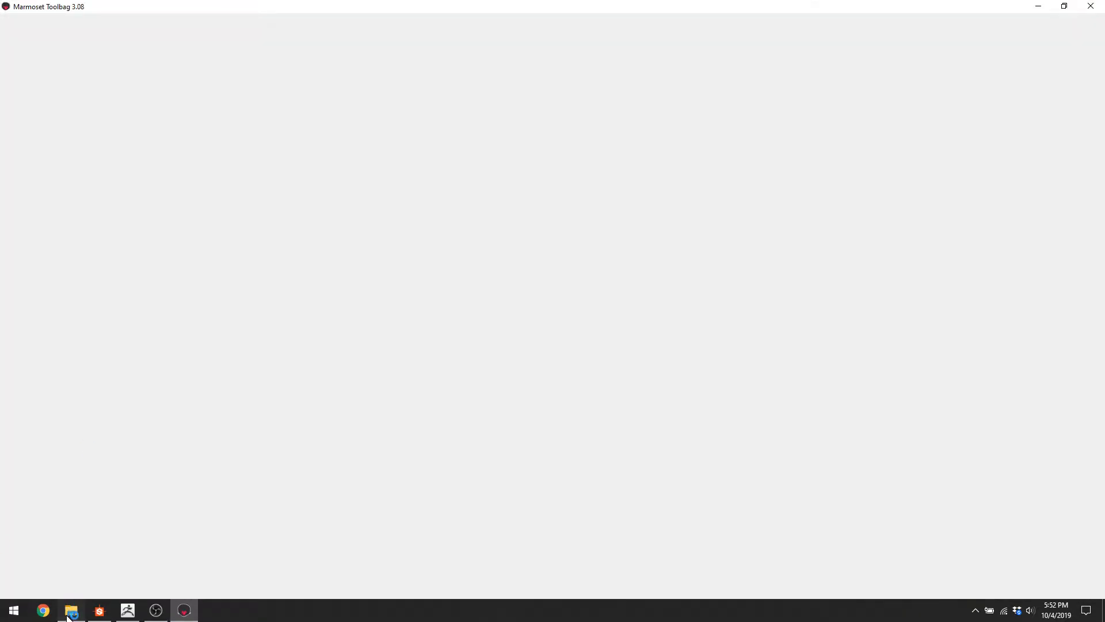
Switch to File Explorer and browse through Dropbox's BrokenCircle, Warhammer and EnvironmentReference folders to the Crate folder.
click(71, 610)
drag(403, 6, 411, 99)
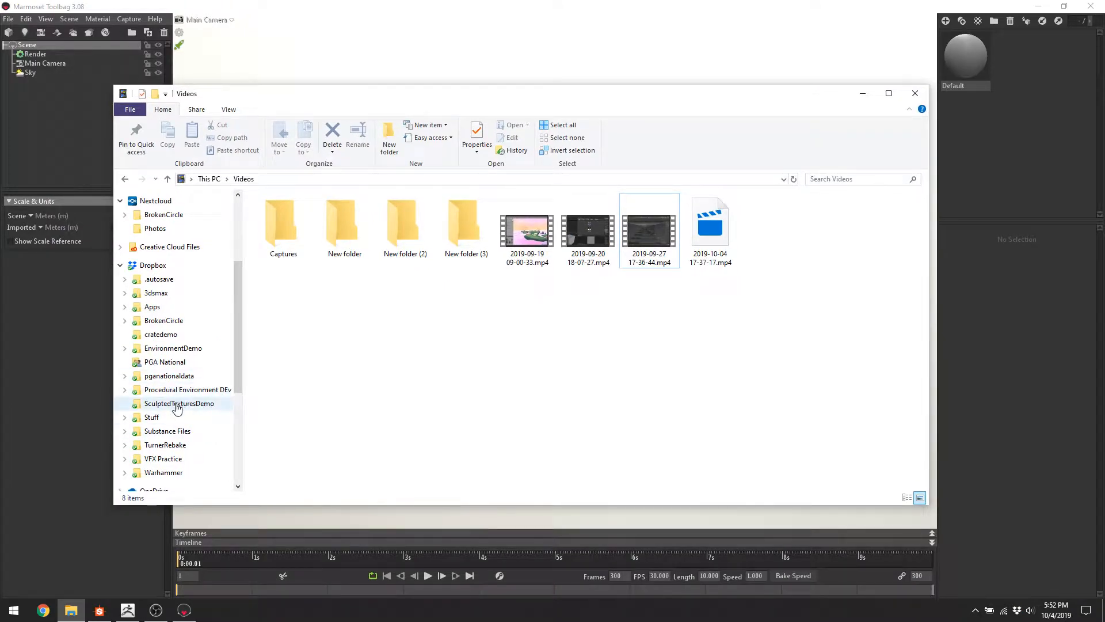
click(162, 321)
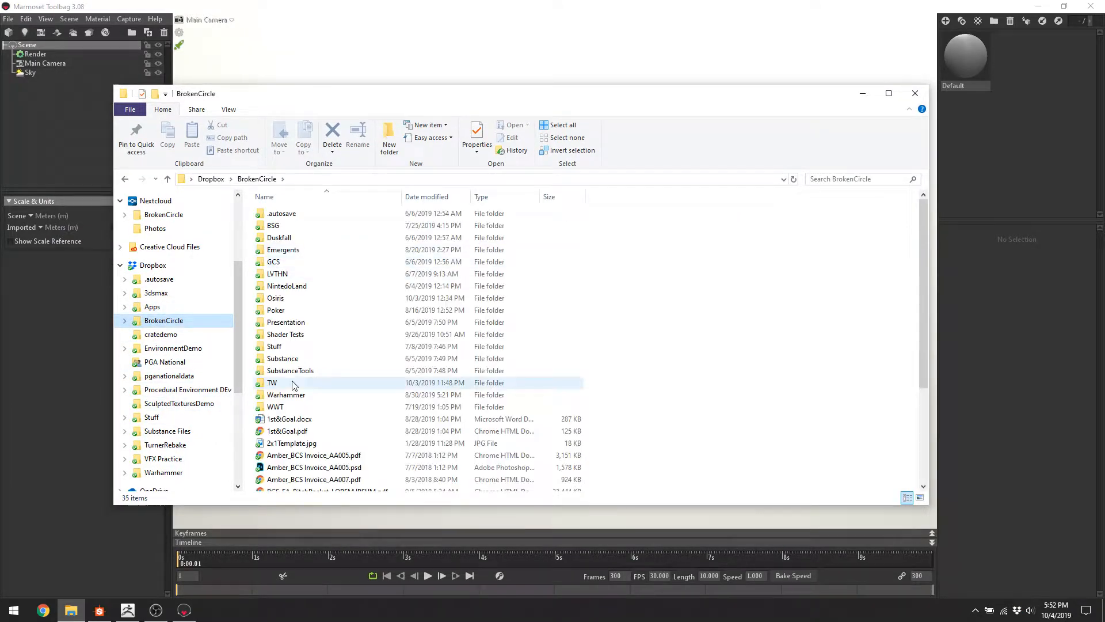
click(296, 395)
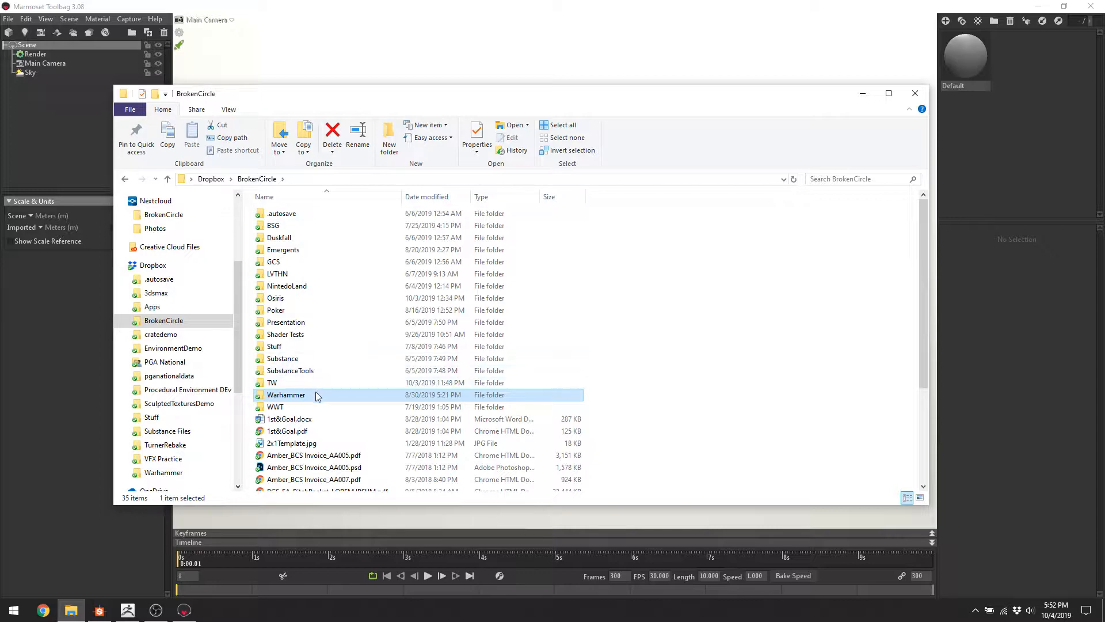
double_click(315, 397)
double_click(293, 250)
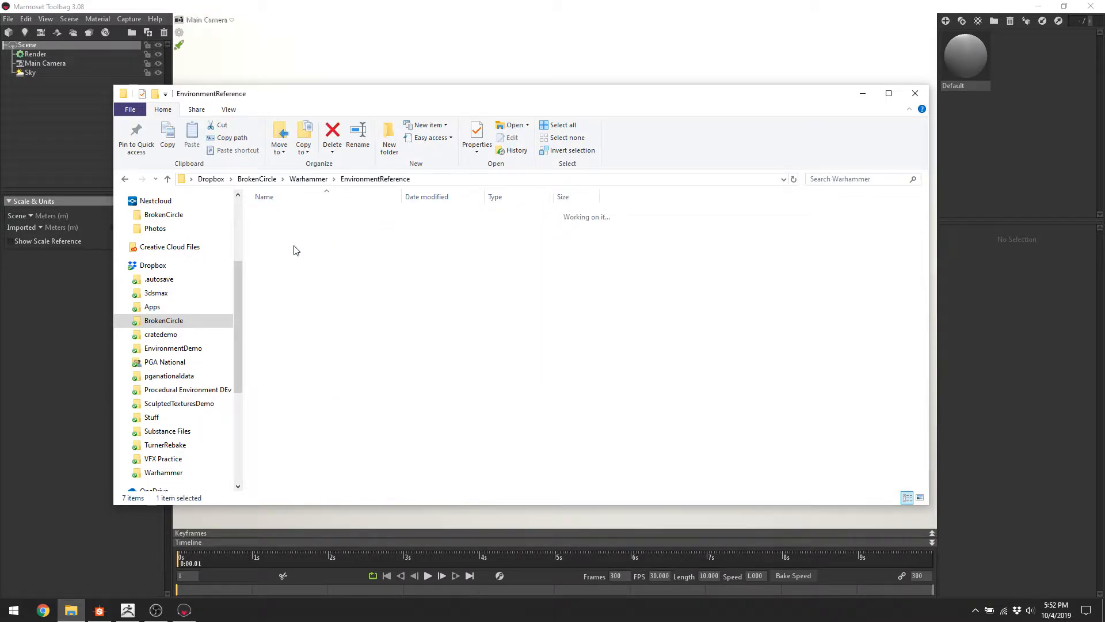
double_click(289, 225)
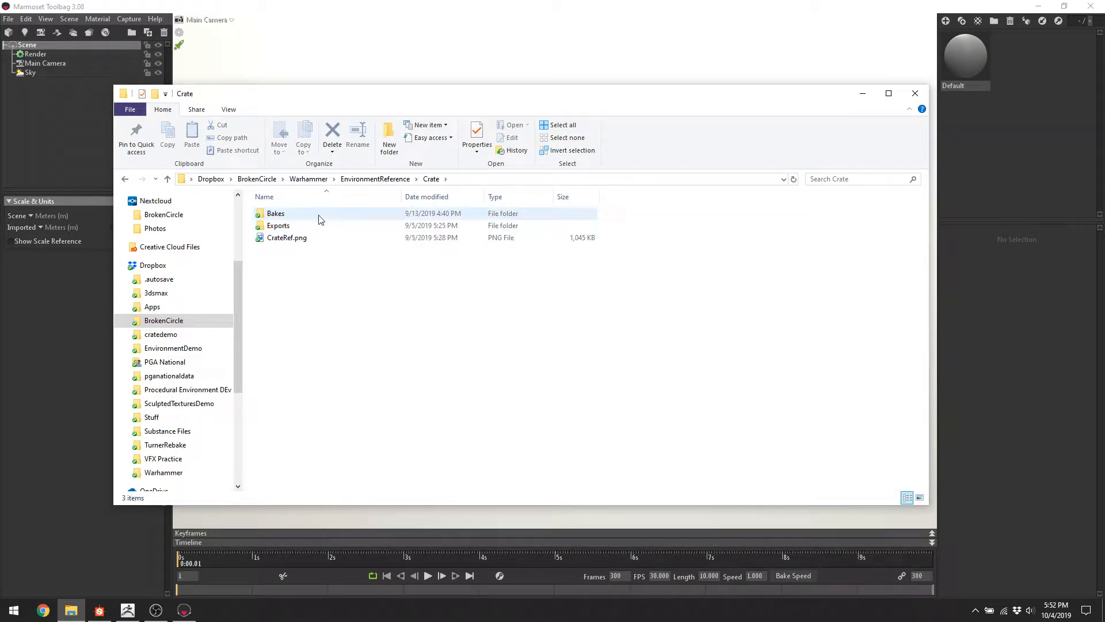
Import the low-poly MESH_Crate model from the Crate folder's Exports subfolder into the Toolbag scene.
double_click(314, 217)
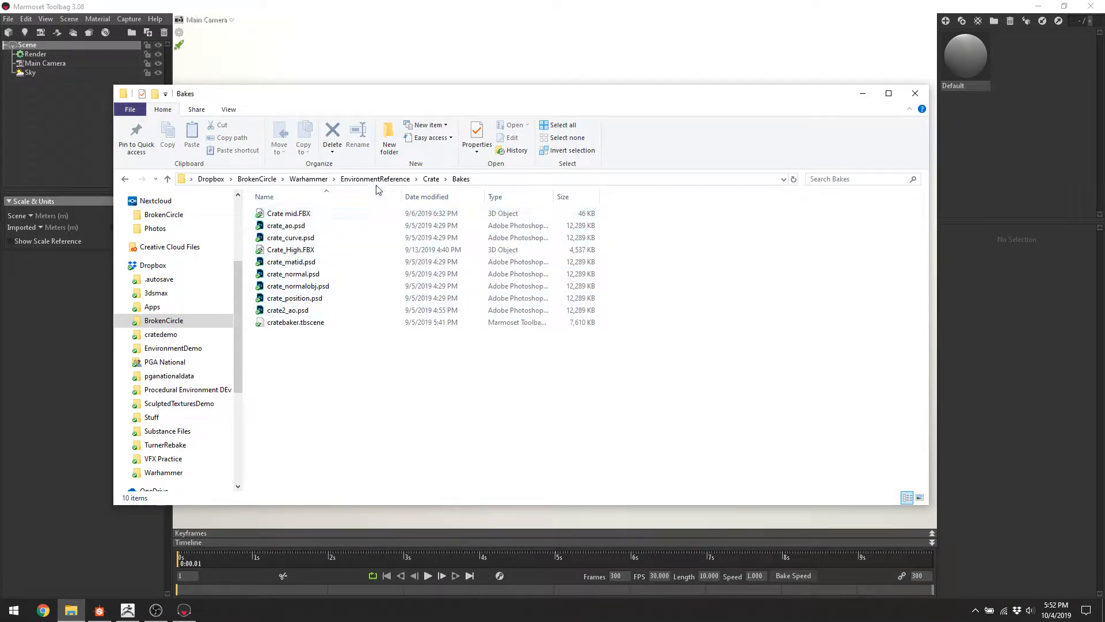
click(432, 179)
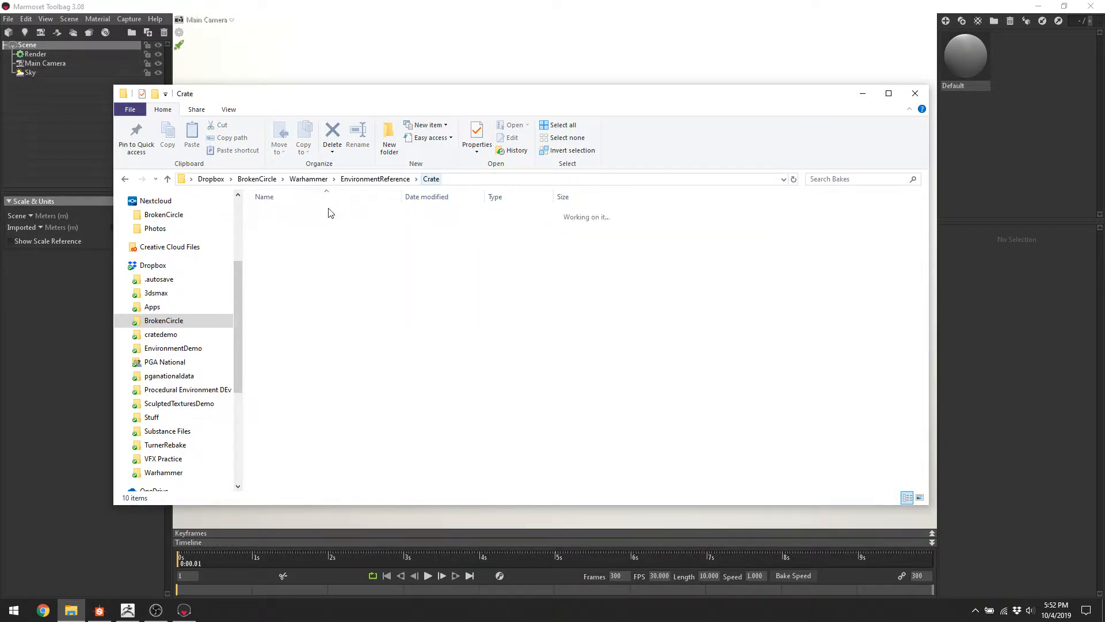
double_click(311, 226)
drag(449, 238, 465, 64)
Check the cratedemo folder and the export location in ZBrush to find where the damaged crate OBJ was saved.
click(428, 180)
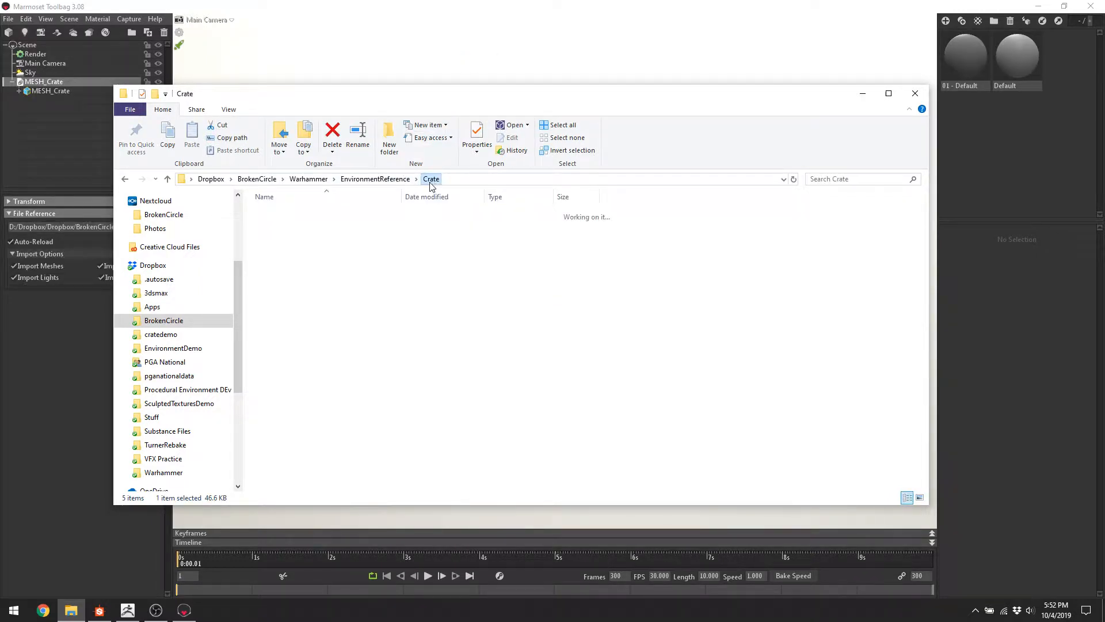
click(375, 179)
double_click(286, 238)
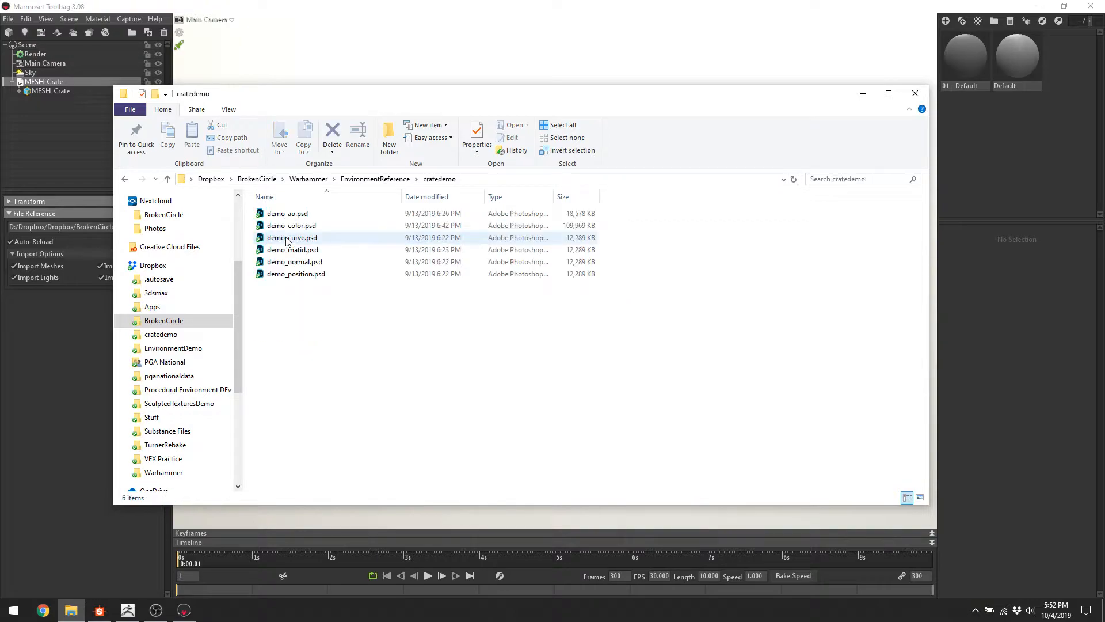
click(129, 612)
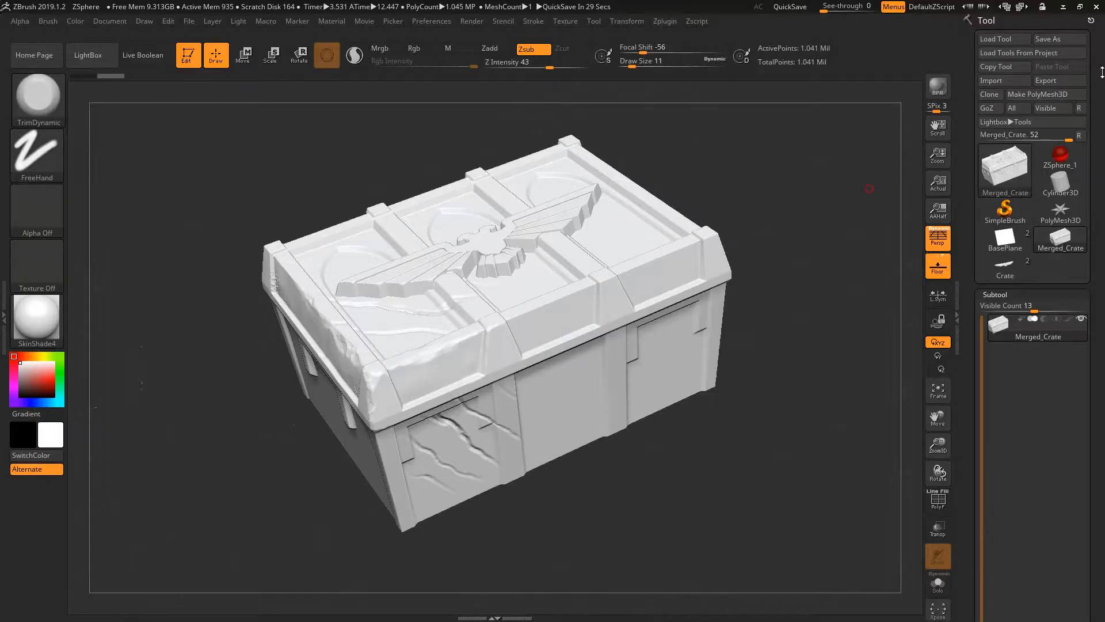
click(1062, 84)
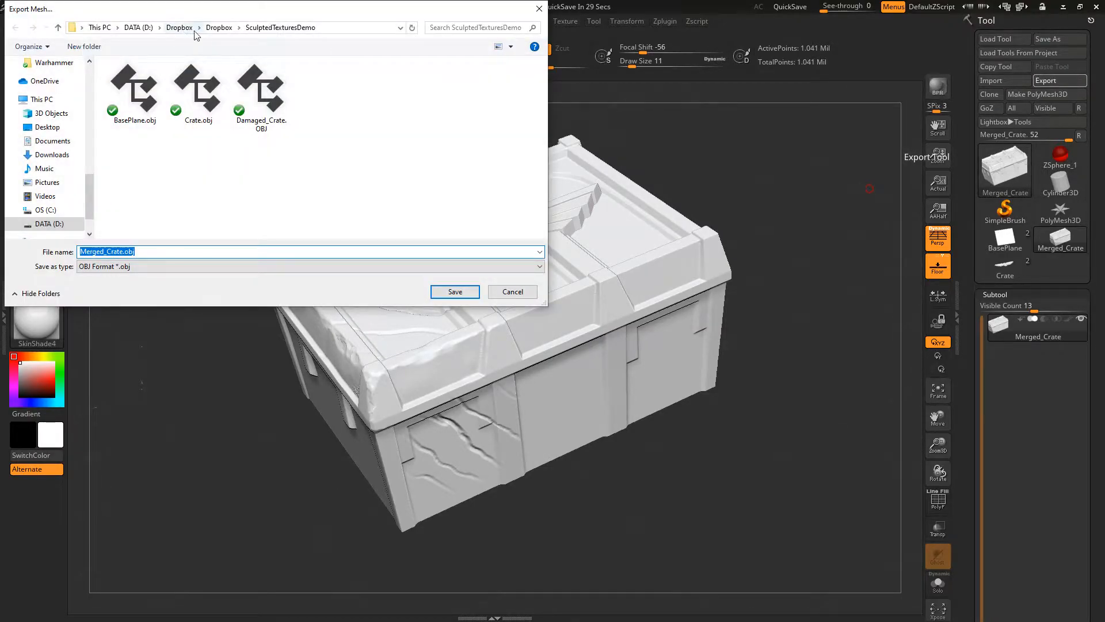
click(512, 292)
Switch back to File Explorer and import Damaged_Crate.OBJ from the SculptedTexturesDemo folder into the Toolbag scene.
key(alt+Tab)
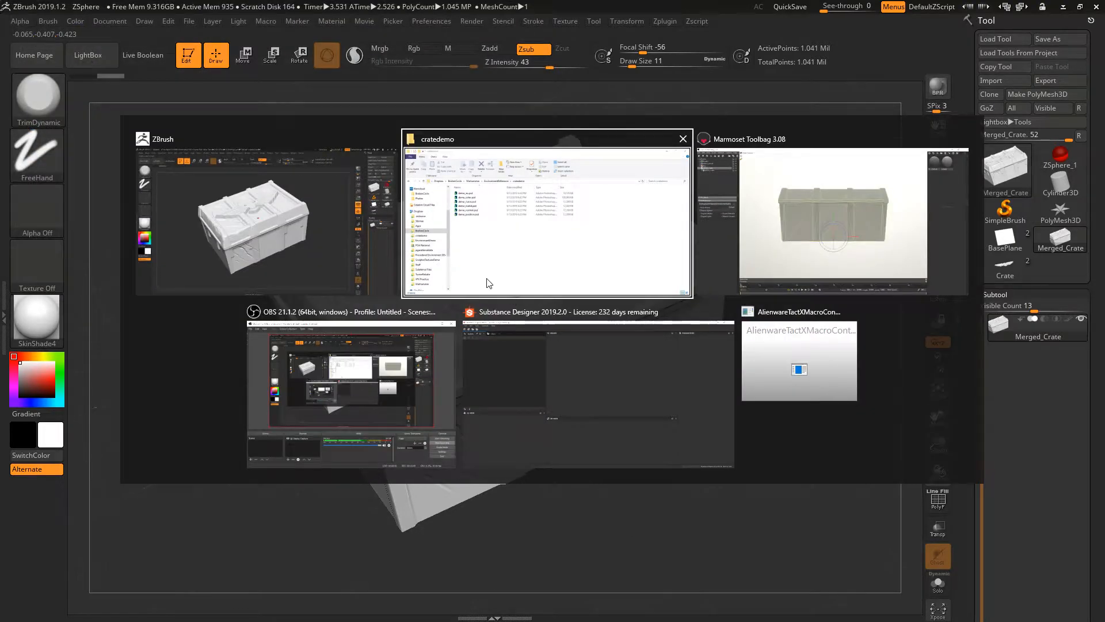
click(482, 257)
click(167, 403)
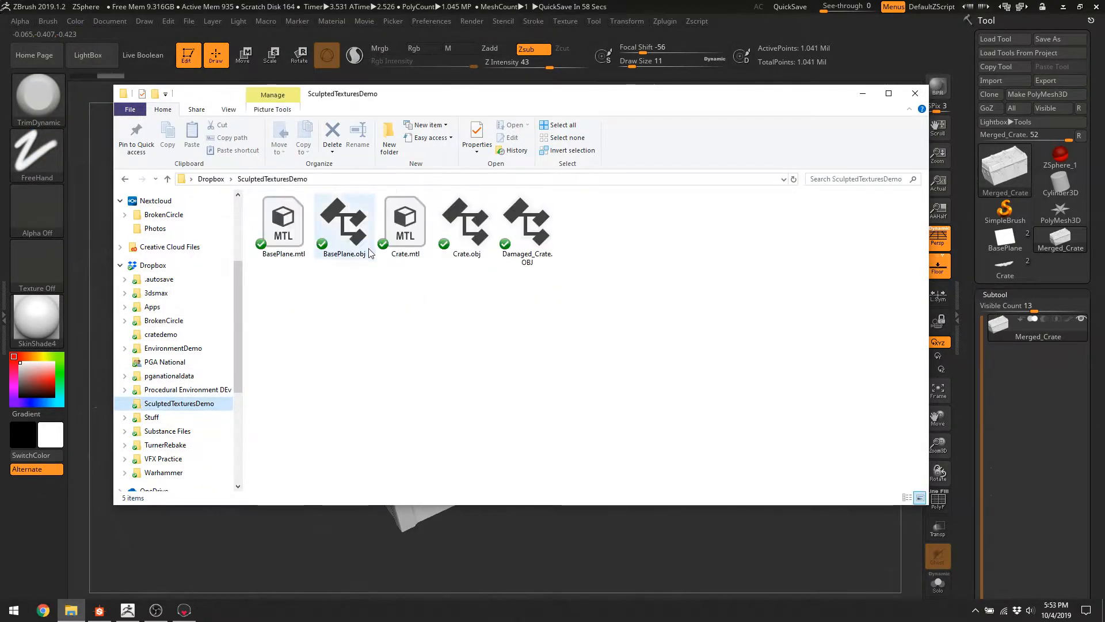
key(alt+Tab)
key(alt+Tab)
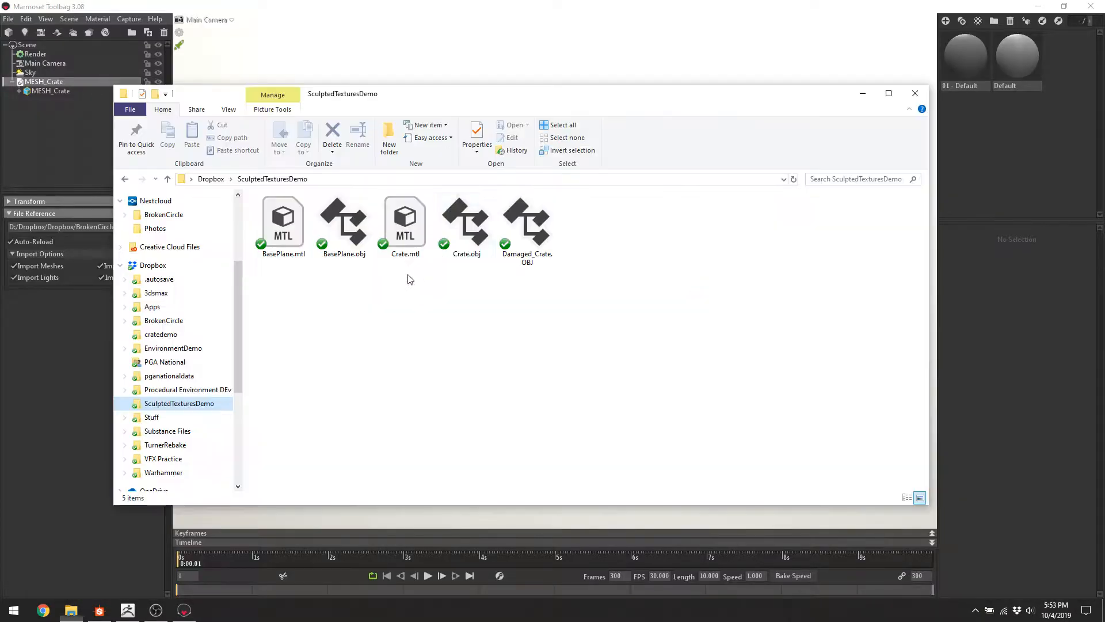
click(510, 237)
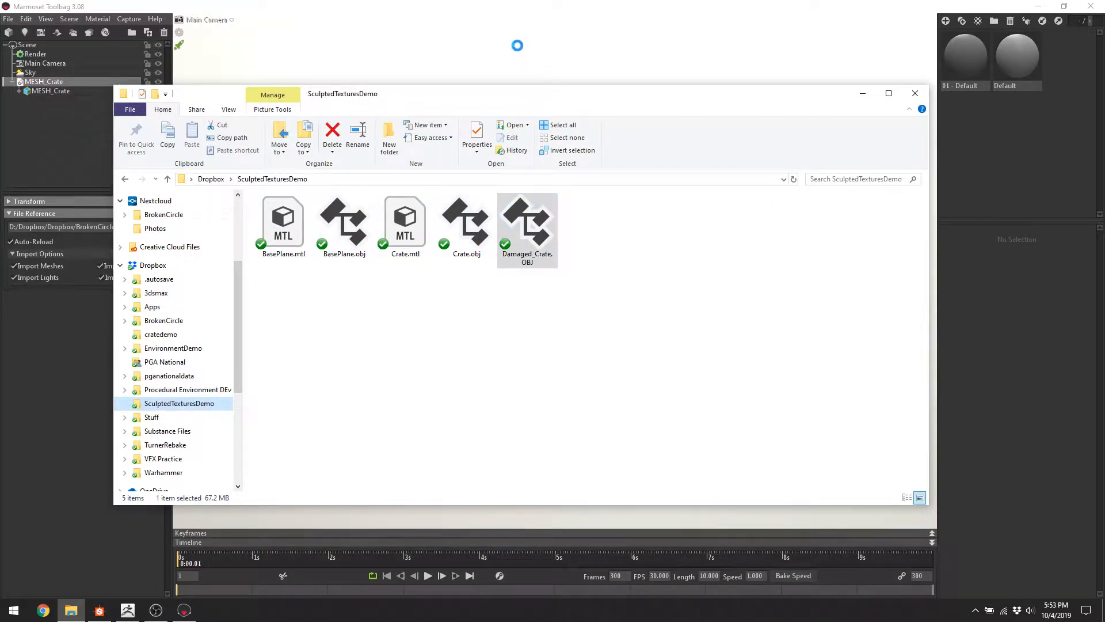
click(439, 44)
Compare the low-poly crate with the damaged sculpt by repeatedly hiding and showing the parent MESH_Crate object.
drag(439, 46, 586, 327)
scroll(627, 309, up, 6)
click(680, 361)
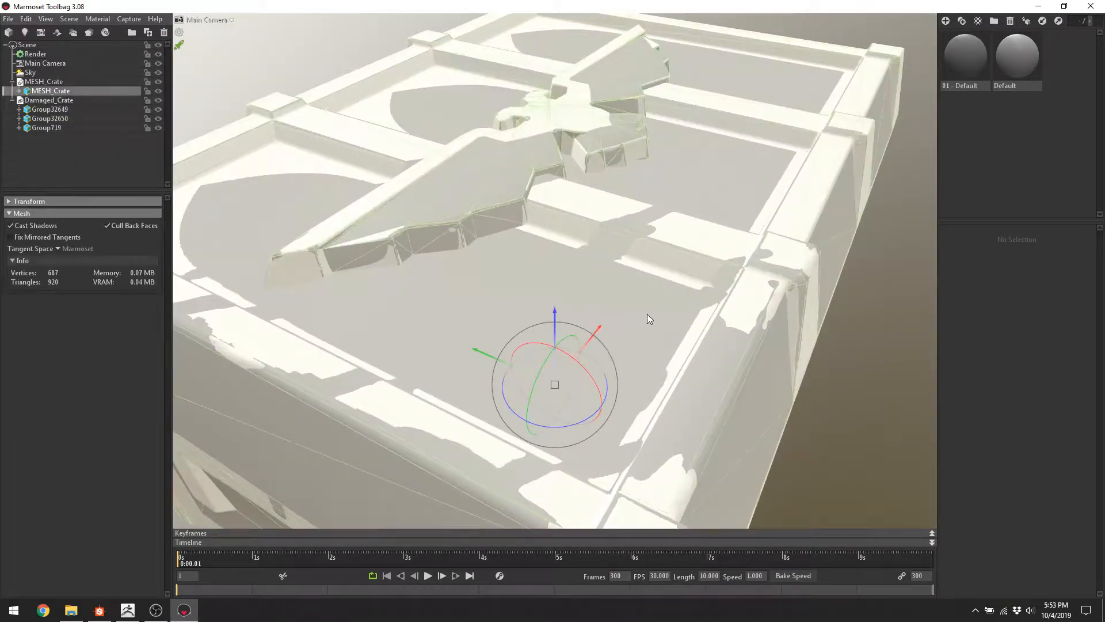
click(158, 82)
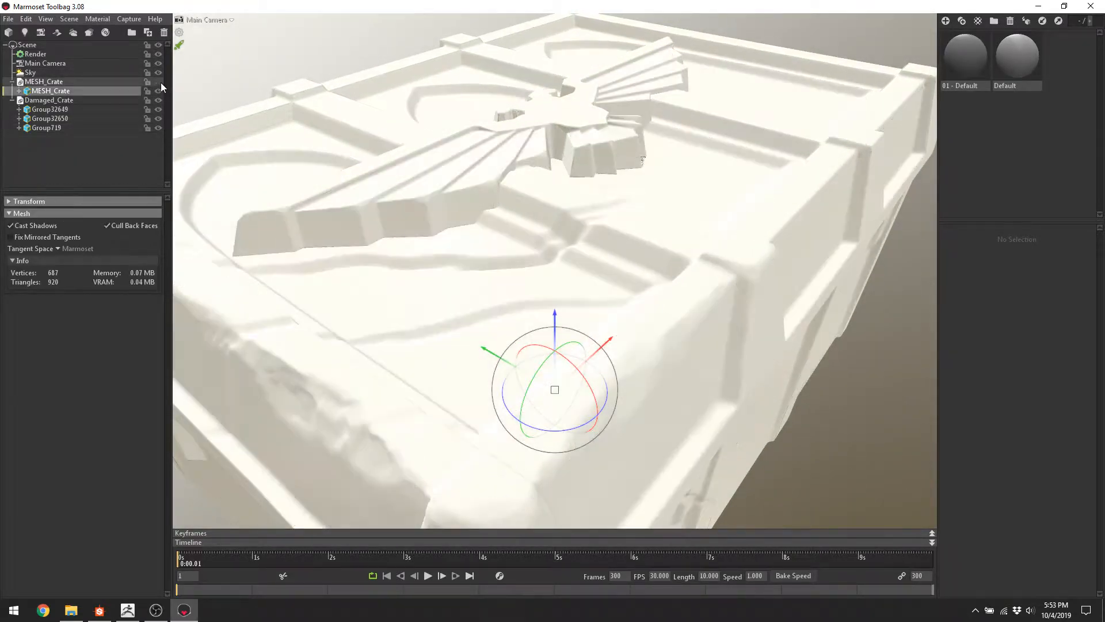
click(159, 82)
click(160, 82)
click(160, 82)
double_click(160, 82)
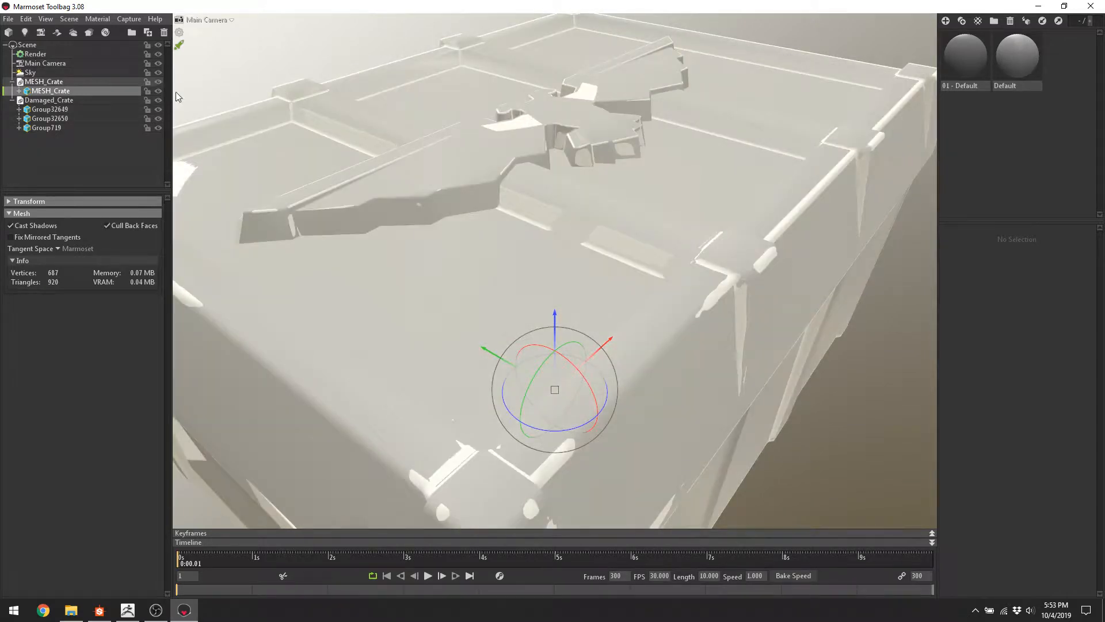
Examine how the lid and eagle line up on both models by hiding and reshowing the child MESH_Crate mesh.
scroll(553, 329, down, 3)
drag(557, 333, 540, 283)
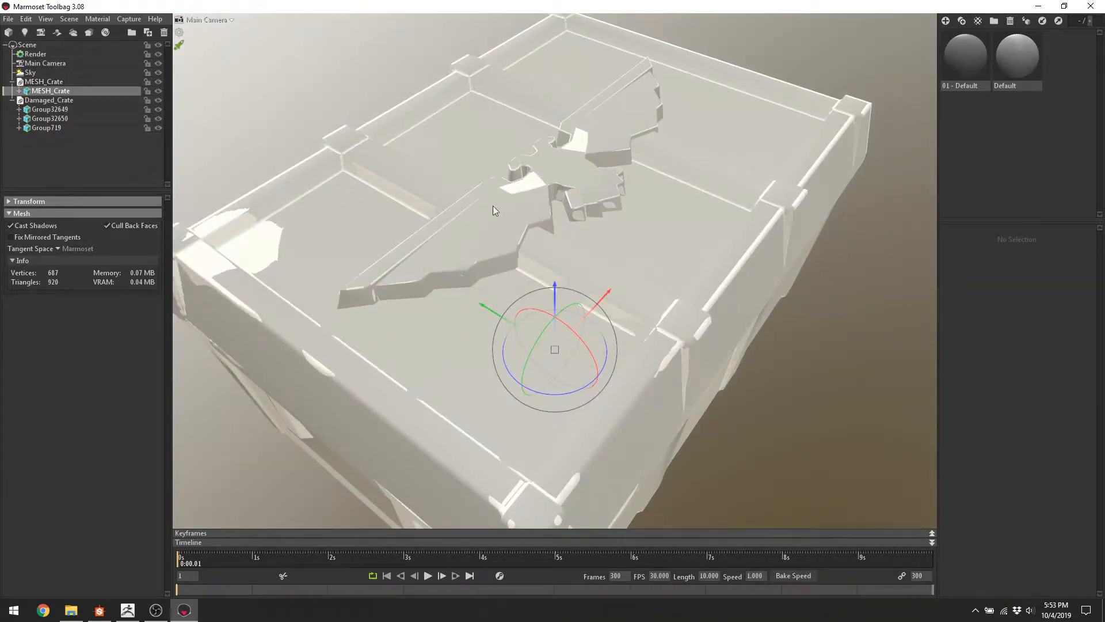
drag(493, 205, 463, 281)
scroll(463, 281, up, 2)
click(158, 91)
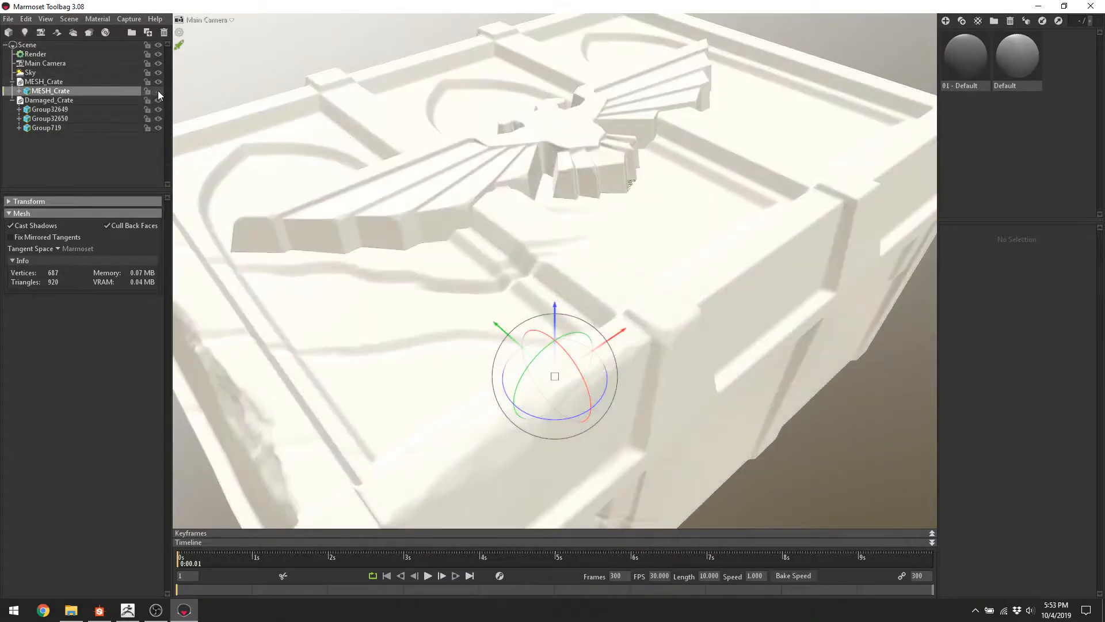
click(158, 91)
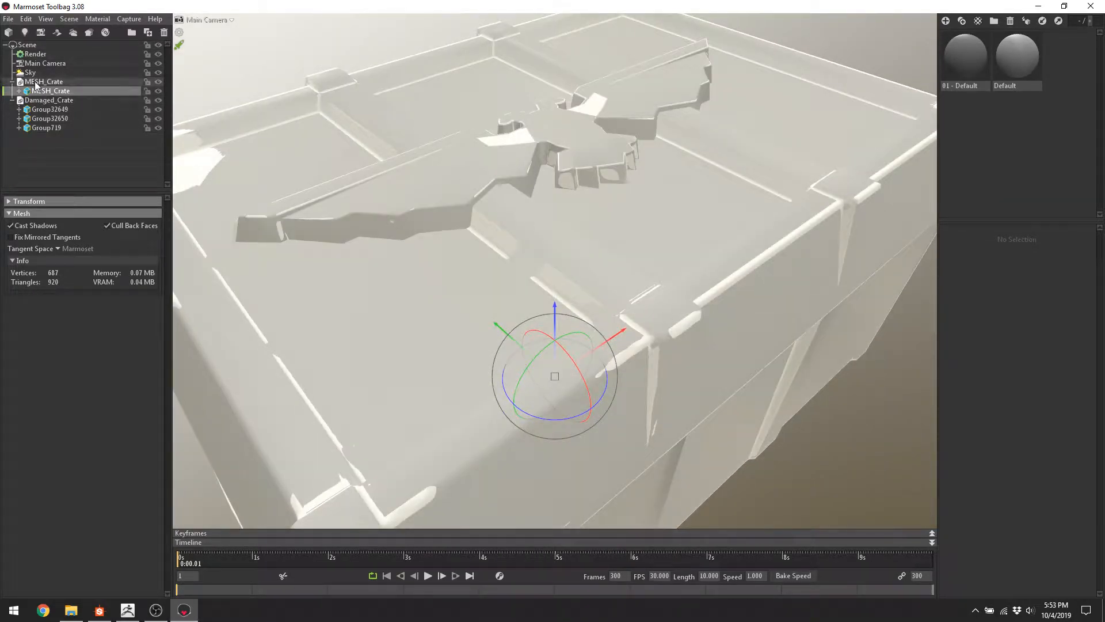
Select Group32649, Group32650 and Group719 under Damaged_Crate in turn to identify which crate part each one is.
scroll(406, 168, down, 5)
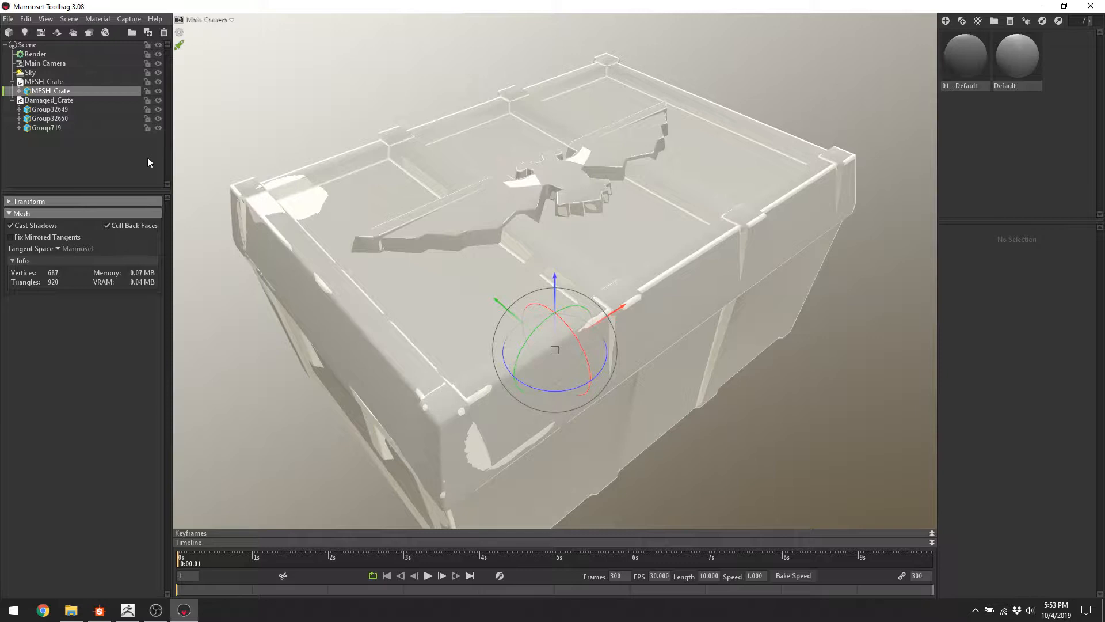
click(79, 109)
click(78, 118)
click(77, 128)
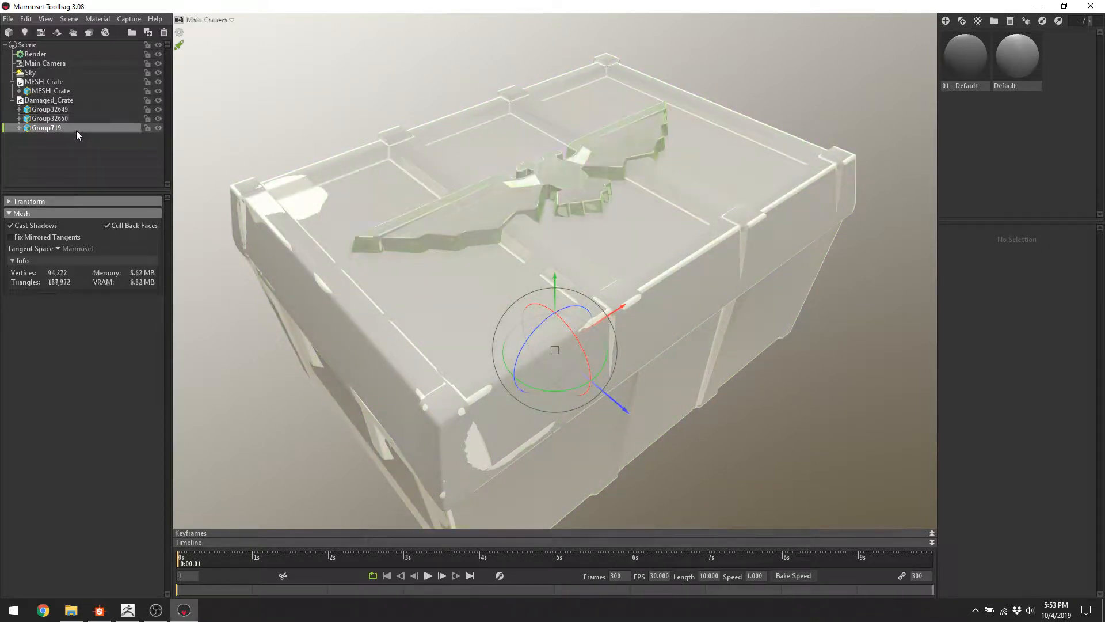
Compare the damaged high-poly crate with the low-poly MESH_Crate around the eagle emblem on the lid.
click(76, 118)
alt+right_drag(503, 317, 399, 257)
drag(400, 257, 547, 215)
click(547, 211)
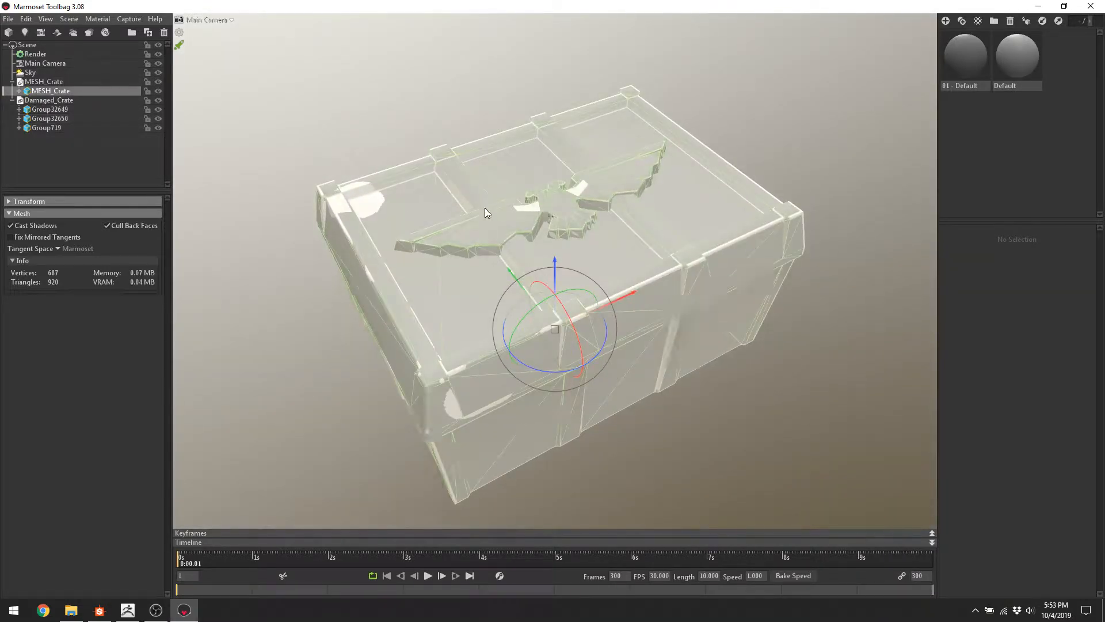
click(19, 91)
click(19, 91)
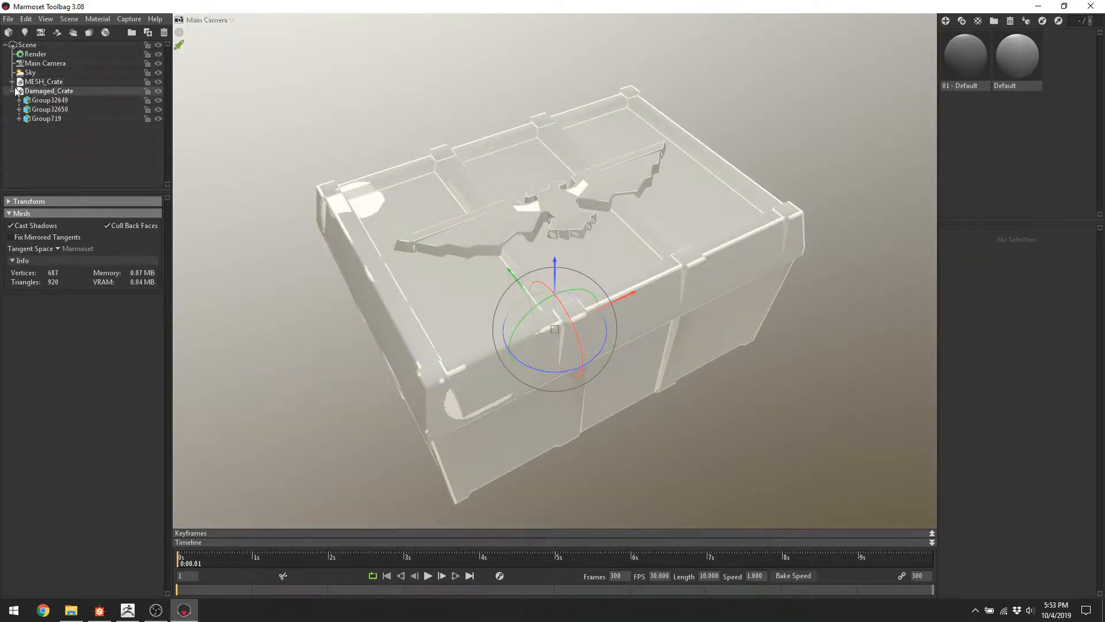
click(19, 91)
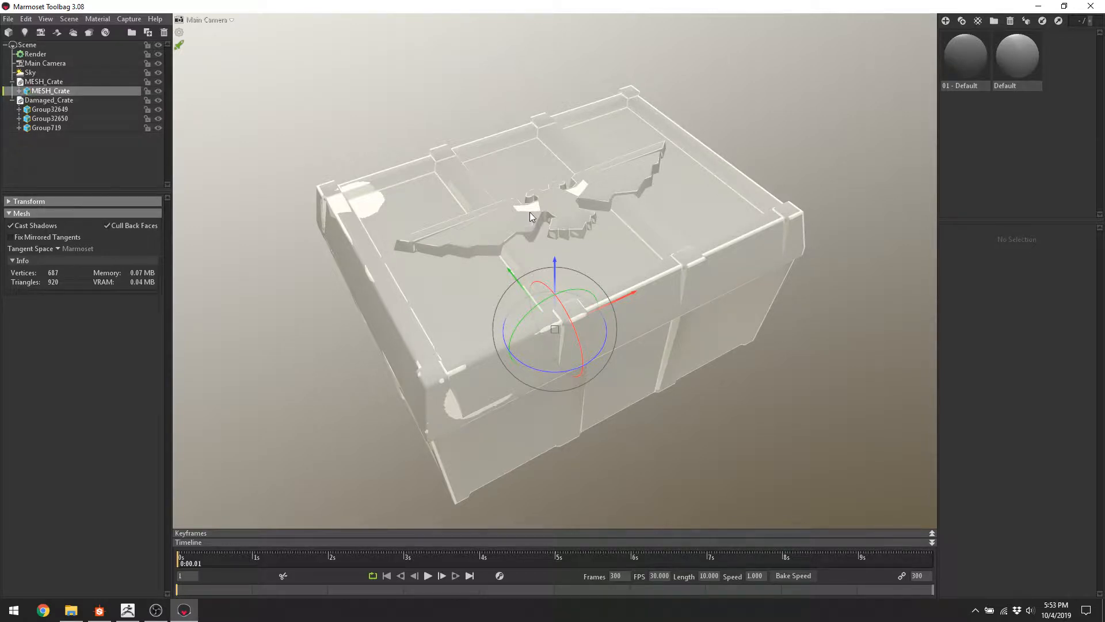
scroll(479, 246, up, 10)
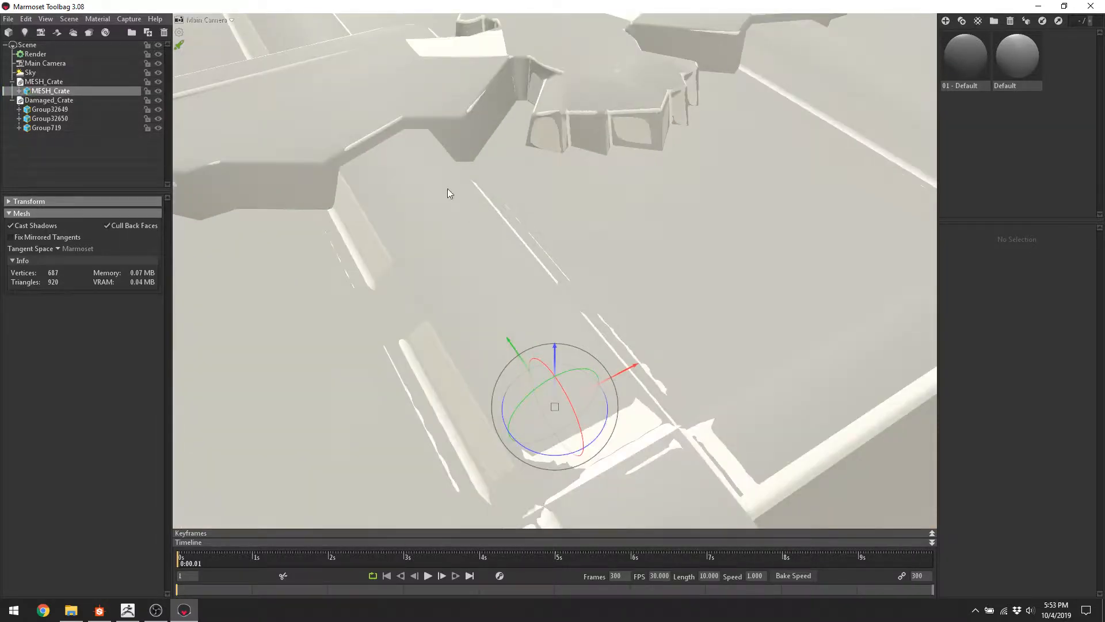
Create a baker and place MESH_Crate in its Low group and Damaged_Crate in its High group.
click(89, 32)
drag(44, 81, 45, 164)
drag(38, 84, 46, 100)
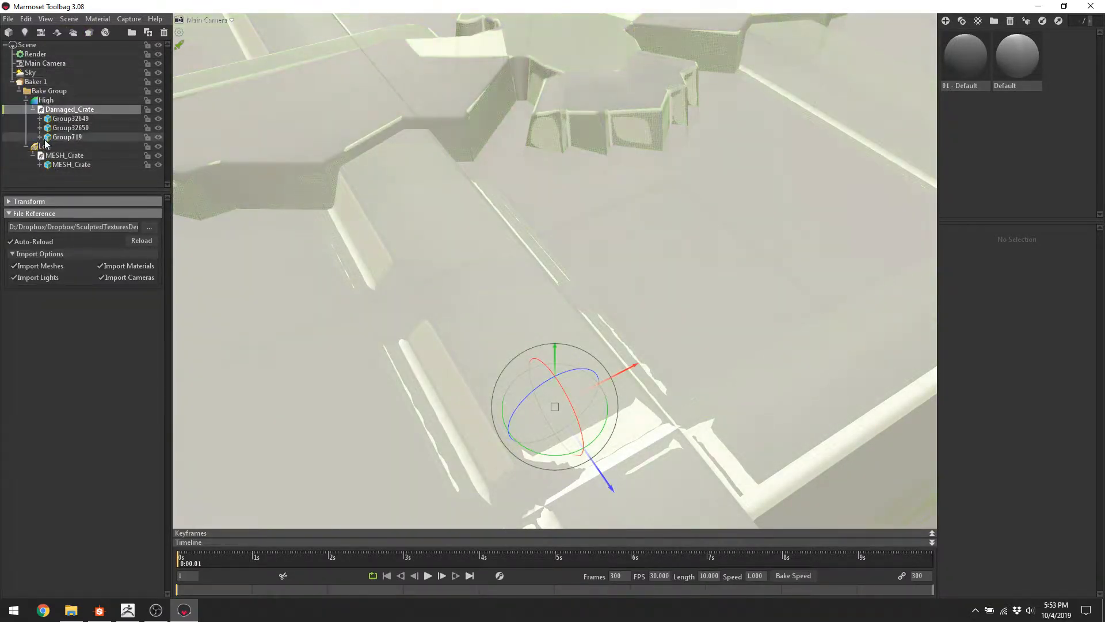
Display the Low group's cage and examine how it encloses the eagle emblem and the crate's lid.
click(57, 155)
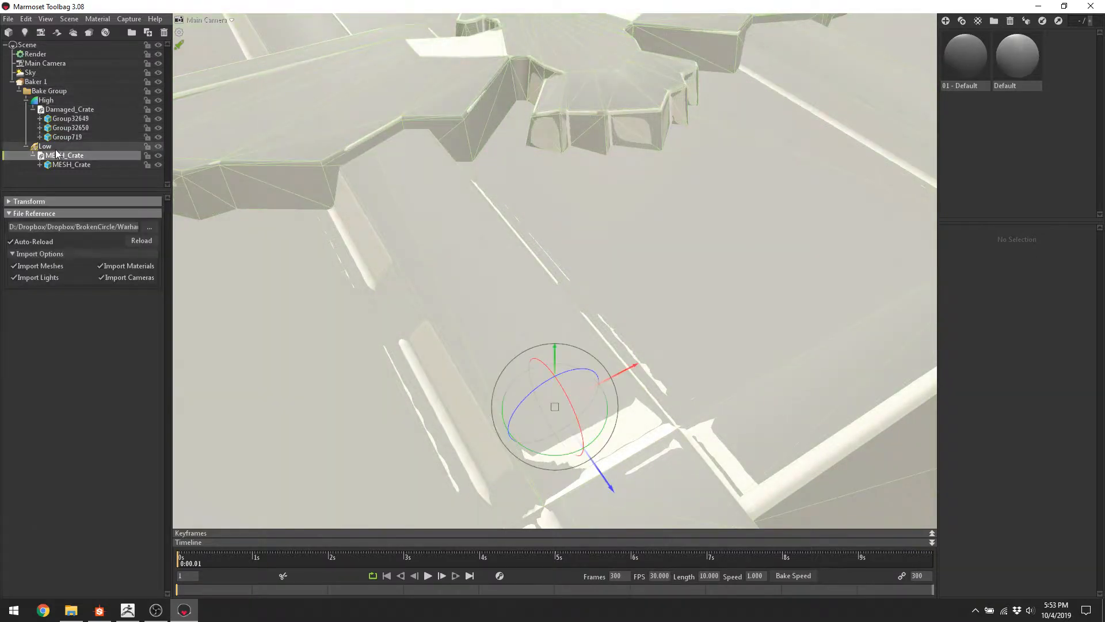
click(56, 148)
alt+drag(482, 170, 421, 134)
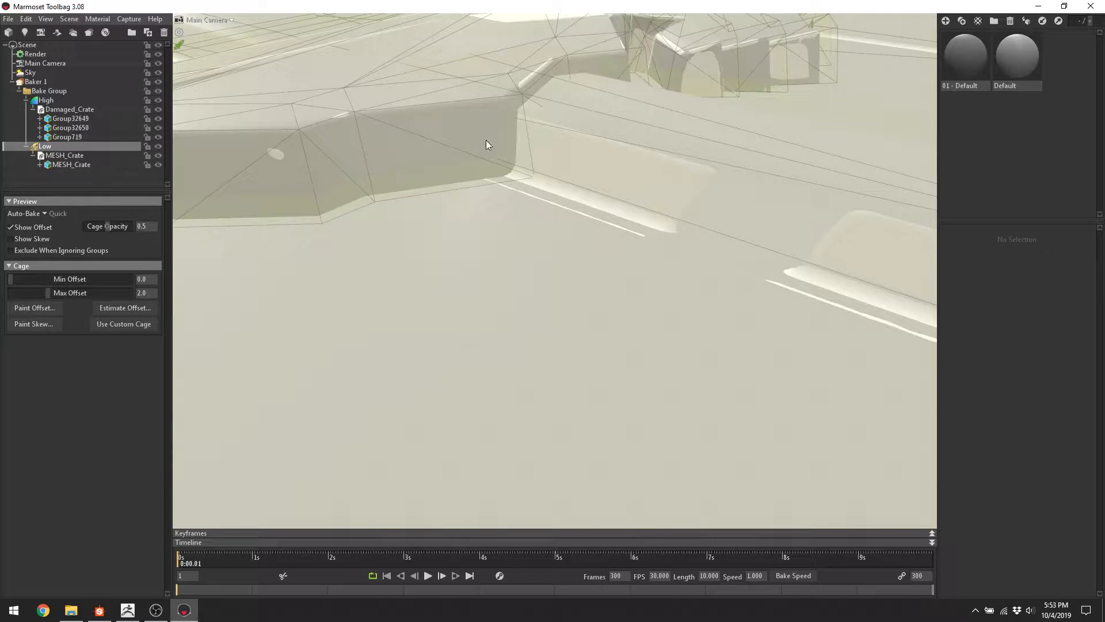
alt+drag(486, 144, 524, 128)
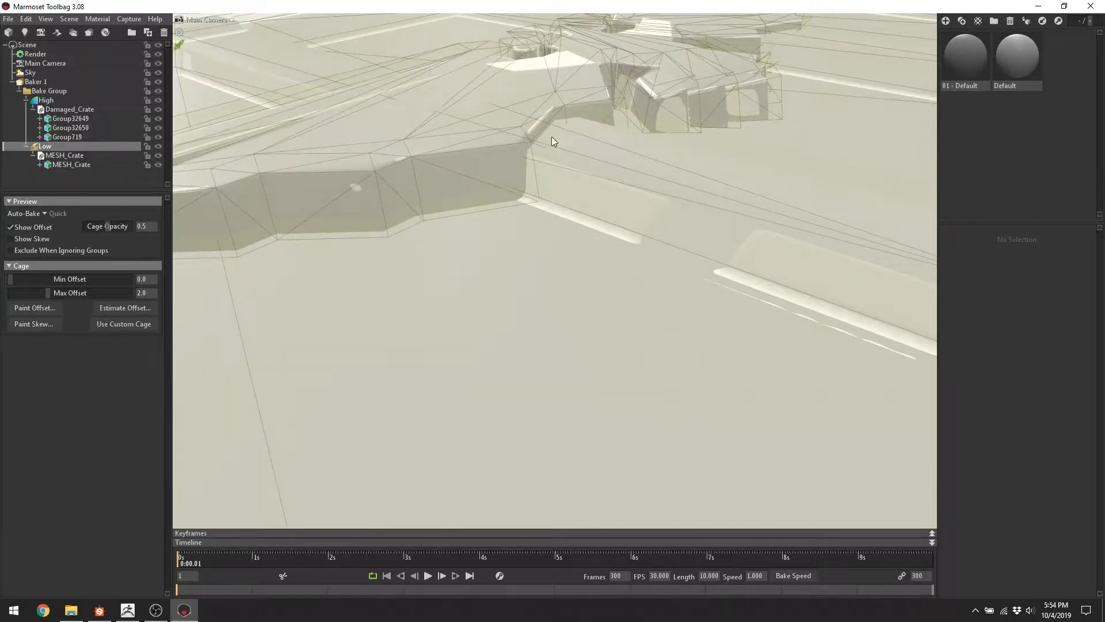
alt+drag(556, 167, 506, 104)
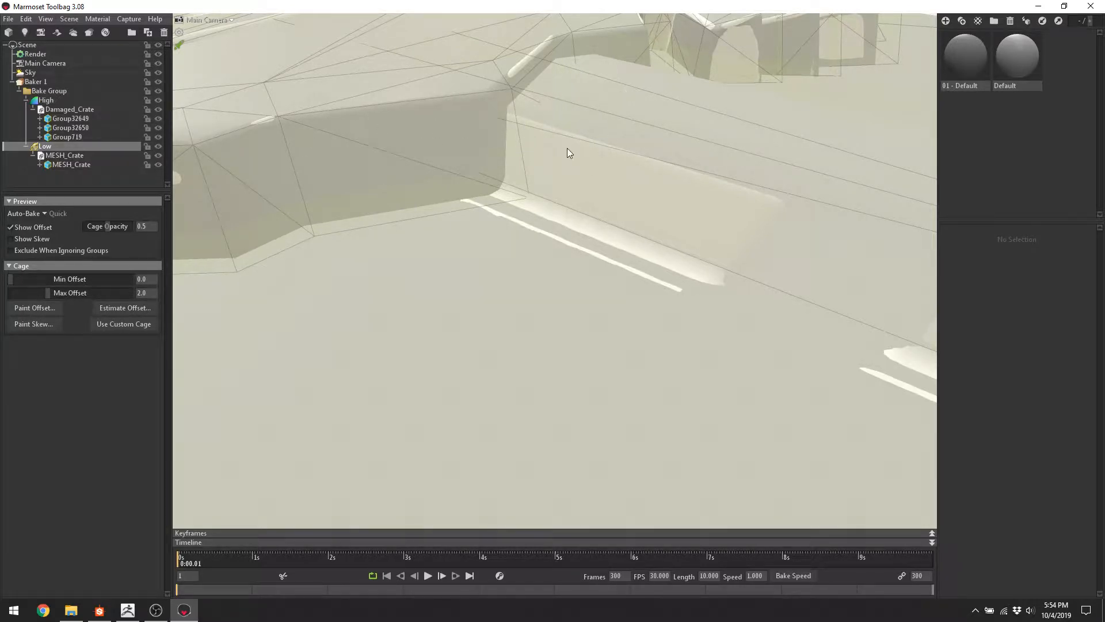
scroll(492, 175, down, 5)
drag(492, 175, 527, 233)
scroll(461, 302, up, 3)
drag(461, 302, 429, 186)
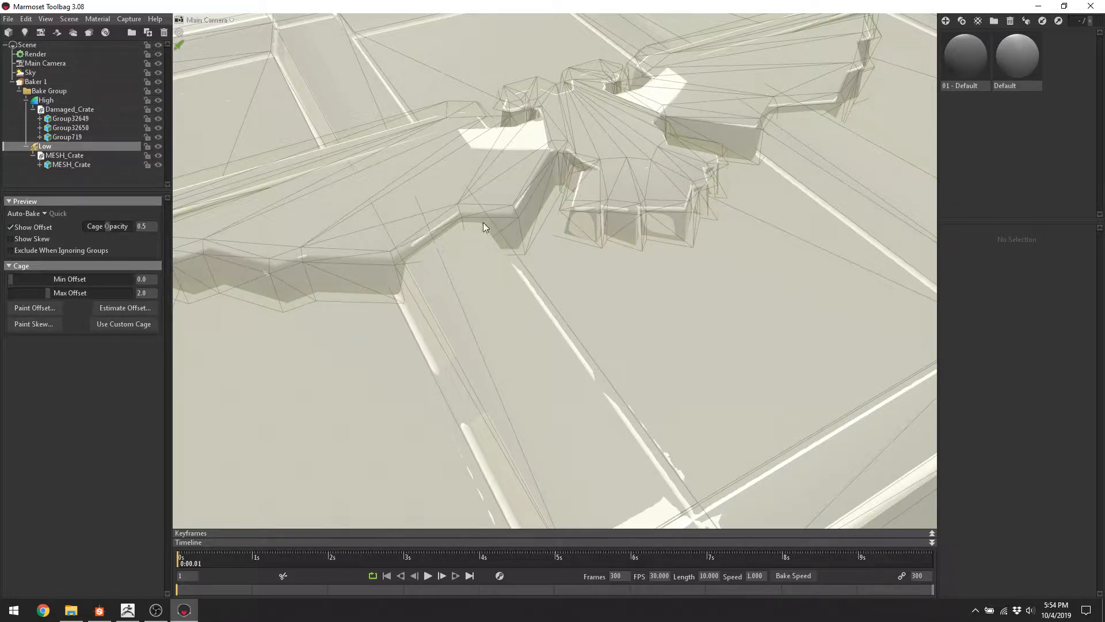
scroll(483, 222, down, 5)
drag(523, 211, 564, 230)
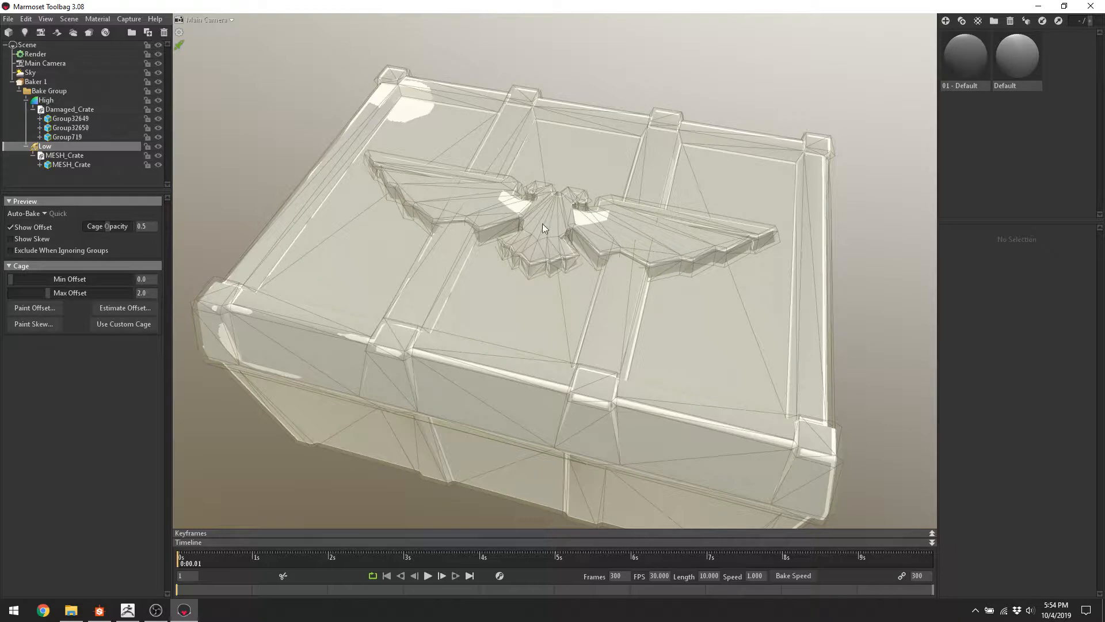
drag(542, 225, 614, 219)
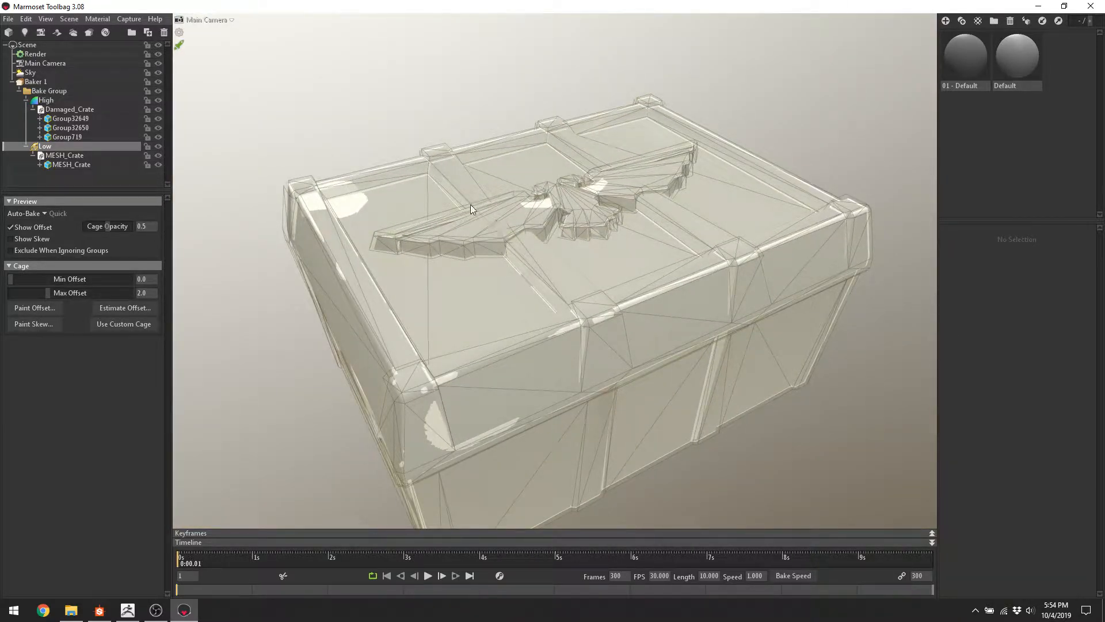
Launch 3ds Max 2018 and locate MESH_Crate.FBX in the Crate project's Exports folder.
click(14, 610)
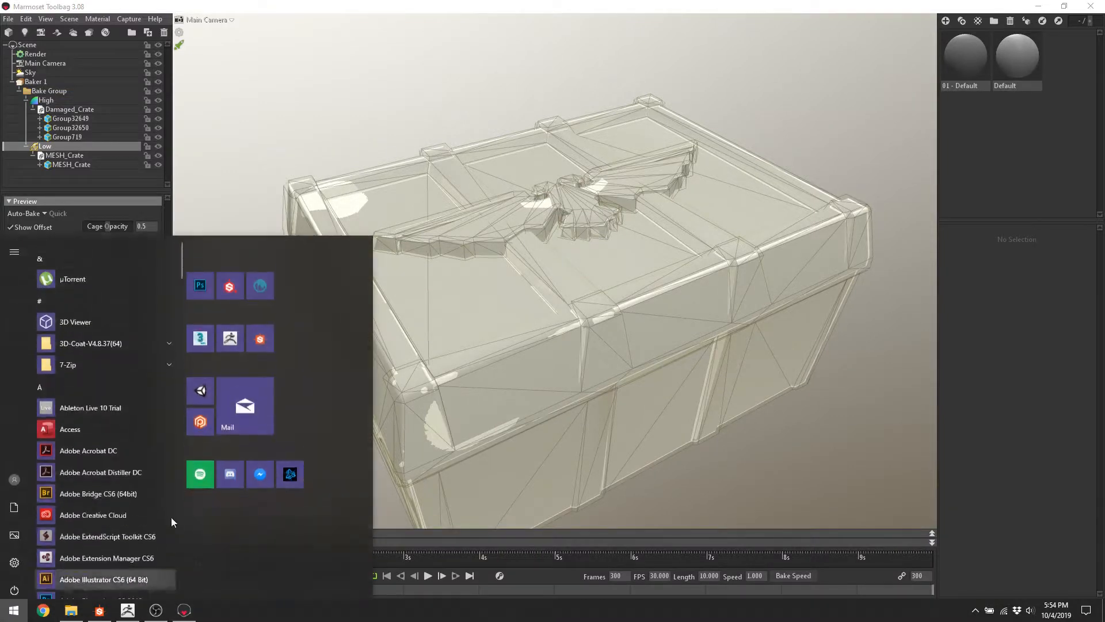
click(202, 324)
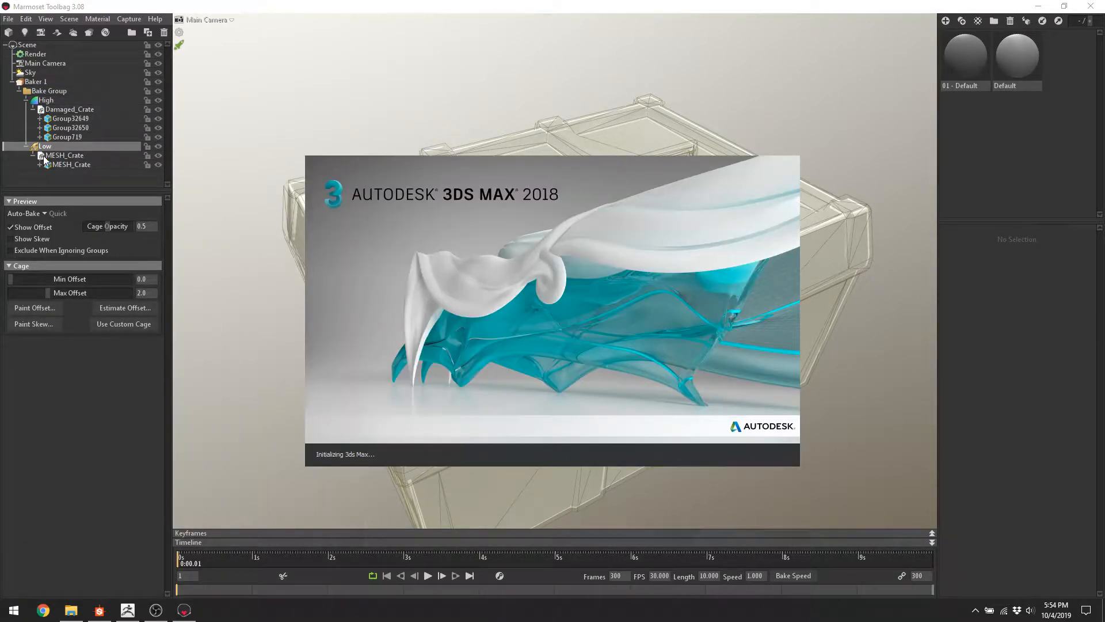
click(58, 155)
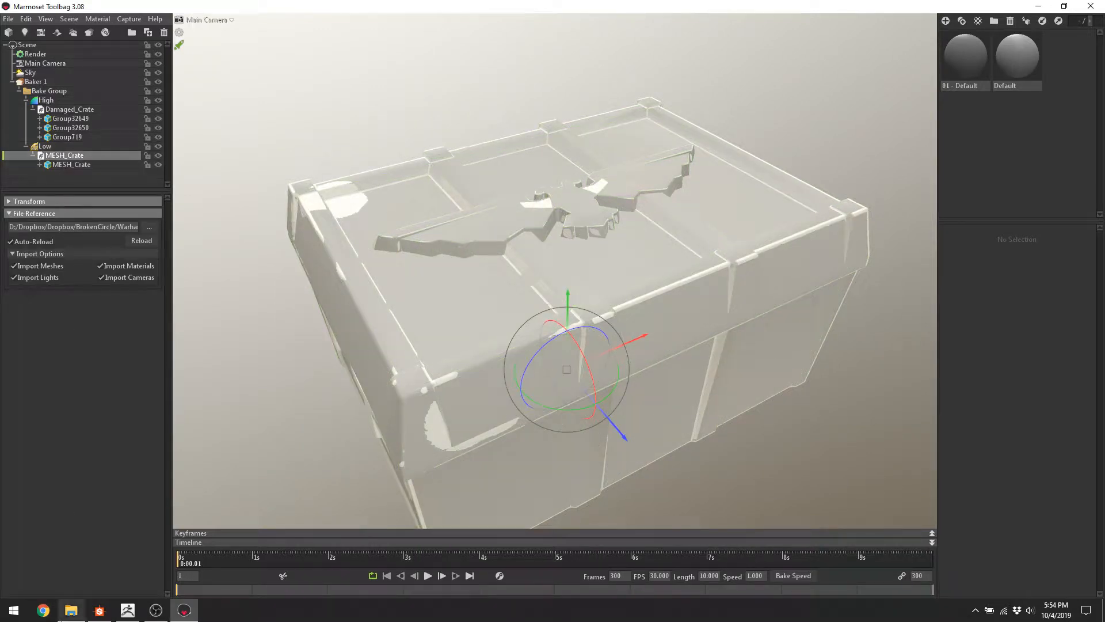
click(70, 611)
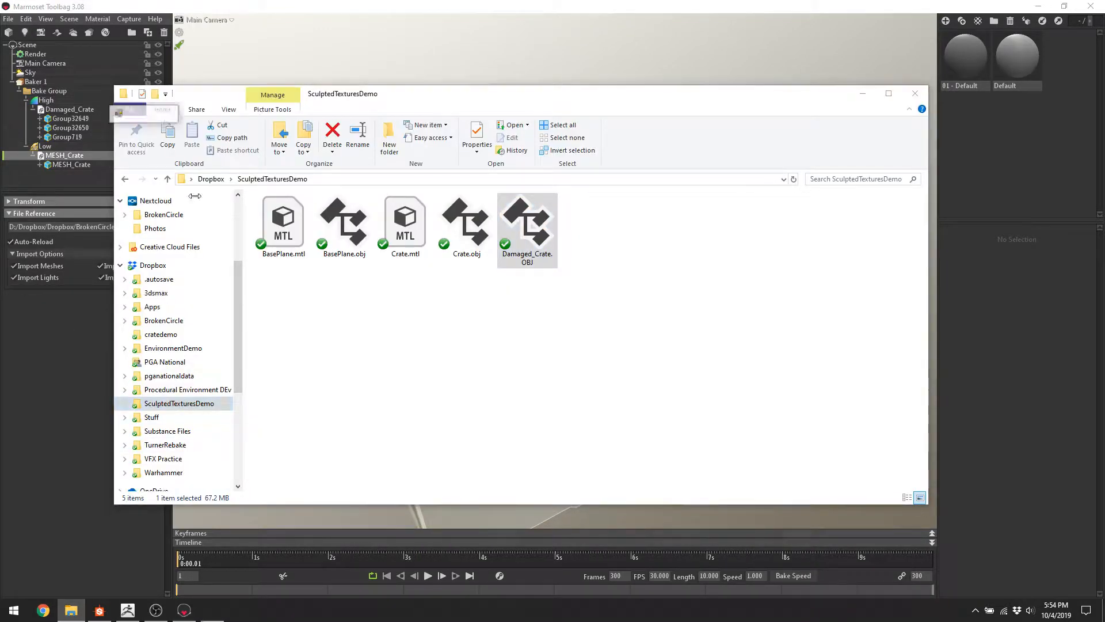
click(125, 179)
click(125, 180)
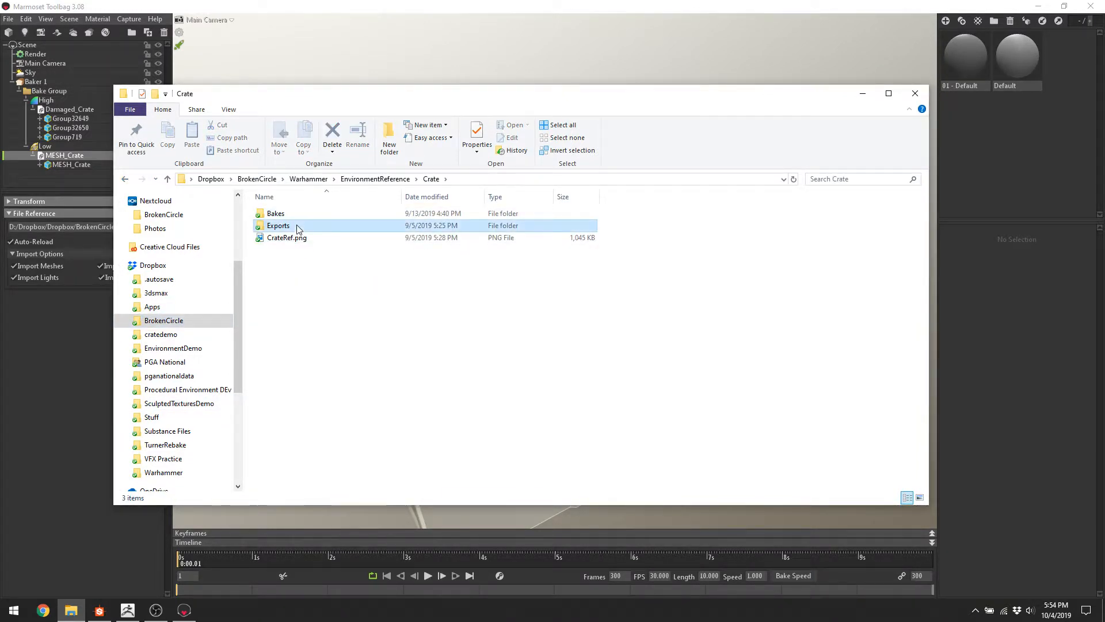
double_click(299, 228)
click(486, 220)
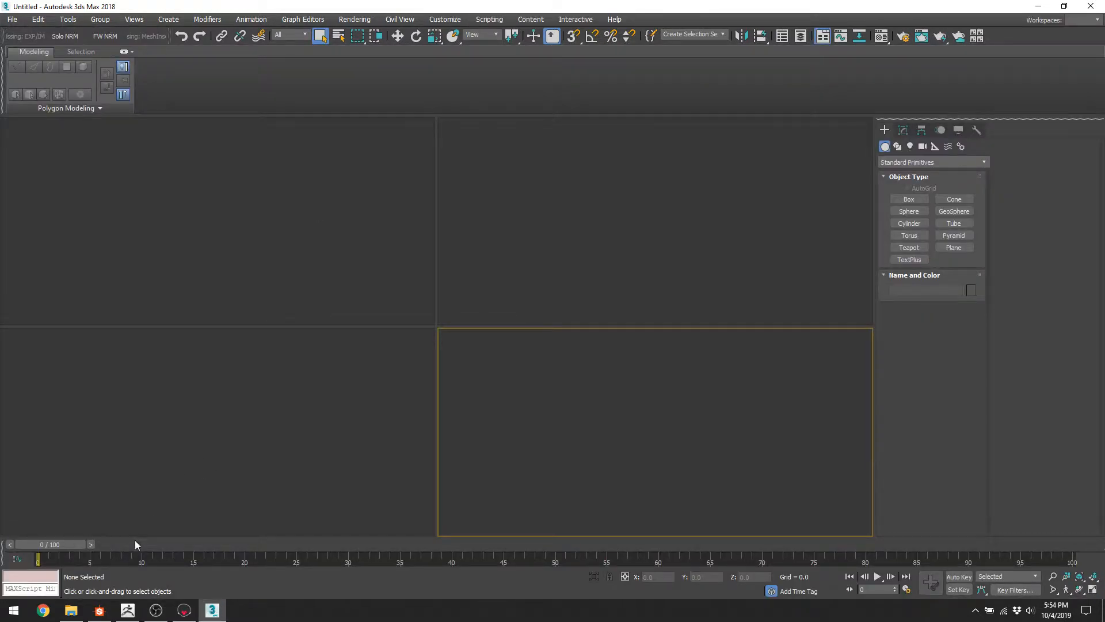
Place the Exports folder window beside the 3ds Max viewport and import MESH_Crate.FBX into the empty scene.
click(71, 611)
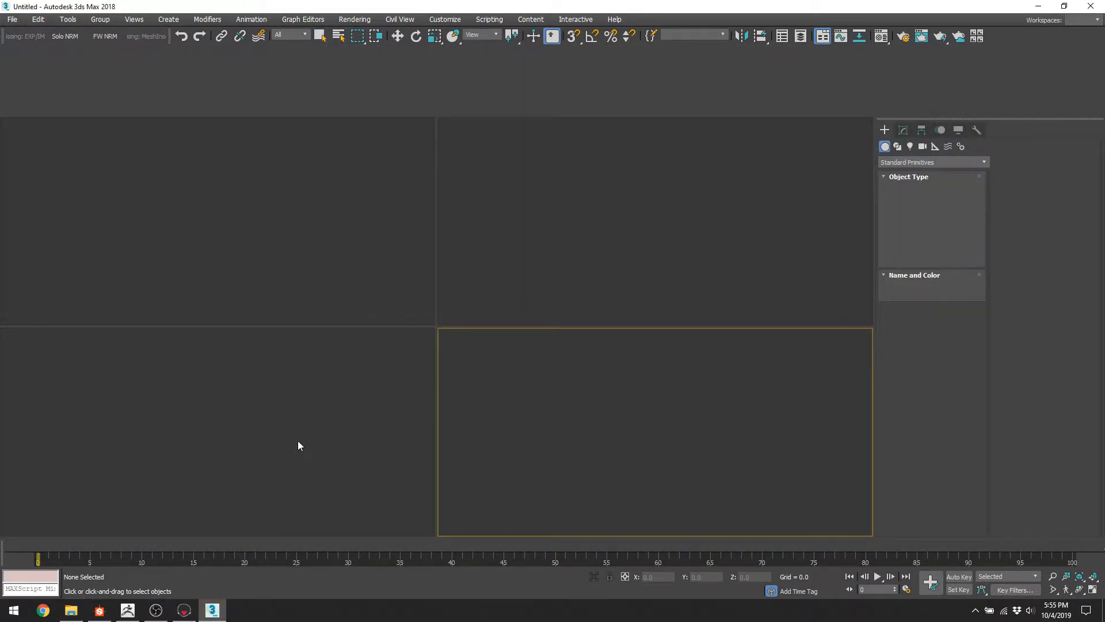
key(alt+Tab)
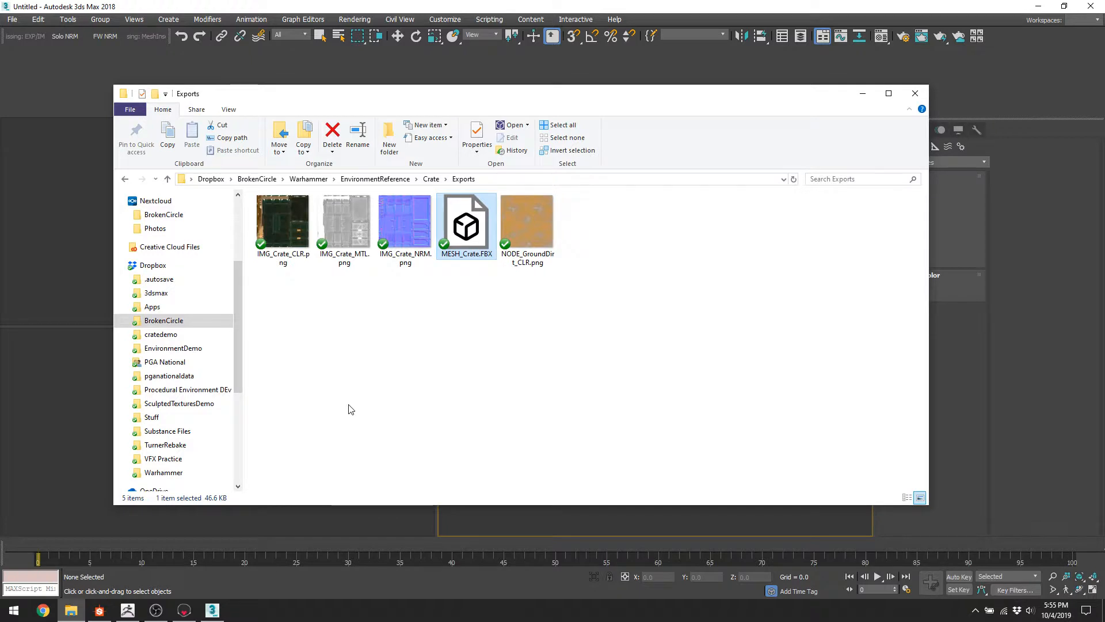
drag(582, 101, 961, 140)
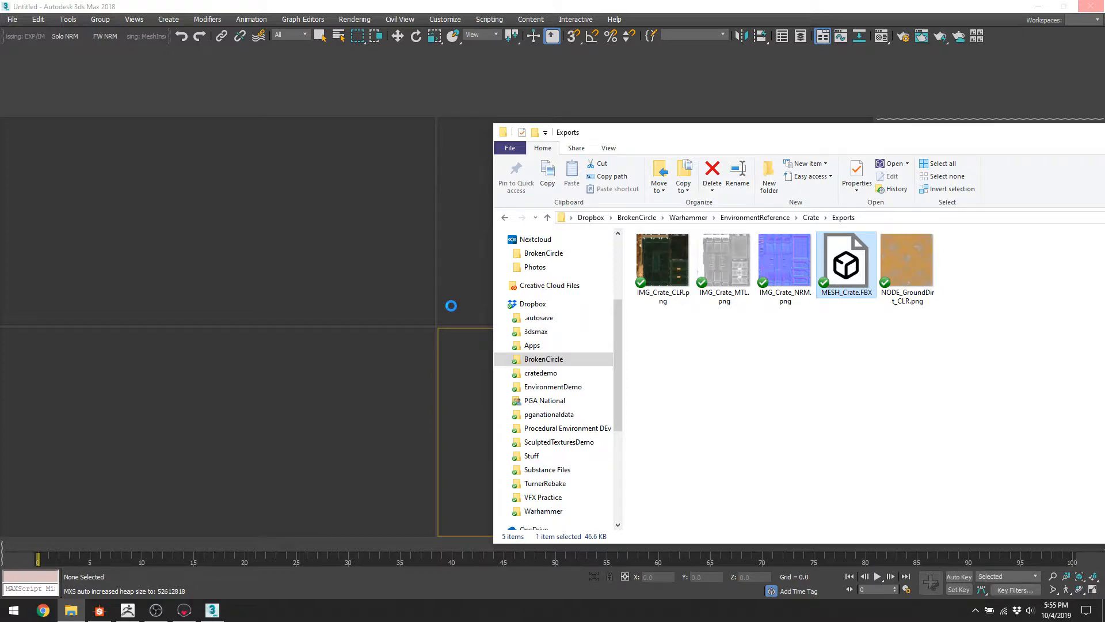
key(alt+Tab)
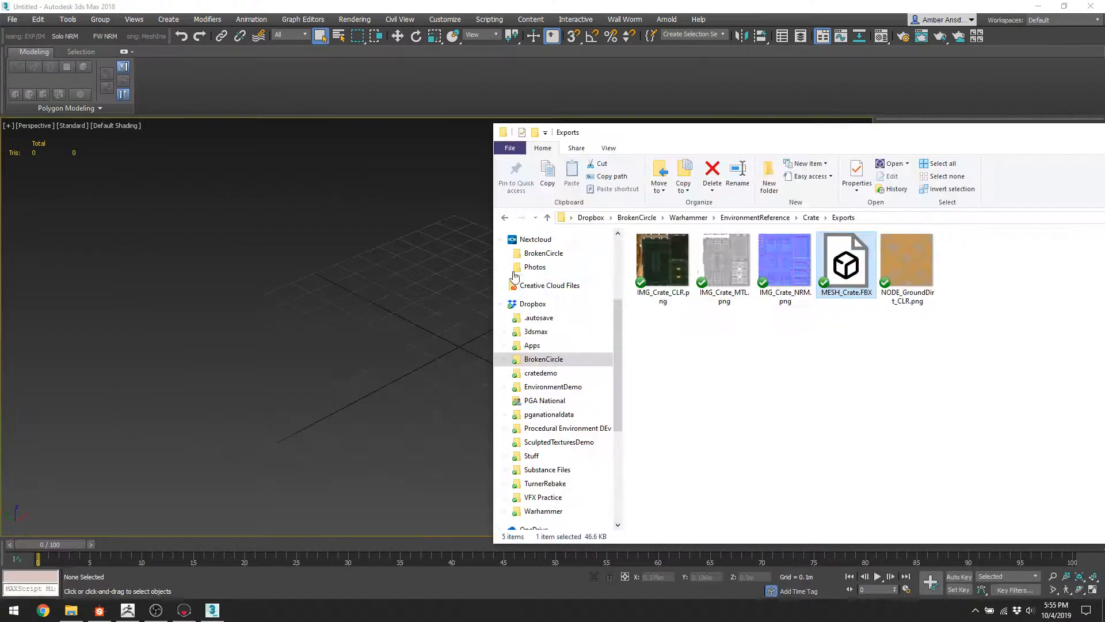
drag(847, 262, 405, 300)
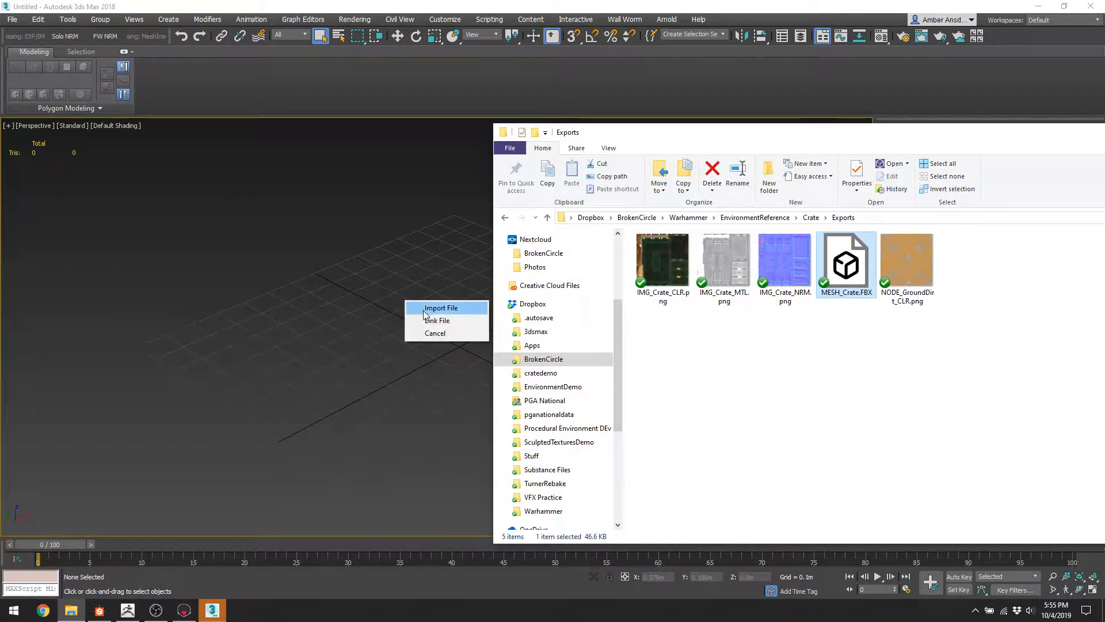
click(441, 308)
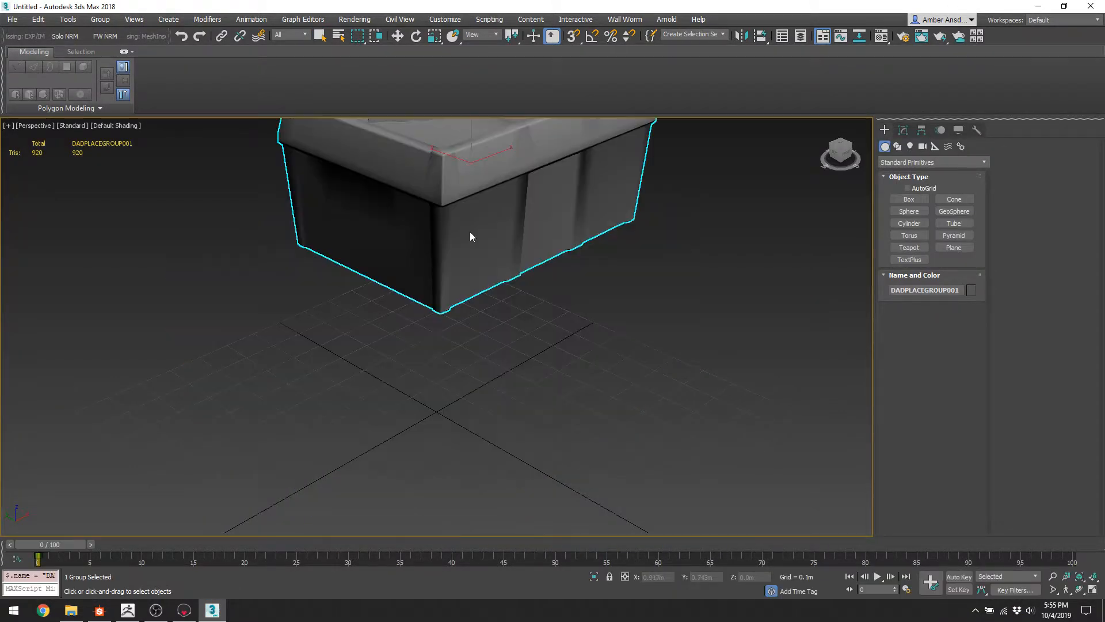
Reset the imported crate's X and Y position to 0.
key(w)
right_click(678, 577)
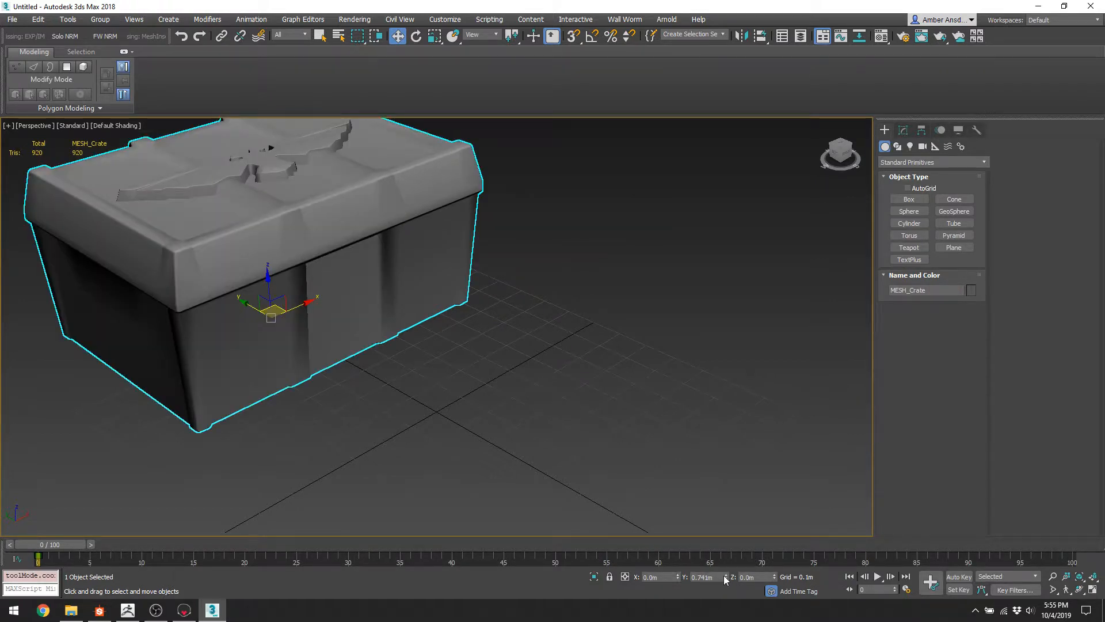
right_click(727, 577)
Detach the eagle emblem element from MESH_Crate as a separate object named Eagle and leave element editing.
click(903, 130)
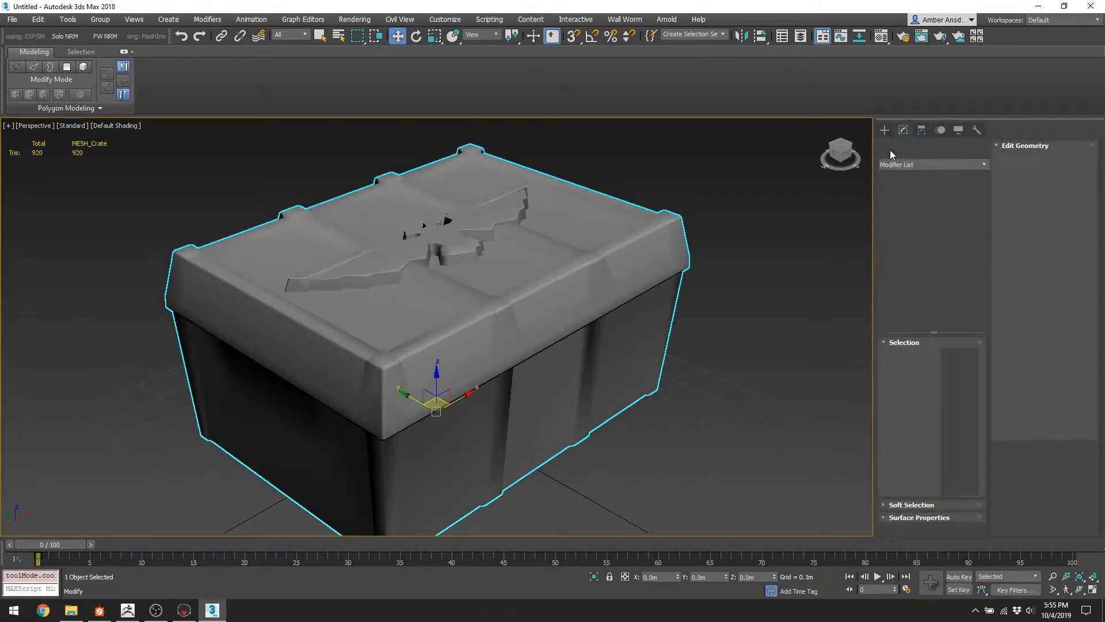
click(958, 359)
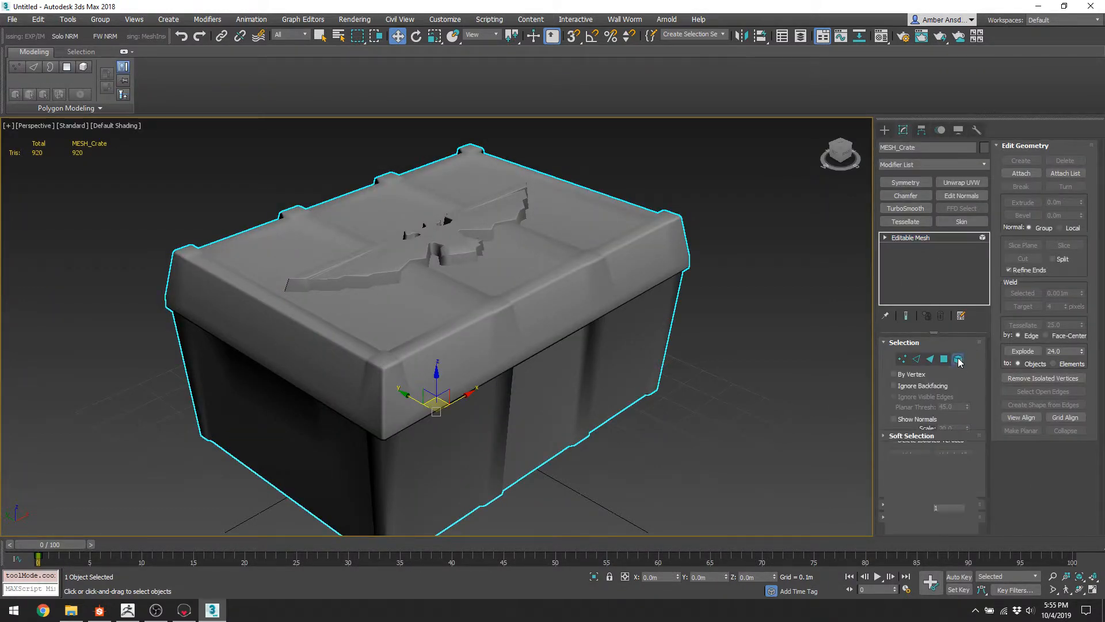
click(489, 217)
alt+middle_drag(490, 218, 525, 215)
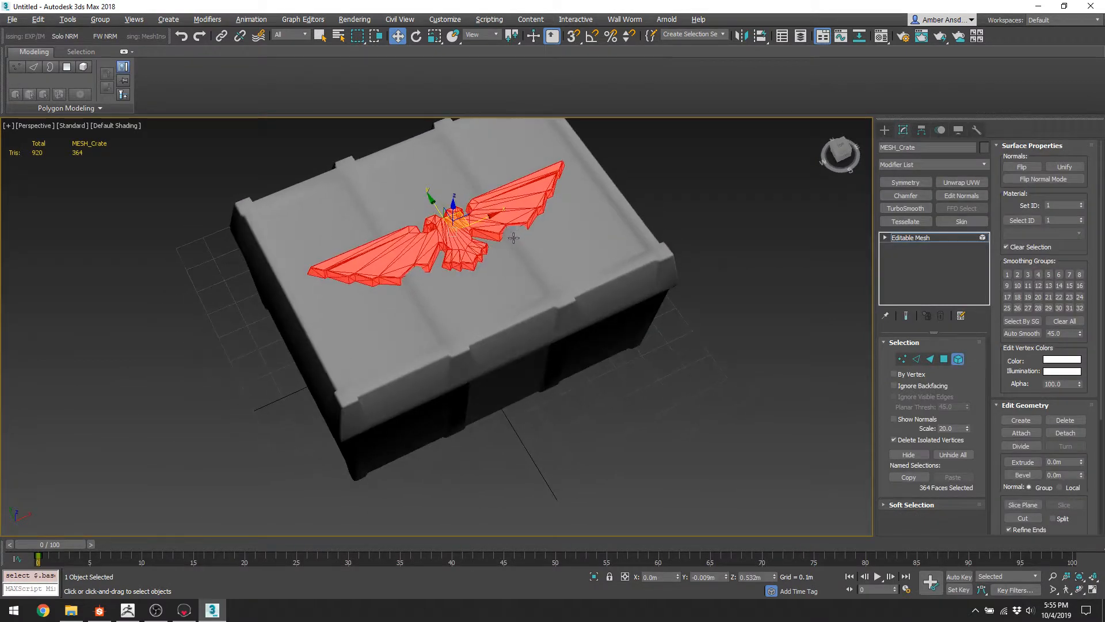
click(1065, 433)
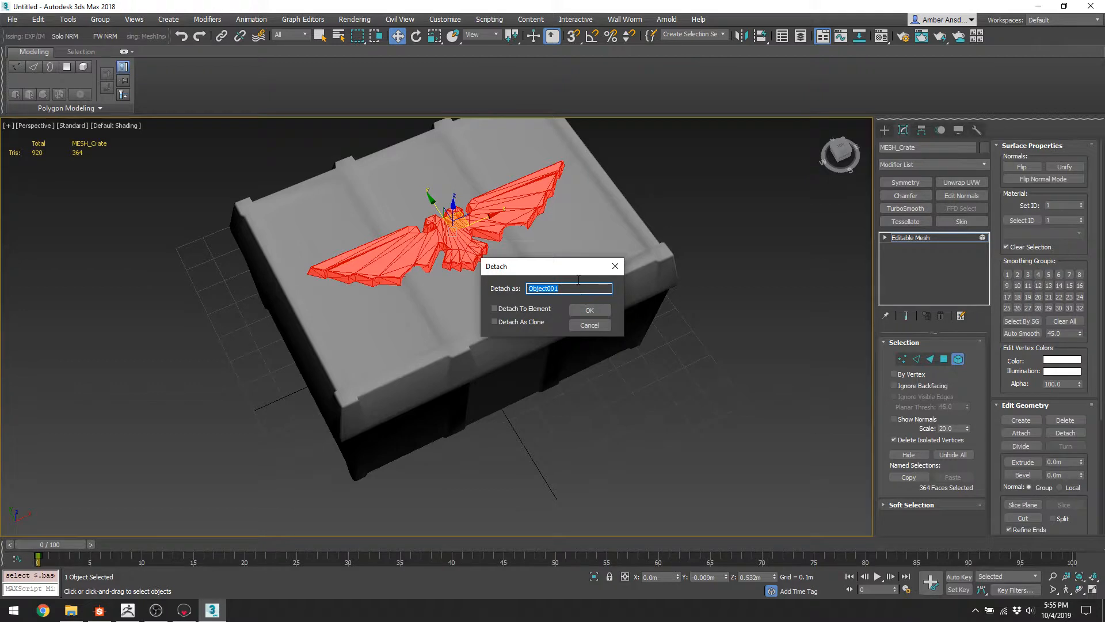
text(Eage)
key(Return)
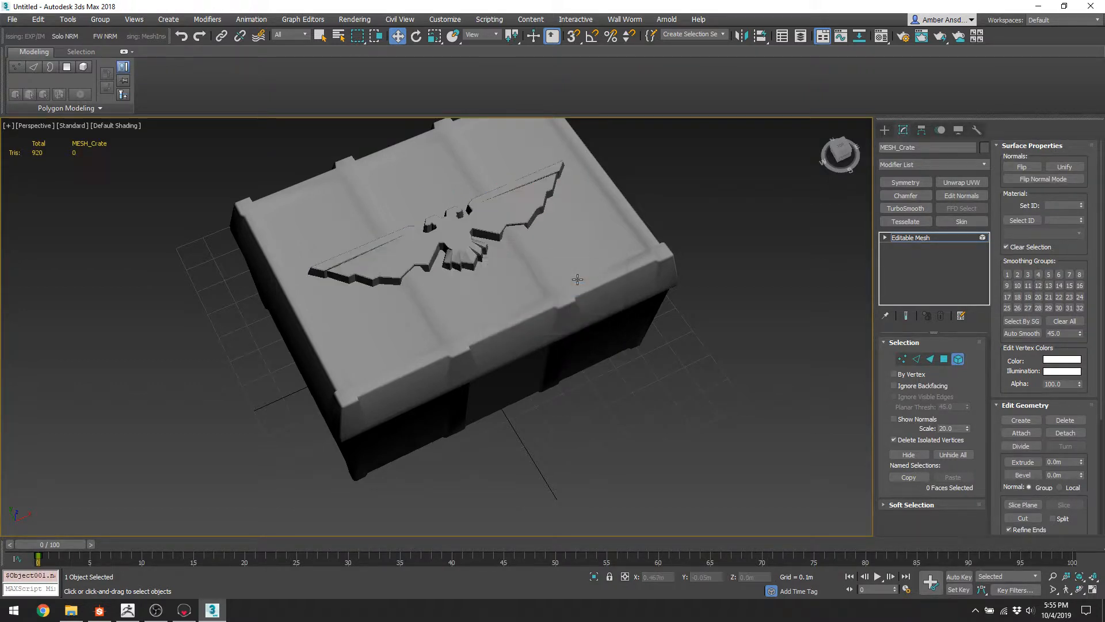
click(959, 359)
click(660, 410)
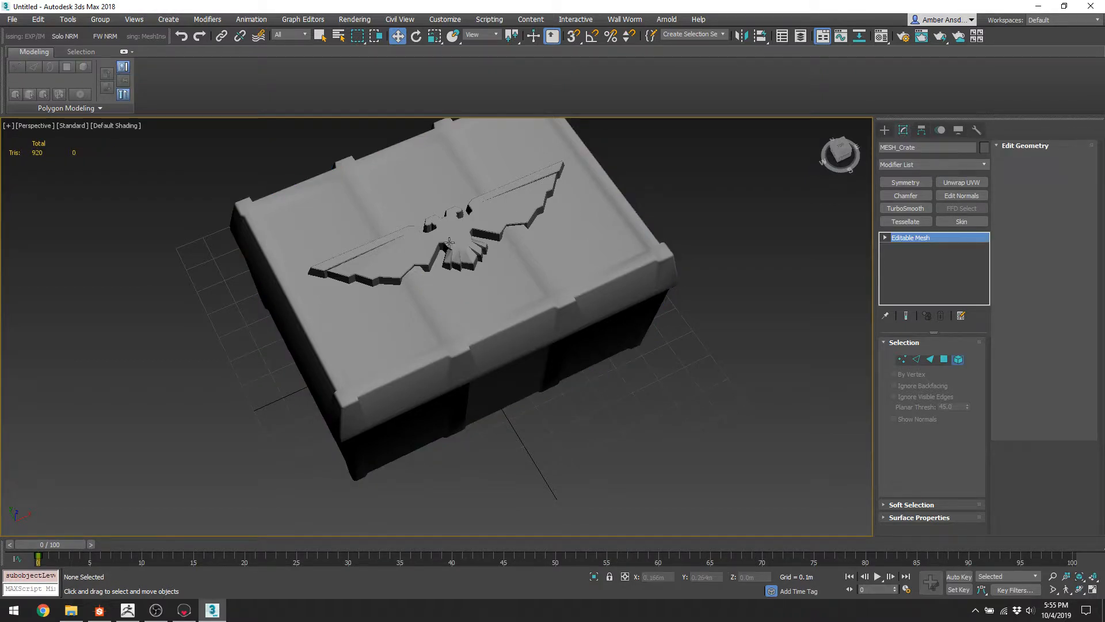
Reset all normals of the Eagle object with an Edit Normals modifier and collapse the modifier stack.
click(456, 246)
scroll(454, 252, up, 3)
scroll(453, 251, up, 2)
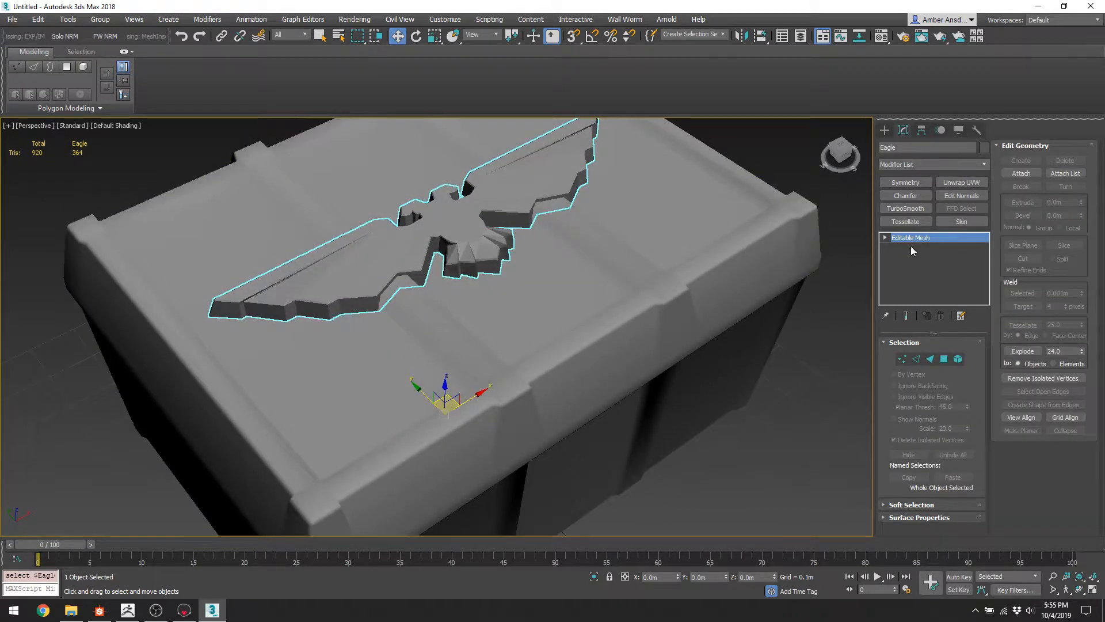
click(962, 196)
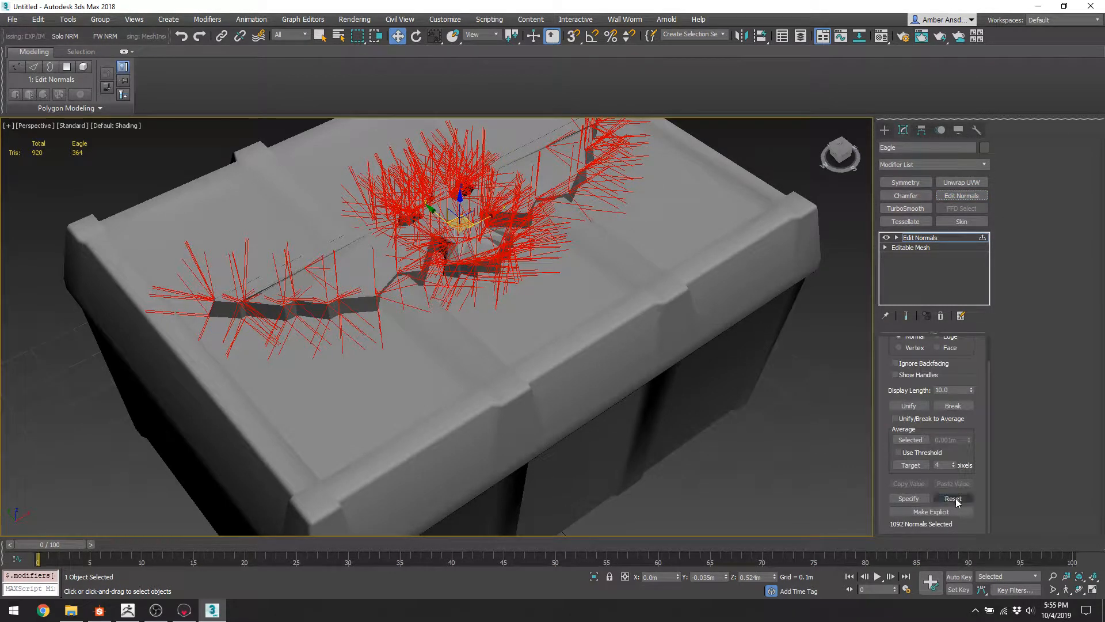
click(956, 499)
right_click(935, 266)
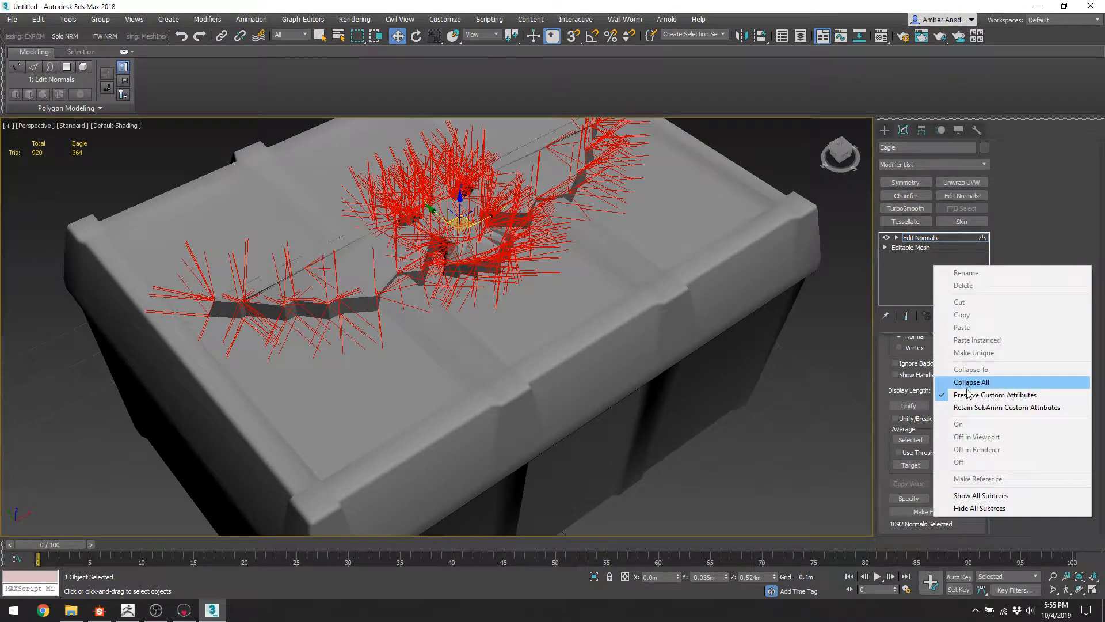
click(966, 384)
Convert the Eagle to an editable poly and smooth all its polygons together as one continuous surface.
right_click(949, 280)
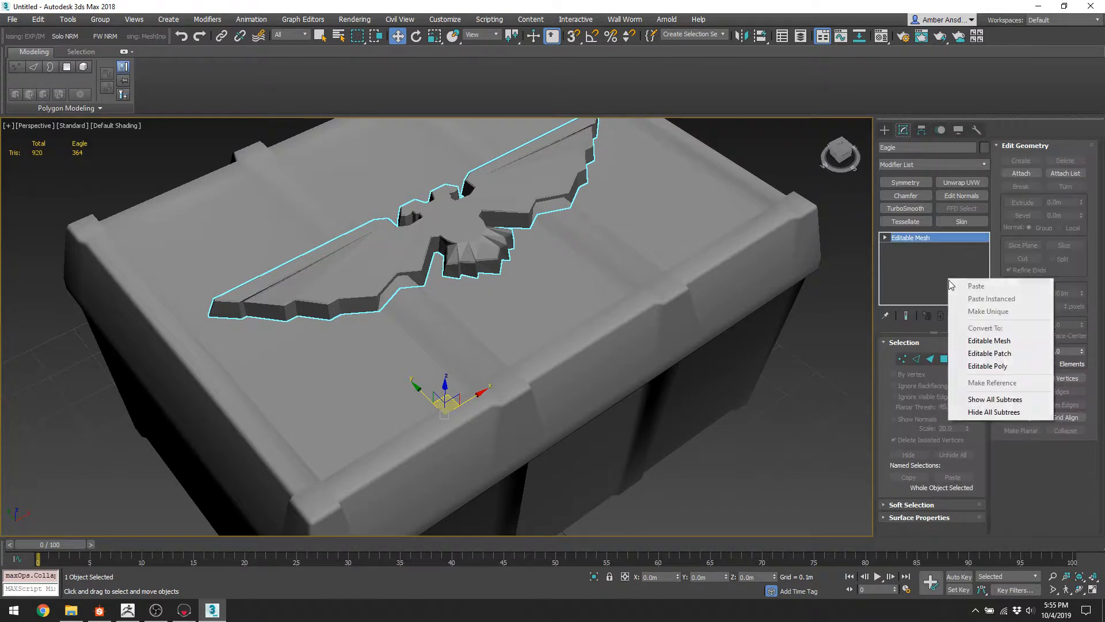
click(985, 367)
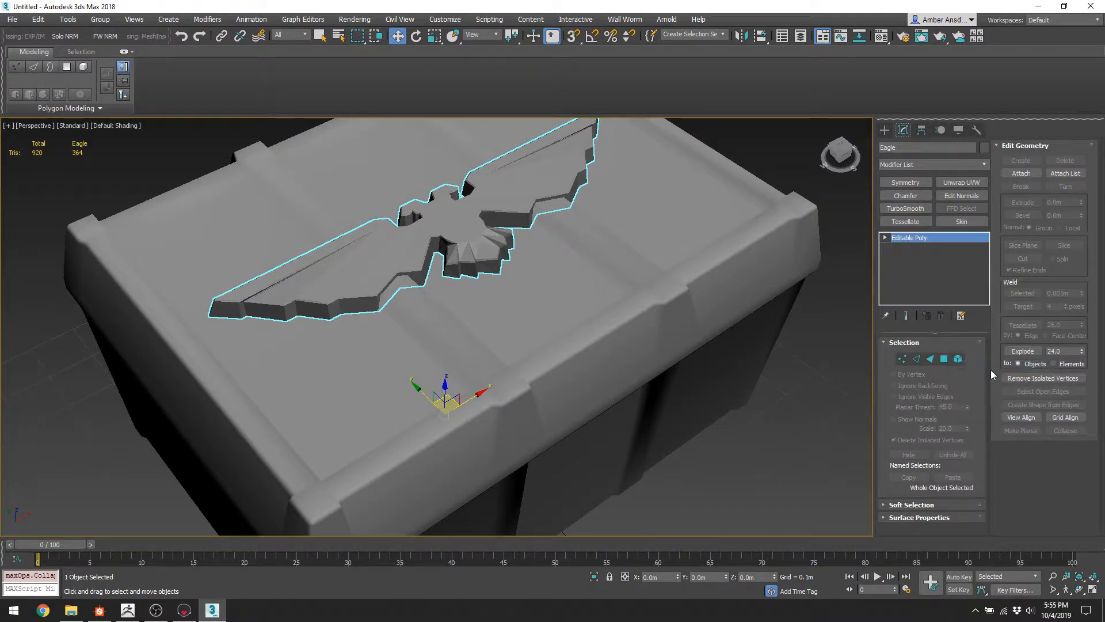
click(945, 358)
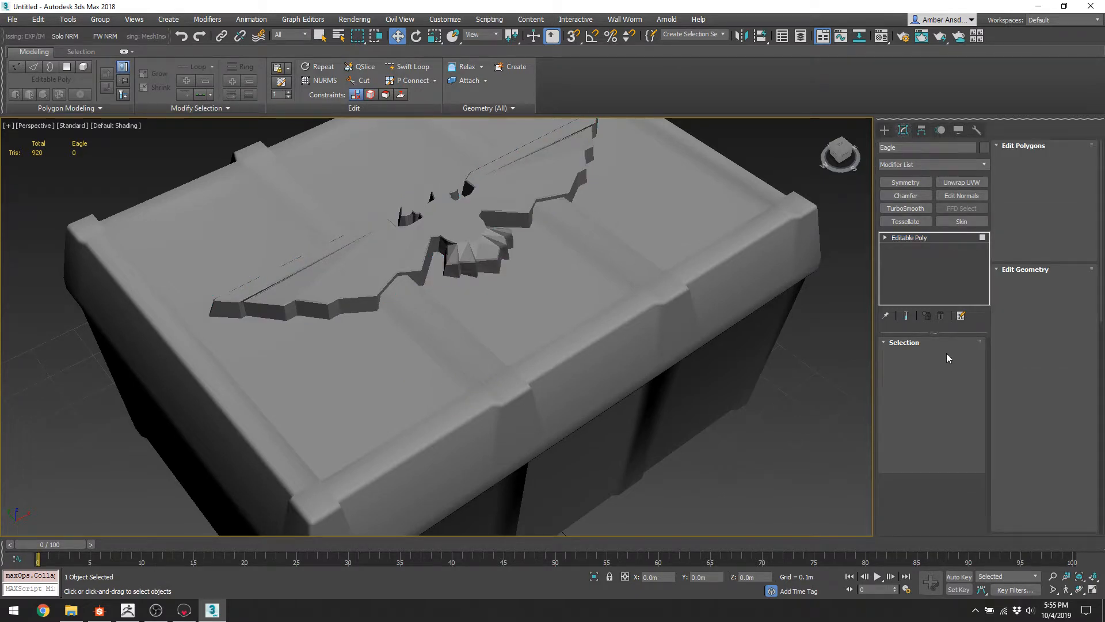
click(947, 354)
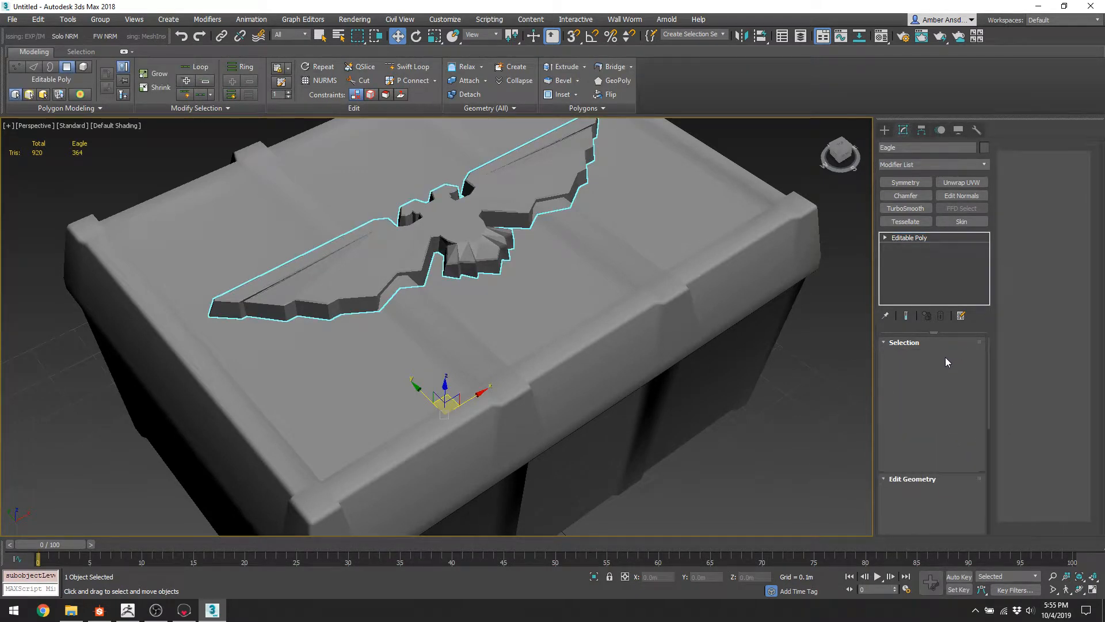
click(945, 358)
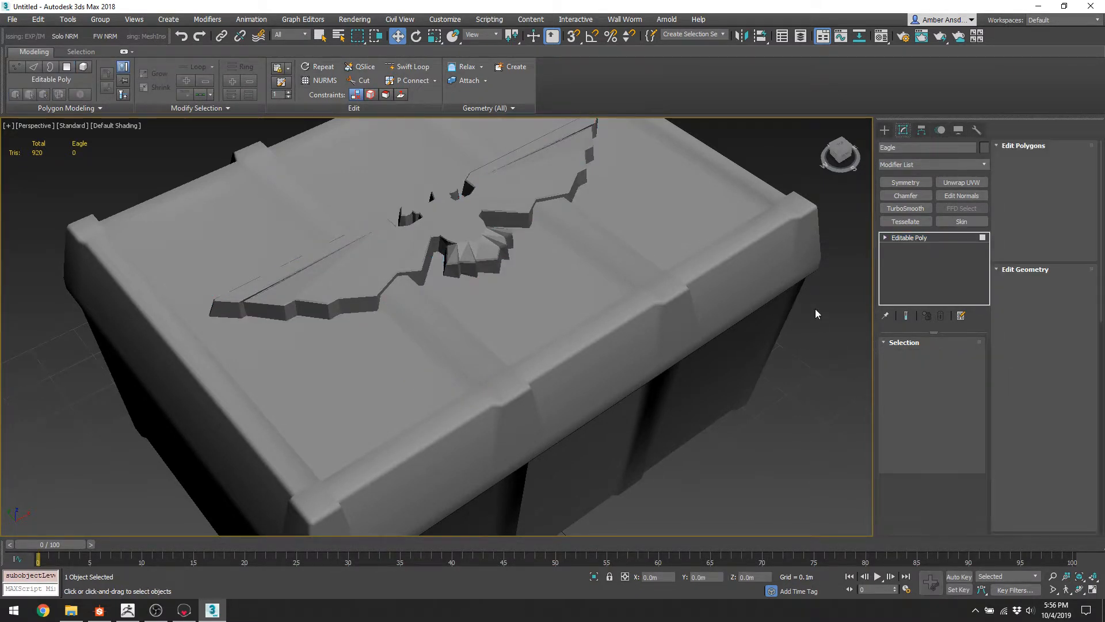
key(ctrl+a)
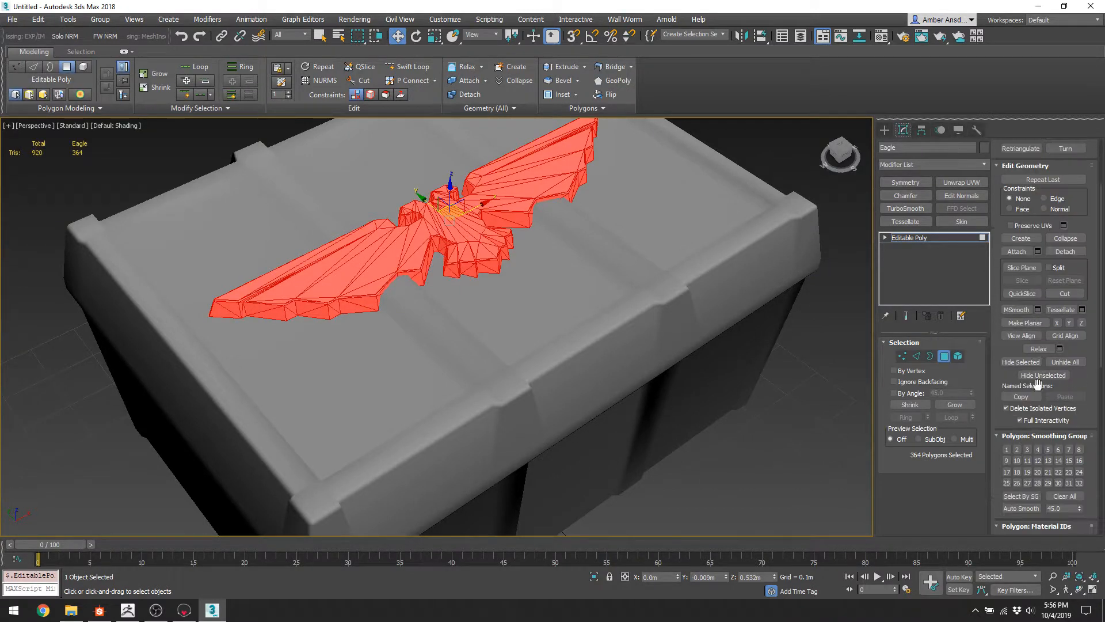
click(945, 356)
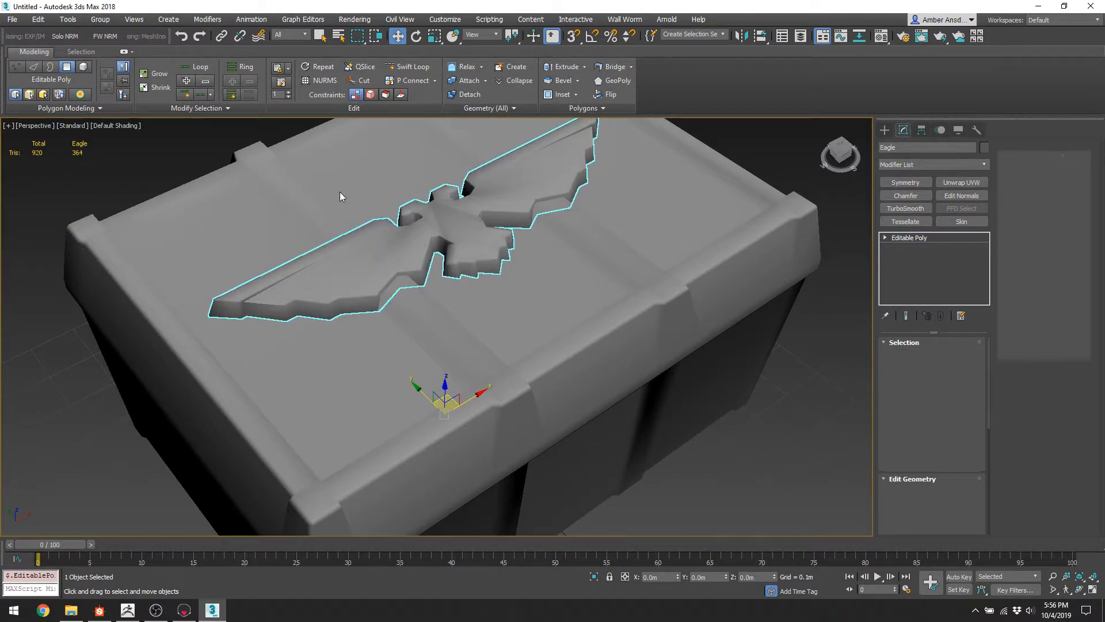
Export the selected crate and Eagle as an FBX named CrateLowBaker into Dropbox's SculptedTexturesDemo folder, keeping the current export options.
scroll(795, 383, down, 10)
ctrl+click(748, 410)
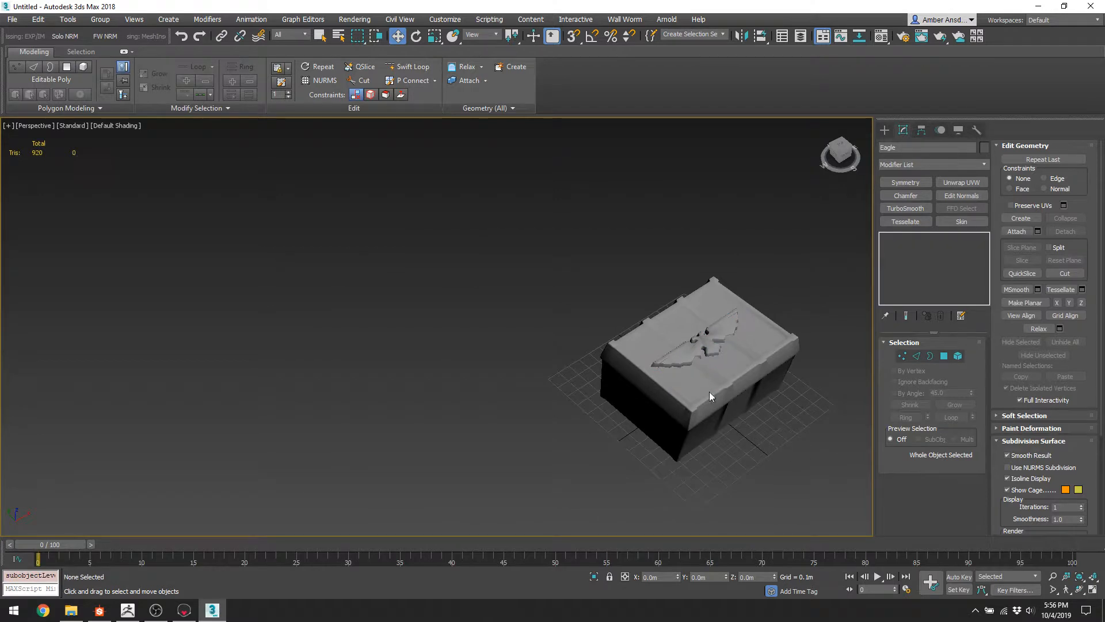
click(12, 19)
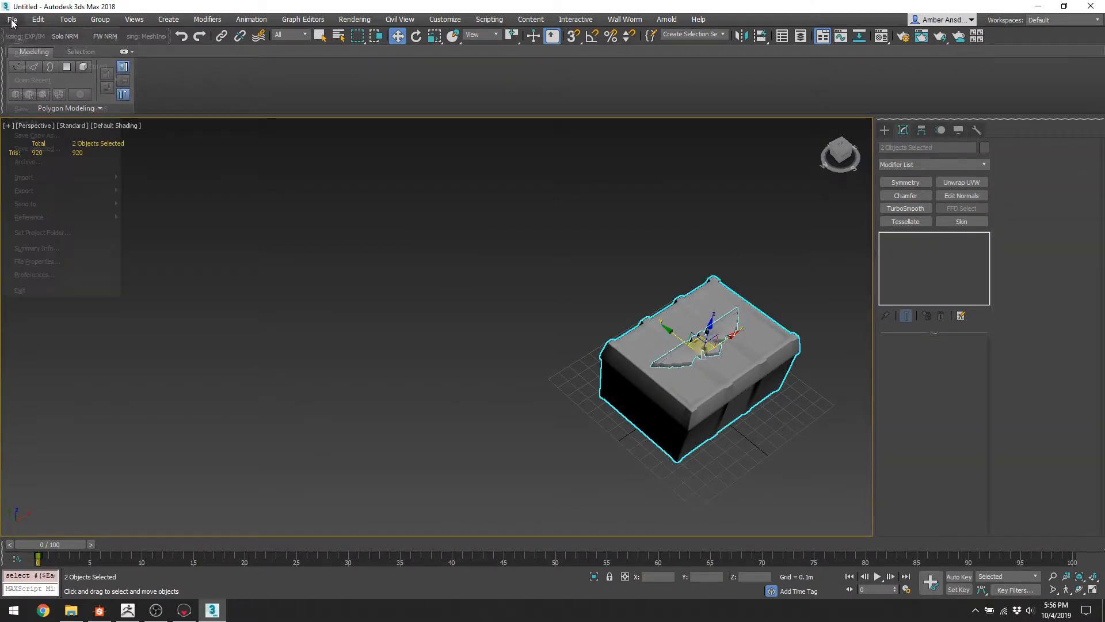
mouse_move(63, 196)
click(172, 211)
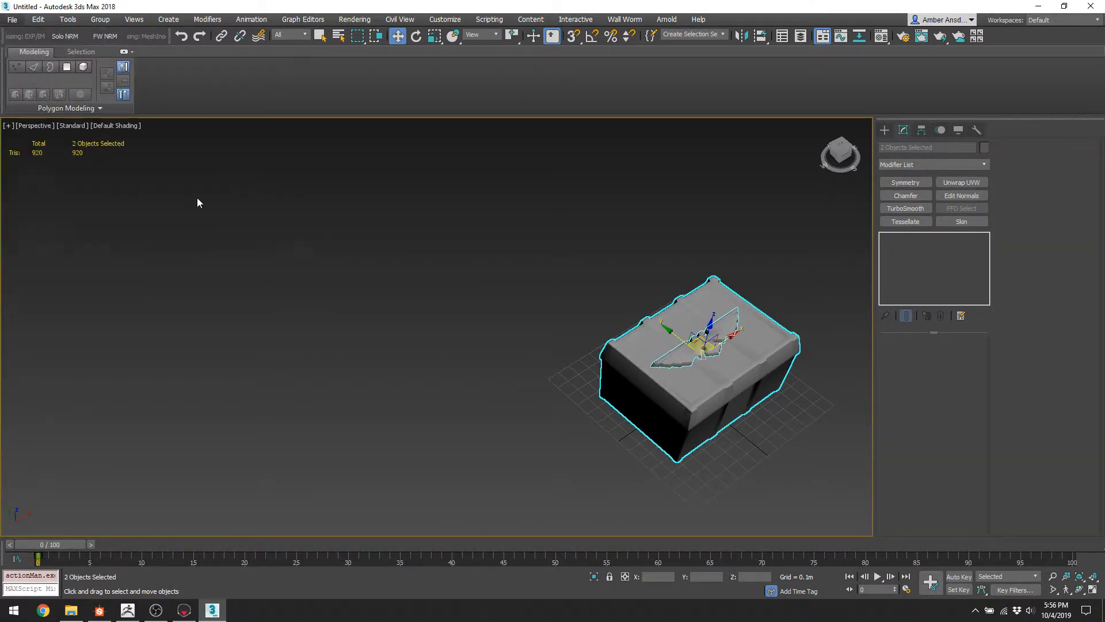
click(38, 87)
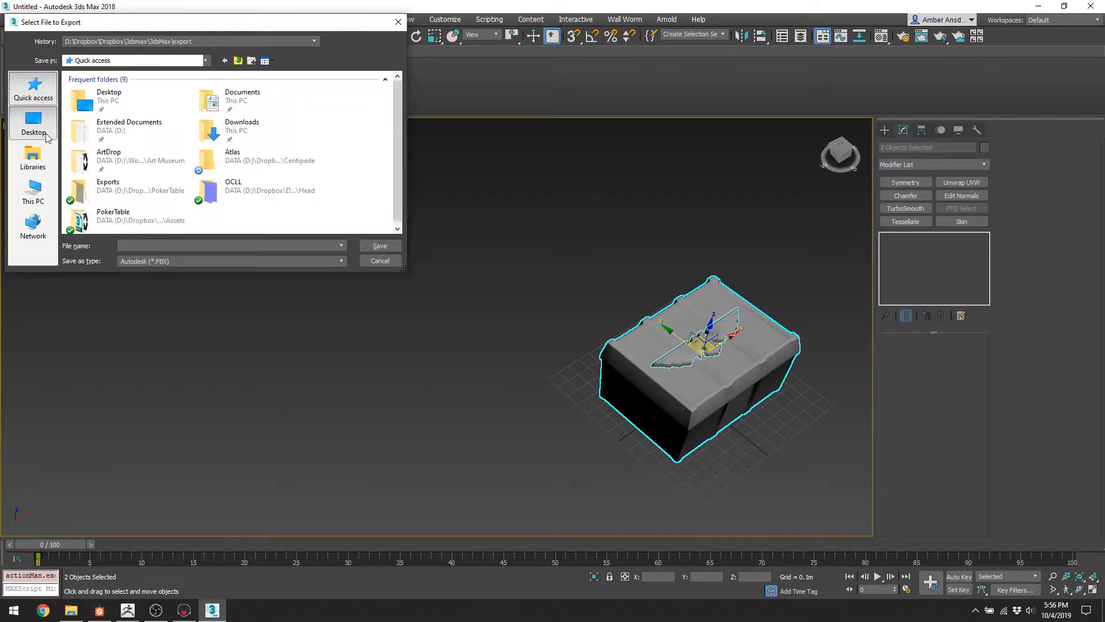
click(33, 123)
click(100, 131)
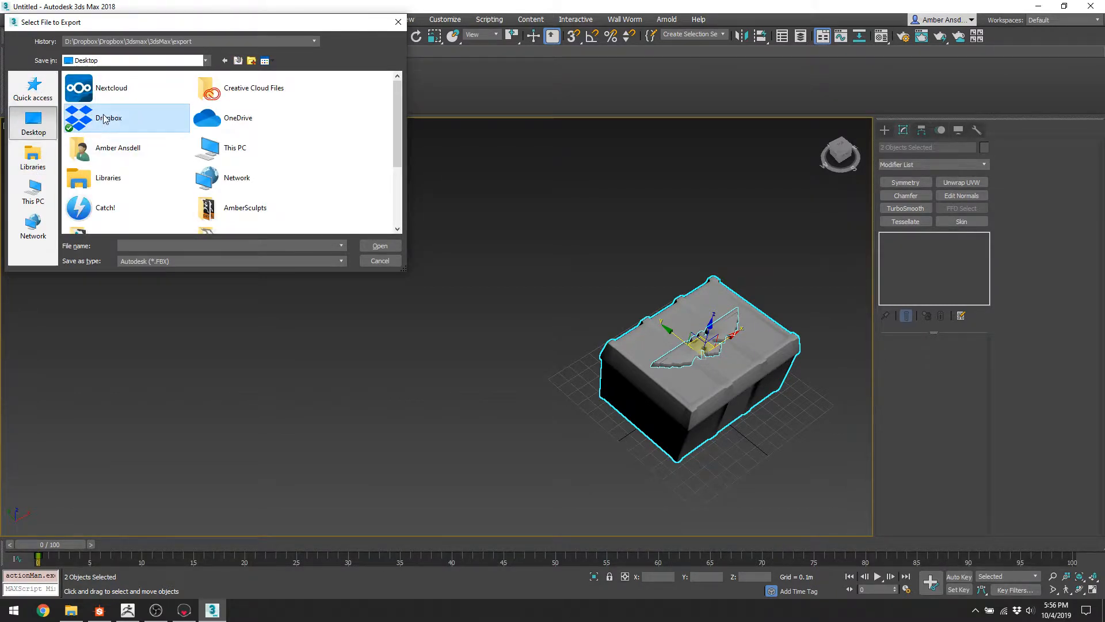
double_click(104, 119)
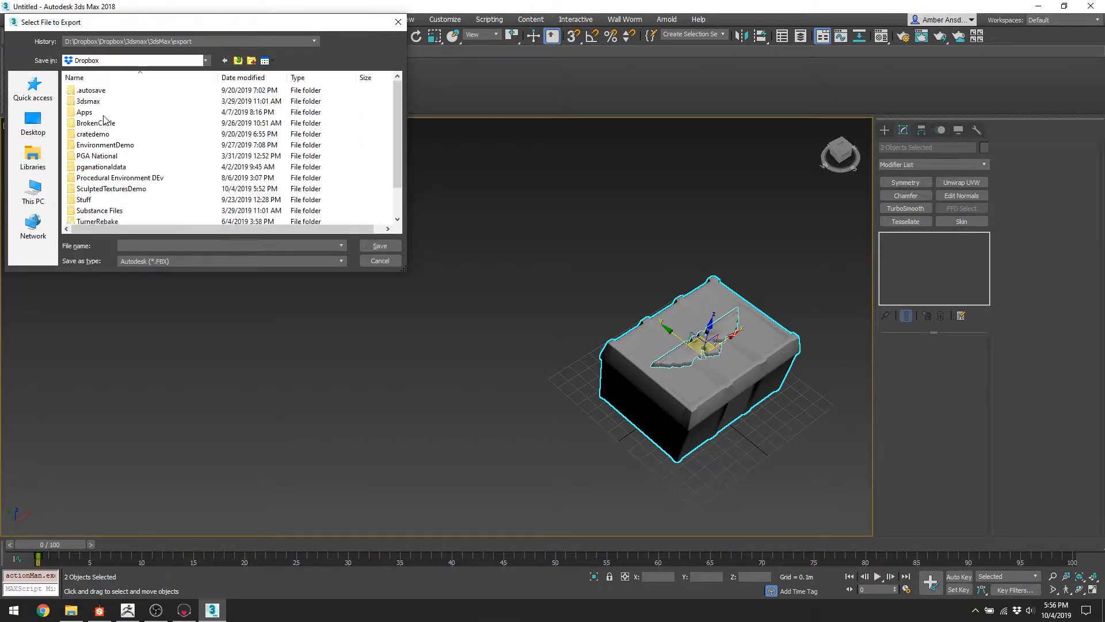
double_click(122, 188)
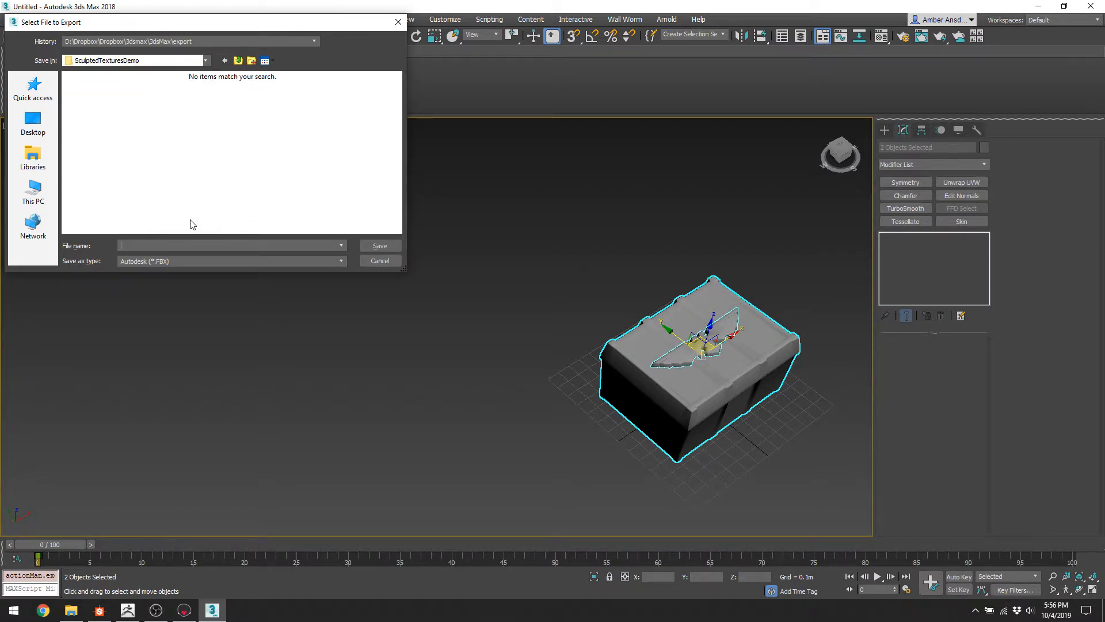
text(CrateLowBaker)
key(Return)
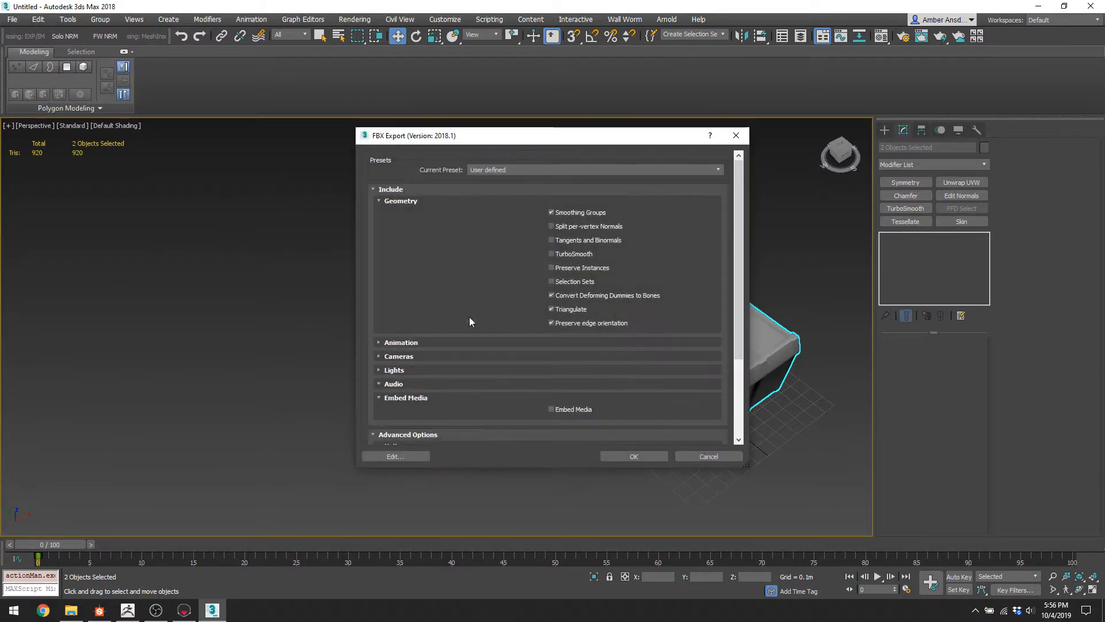
click(633, 456)
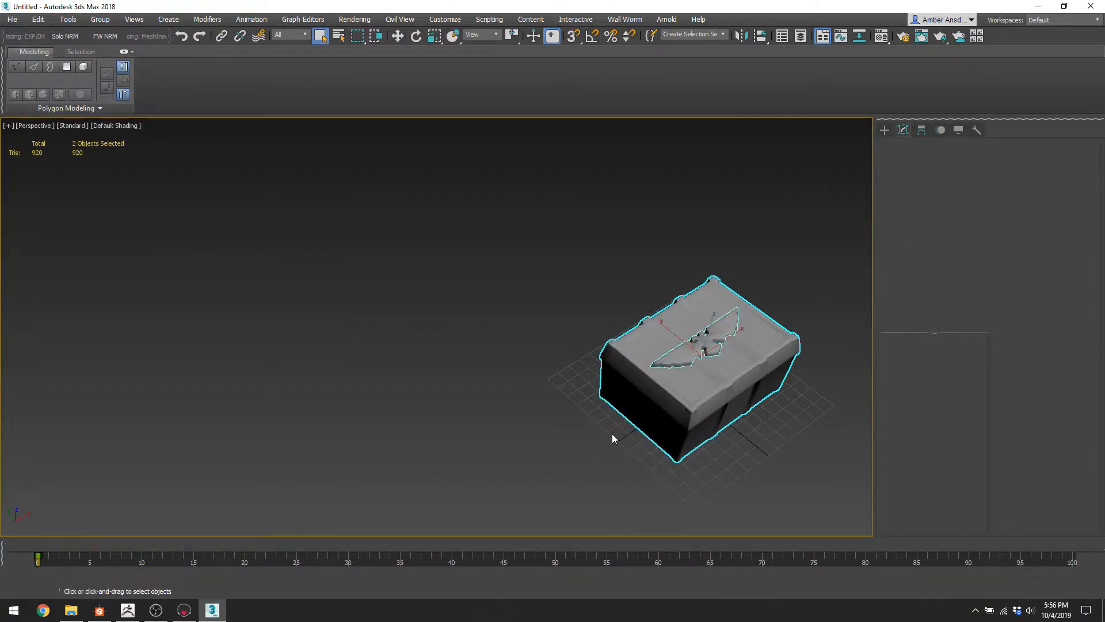
Switch to Marmoset Toolbag and import the CrateLowBaker file from the SculptedTexturesDemo folder into the scene.
key(alt+Tab)
key(alt+Tab)
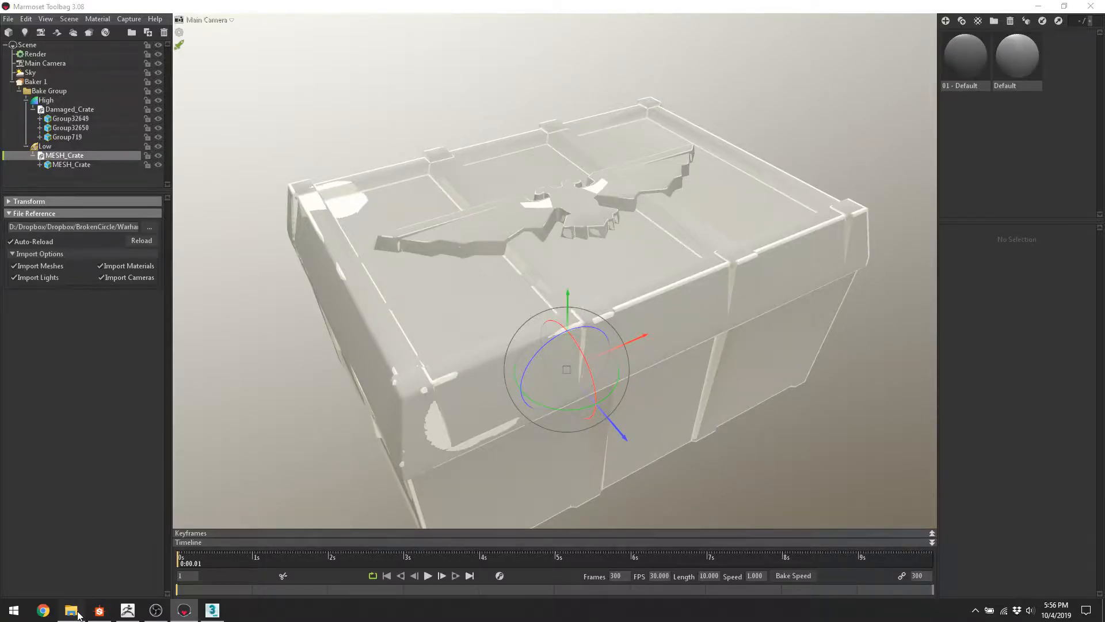
click(75, 611)
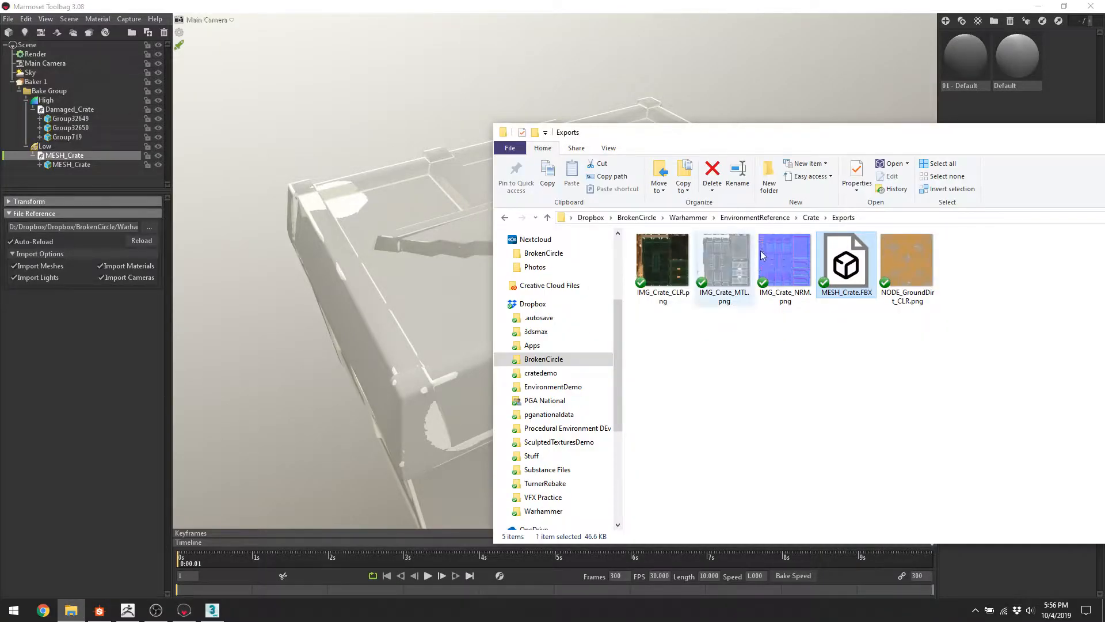
click(559, 442)
drag(907, 265, 405, 79)
click(340, 99)
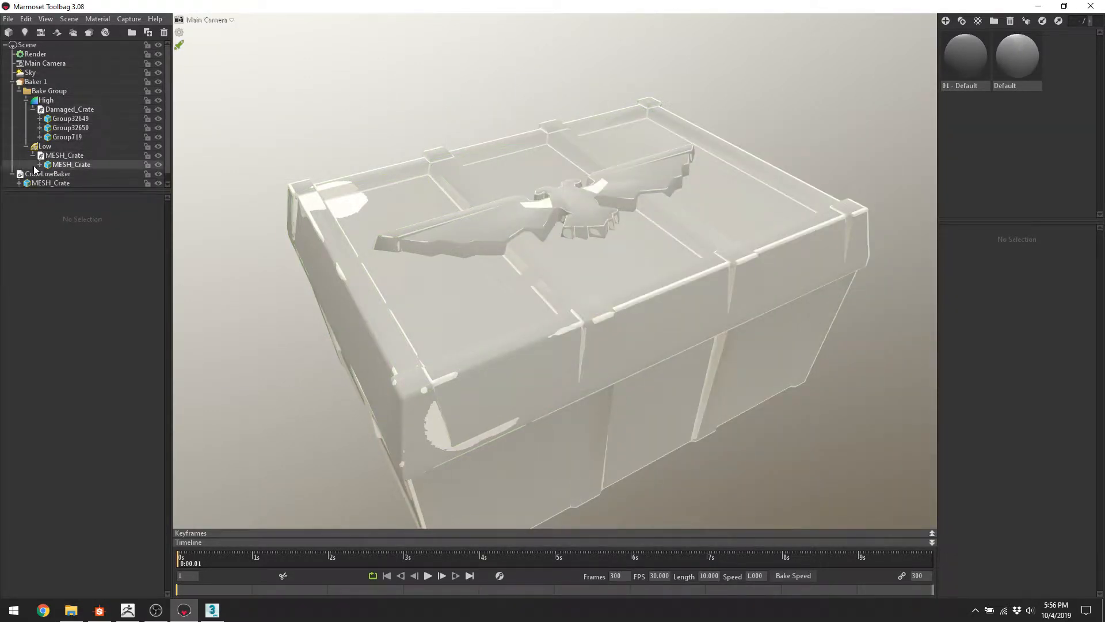
Replace MESH_Crate with CrateLowBaker in the baker's Low group, moving the old MESH_Crate outside the baker and hiding it.
drag(39, 175, 23, 68)
scroll(55, 164, down, 1)
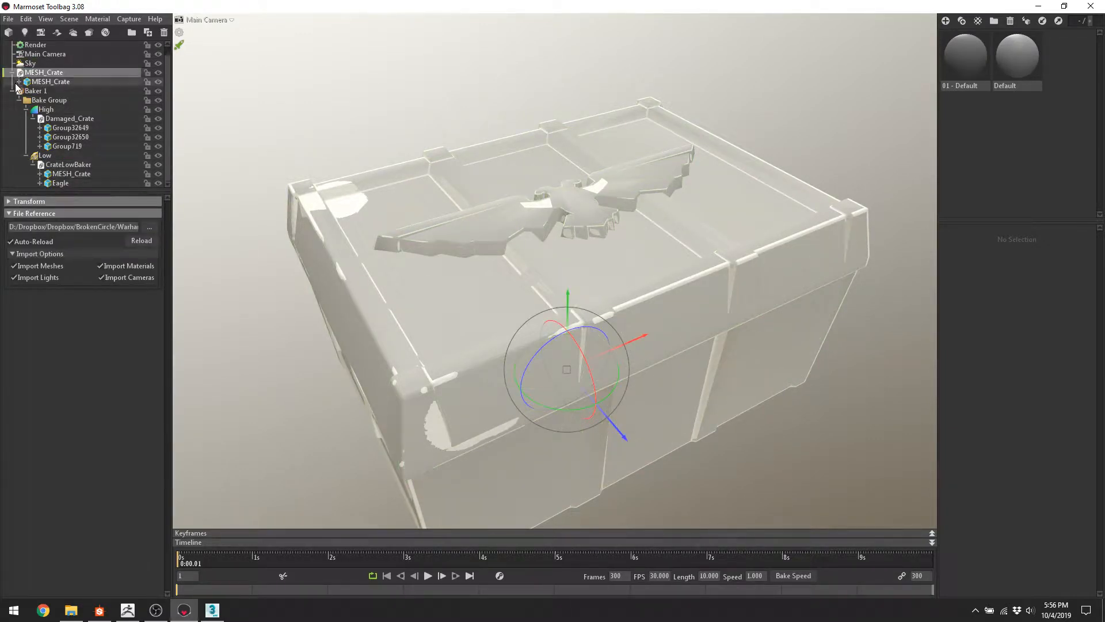
click(161, 73)
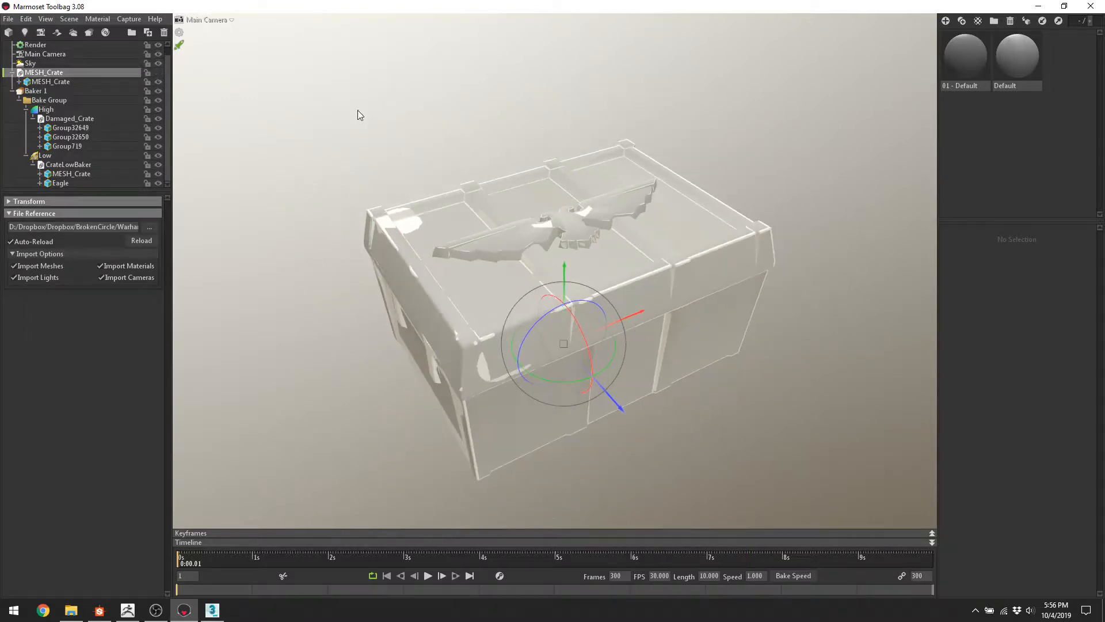
Select the high-poly meshes Group32650 and Group719 with the low-poly Eagle and move them together along the red axis, clear of the crate.
click(662, 248)
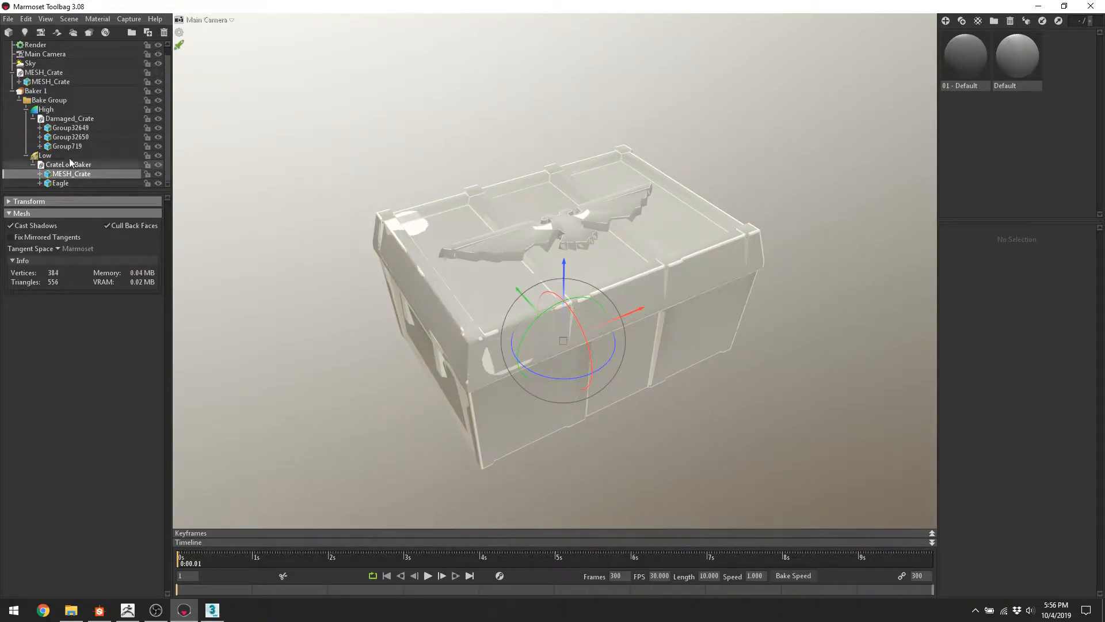
click(81, 137)
click(79, 146)
click(78, 137)
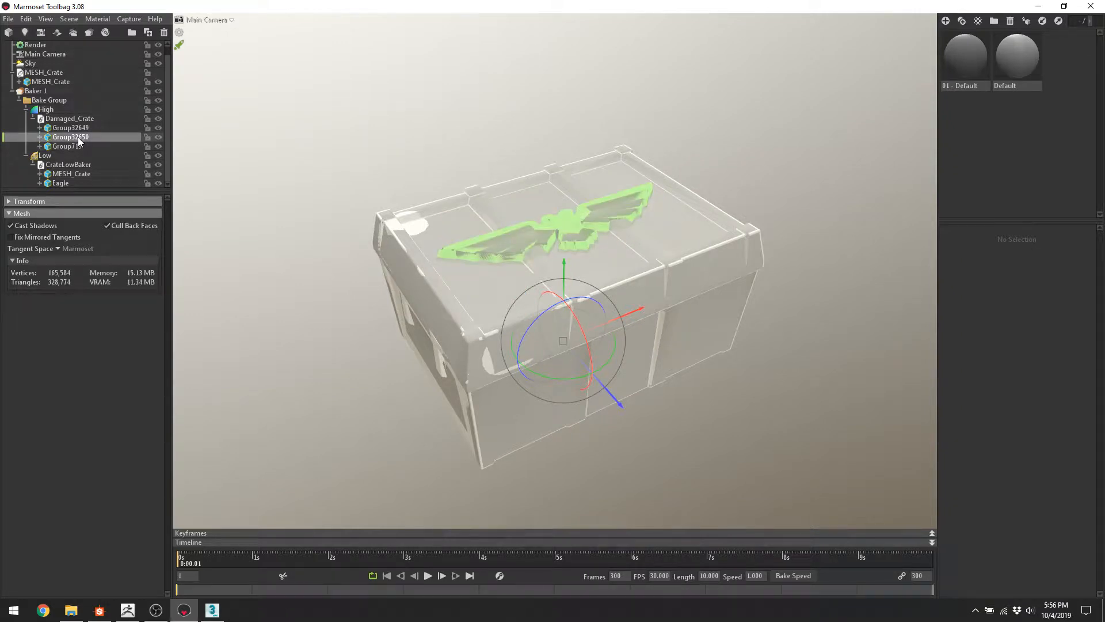
click(73, 149)
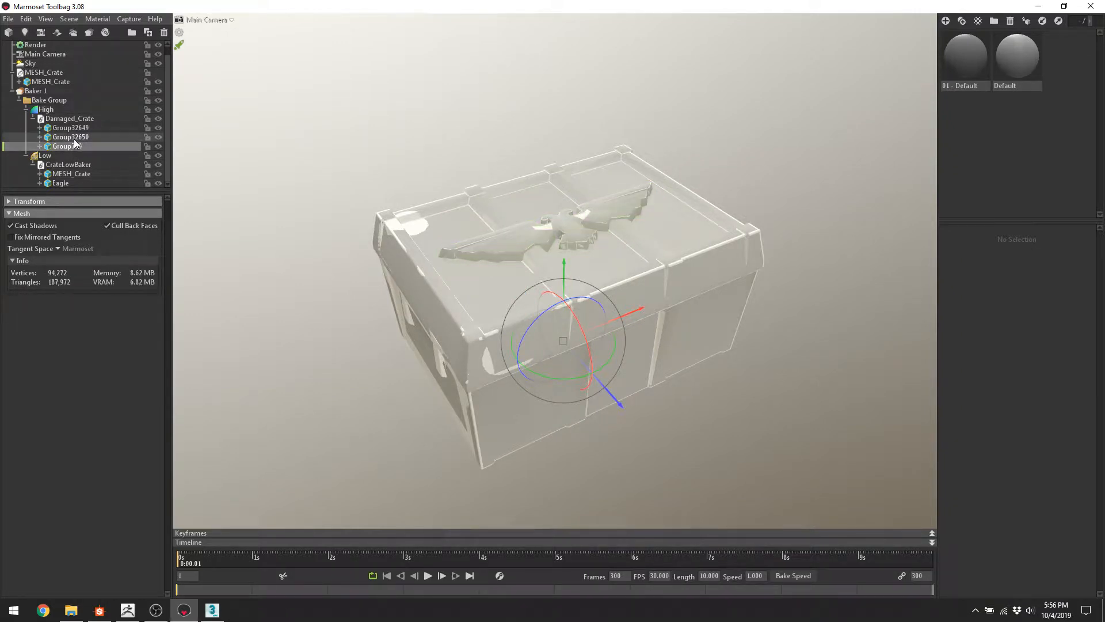
ctrl+click(74, 140)
ctrl+click(65, 183)
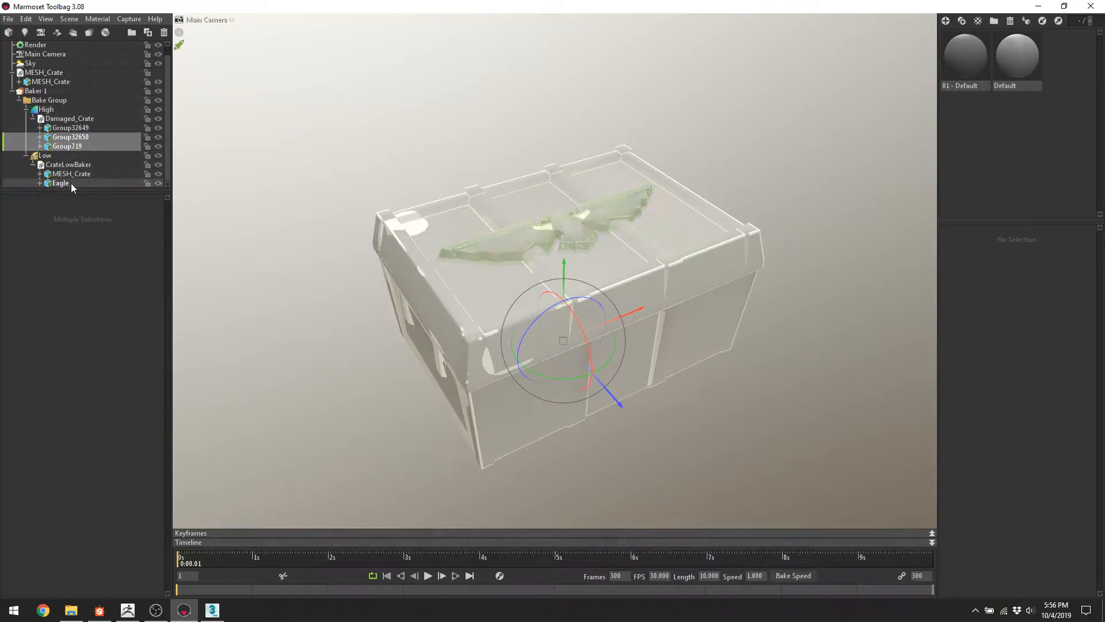
drag(636, 312, 869, 224)
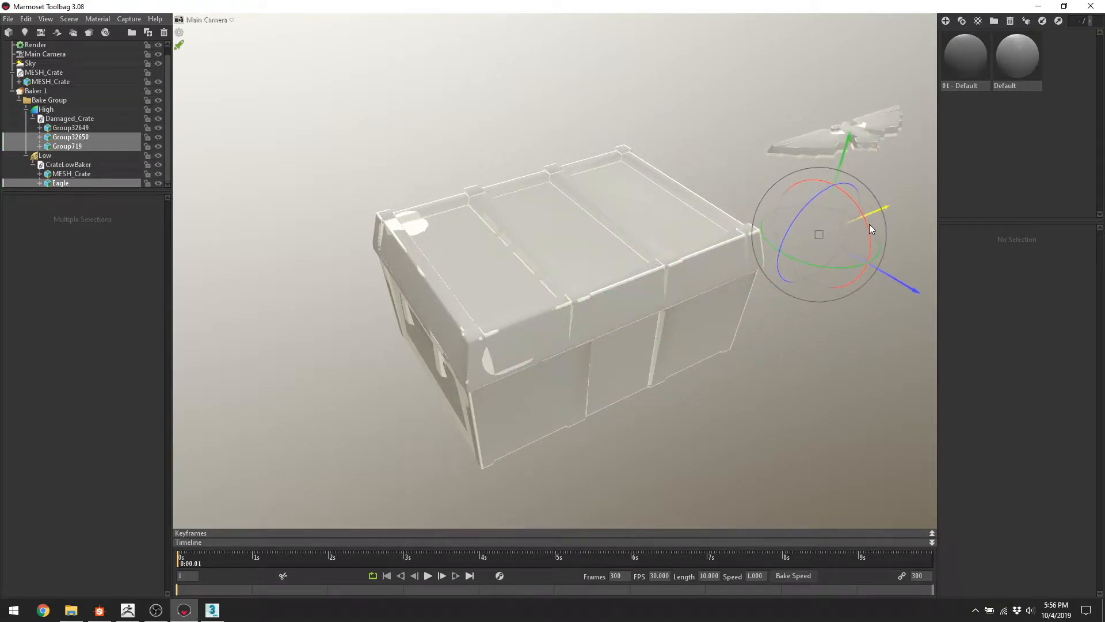
Display the Low group's bake cage and examine how it encloses the separated eagle and the crate's lid.
click(712, 102)
scroll(730, 119, up, 3)
middle_drag(731, 119, 496, 220)
scroll(496, 220, up, 2)
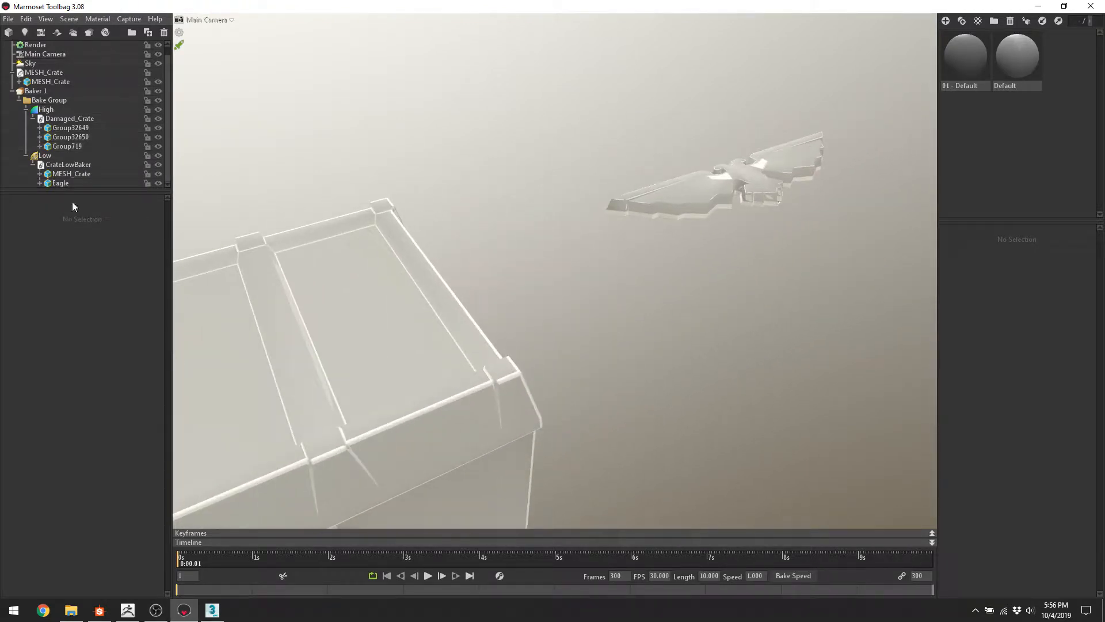
click(73, 155)
scroll(305, 236, up, 2)
middle_drag(766, 254, 455, 337)
scroll(455, 336, up, 5)
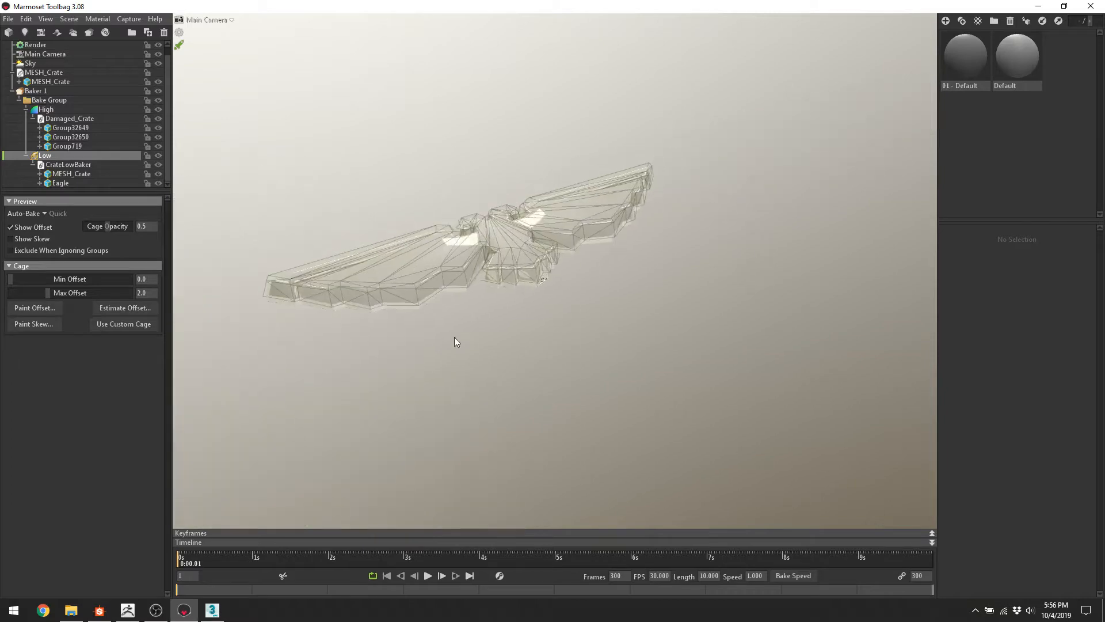
scroll(552, 297, up, 4)
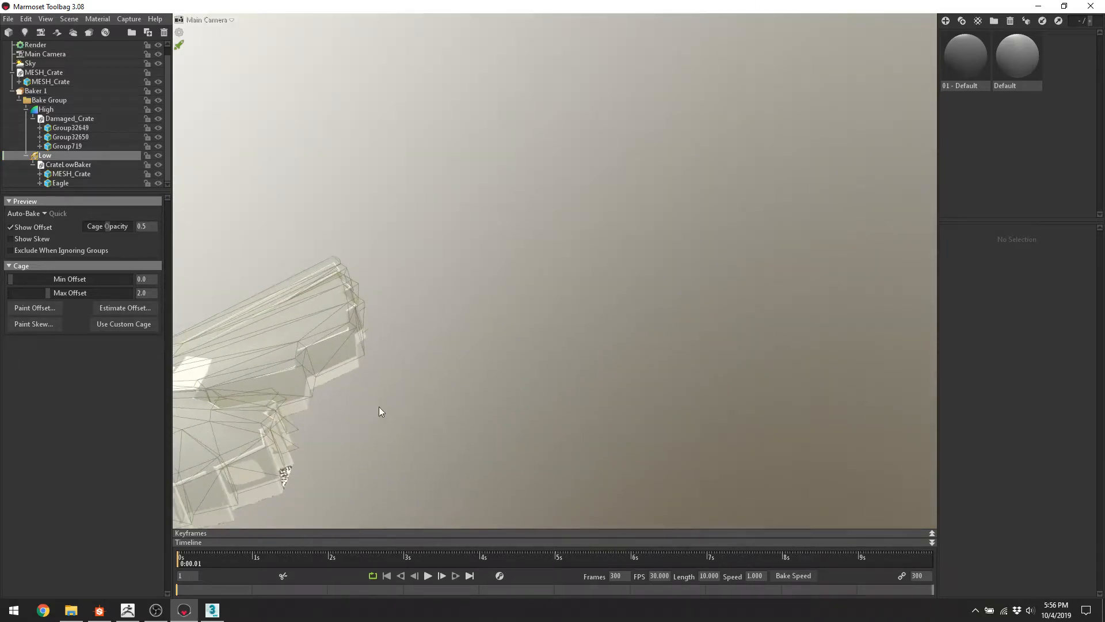
drag(499, 379, 674, 225)
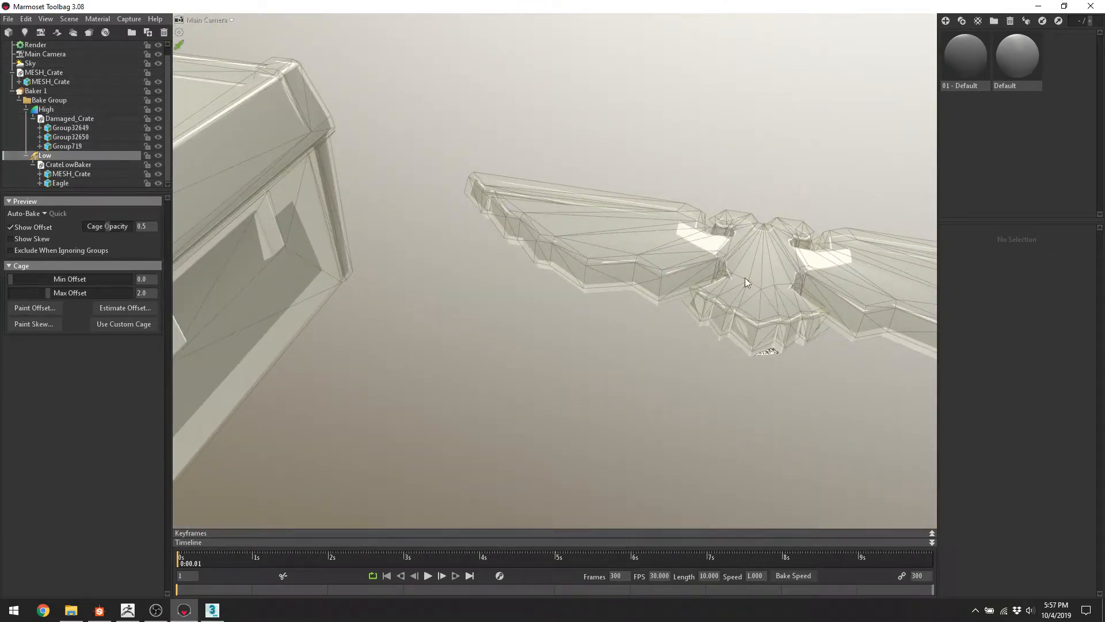
drag(723, 337, 612, 295)
drag(778, 299, 461, 155)
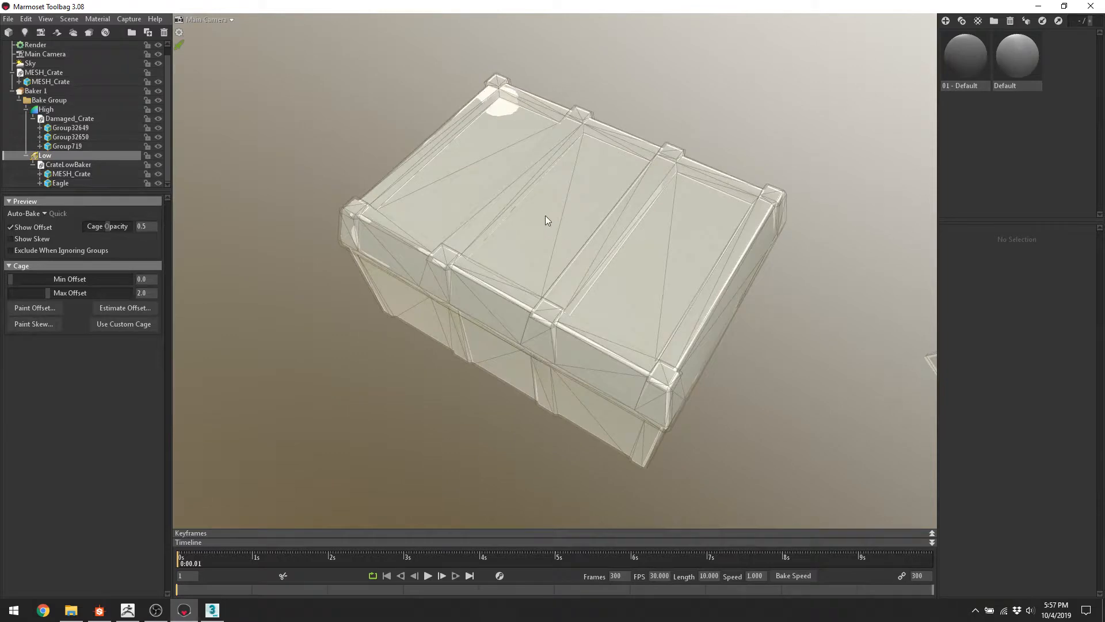
drag(546, 217, 720, 303)
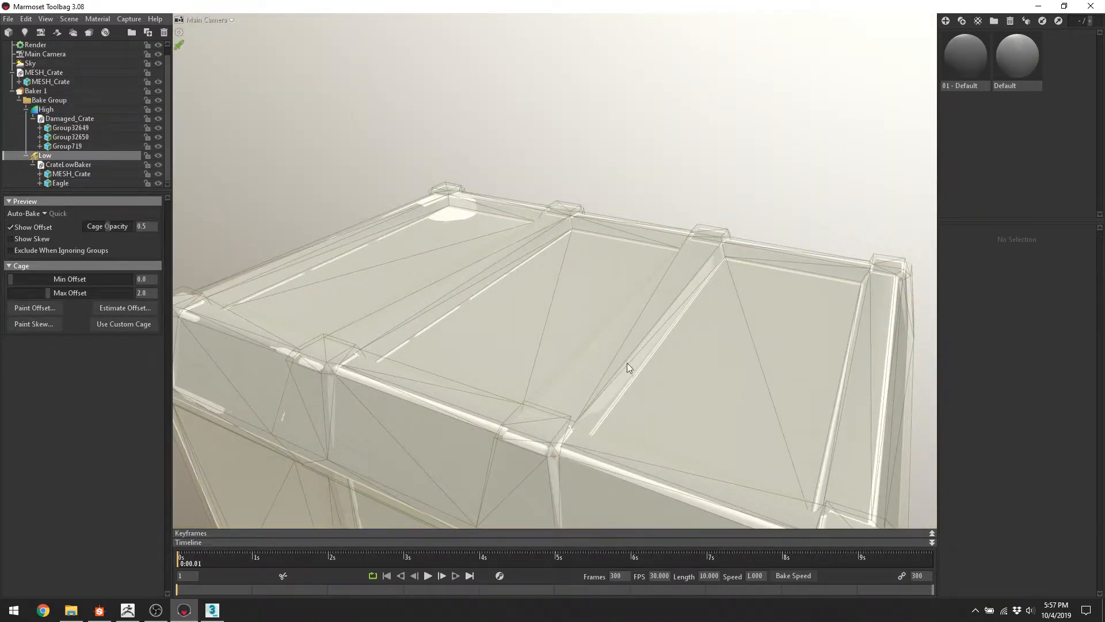
drag(627, 364, 524, 254)
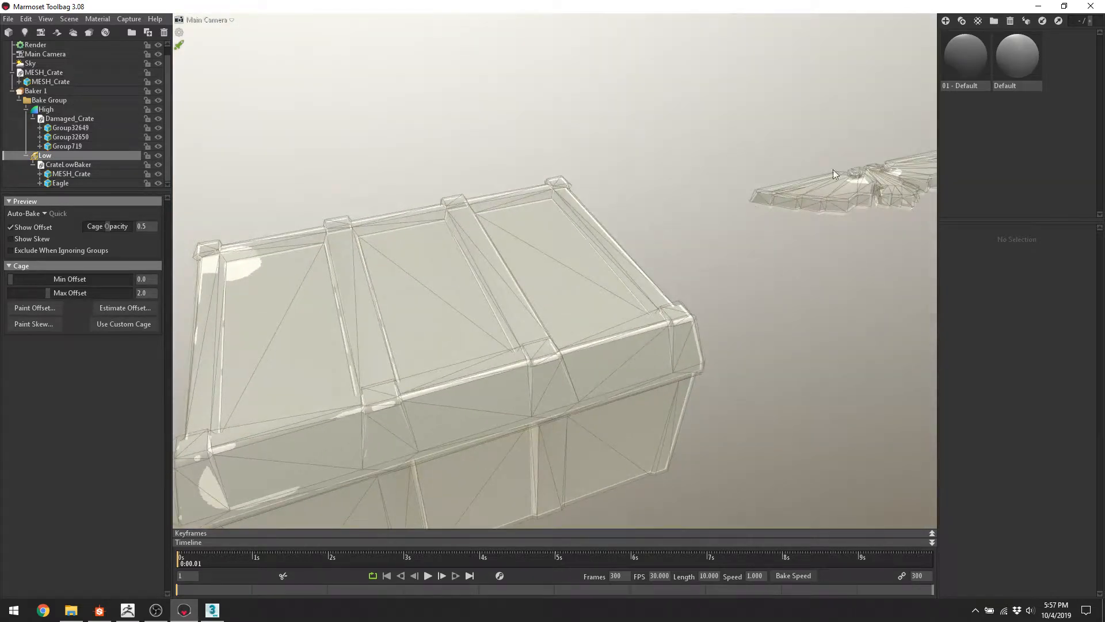
Collapse the Bake Group and Baker 1 hierarchies in the scene outline.
click(19, 101)
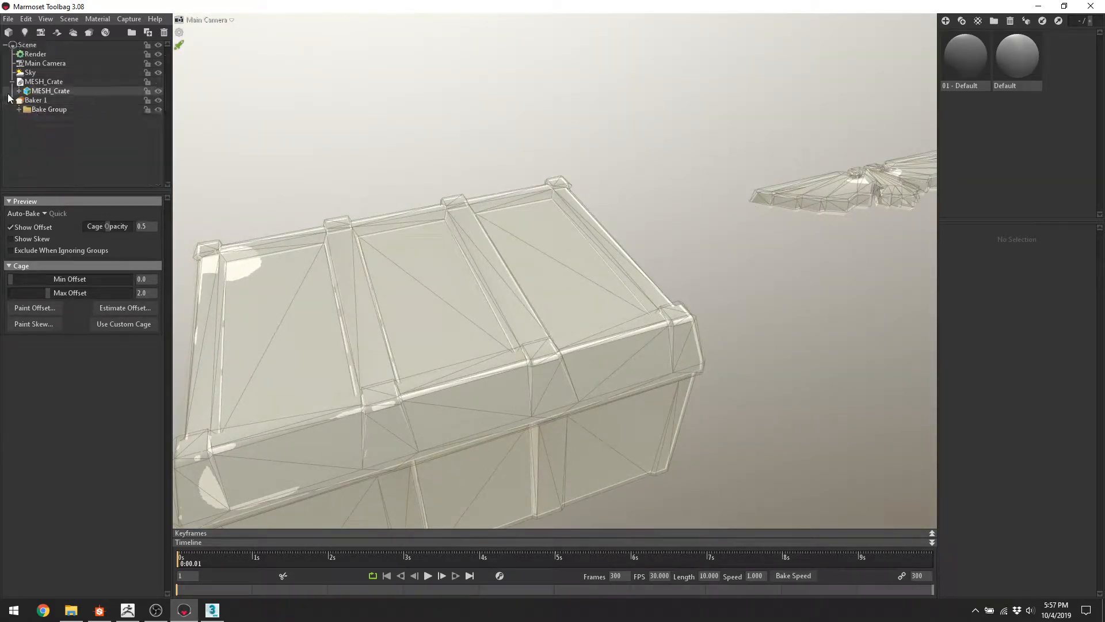
click(12, 101)
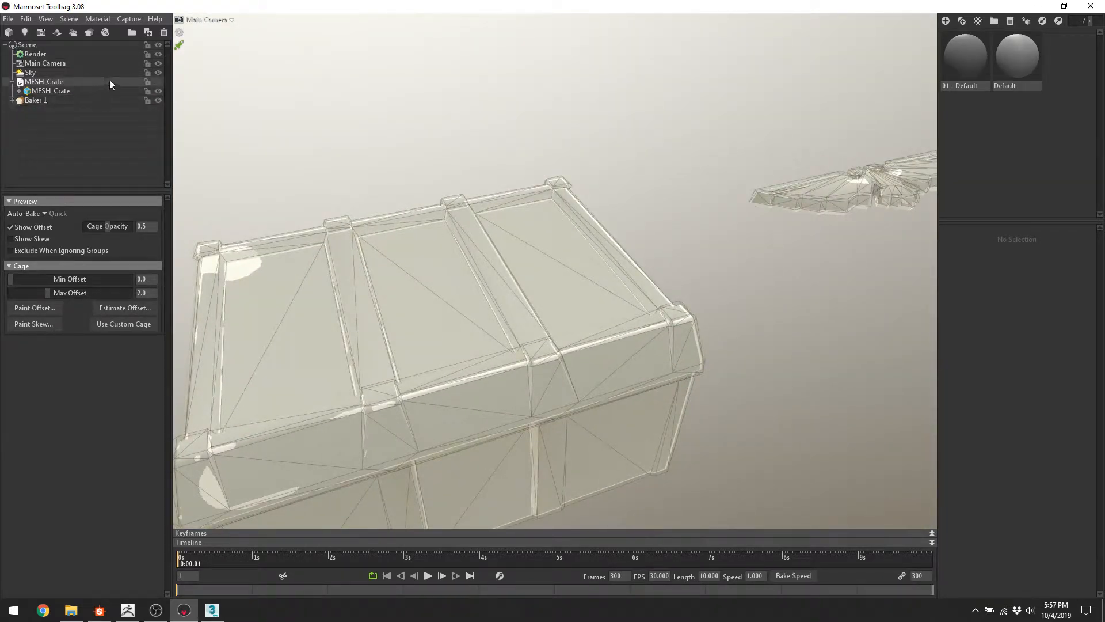
Hide Baker 1, show MESH_Crate and examine the original crate with the eagle on its lid.
click(159, 101)
click(158, 81)
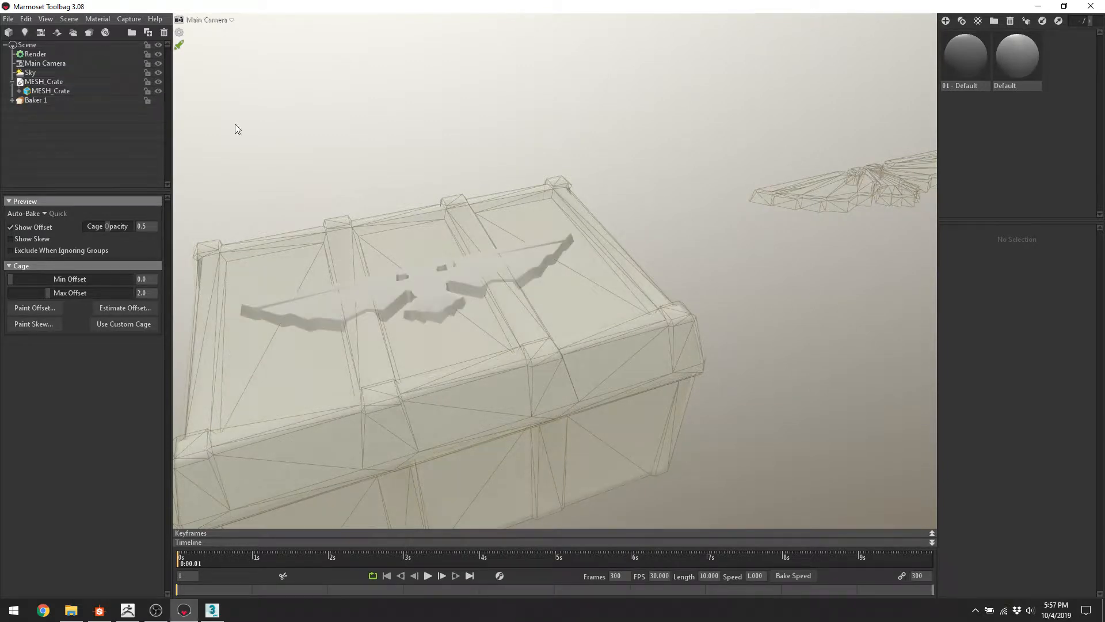
click(44, 81)
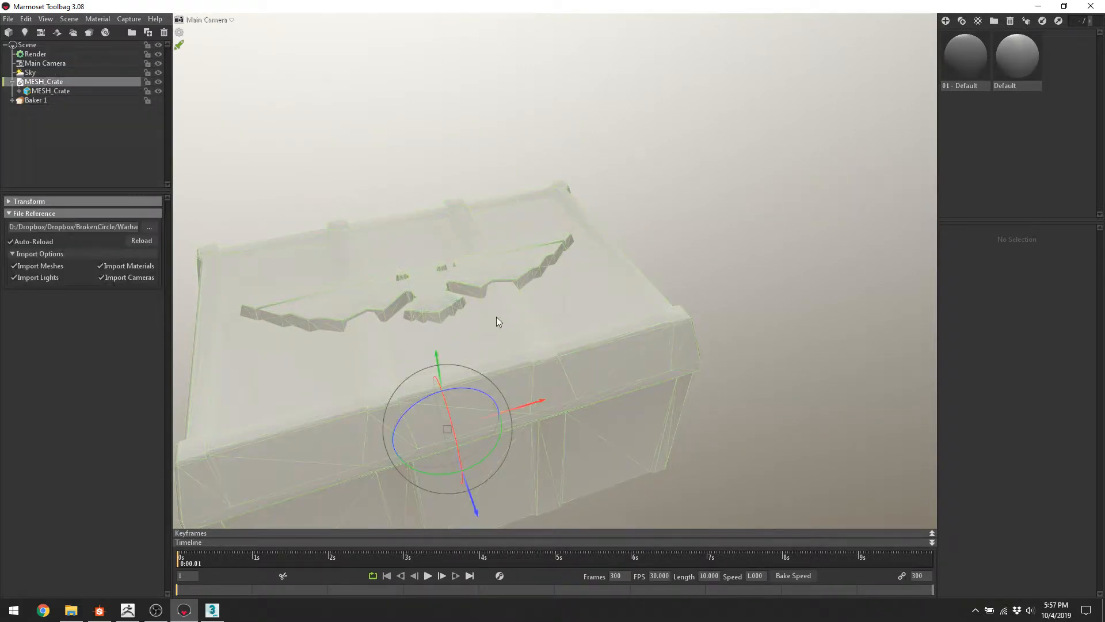
drag(496, 317, 671, 282)
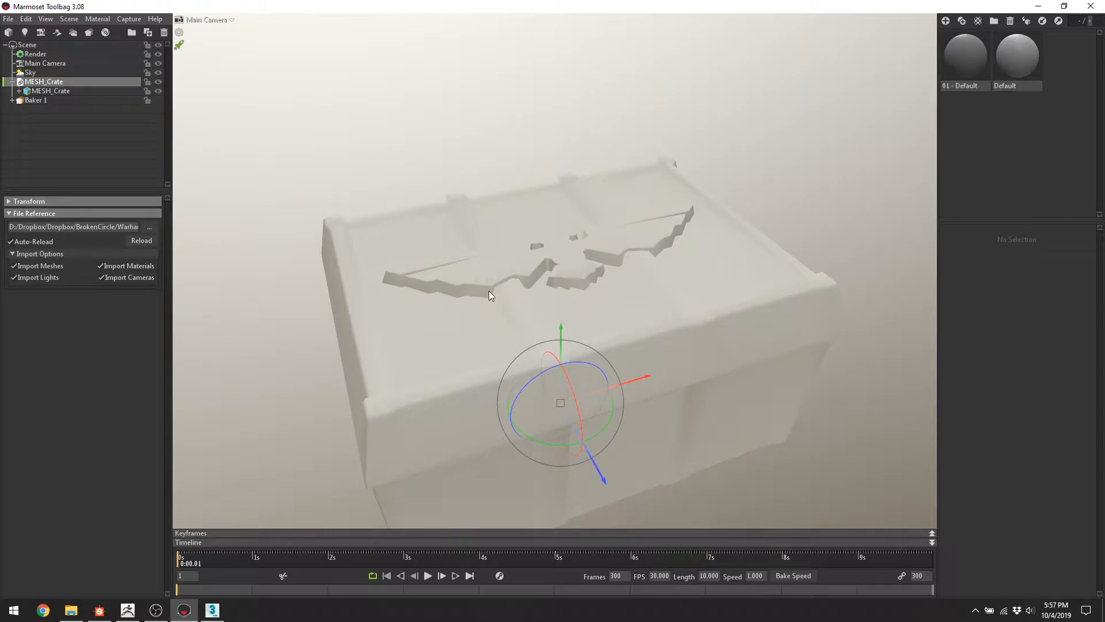
alt+drag(638, 266, 637, 299)
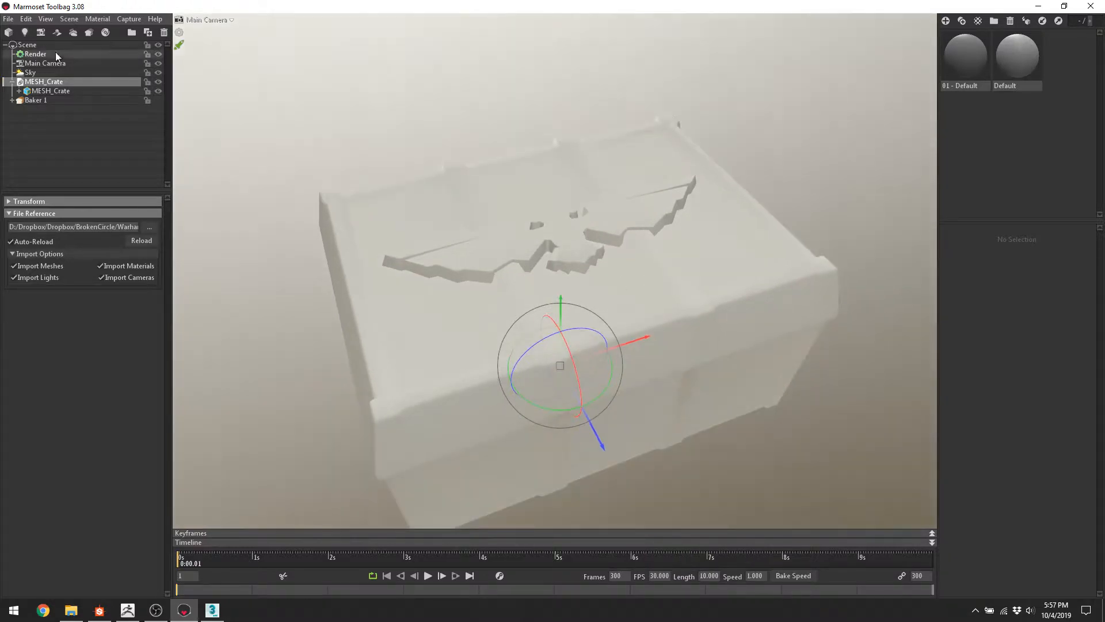
Hide MESH_Crate, show Baker 1 again with its High and Low groups expanded, and examine the crate beside the separated eagle.
click(12, 82)
click(12, 91)
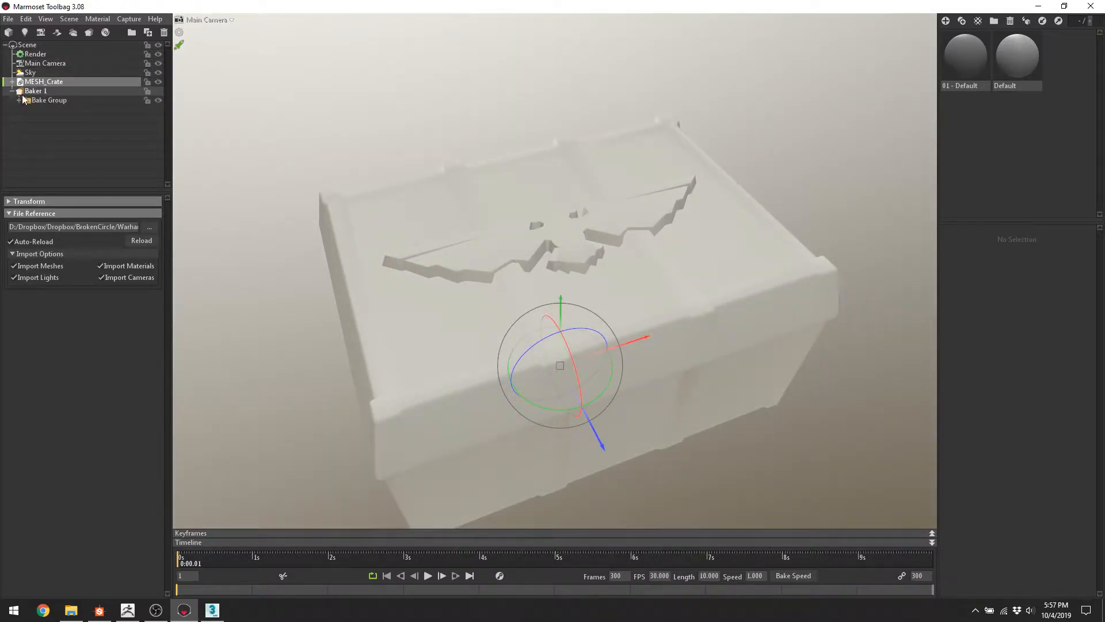
click(19, 101)
click(33, 118)
click(33, 137)
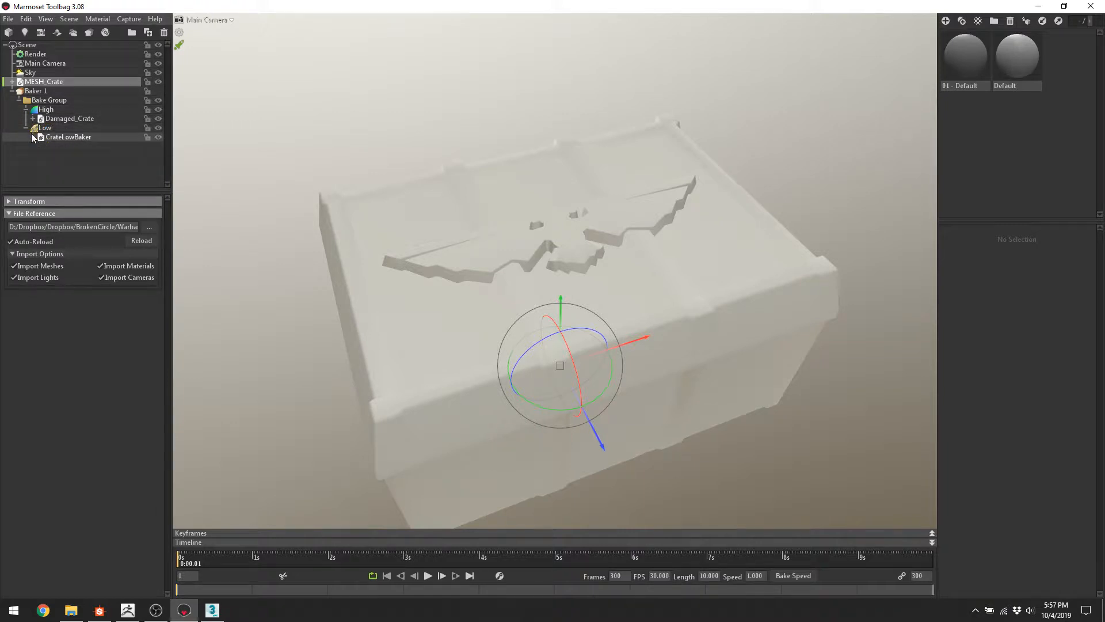
click(158, 82)
click(158, 92)
scroll(440, 258, down, 4)
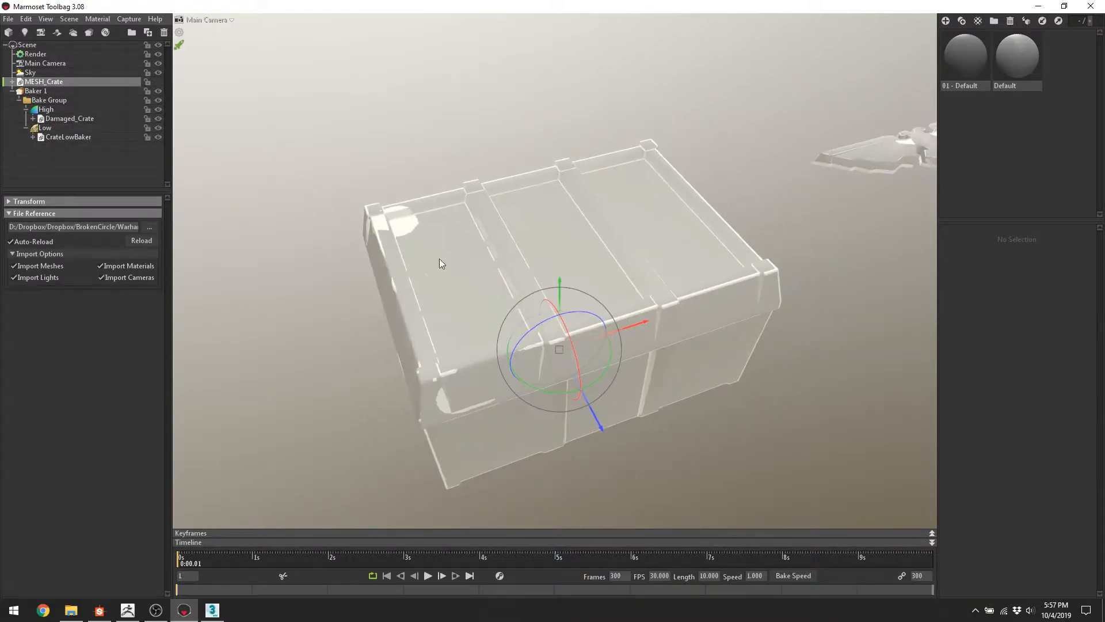
middle_drag(552, 239, 429, 258)
scroll(446, 270, up, 3)
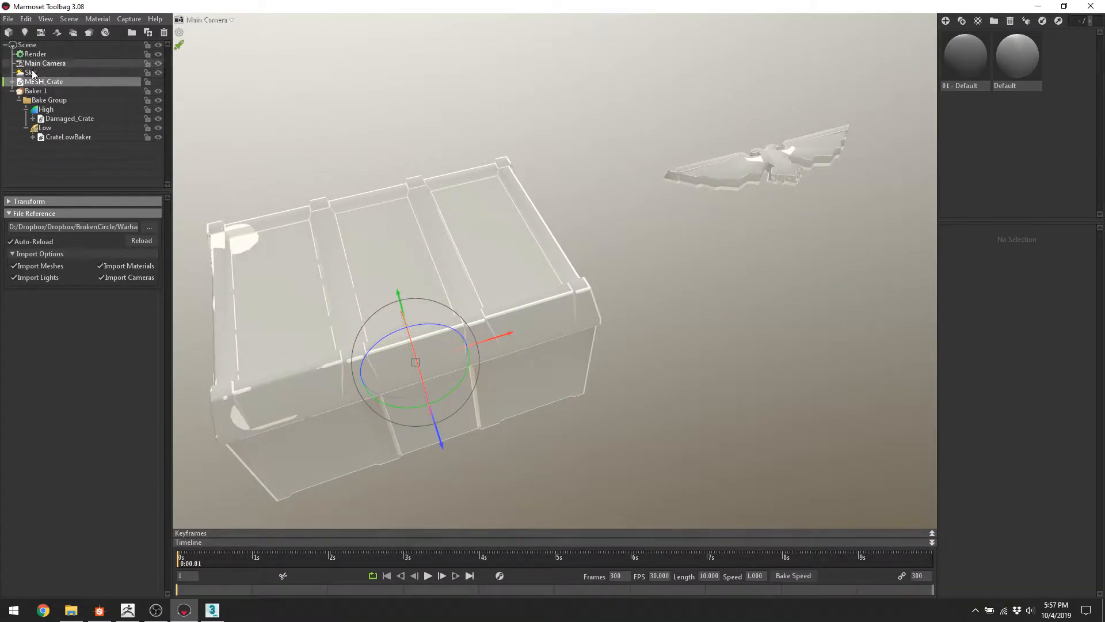
Collapse and hide Baker 1, and add a second baker to the scene.
click(11, 90)
click(159, 91)
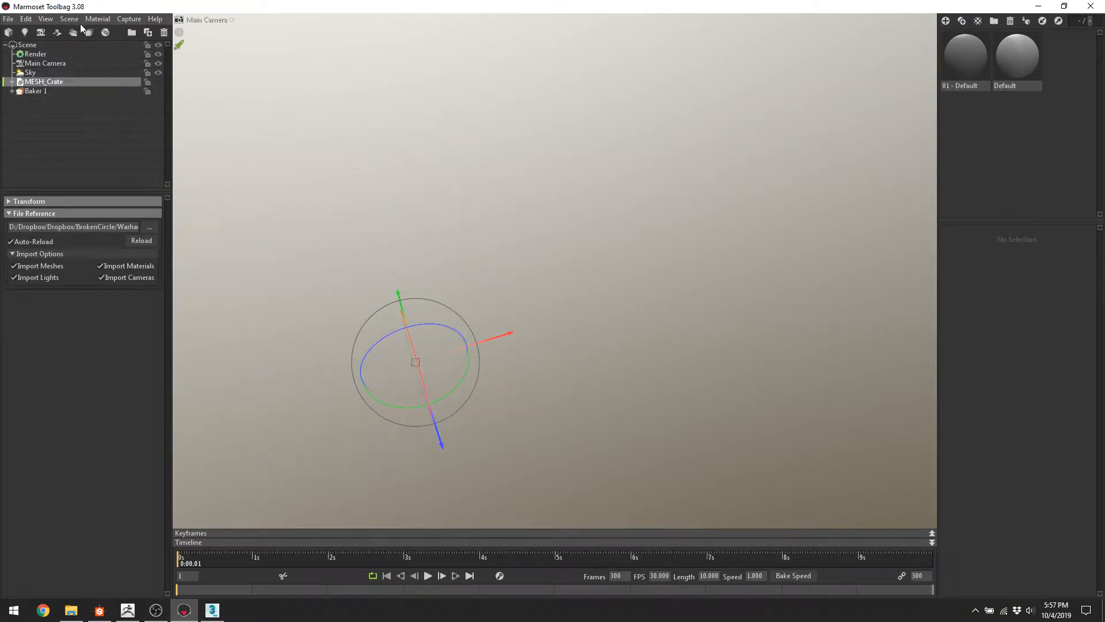
click(88, 33)
Make MESH_Crate visible and move it into the new baker's High group.
click(55, 82)
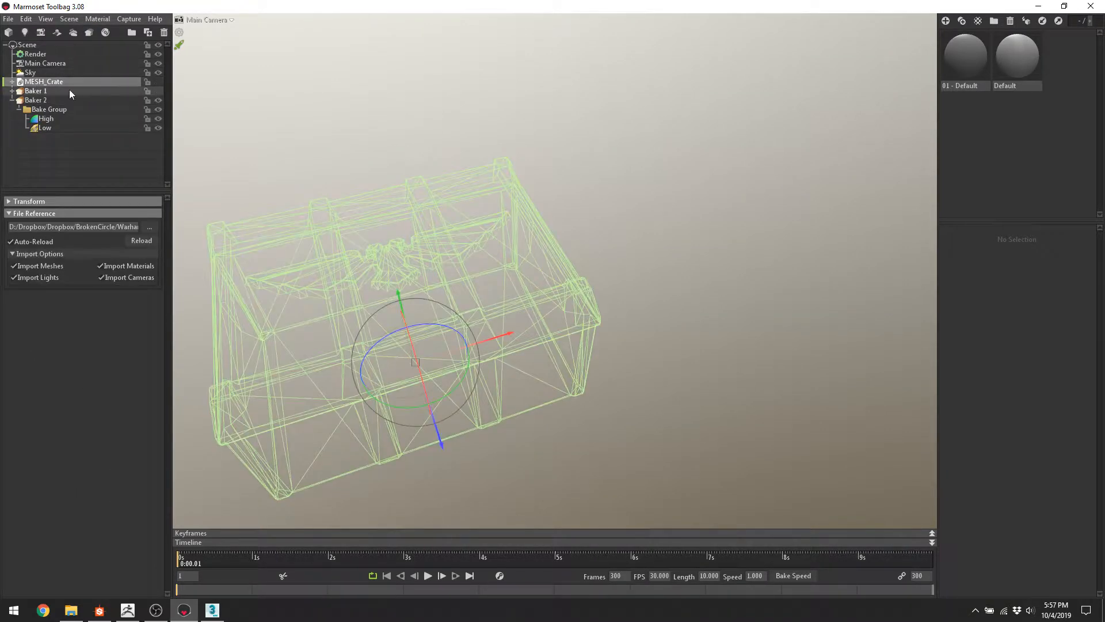
click(159, 83)
middle_drag(471, 234, 648, 199)
click(602, 217)
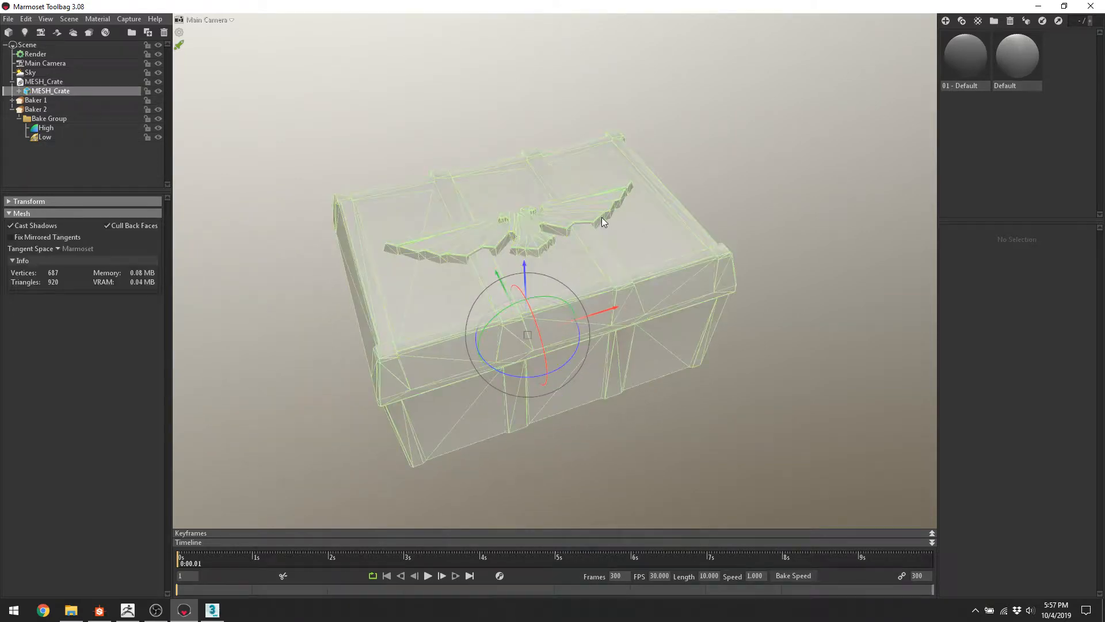
click(12, 81)
drag(26, 87, 57, 114)
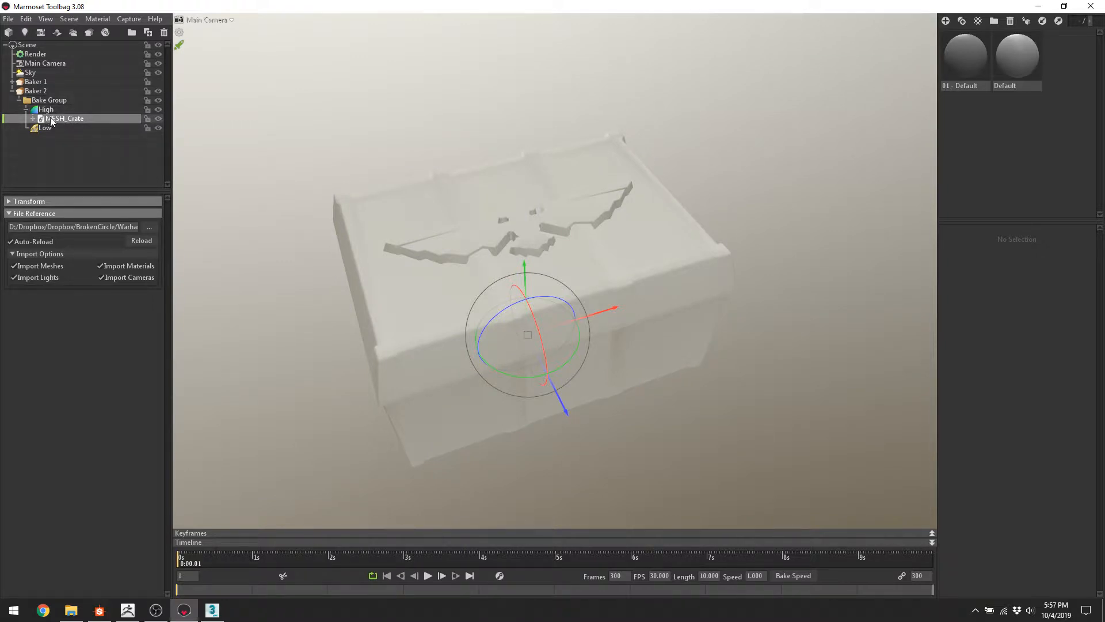
Duplicate MESH_Crate, move the copy into the new baker's Low group, and collapse that baker's hierarchy.
key(ctrl+d)
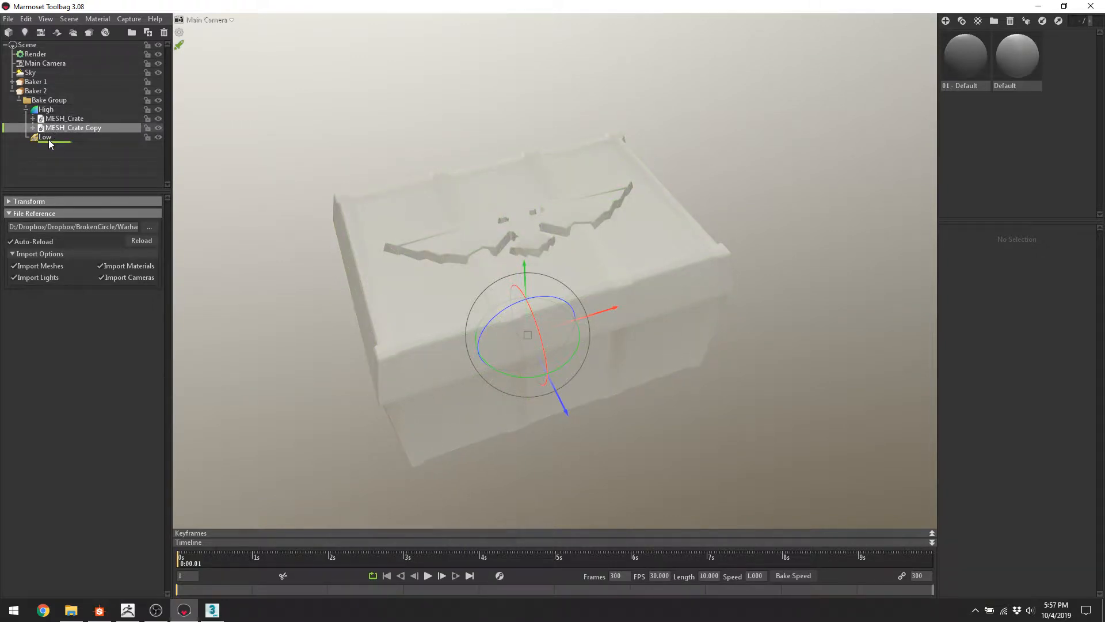
drag(48, 140, 46, 139)
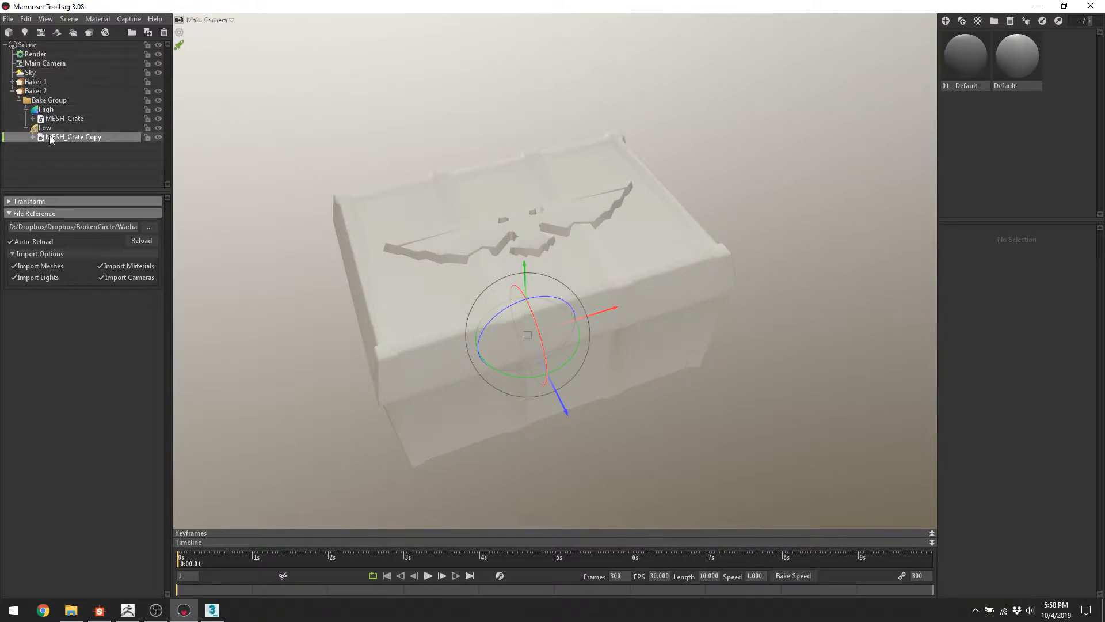
click(17, 99)
click(12, 91)
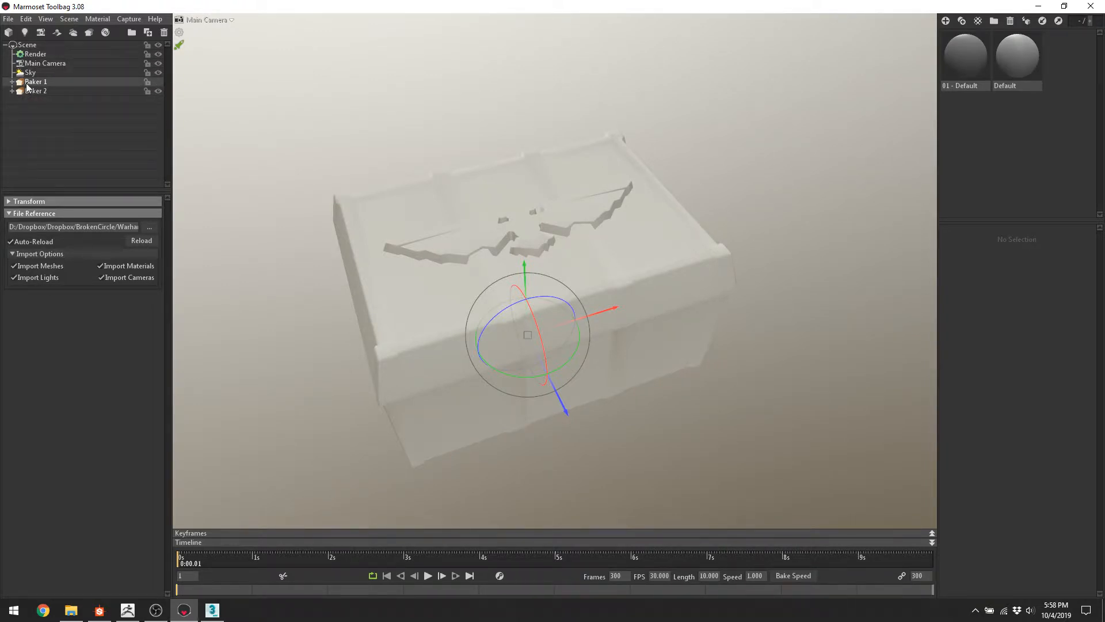
Select Baker 1, hide Baker 2, and make Baker 1 visible with its hierarchy expanded.
click(26, 83)
click(159, 92)
click(159, 82)
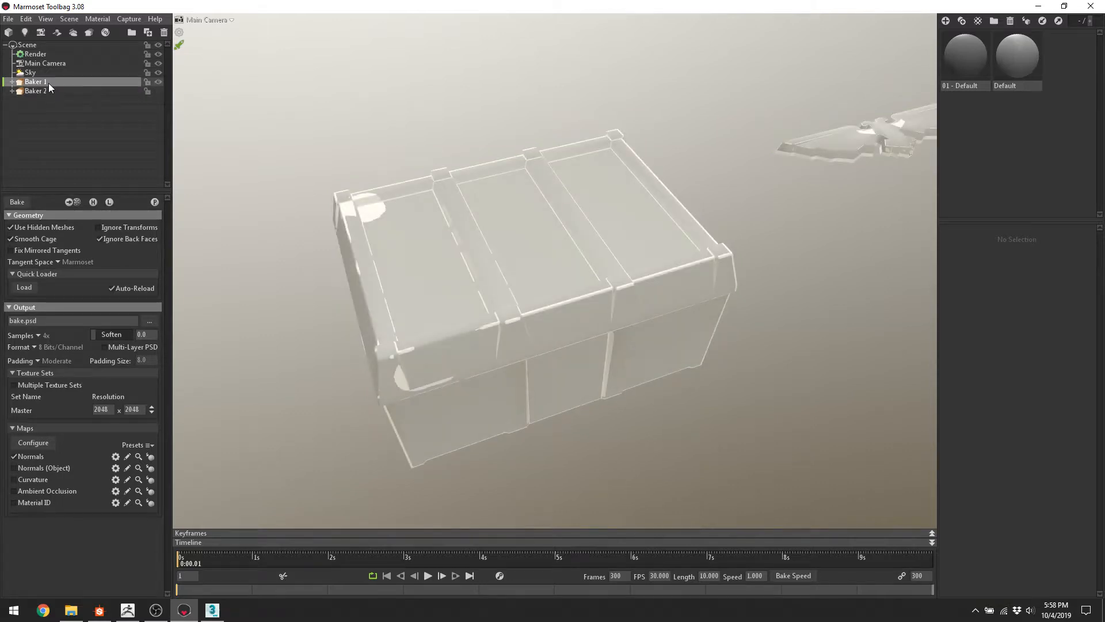
click(12, 82)
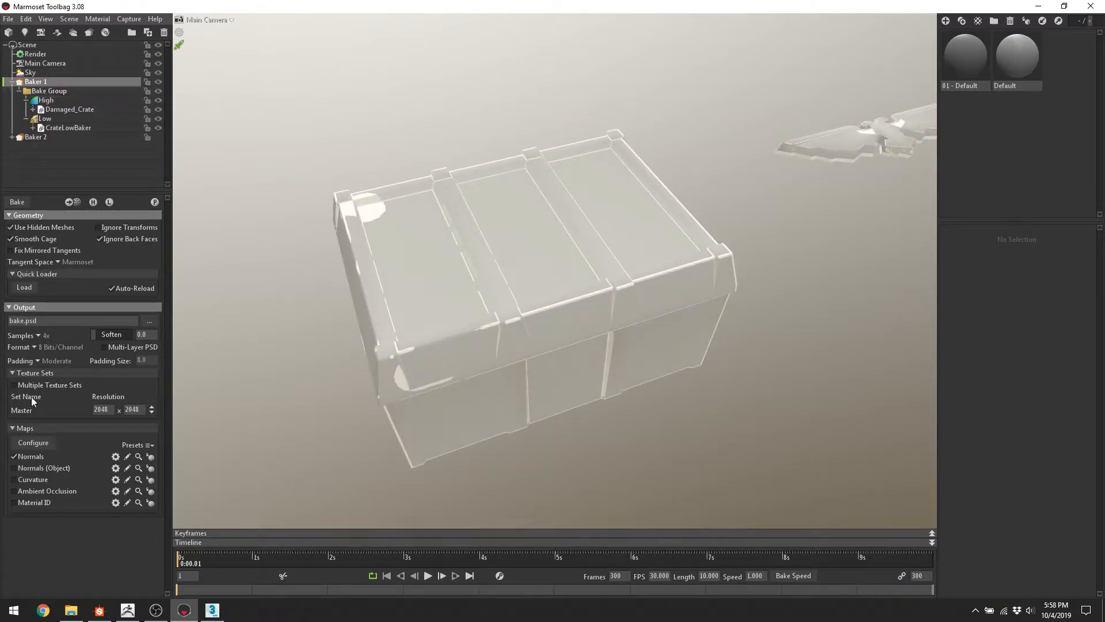
Enable the Curvature, Ambient Occlusion and Material ID maps for Baker 1 and review the configurable map types.
click(14, 479)
click(14, 490)
click(14, 502)
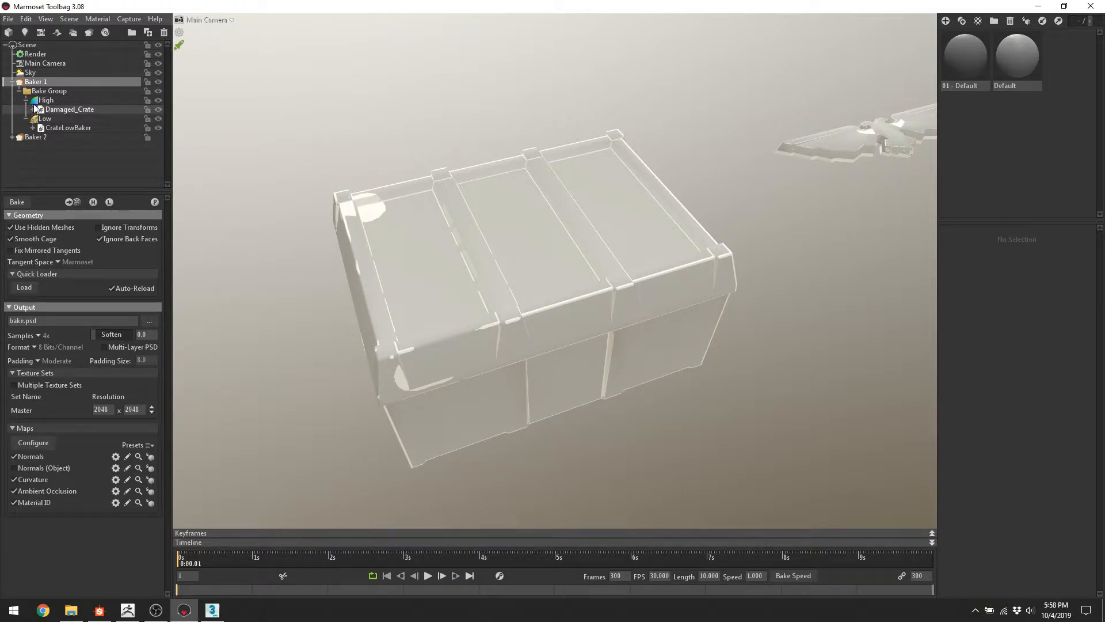
click(49, 444)
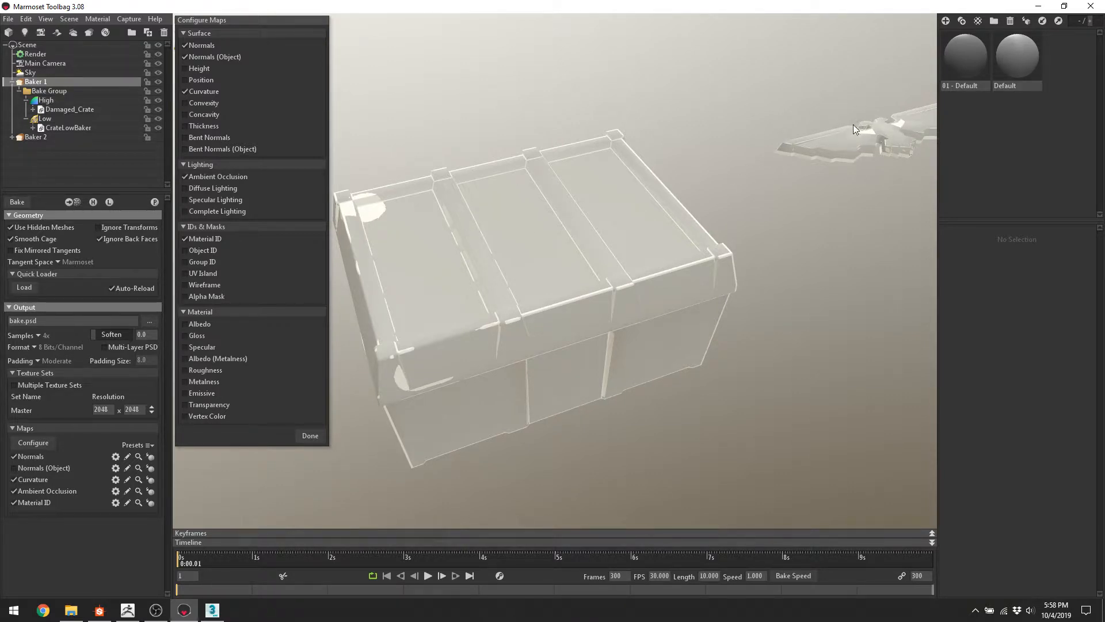
click(309, 435)
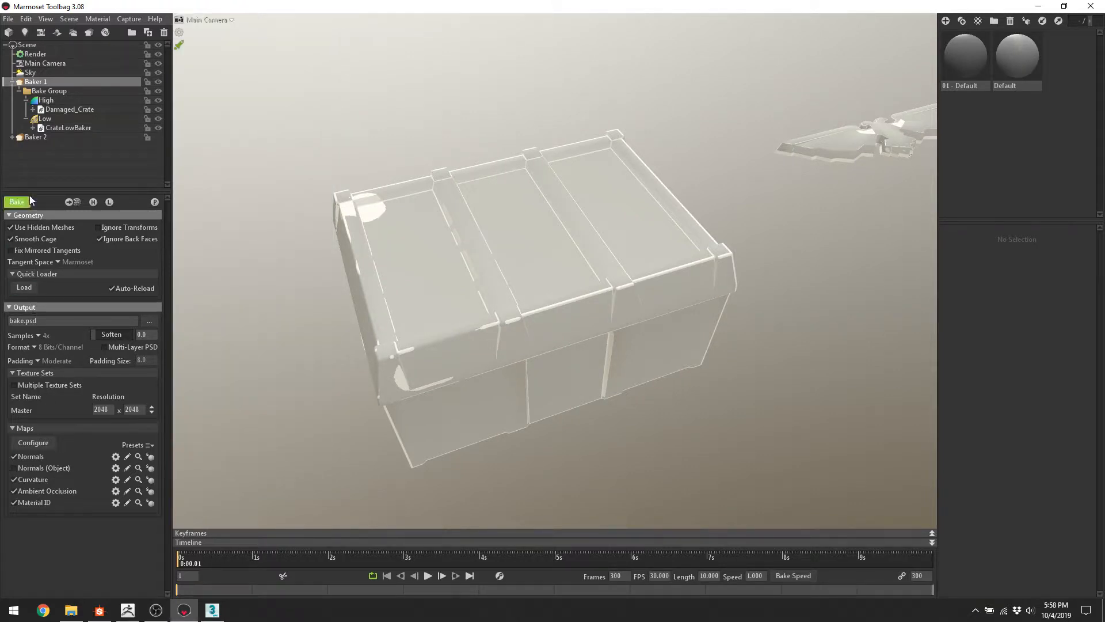
Start choosing Baker 1's output location and create a Bakes folder inside SculptedTexturesDemo.
click(150, 323)
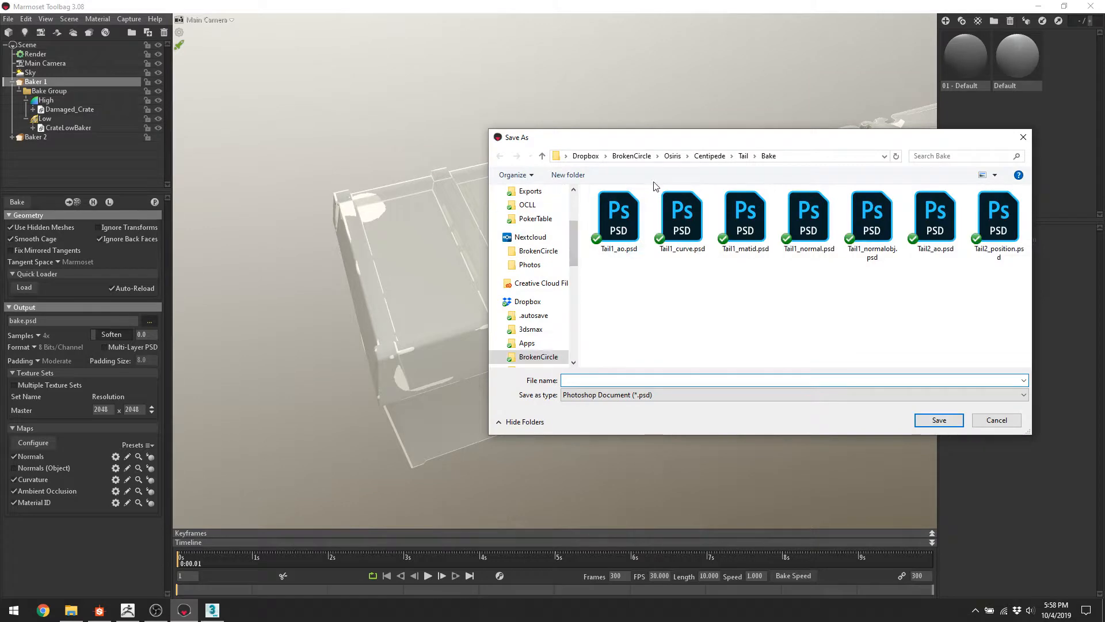
scroll(501, 308, down, 4)
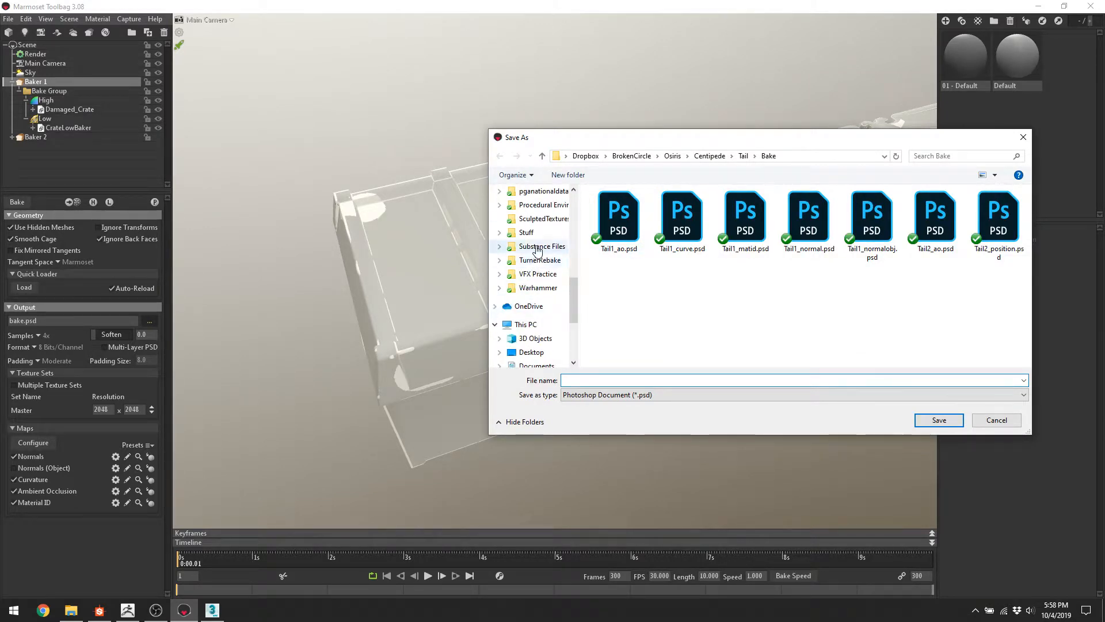
click(538, 260)
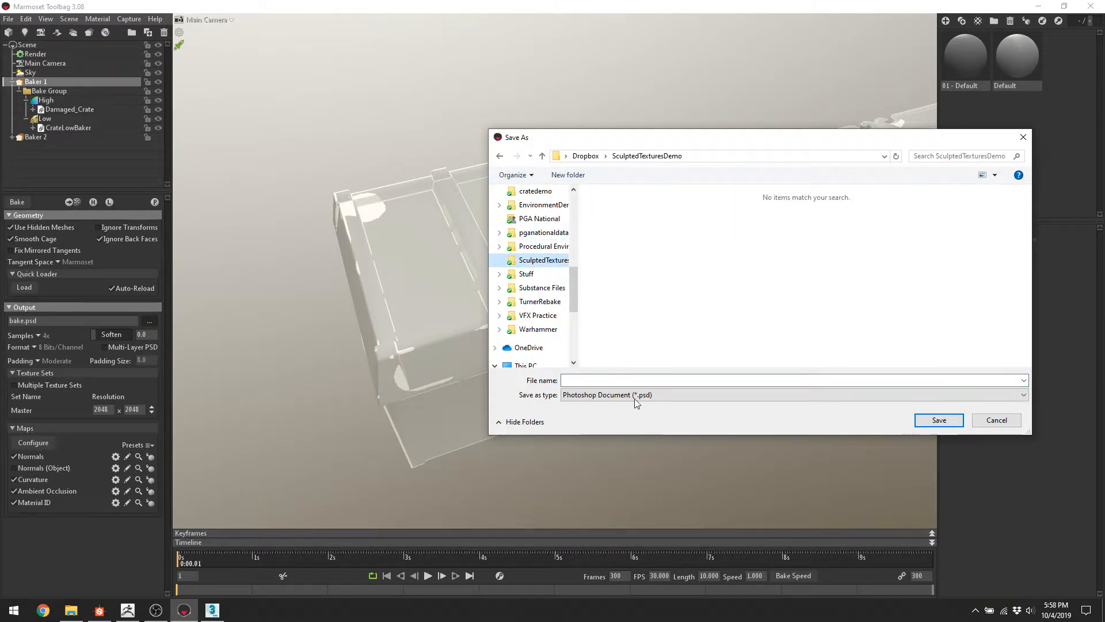
click(576, 177)
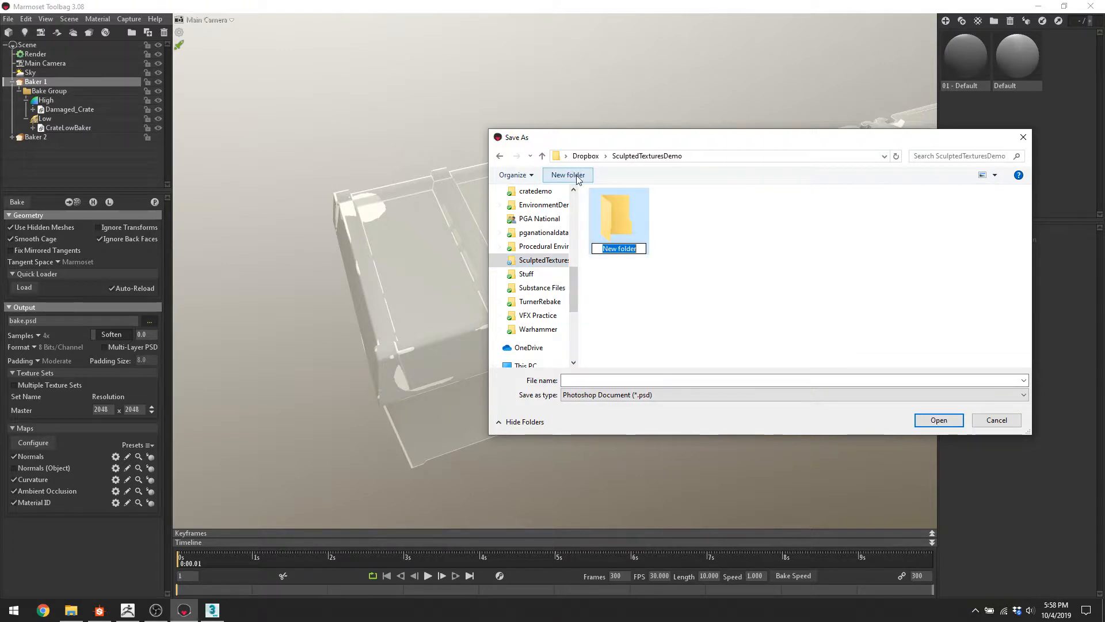
text(Bakes)
key(Return)
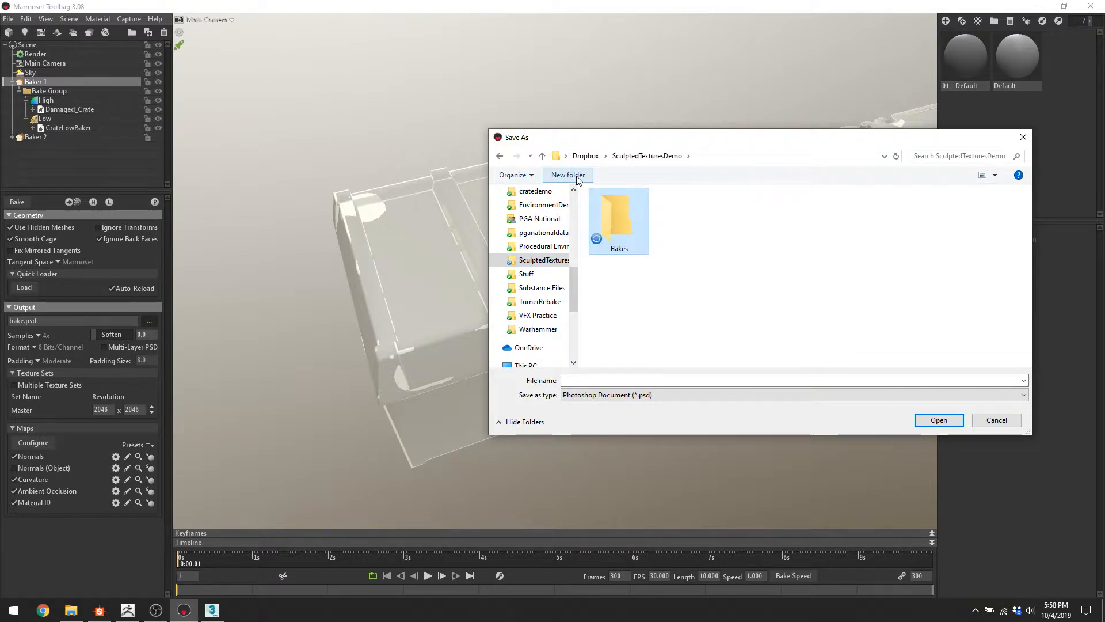
Set Baker 1's output to a PSD file named cratehi in the Bakes folder.
key(Return)
click(647, 380)
text(cratehi)
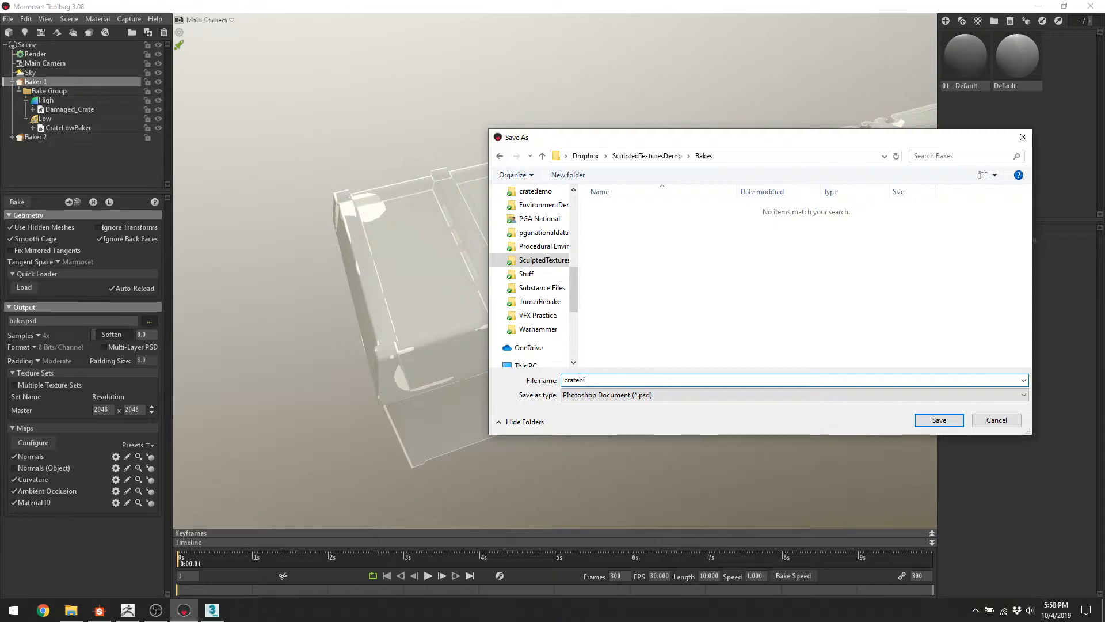
key(Return)
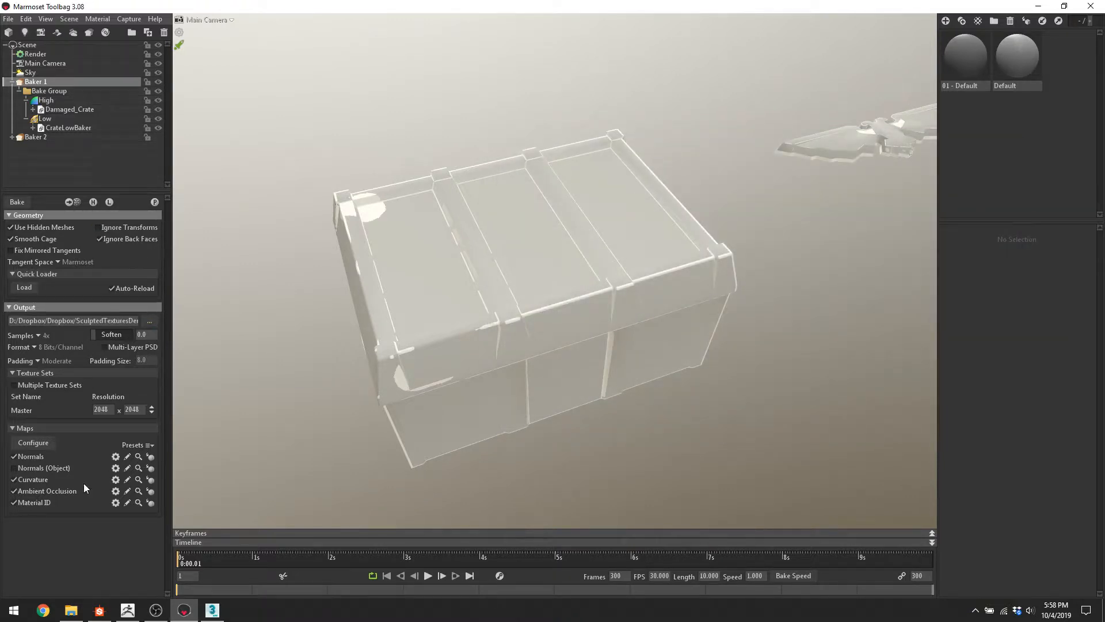
Set Baker 1's output to 0.5 soften, 16x samples, Extreme padding and a 1024 x 1024 resolution.
click(141, 334)
text(0.5)
key(Return)
click(38, 336)
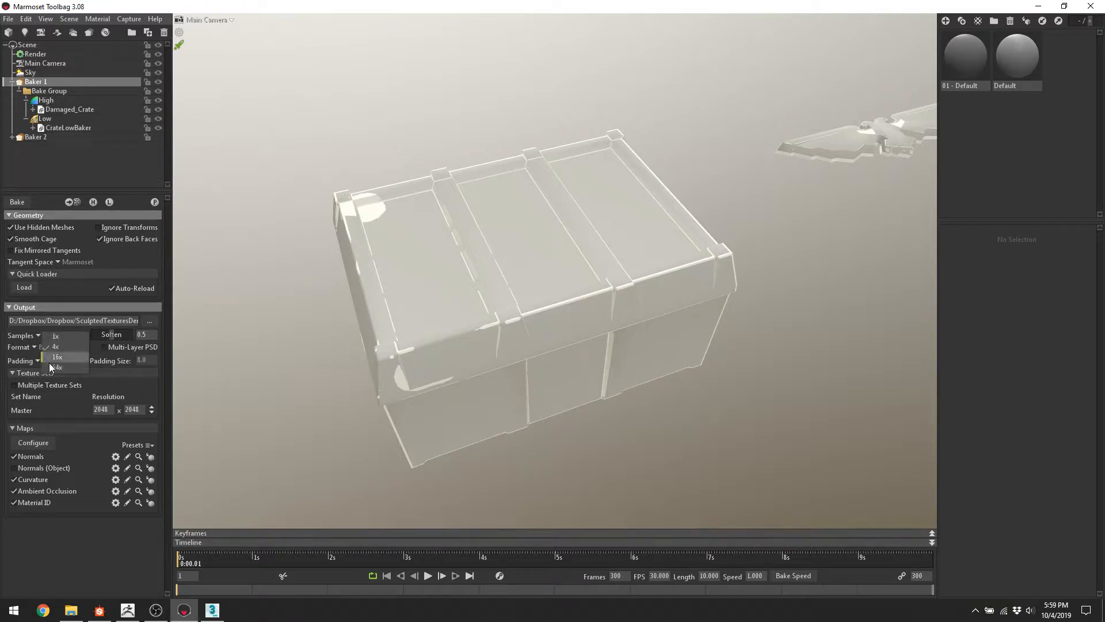
click(37, 361)
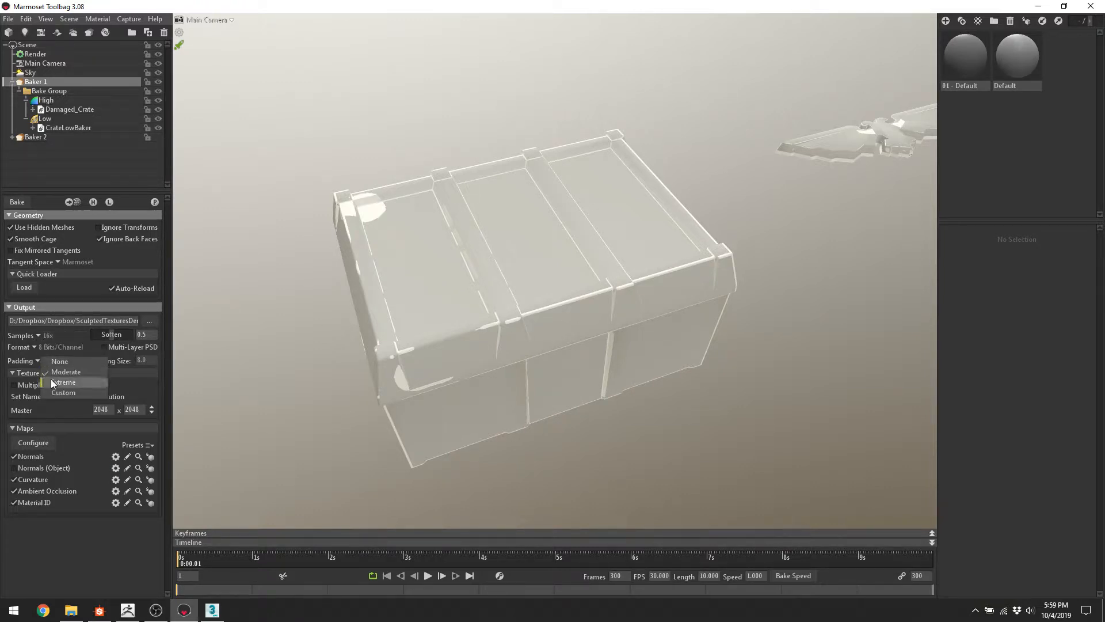
click(64, 387)
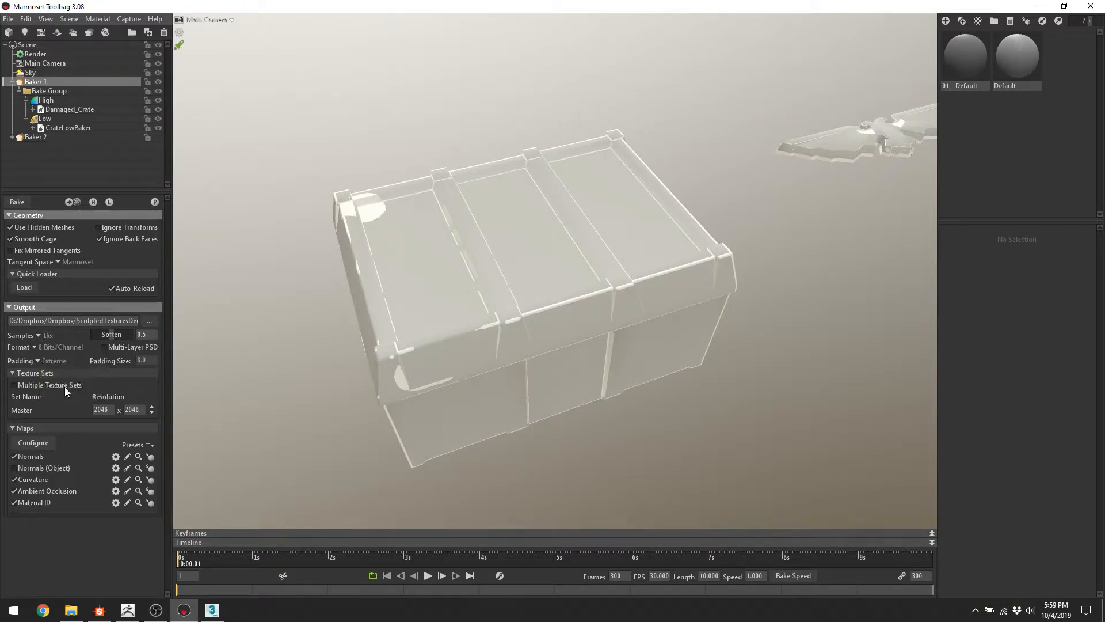
click(151, 412)
Collapse and hide Baker 1, then show and select Baker 2 with its hierarchy expanded.
click(12, 81)
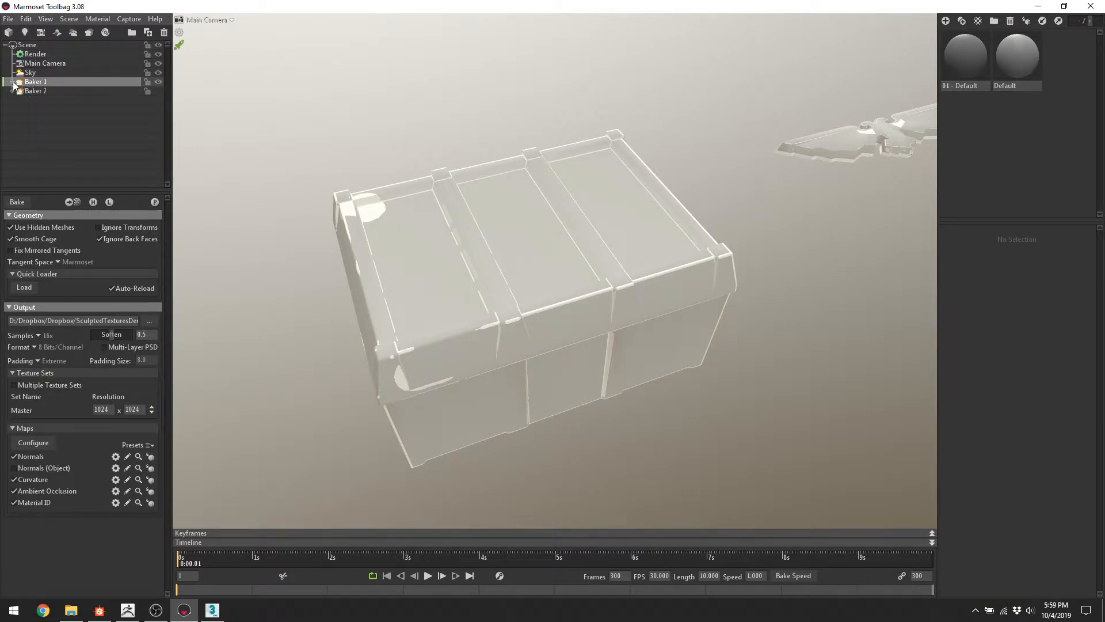
click(158, 82)
click(159, 91)
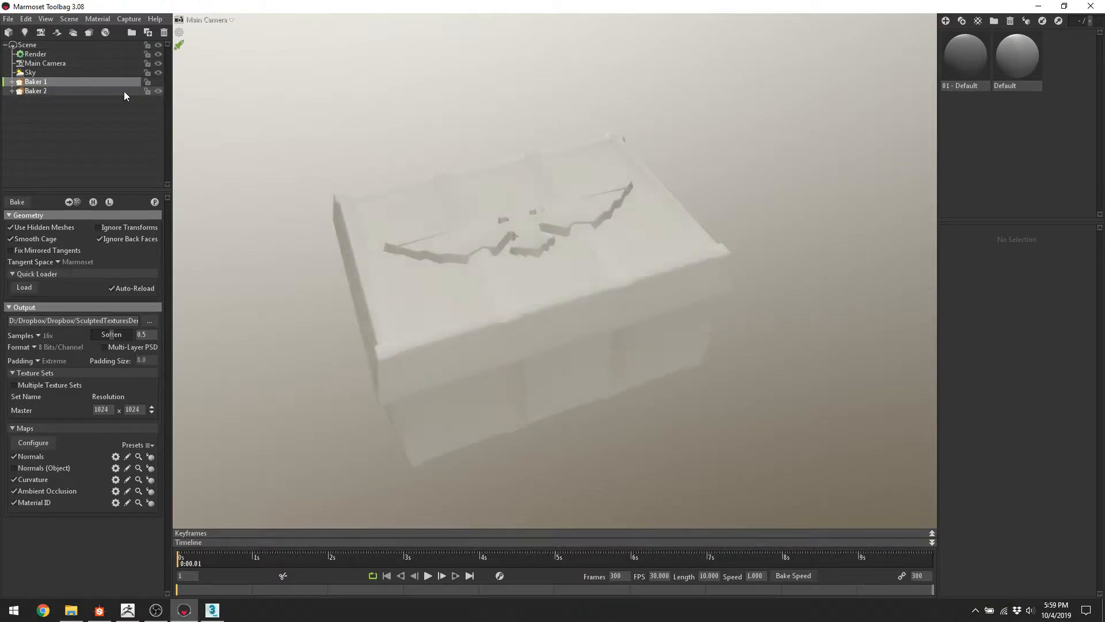
click(12, 91)
click(41, 92)
click(19, 100)
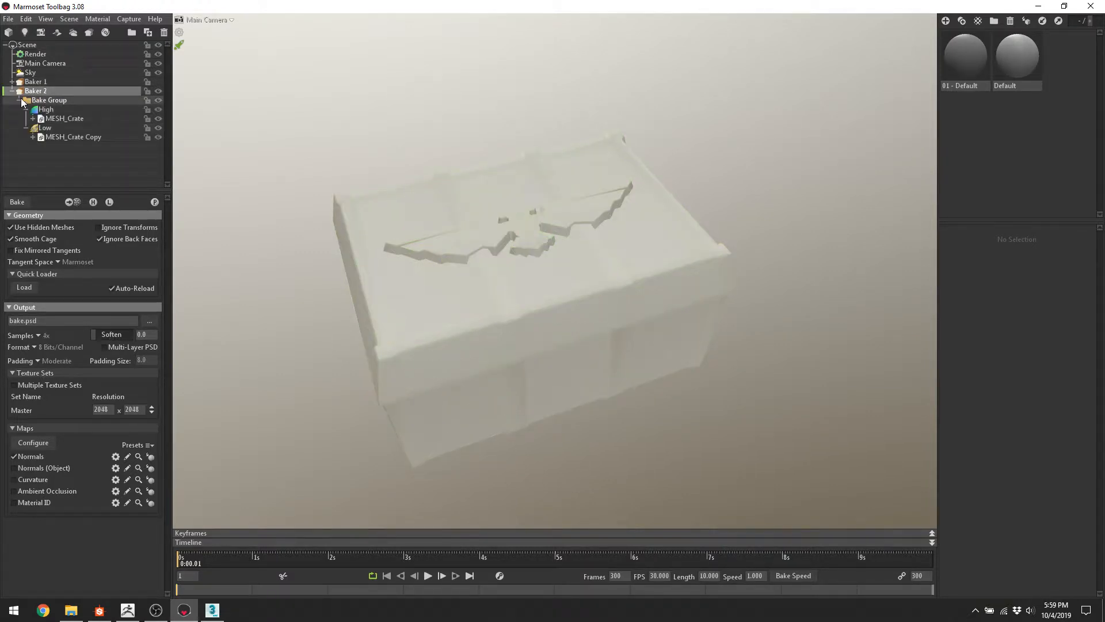
Set Baker 2's output to a PSD file named cratebake in the Bakes folder.
click(156, 320)
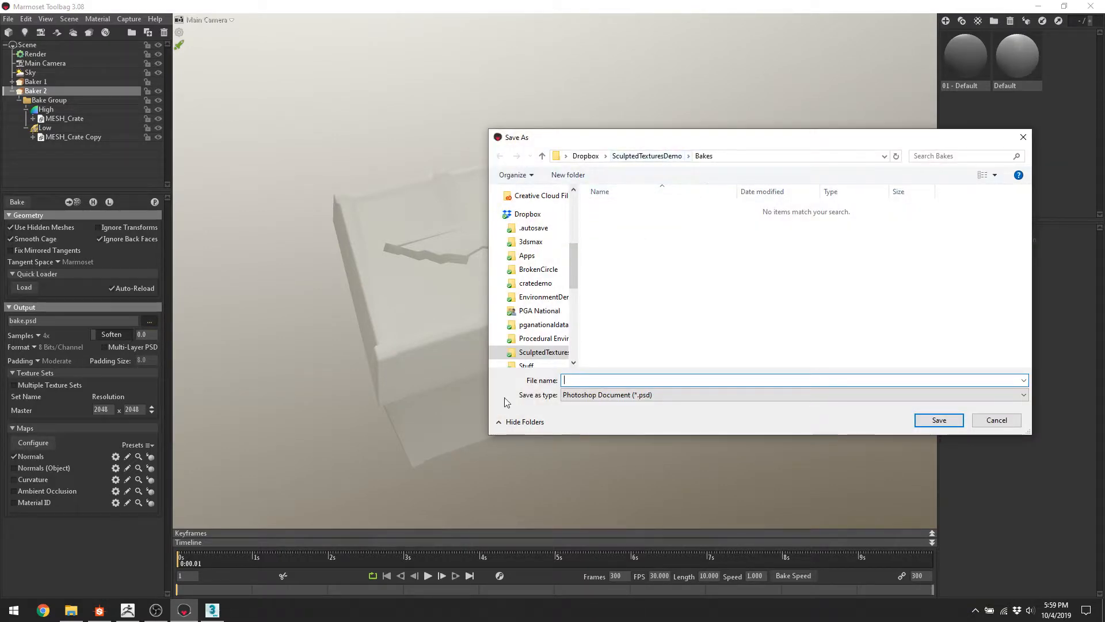
text(crate)
text(bake)
key(Return)
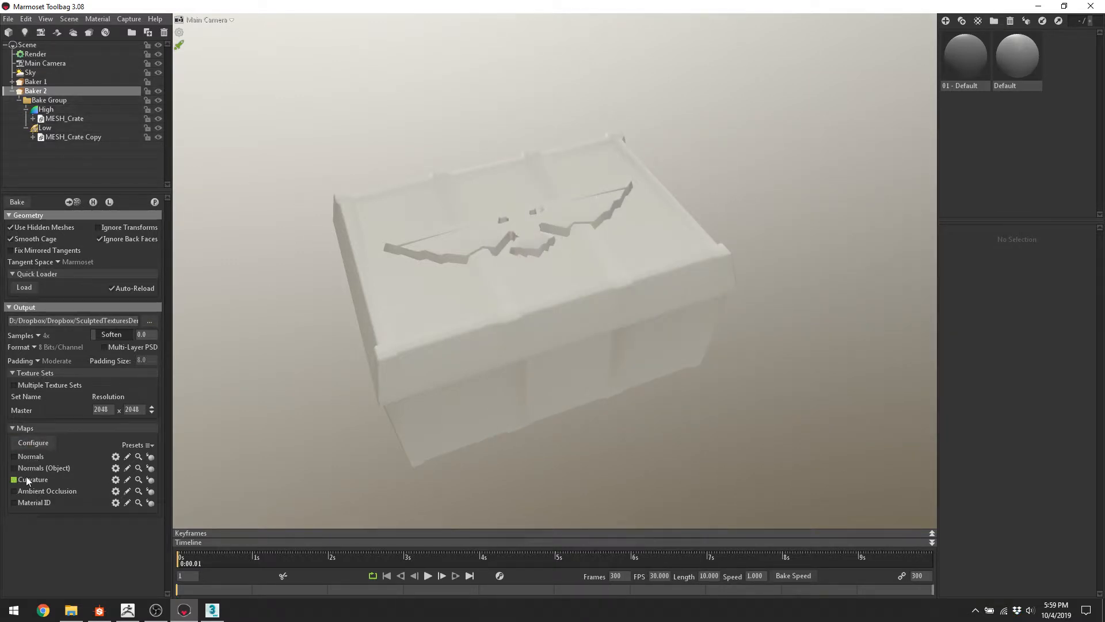
Add the Position map to Baker 2's output maps and set its resolution to 1024 x 1024.
click(33, 443)
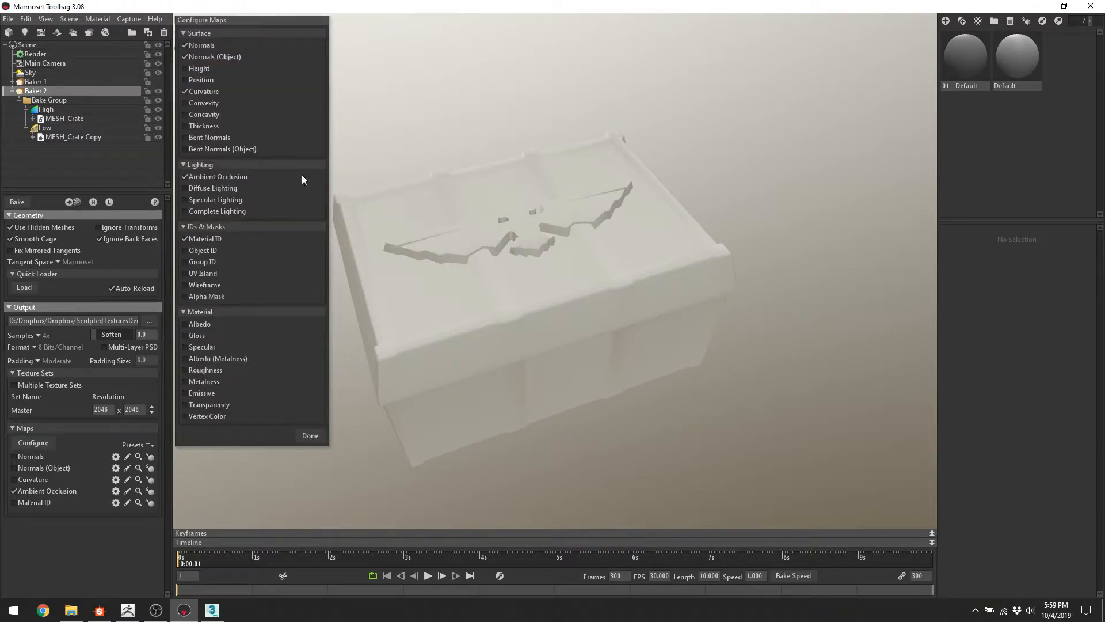
click(201, 79)
click(310, 440)
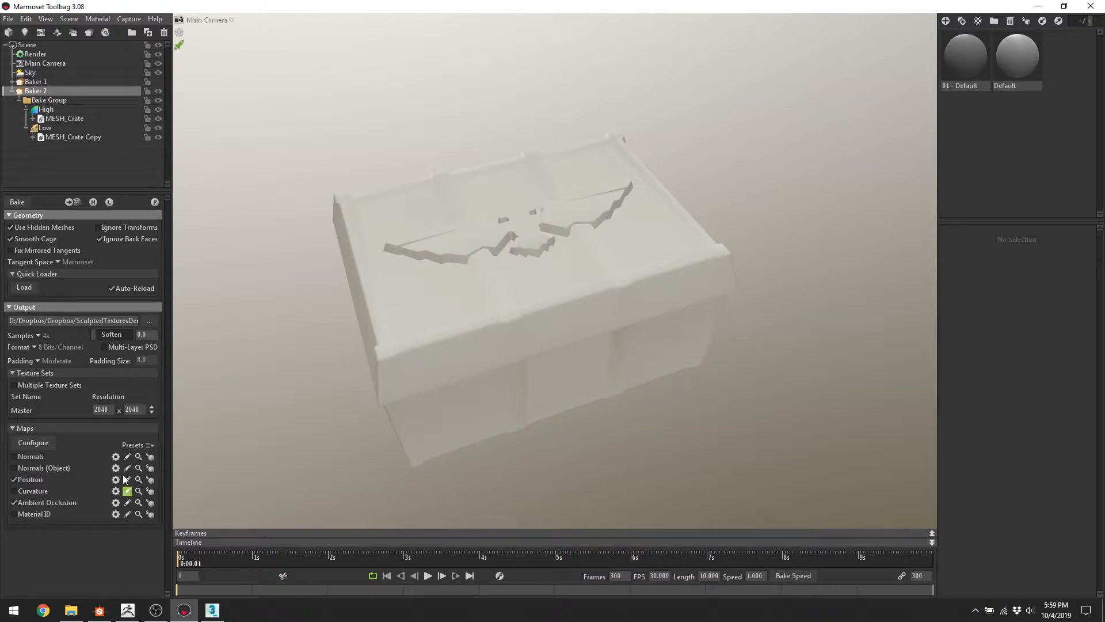
click(151, 412)
drag(443, 355, 453, 327)
drag(363, 385, 479, 383)
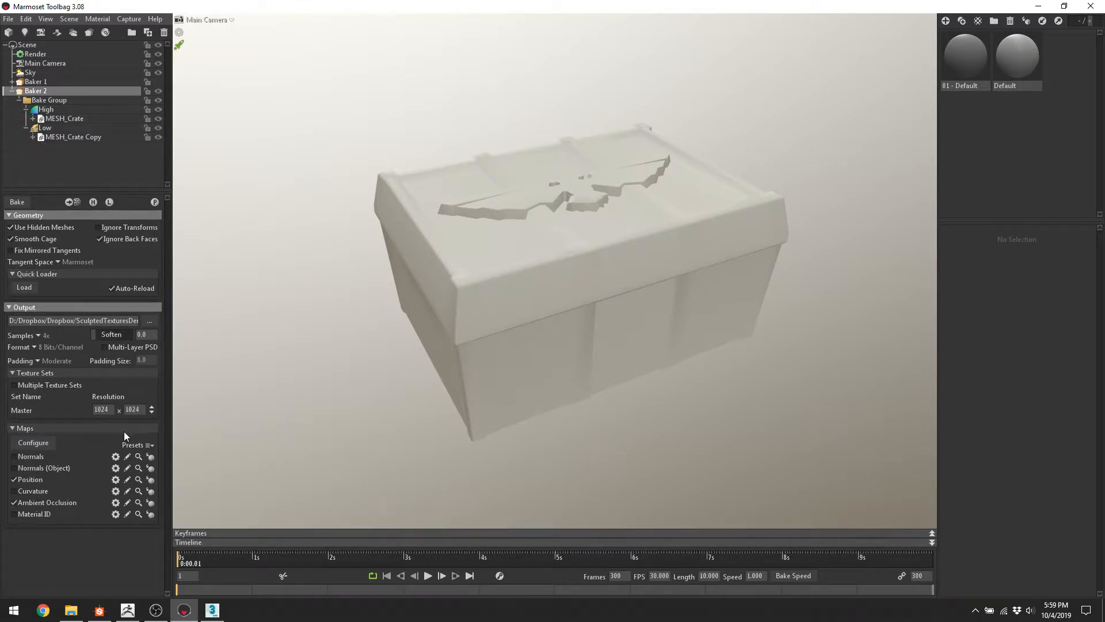
Review Baker 1's output settings for comparison and collapse Baker 2's hierarchy.
click(53, 108)
click(34, 82)
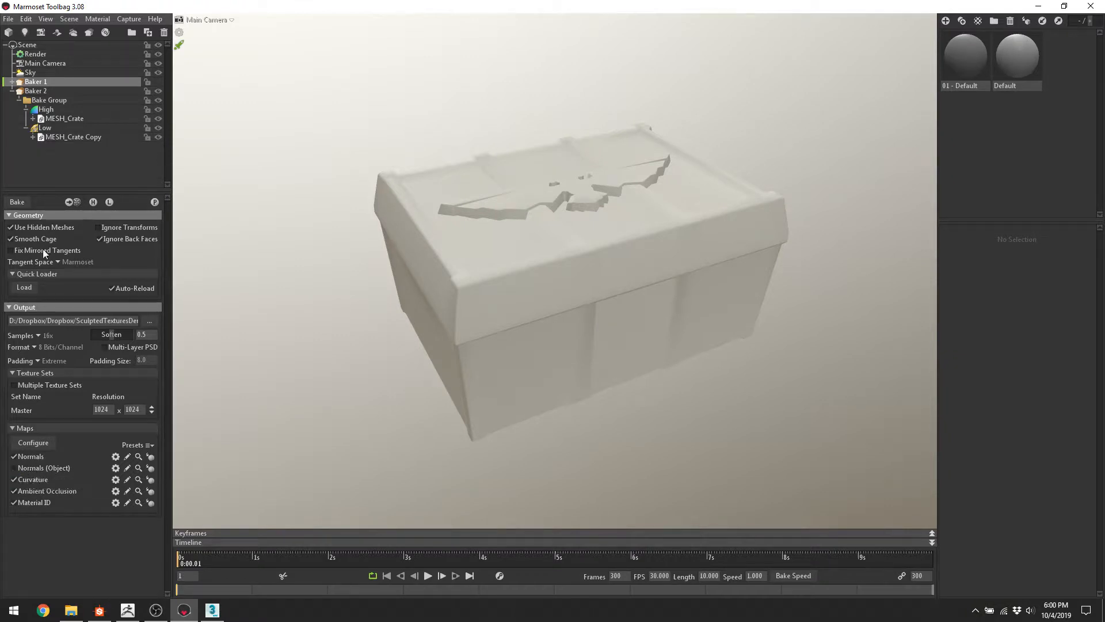
click(46, 100)
click(19, 101)
click(12, 91)
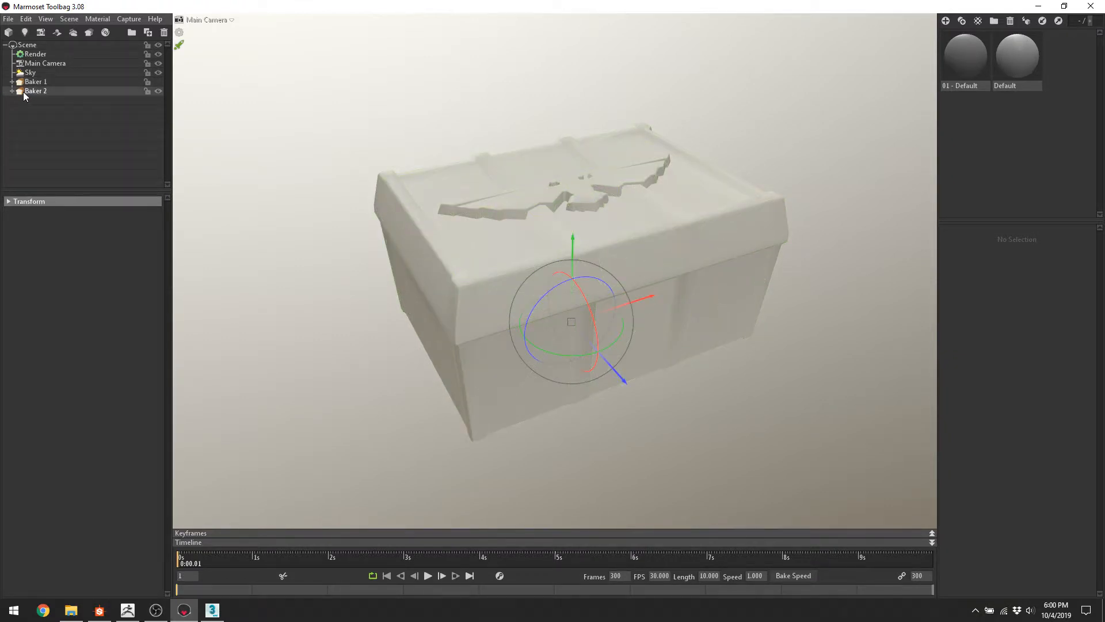
Set Baker 2's output to 16x samples, Extreme padding and a soften value of 1.
click(26, 91)
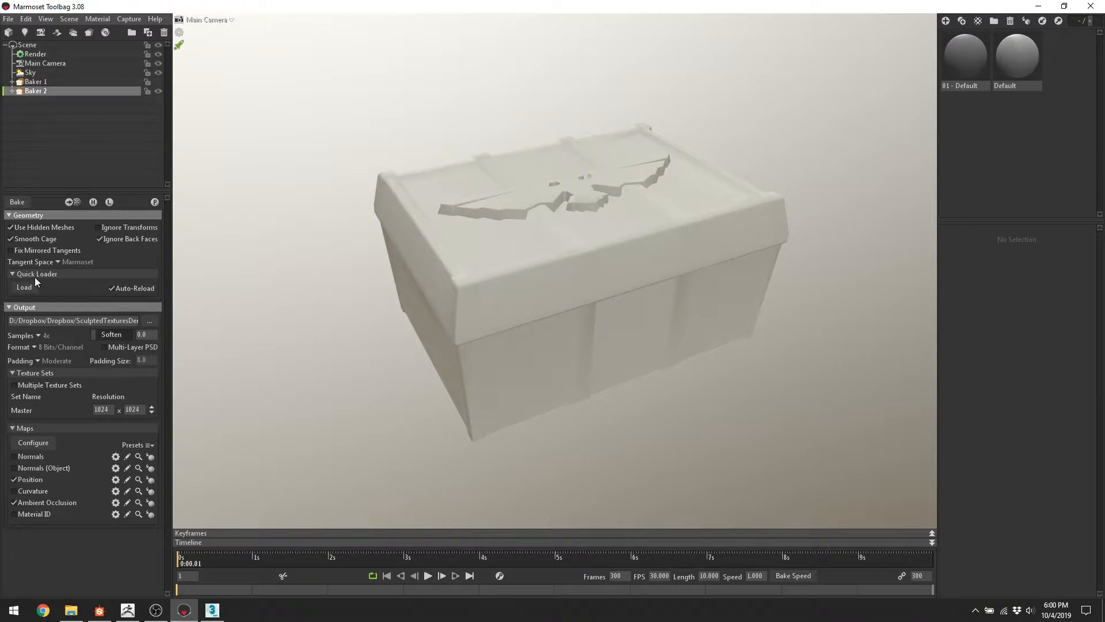
click(40, 337)
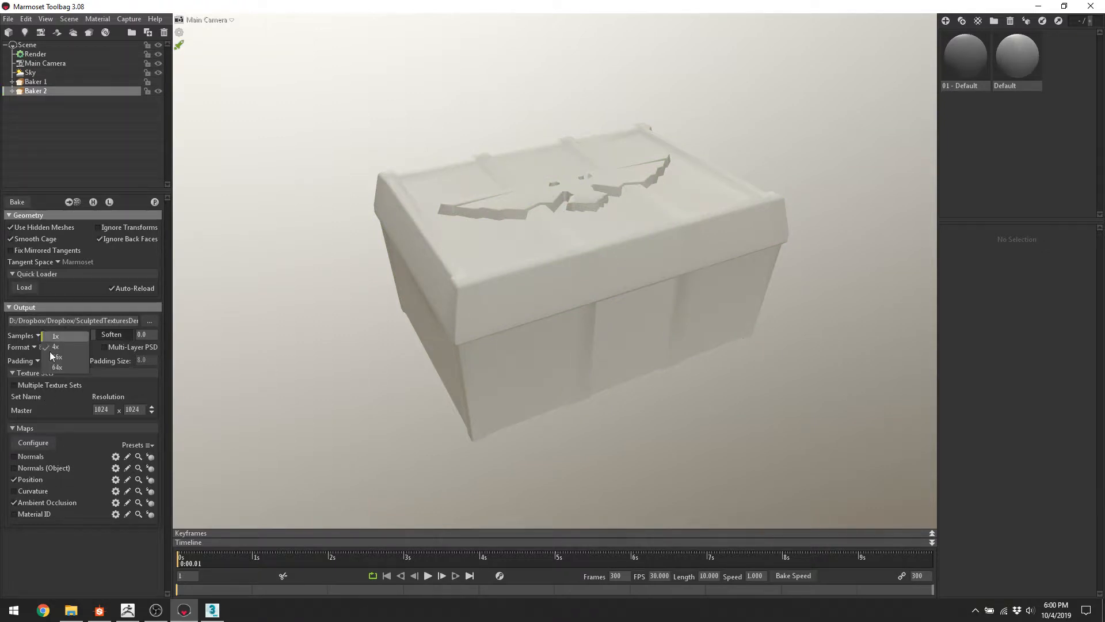
click(53, 356)
click(38, 361)
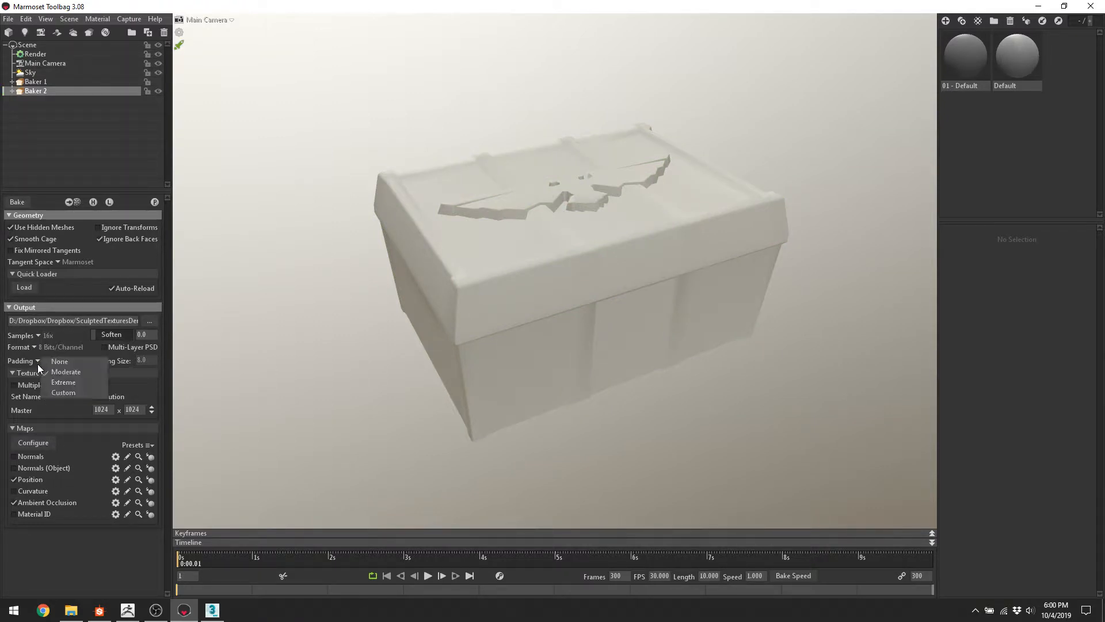
click(143, 334)
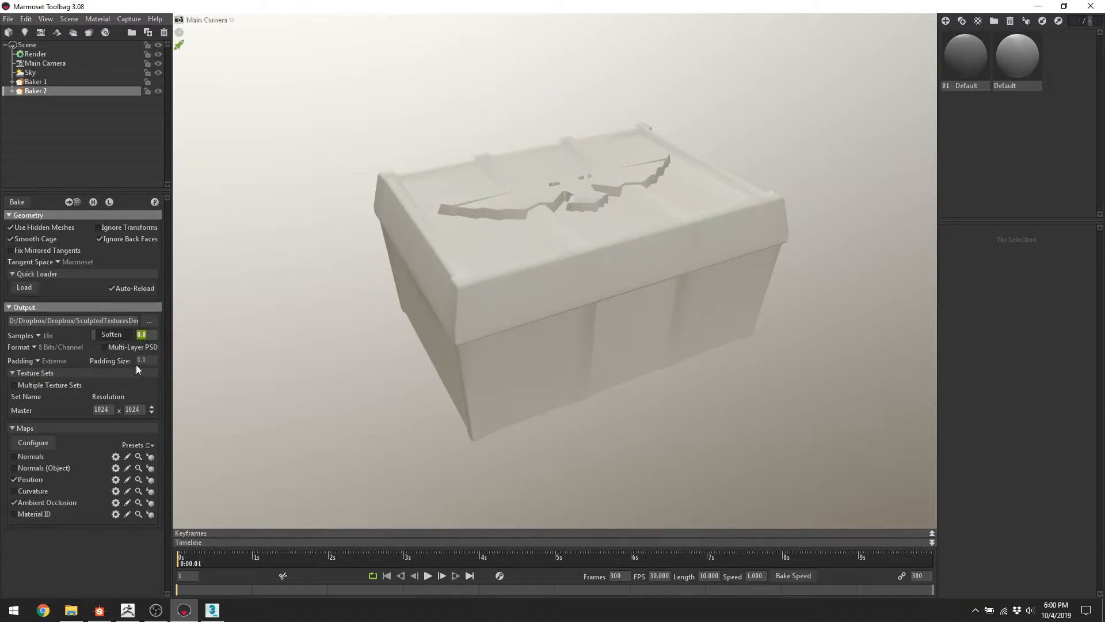
text(1)
key(Return)
Review Baker 2's Ambient Occlusion settings, including the Uniform option, and close them.
click(493, 275)
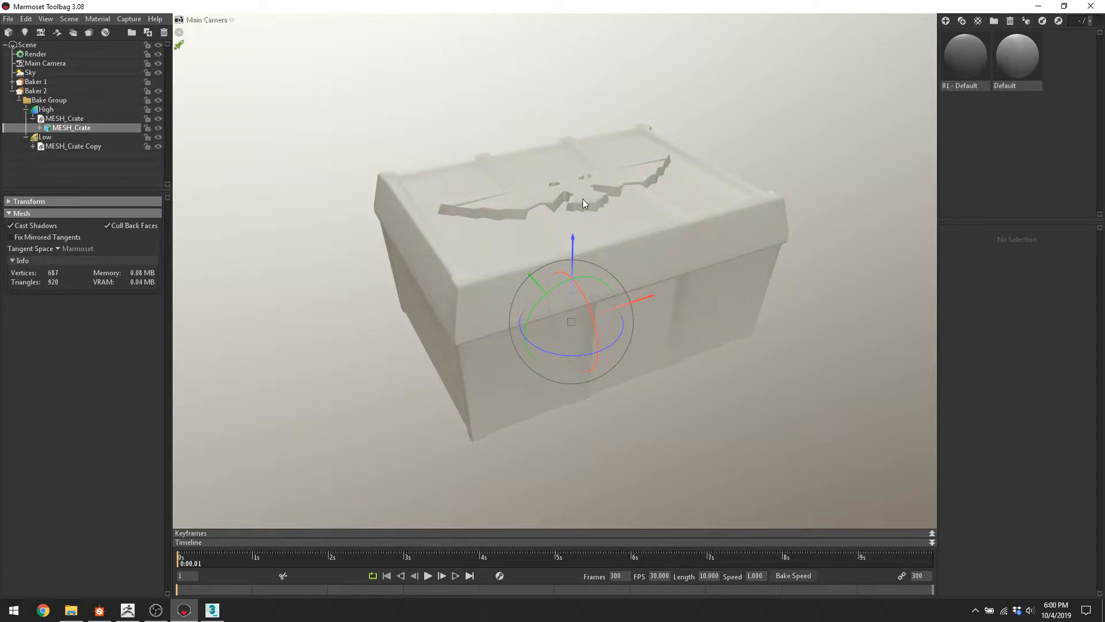
click(52, 139)
click(49, 100)
click(36, 90)
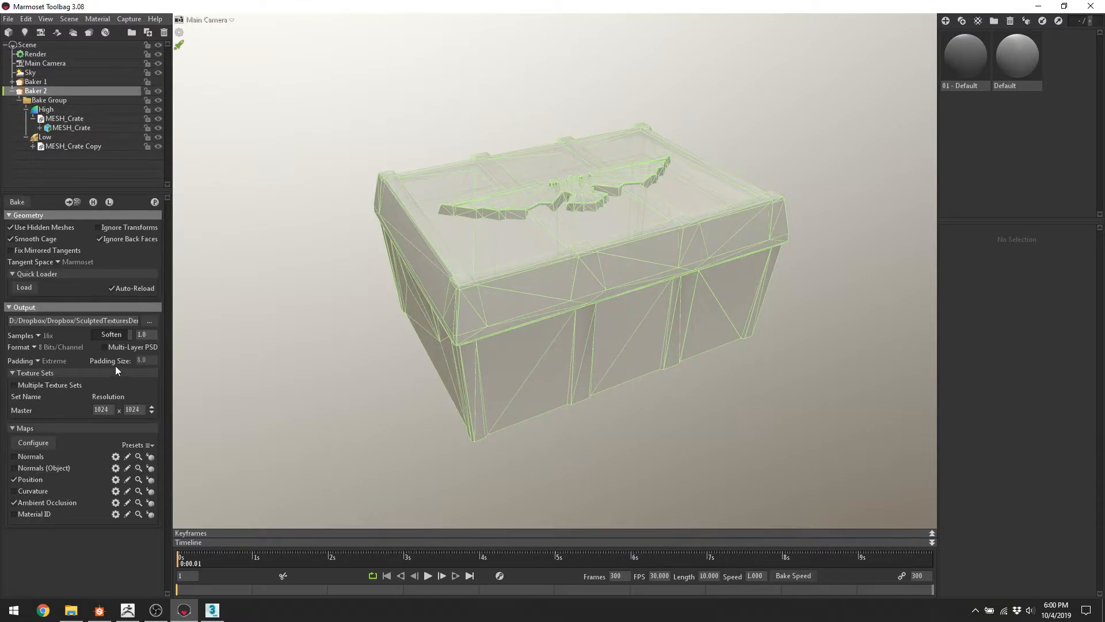
click(115, 503)
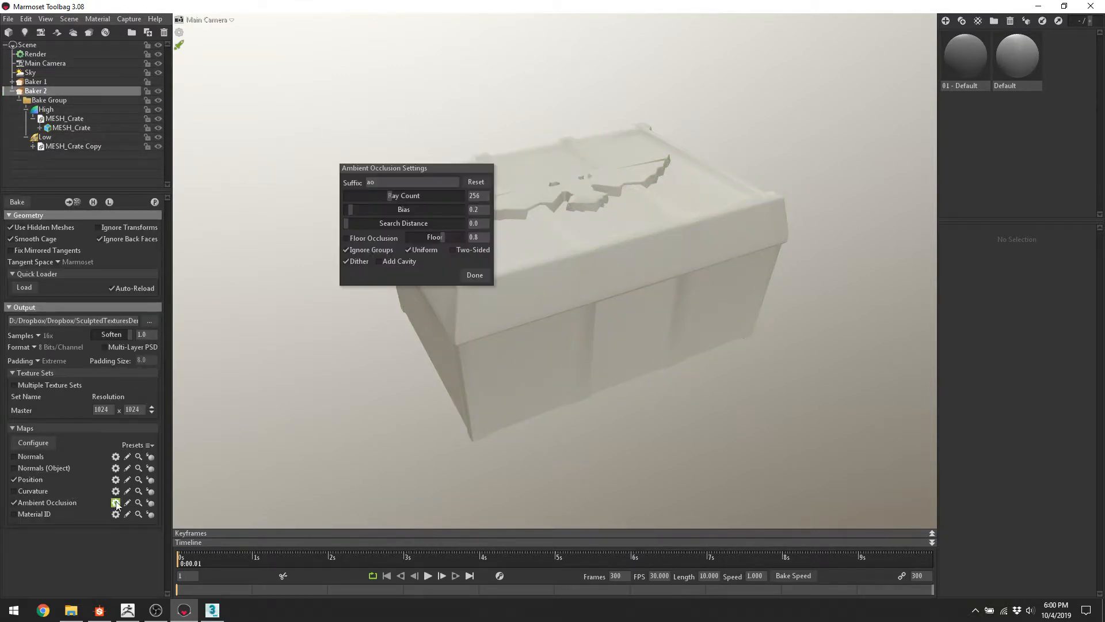
click(409, 250)
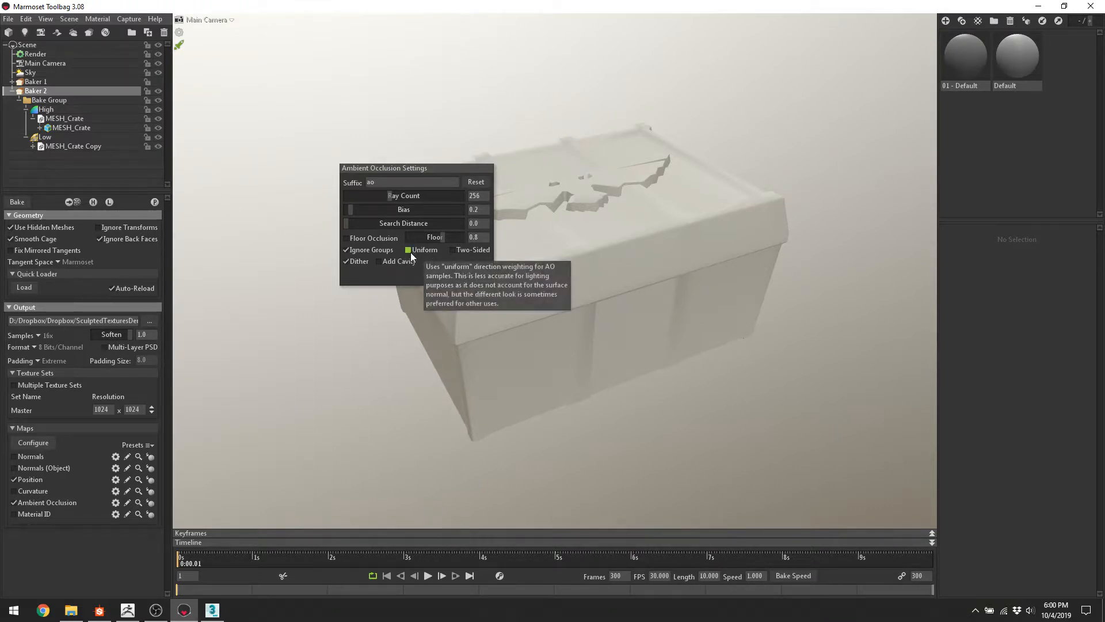
click(471, 275)
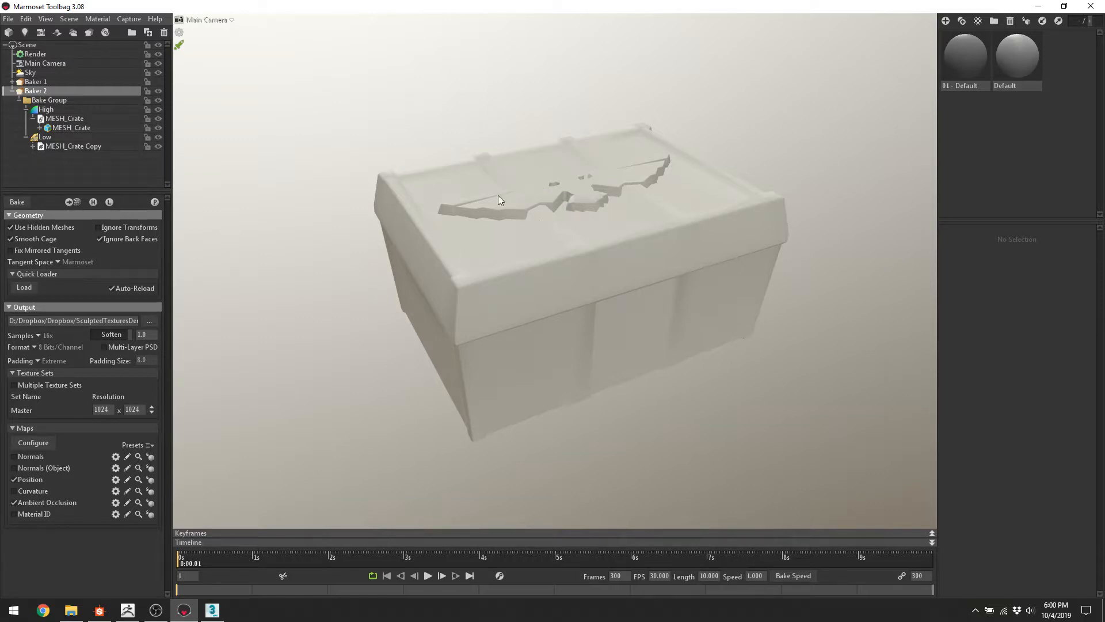
Show Baker 1 and review the high and low meshes assigned in both bakers, ending with Baker 1 selected and both hierarchies collapsed.
click(12, 91)
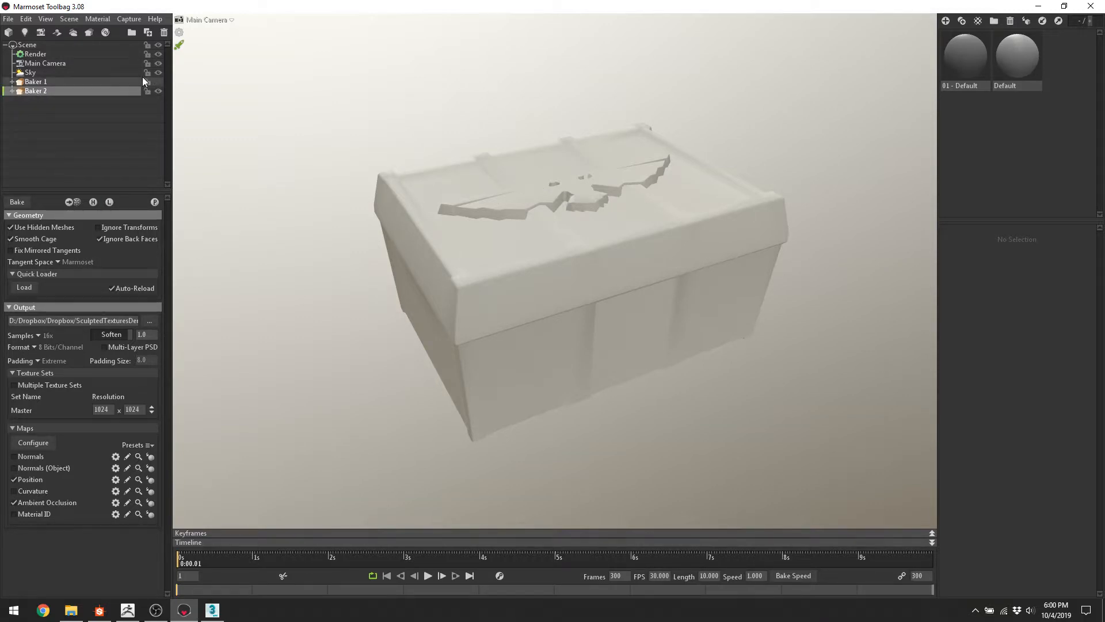
click(160, 83)
scroll(664, 202, down, 4)
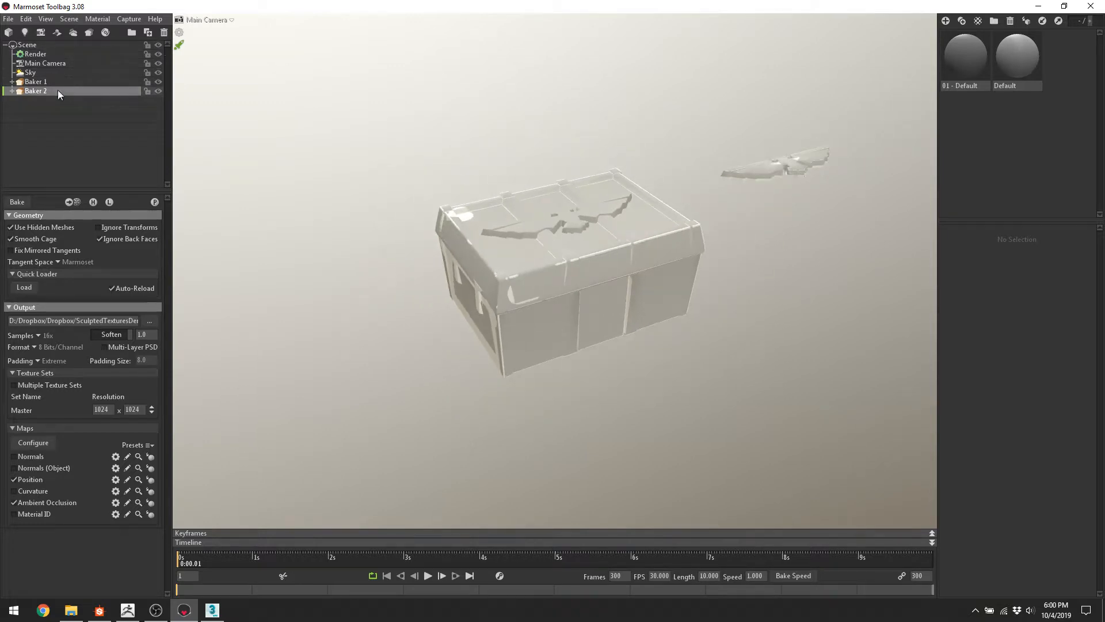
click(12, 82)
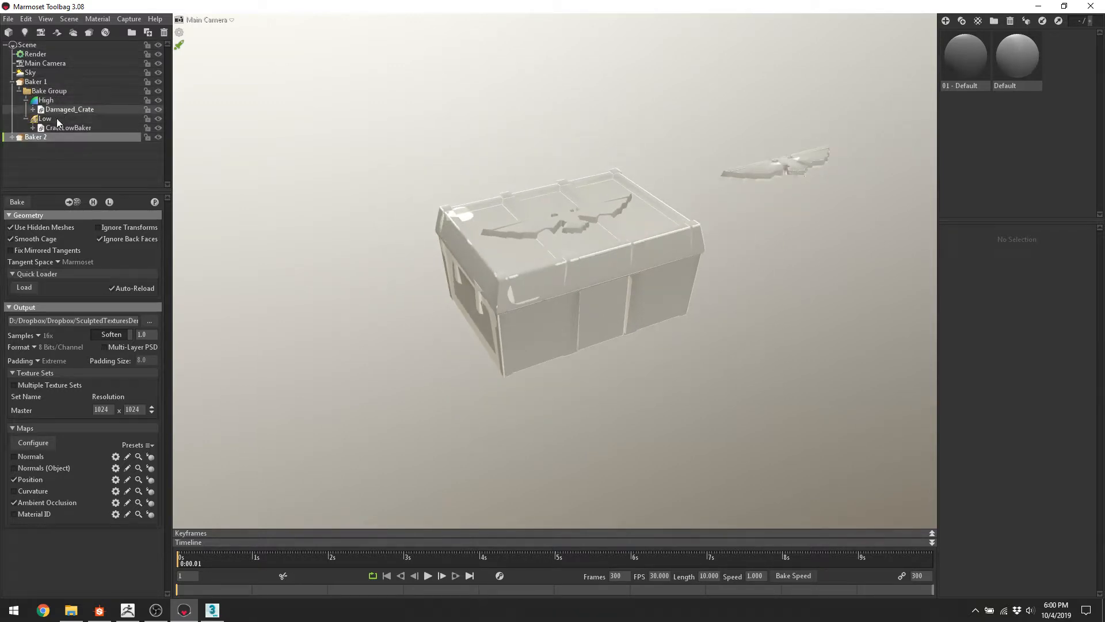
click(11, 137)
scroll(53, 152, down, 1)
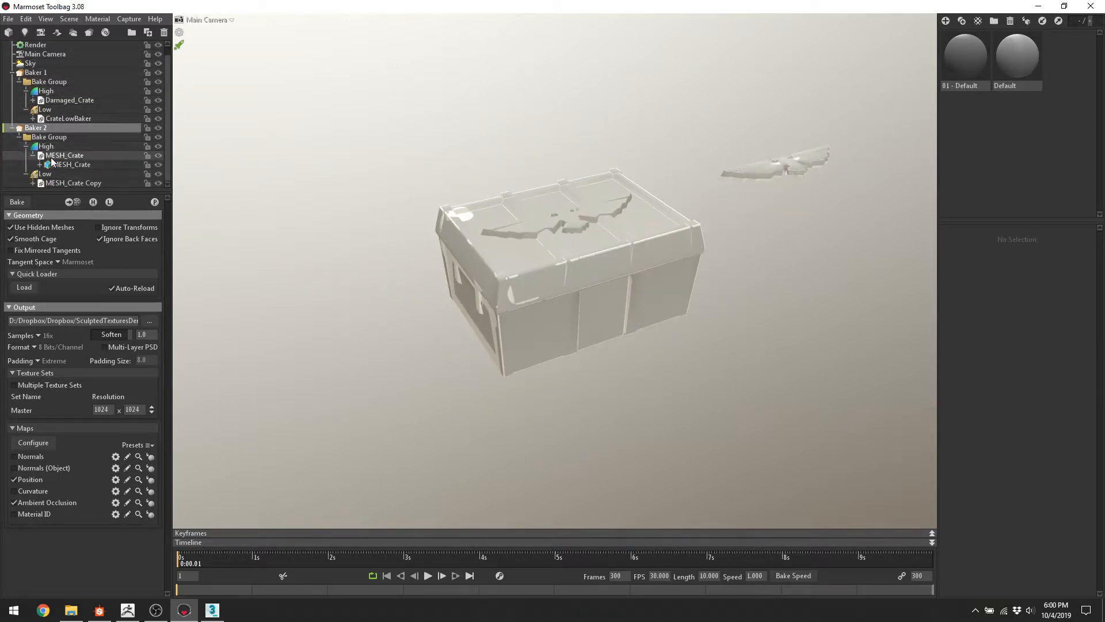
click(34, 156)
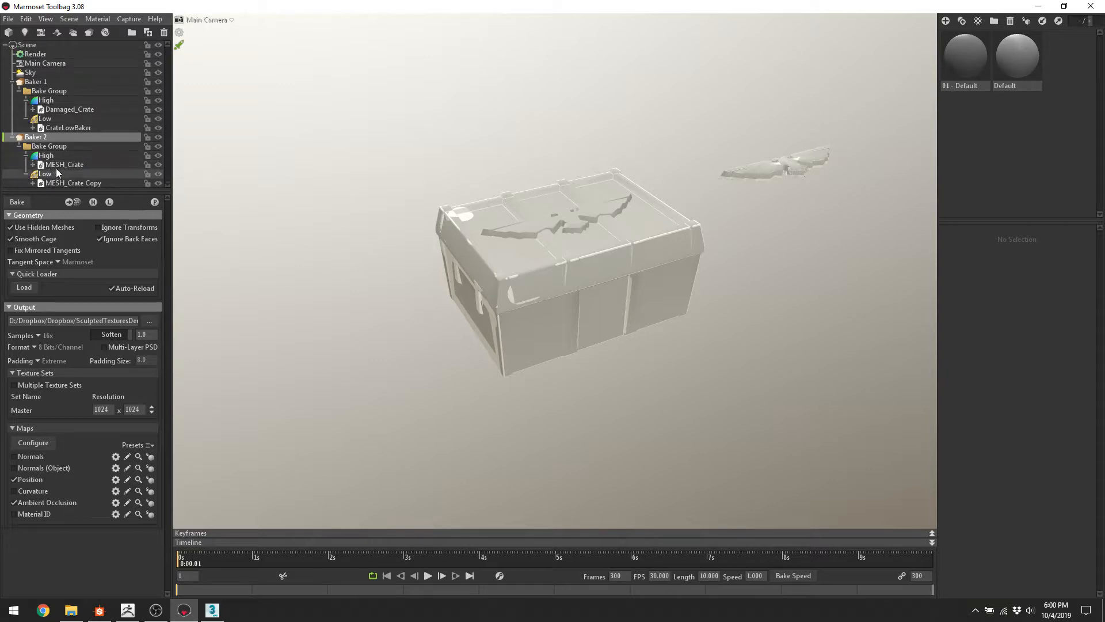
click(11, 137)
click(11, 82)
click(47, 82)
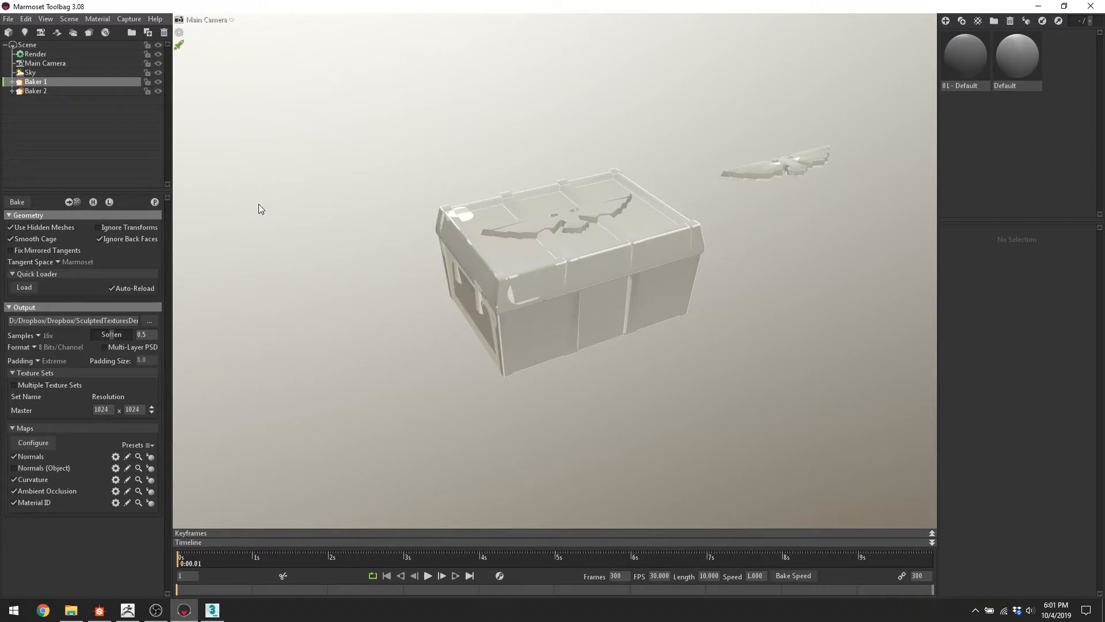
Hide Baker 1 and Baker 2's high-poly group, and select the low-poly MESH_Crate Copy.
click(157, 81)
click(11, 91)
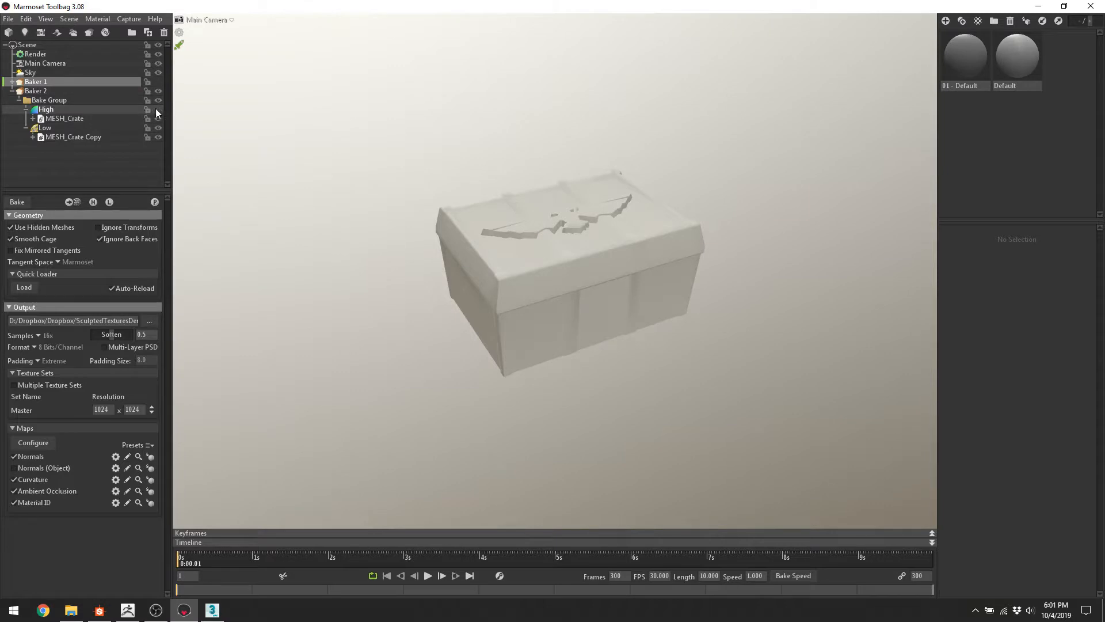
click(25, 109)
click(69, 127)
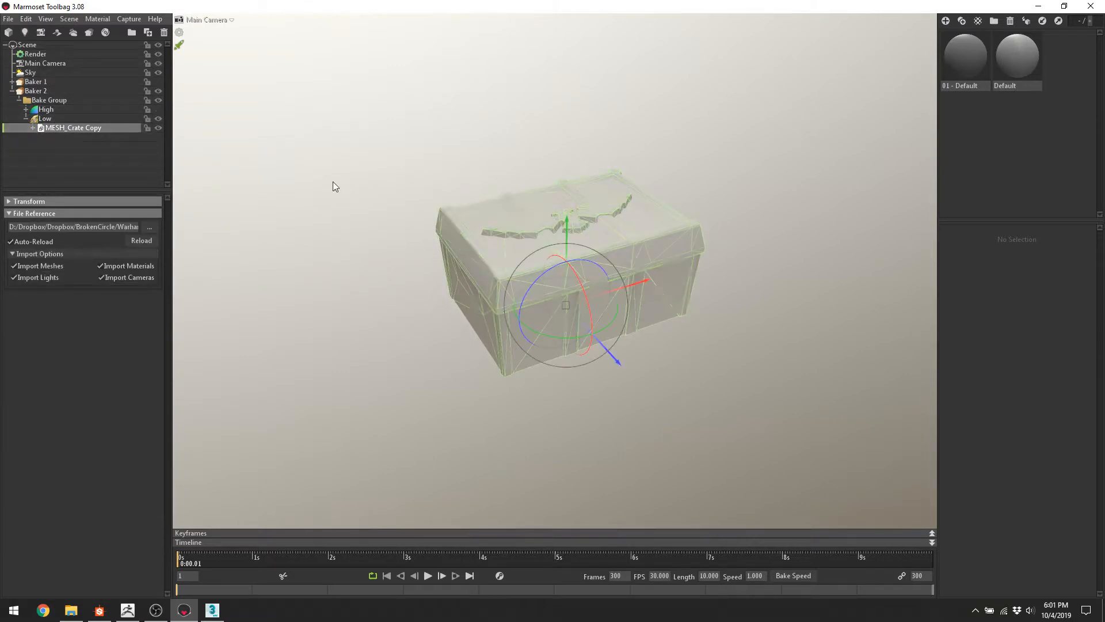
Apply a new material to Baker 2's low-poly crate and load cratehigh_normal.psd from the Bakes folder as its normal map.
click(1026, 60)
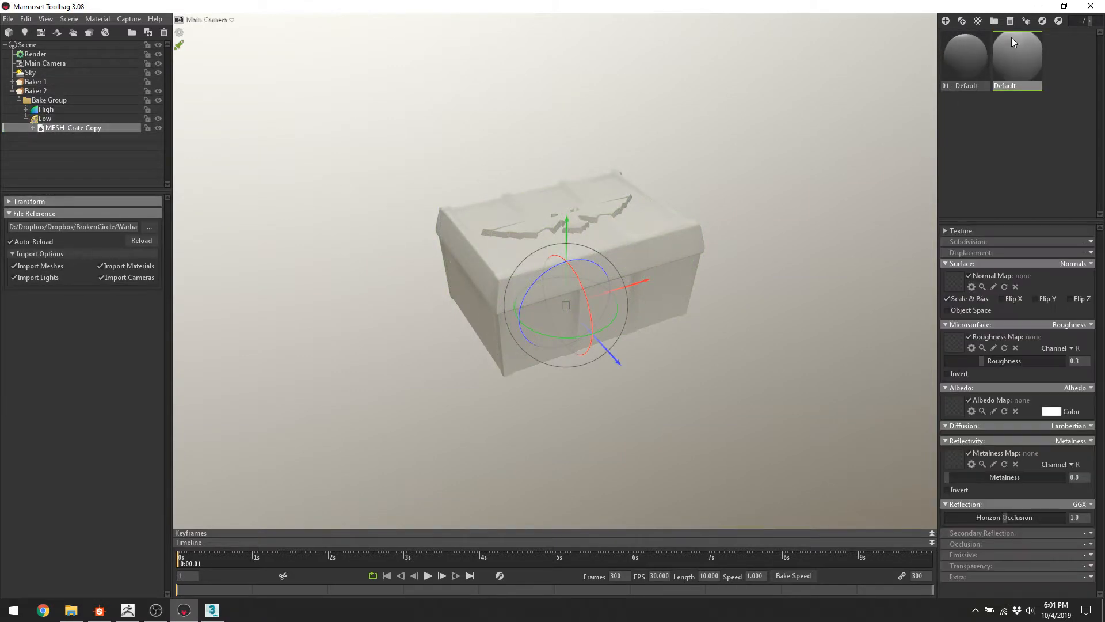
click(945, 21)
drag(1062, 65, 648, 267)
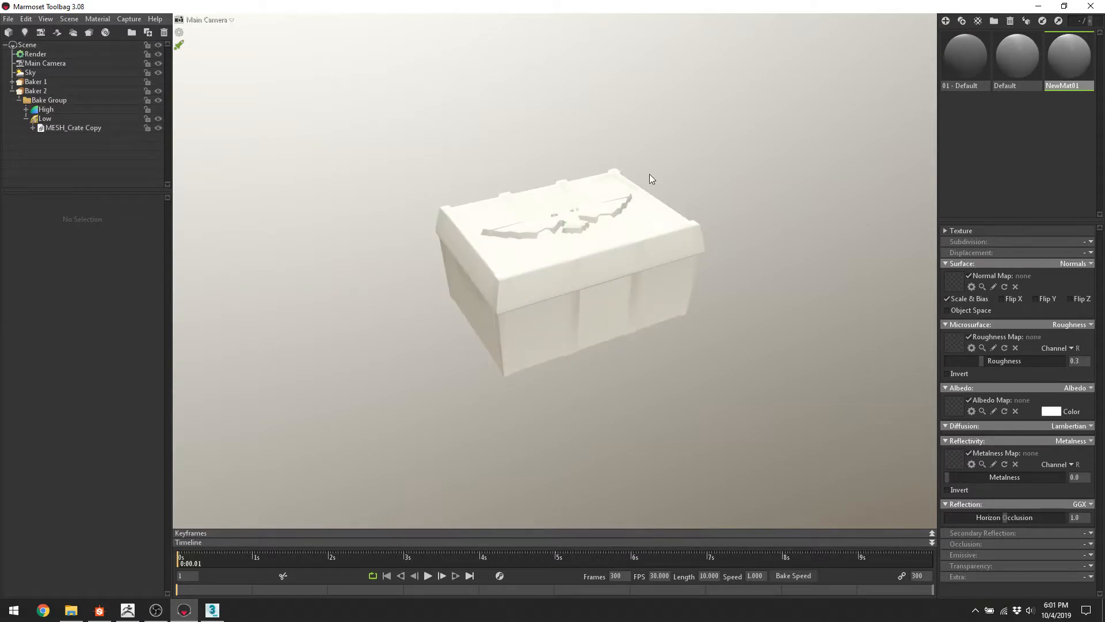
click(959, 278)
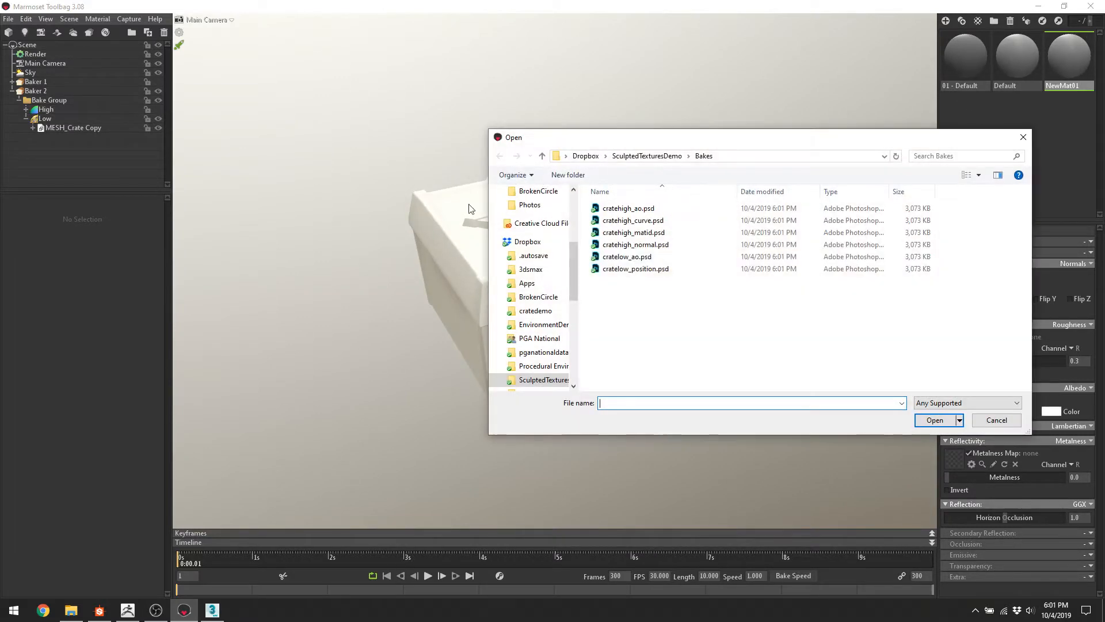
double_click(646, 248)
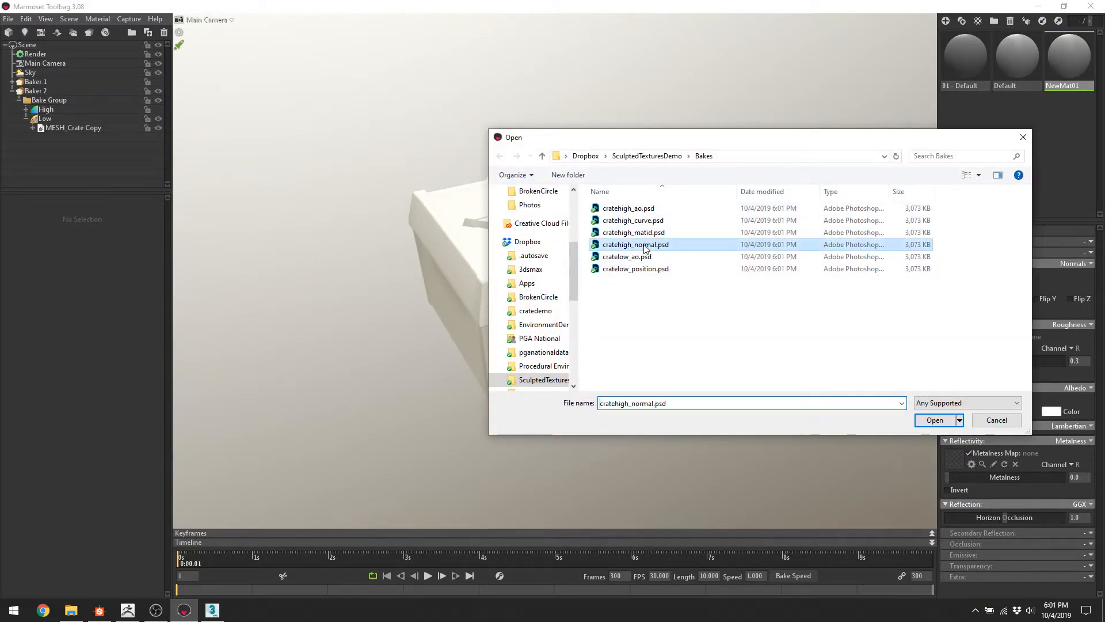
Examine the baked normal details on the crate's lid, eagle, damaged edges and sides in a full-screen view.
key(space)
alt+drag(516, 290, 476, 376)
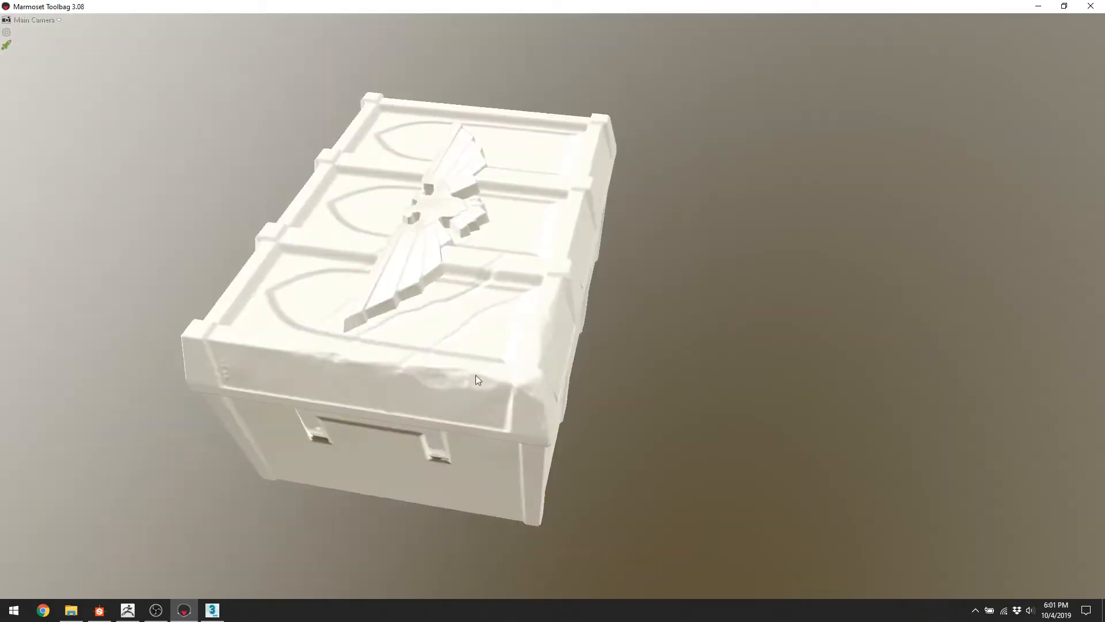
scroll(490, 362, up, 4)
alt+middle_drag(498, 353, 600, 367)
alt+drag(600, 367, 493, 414)
scroll(633, 253, up, 3)
alt+drag(610, 264, 655, 143)
scroll(528, 359, down, 2)
mouse_move(525, 347)
alt+mouse_down()
mouse_move(547, 360)
mouse_move(529, 293)
mouse_move(512, 361)
alt+mouse_up()
click(546, 364)
alt+middle_drag(673, 353, 541, 245)
alt+drag(540, 245, 487, 437)
click(256, 361)
scroll(476, 286, down, 3)
scroll(501, 246, up, 4)
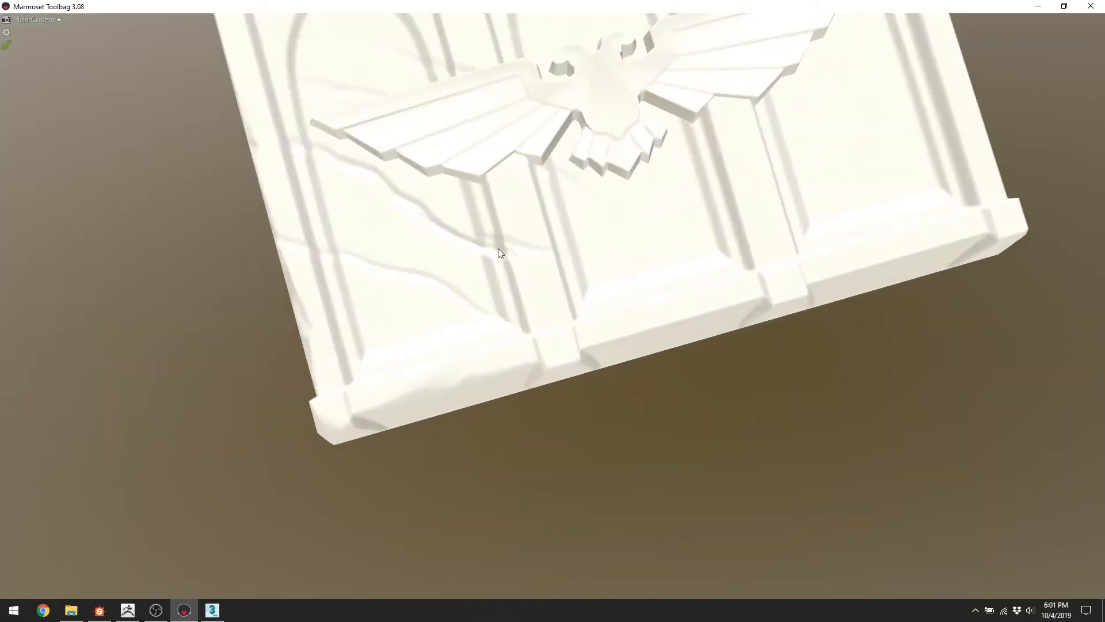
alt+drag(500, 246, 748, 173)
alt+drag(557, 202, 513, 242)
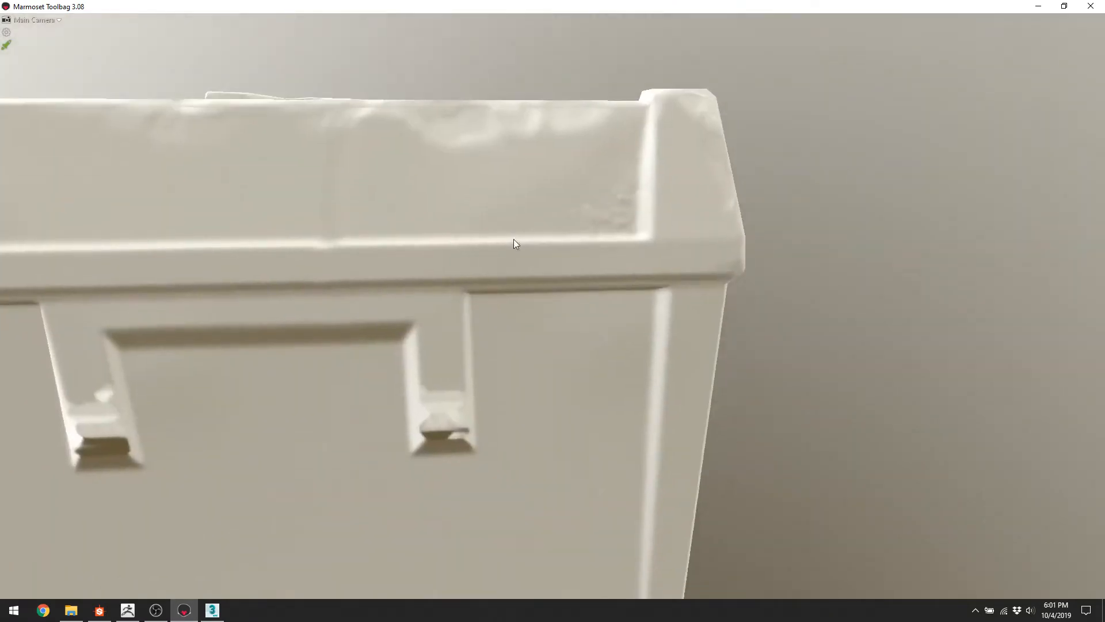
alt+drag(551, 118, 602, 187)
alt+drag(449, 361, 679, 329)
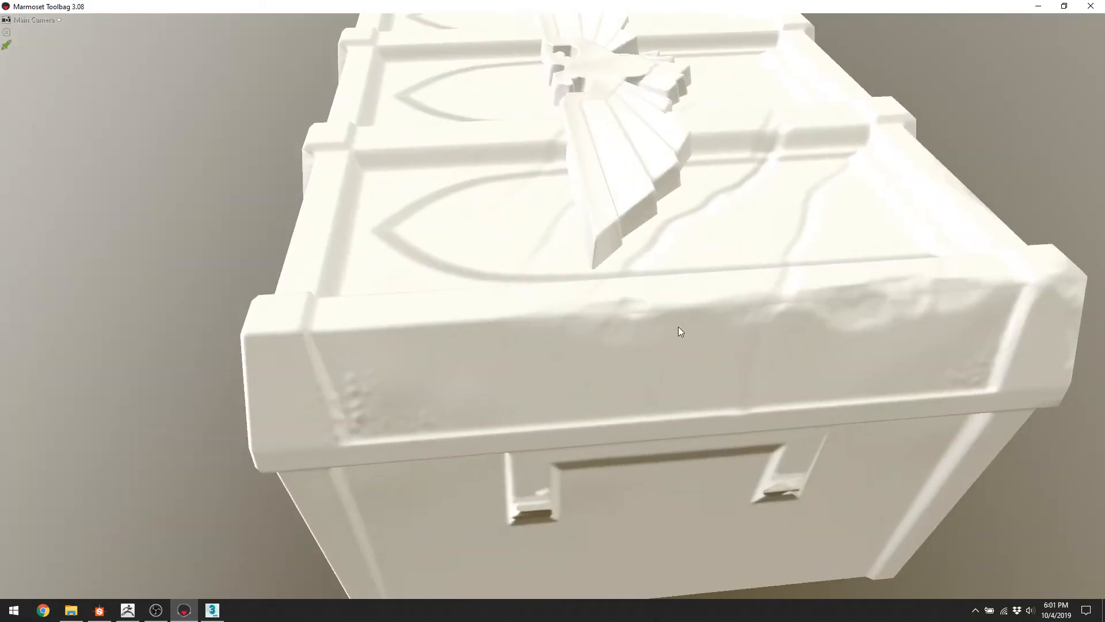
key(Tab)
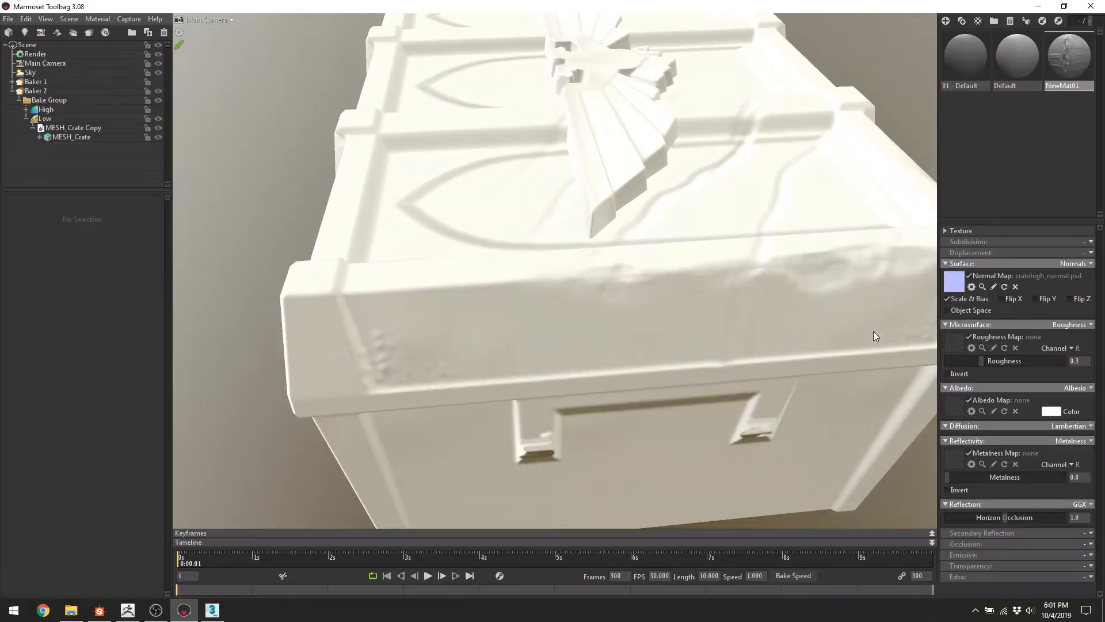
Load cratehigh_ao.psd as the new material's albedo map and inspect the crate from several angles.
click(1035, 299)
alt+drag(898, 242, 677, 199)
click(952, 410)
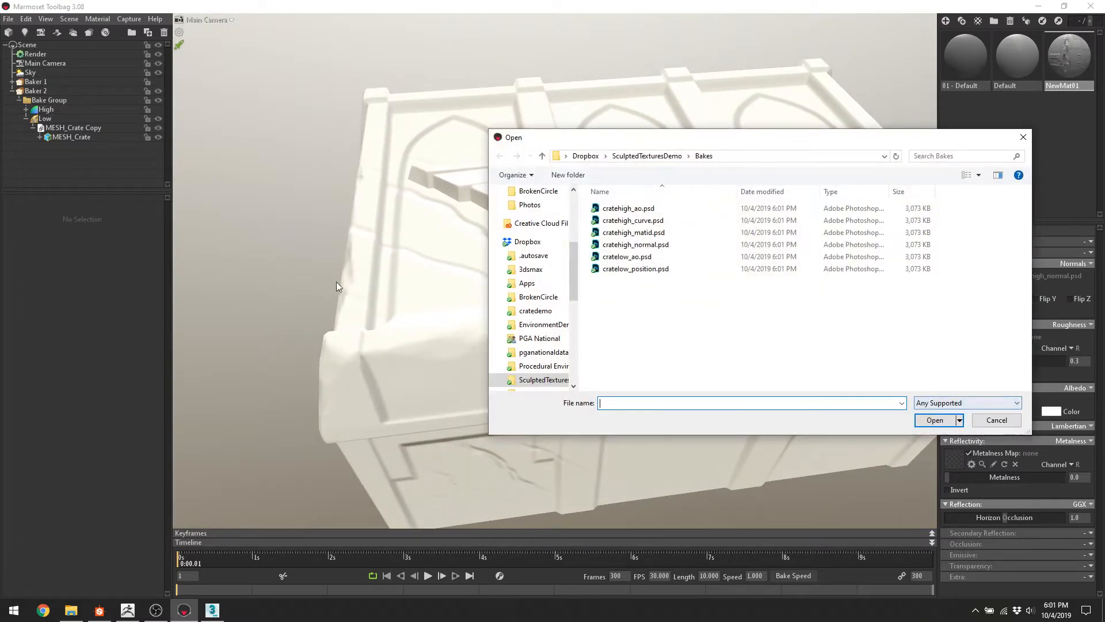
click(627, 210)
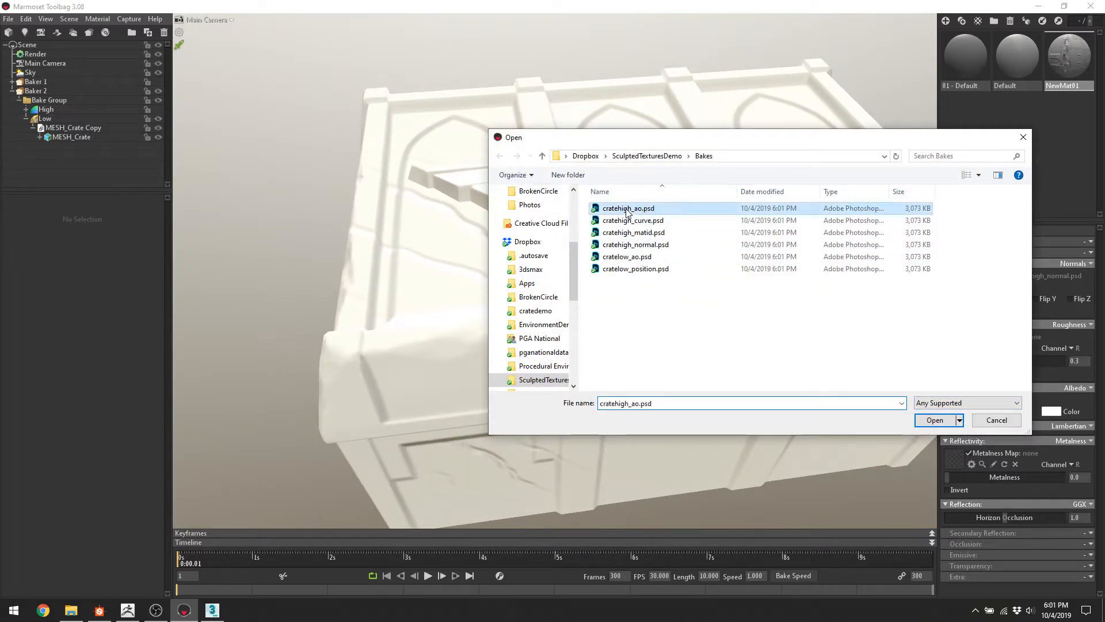
double_click(621, 207)
drag(558, 236, 572, 288)
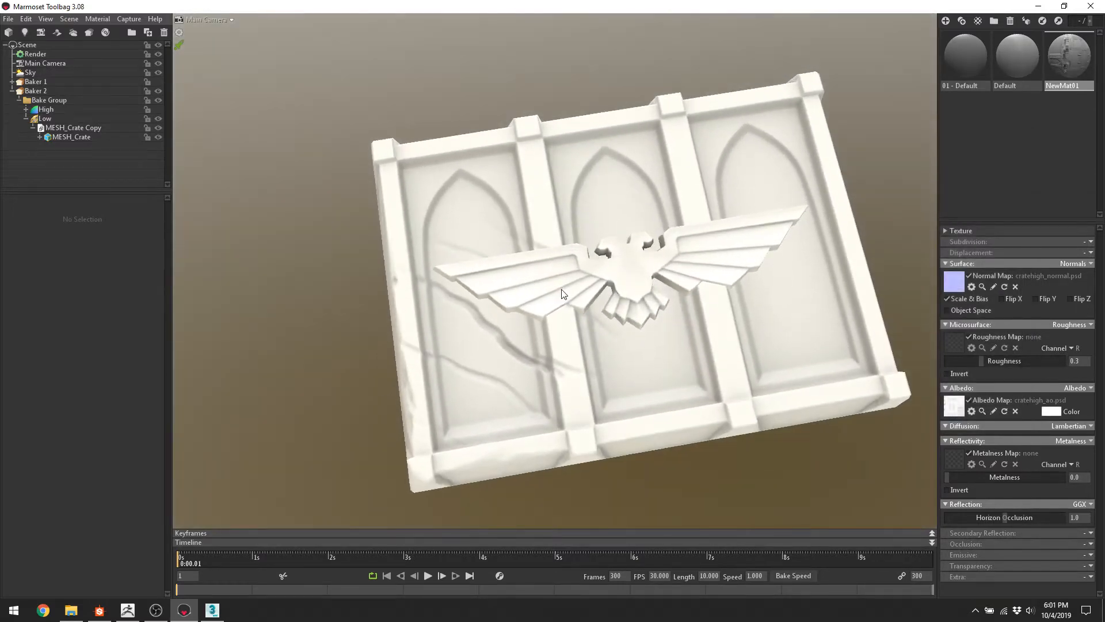
drag(526, 364, 663, 235)
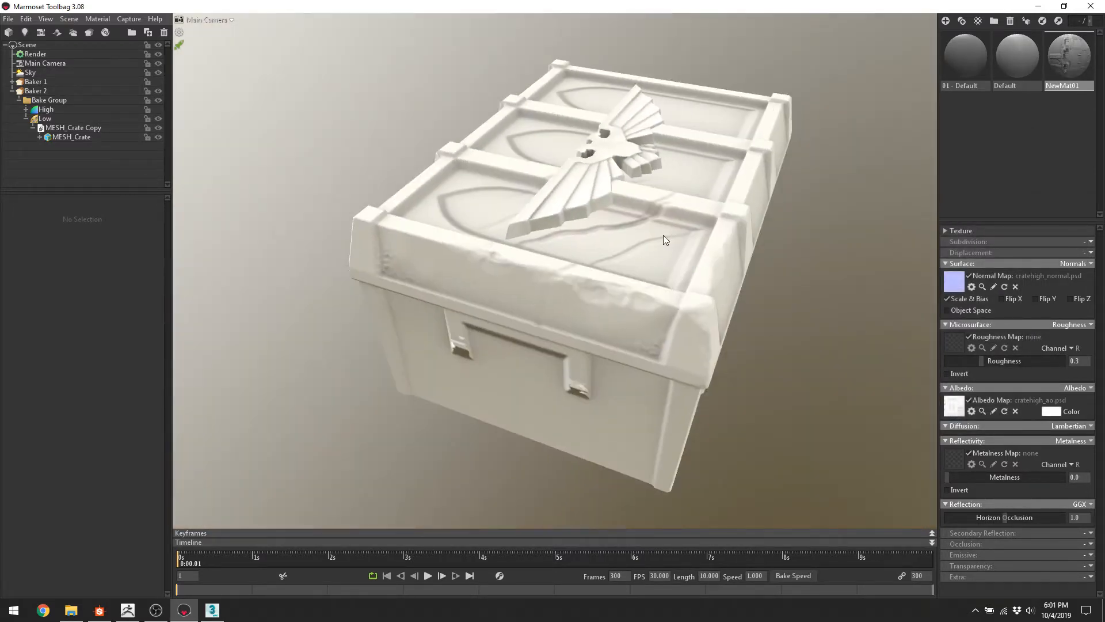
Load cratehigh_curve.psd as the material's albedo map and enable sRGB Color Space for it.
drag(564, 294, 578, 258)
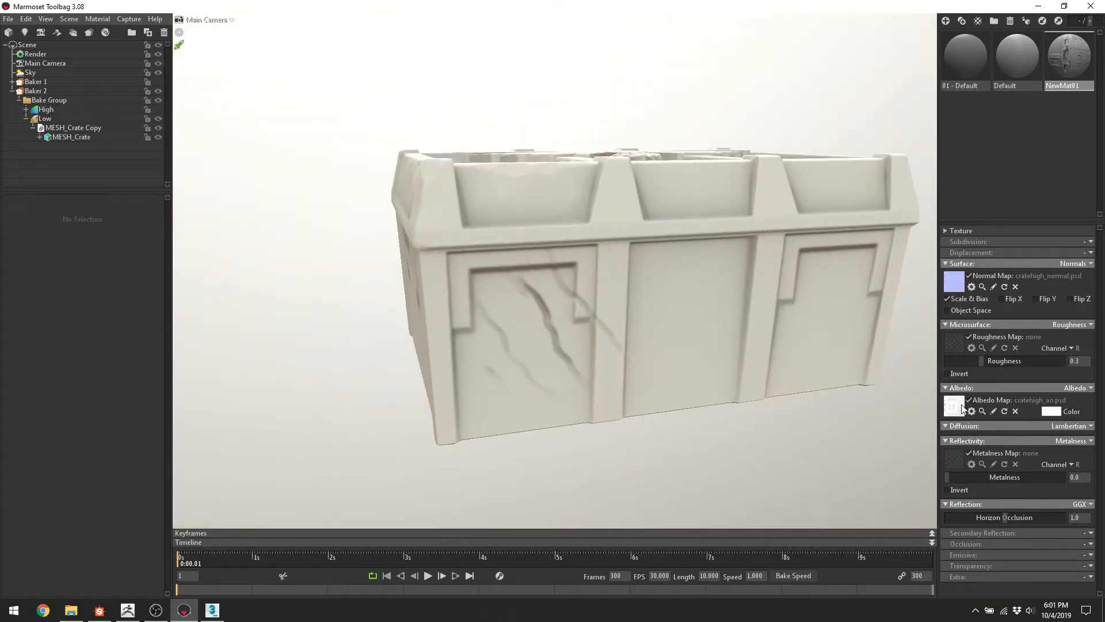
click(963, 408)
click(649, 222)
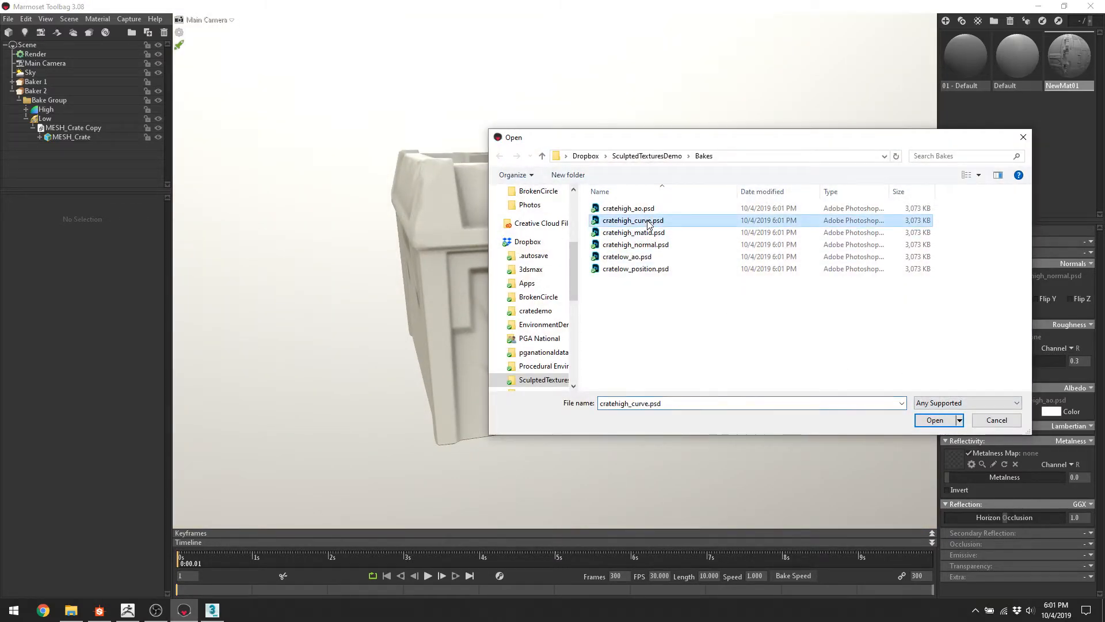
double_click(647, 222)
click(972, 411)
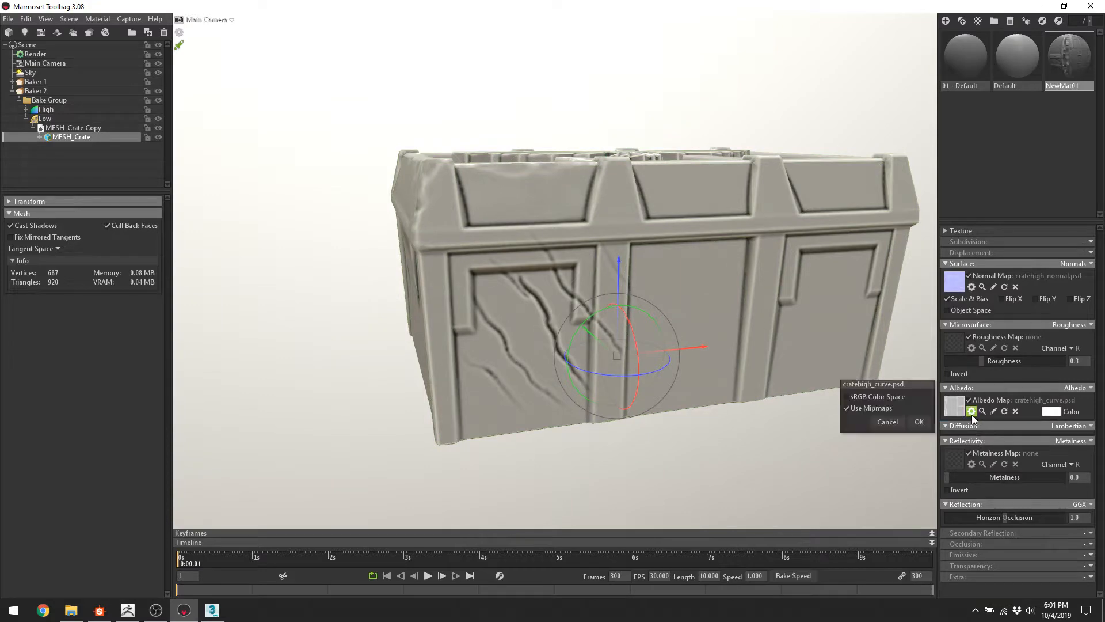
click(866, 397)
click(918, 422)
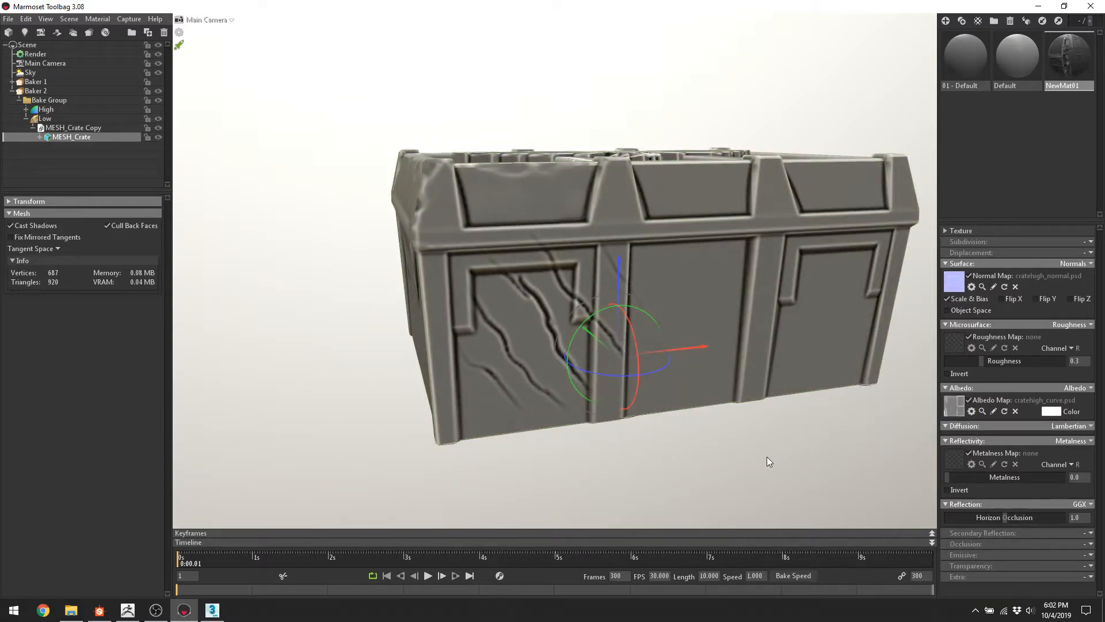
click(767, 461)
Examine the curvature map on the crate's lid, eagle, cracks, damaged edges and sides from several angles.
drag(777, 323, 757, 184)
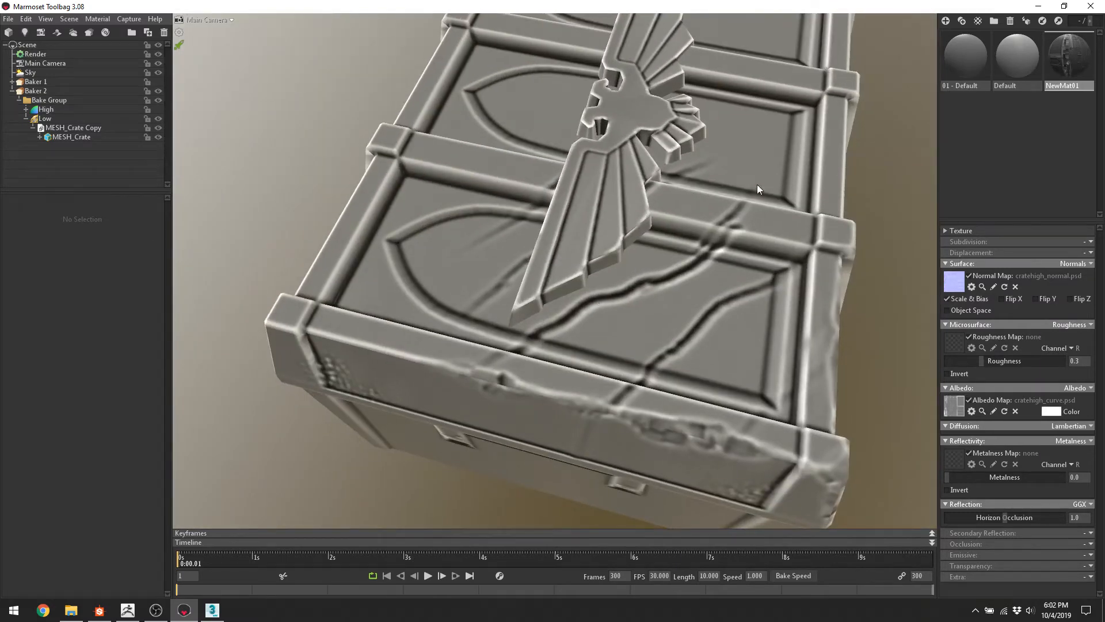
drag(512, 346, 448, 274)
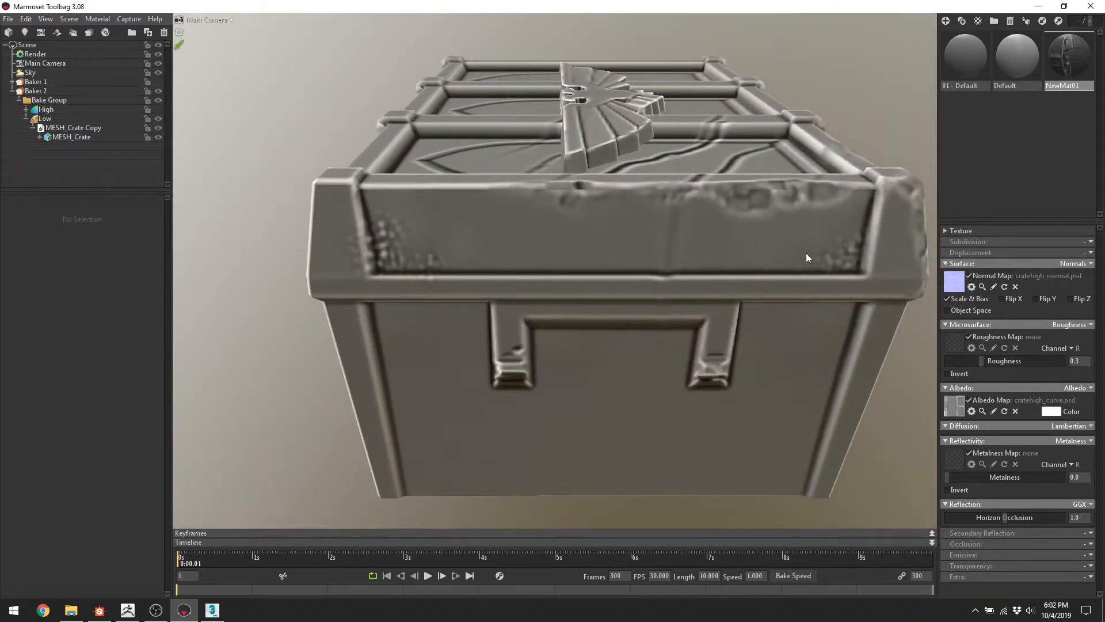
drag(806, 257, 533, 311)
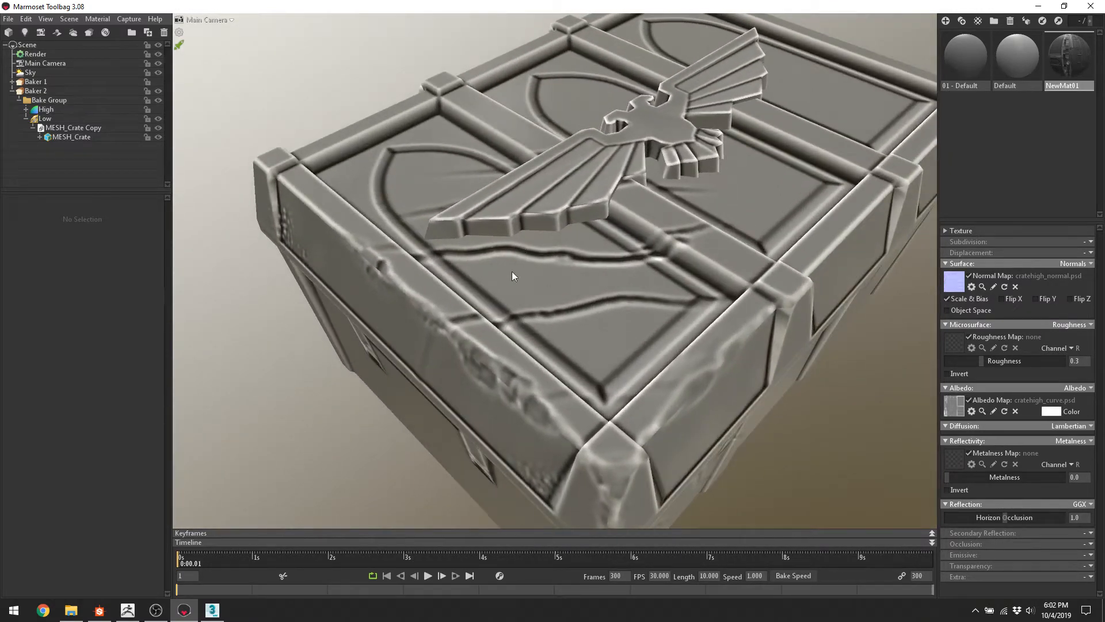
drag(512, 271, 506, 233)
scroll(471, 268, down, 3)
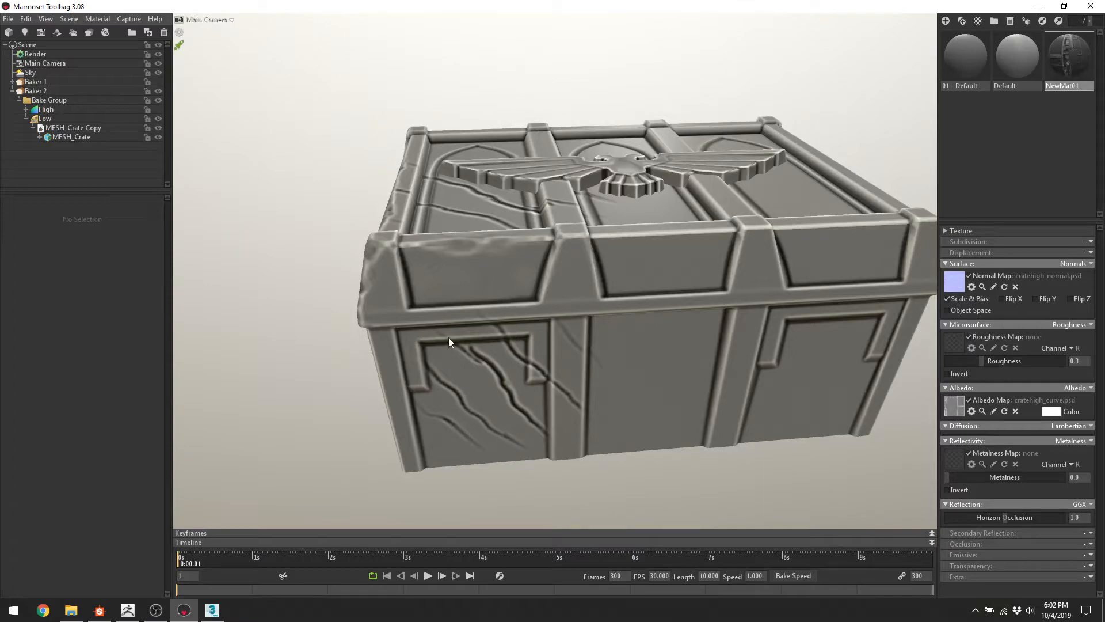
drag(372, 302, 535, 281)
drag(485, 175, 561, 270)
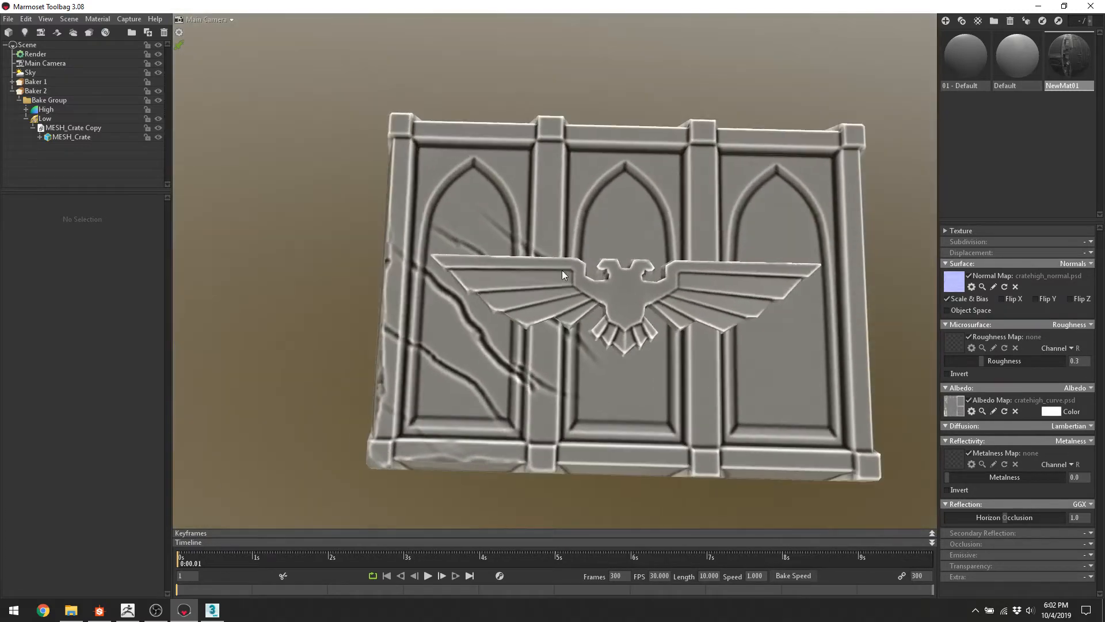
right_drag(524, 320, 919, 380)
Replace the albedo map with cratehigh_ao.psd and check the occlusion around the eagle on the lid.
click(957, 403)
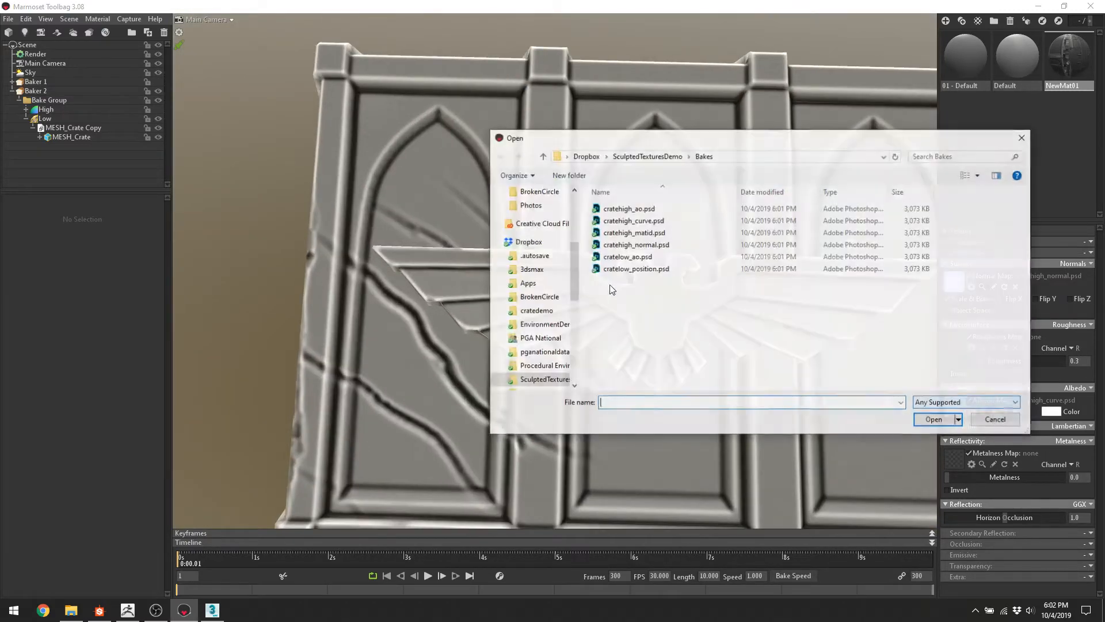
click(632, 209)
double_click(633, 215)
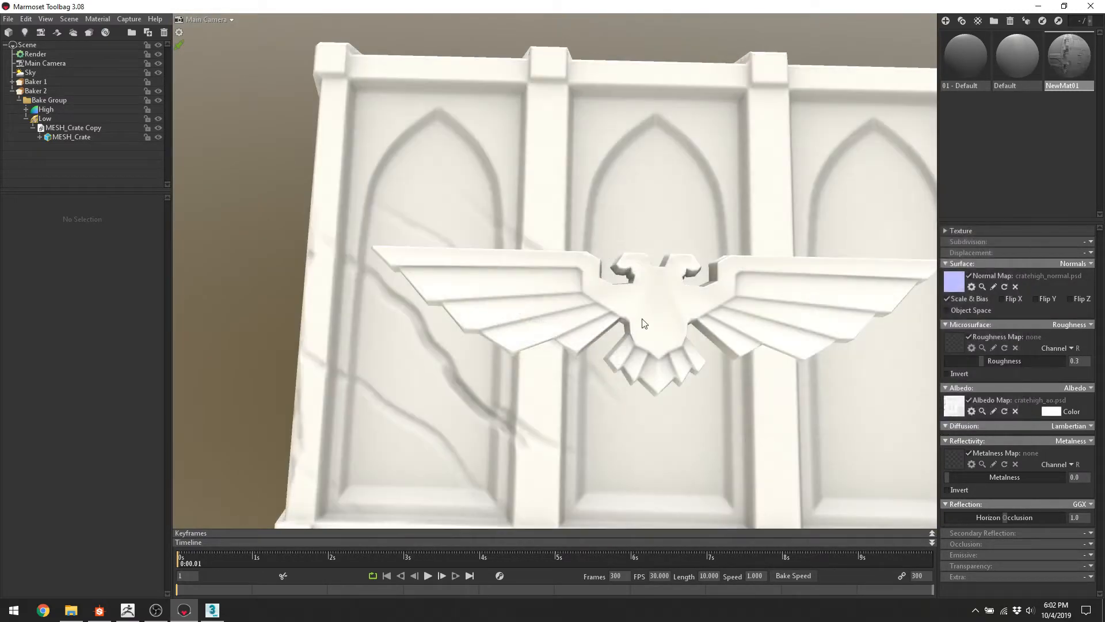
drag(642, 319, 447, 253)
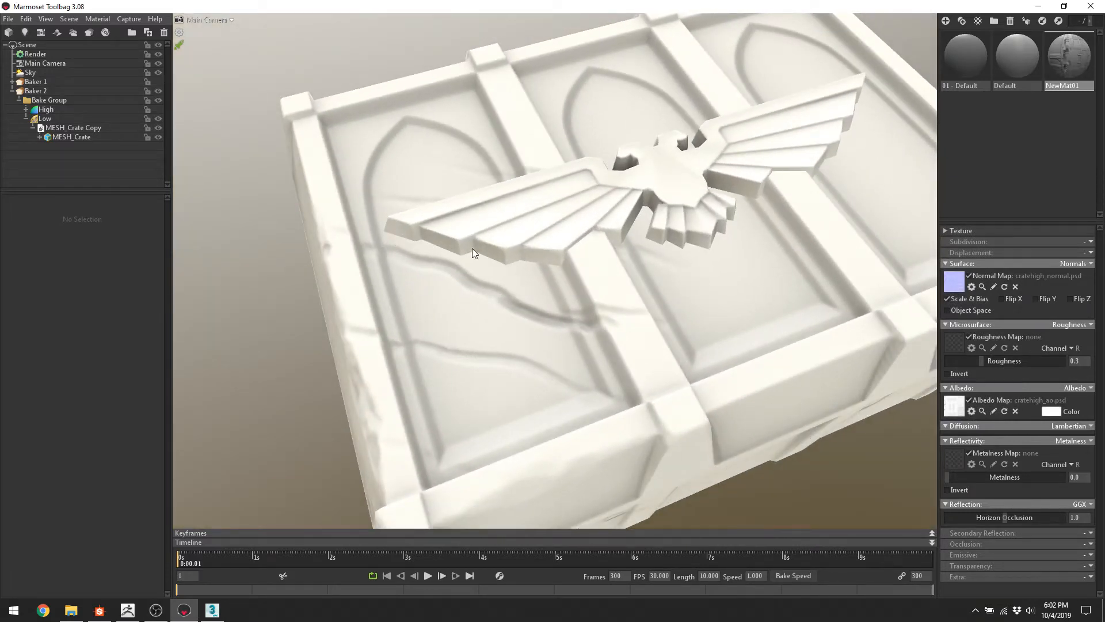
click(472, 253)
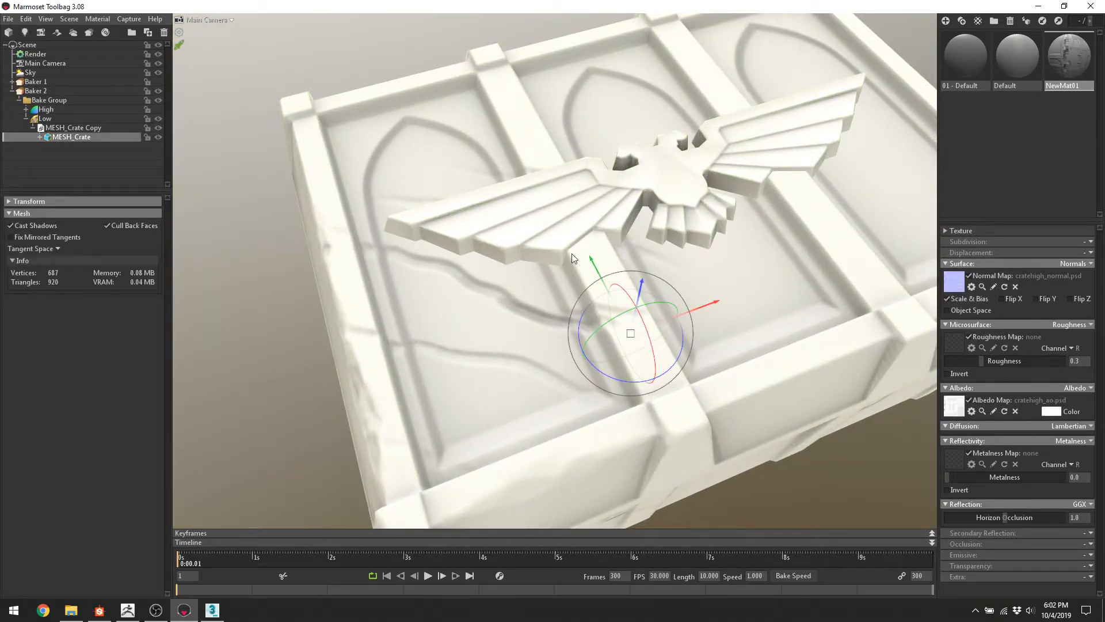
Replace the albedo map with cratelow_ao.psd from the Bakes folder.
click(960, 413)
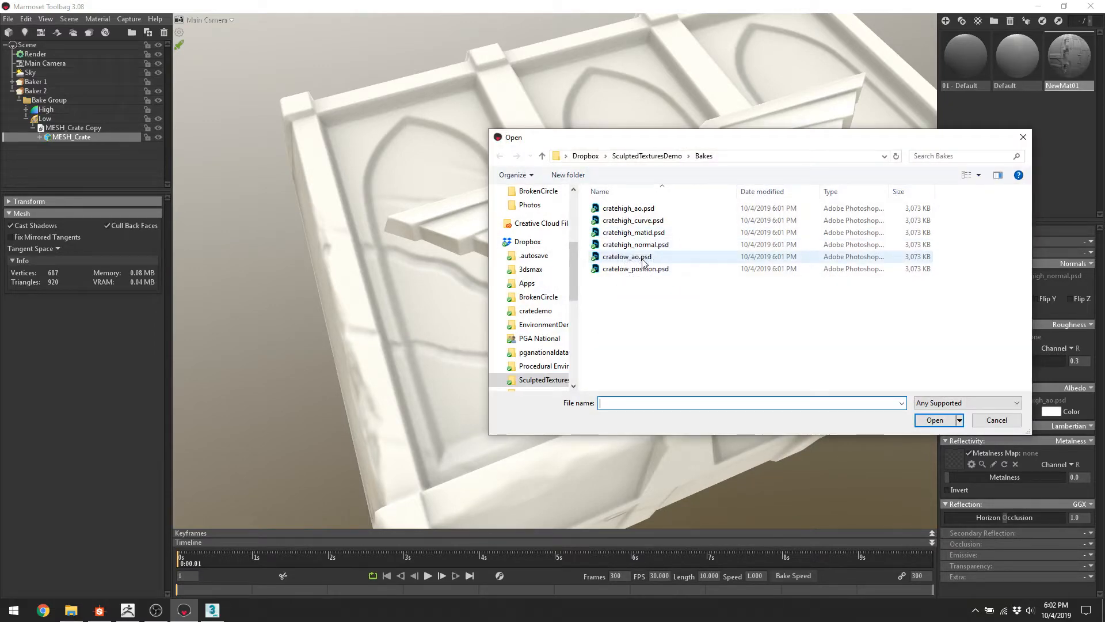
double_click(628, 256)
drag(641, 258, 627, 237)
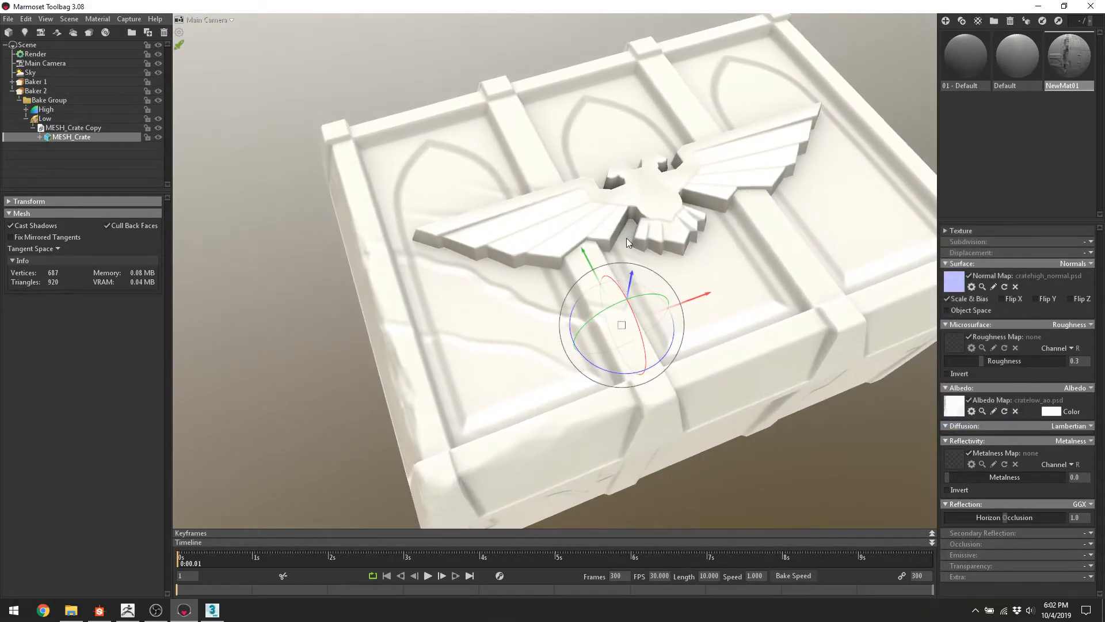
Preview the low-poly AO texture, close the preview and examine the occlusion around the eagle and lid panels.
click(982, 412)
scroll(633, 415, up, 2)
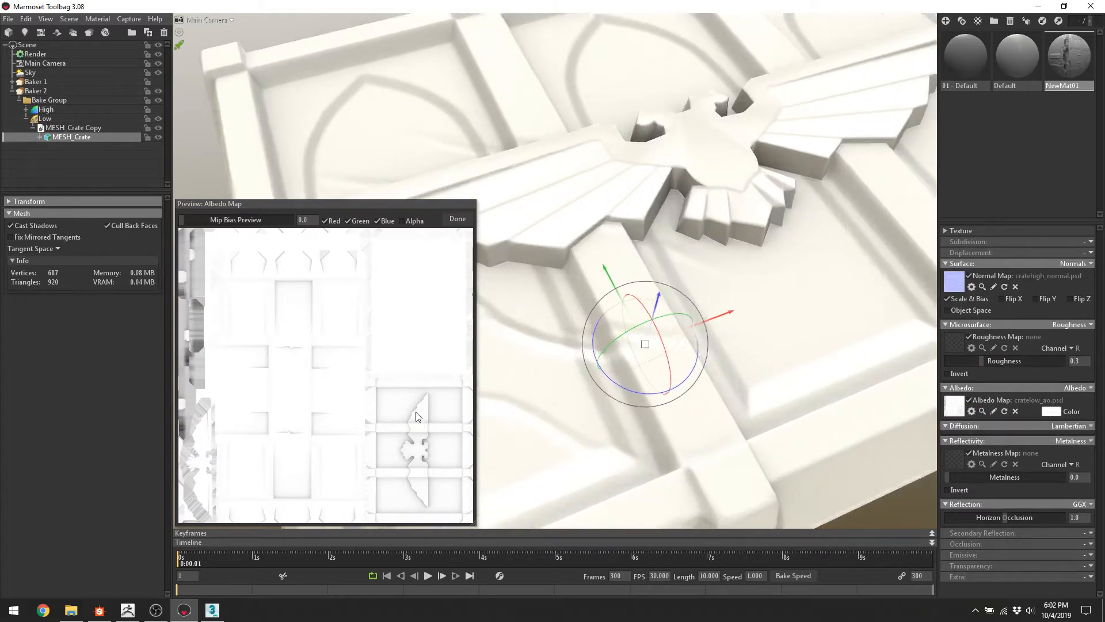
scroll(417, 412, up, 2)
scroll(420, 421, up, 2)
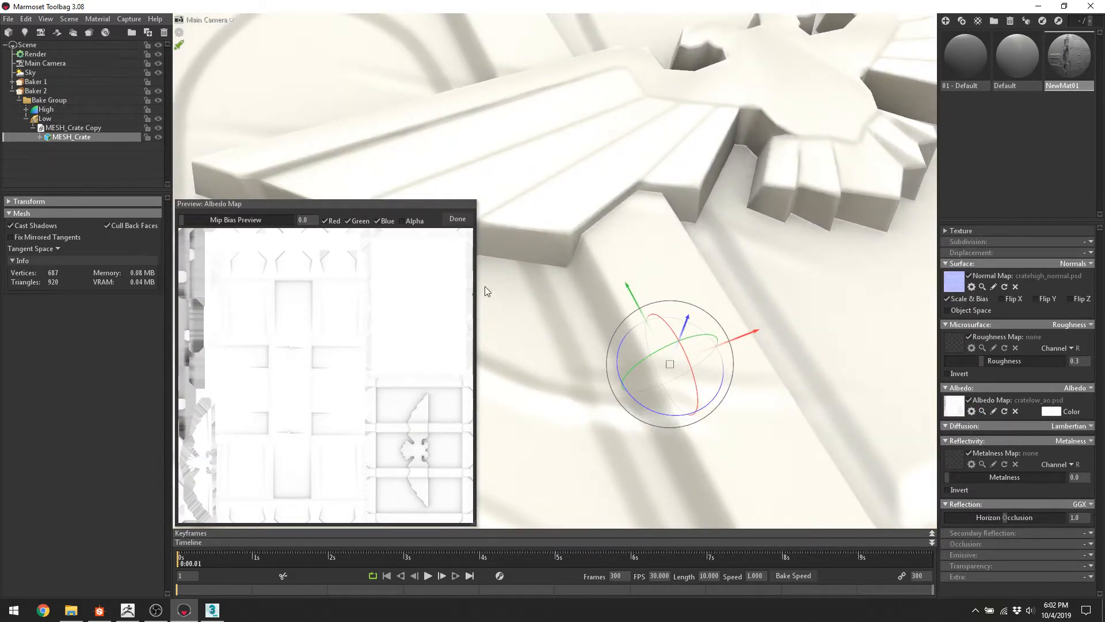
click(464, 219)
scroll(534, 256, down, 4)
drag(535, 247, 633, 336)
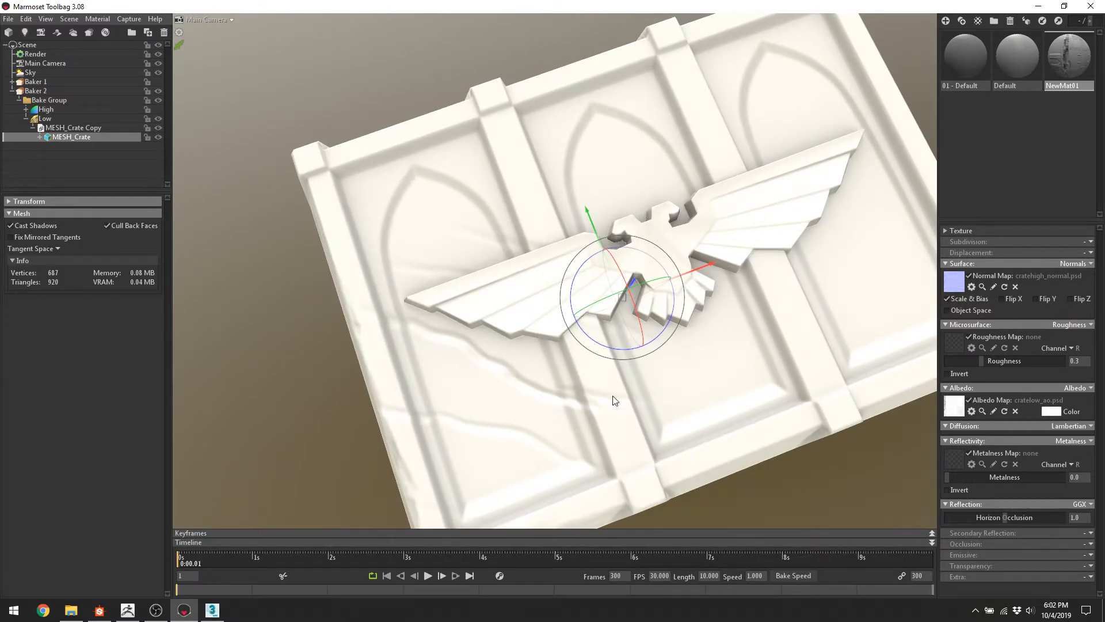
drag(612, 395, 488, 299)
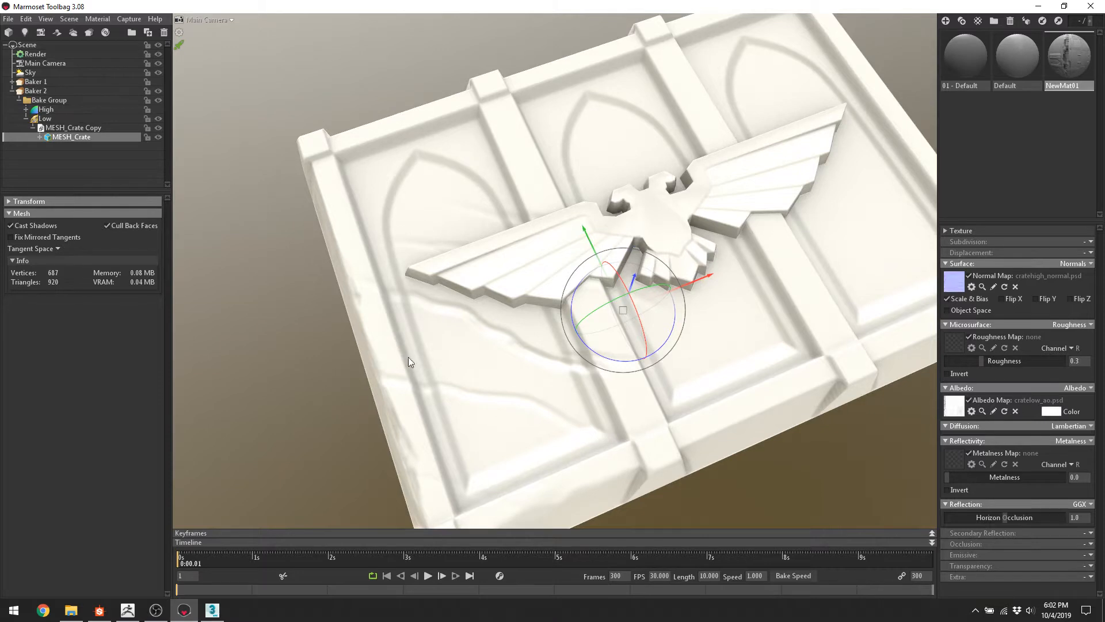
right_drag(507, 271, 564, 274)
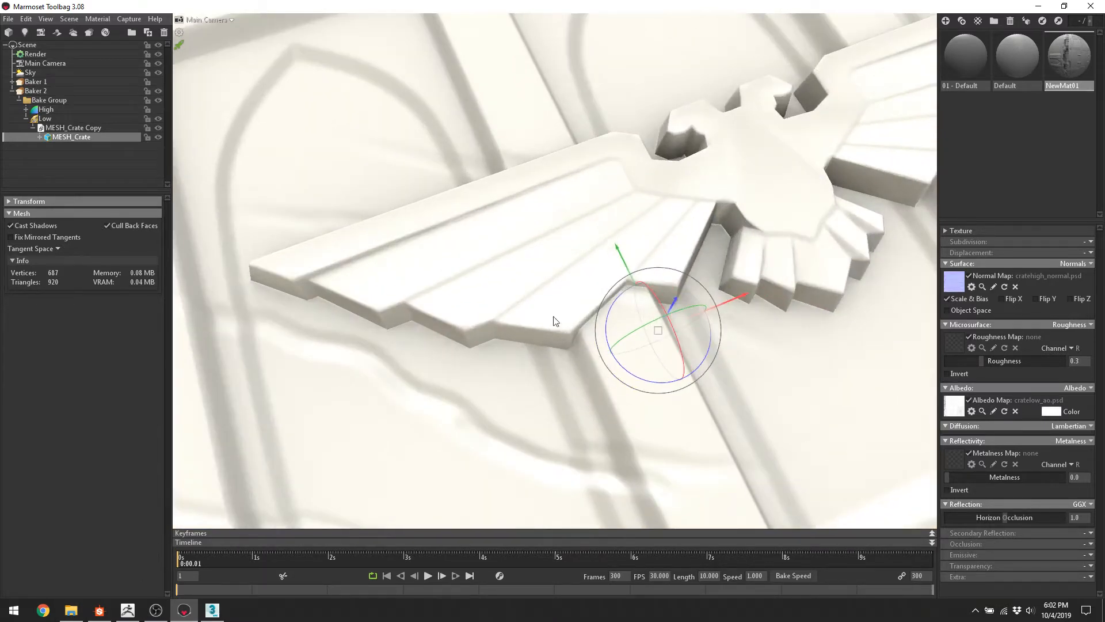
Hide Baker 2, show Baker 1 and hide its high-poly group so that only its low-poly crate is displayed.
click(26, 119)
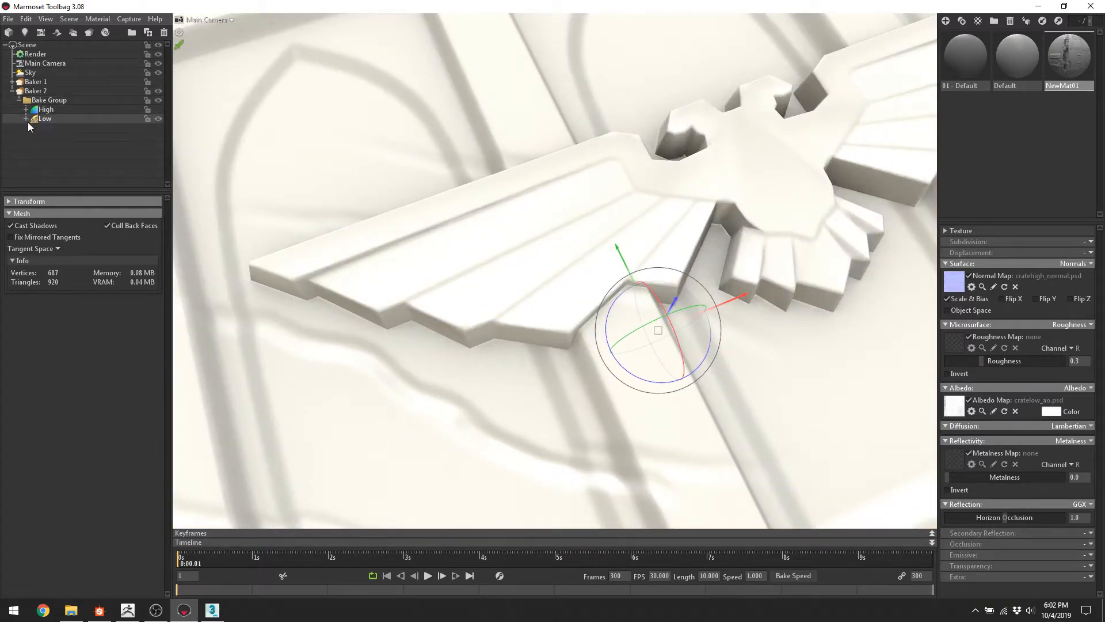
click(13, 90)
click(12, 81)
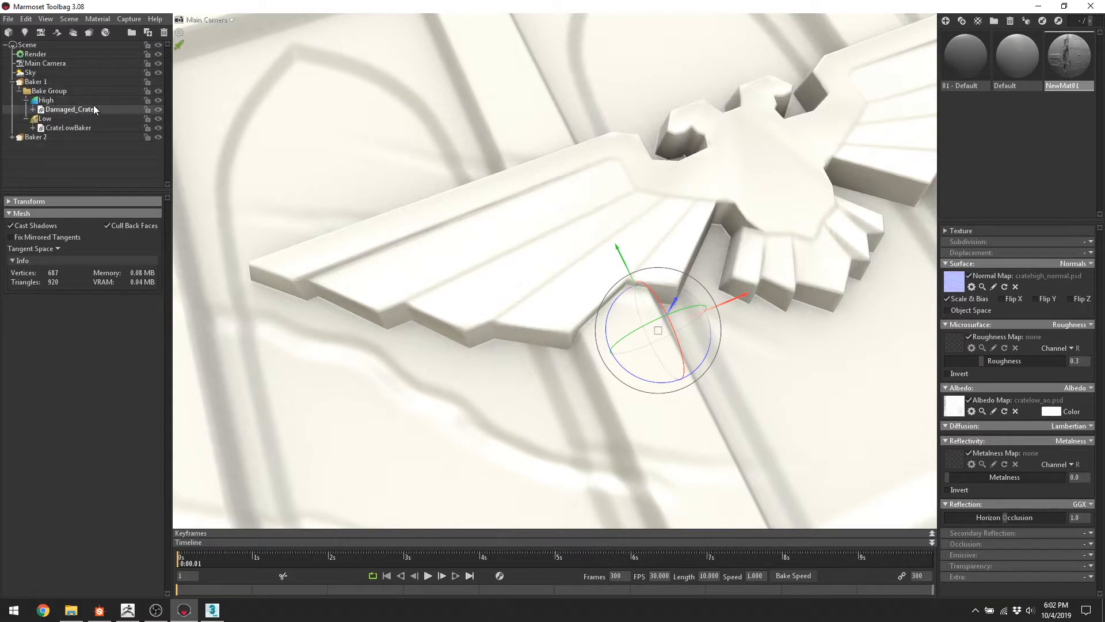
click(158, 137)
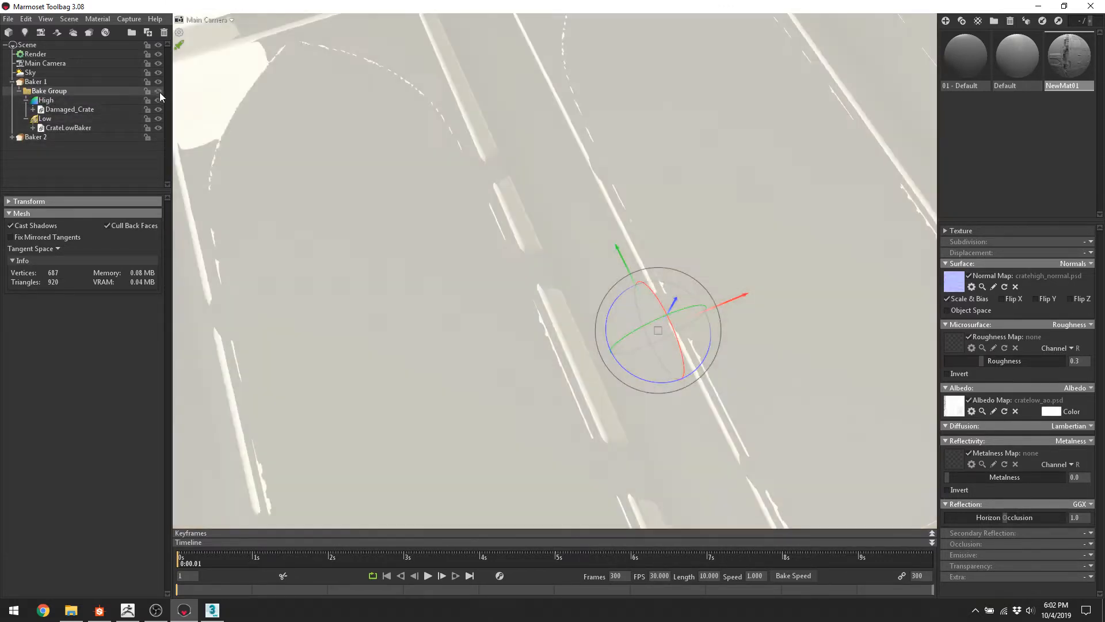
click(159, 117)
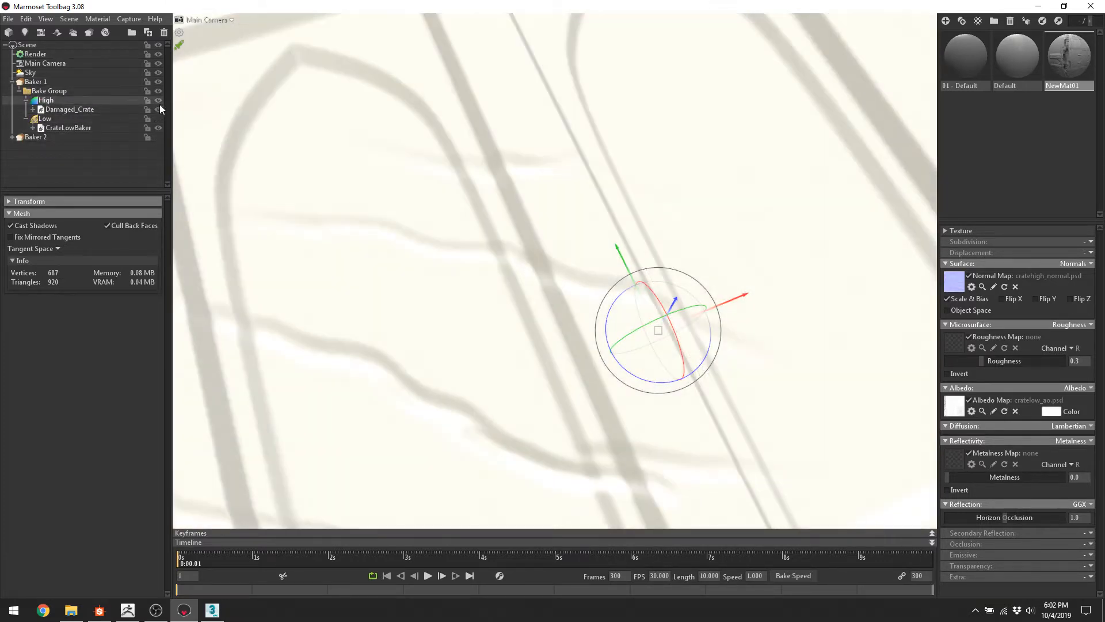
click(160, 117)
click(160, 101)
scroll(420, 192, down, 7)
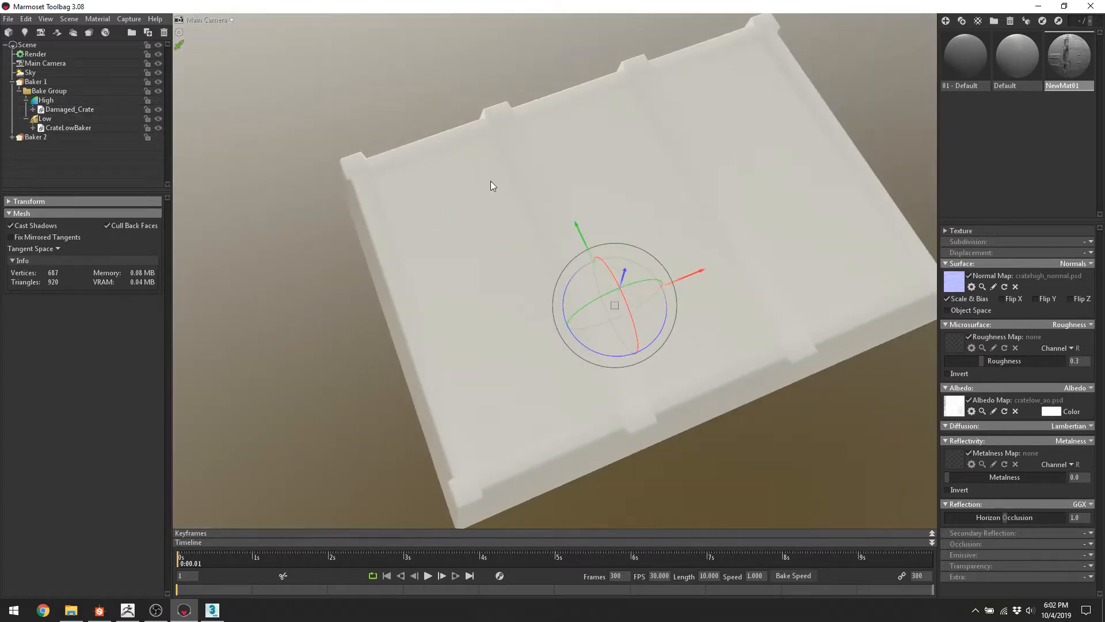
Assign the NewMat01 material to MESH_Crate in Baker 1's low-poly group.
click(491, 181)
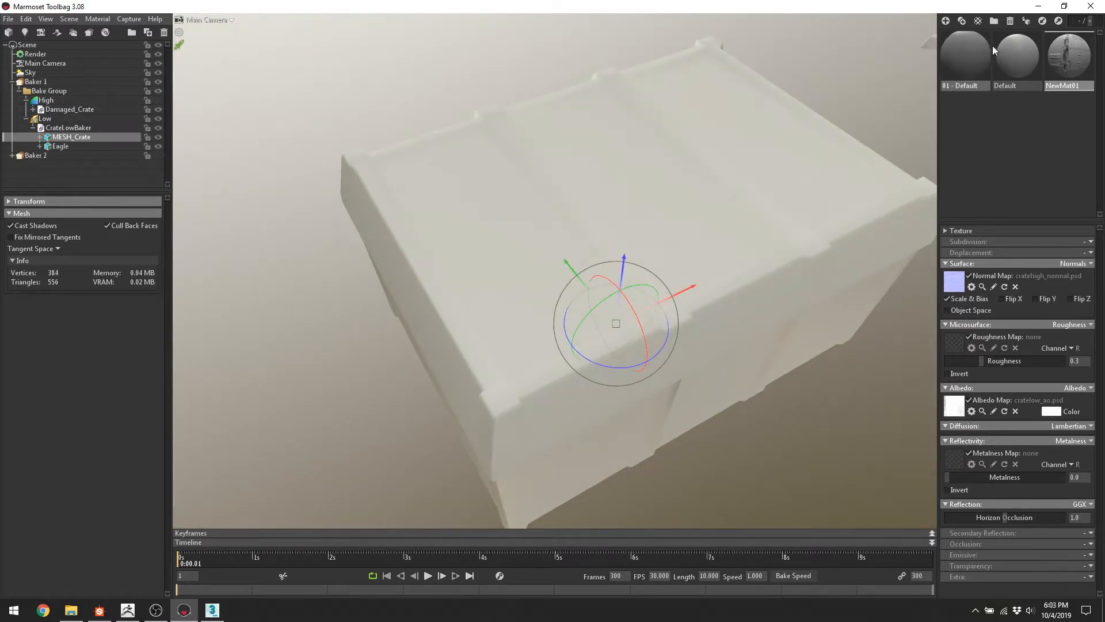
drag(1068, 57, 731, 224)
scroll(585, 174, down, 3)
middle_drag(731, 224, 668, 197)
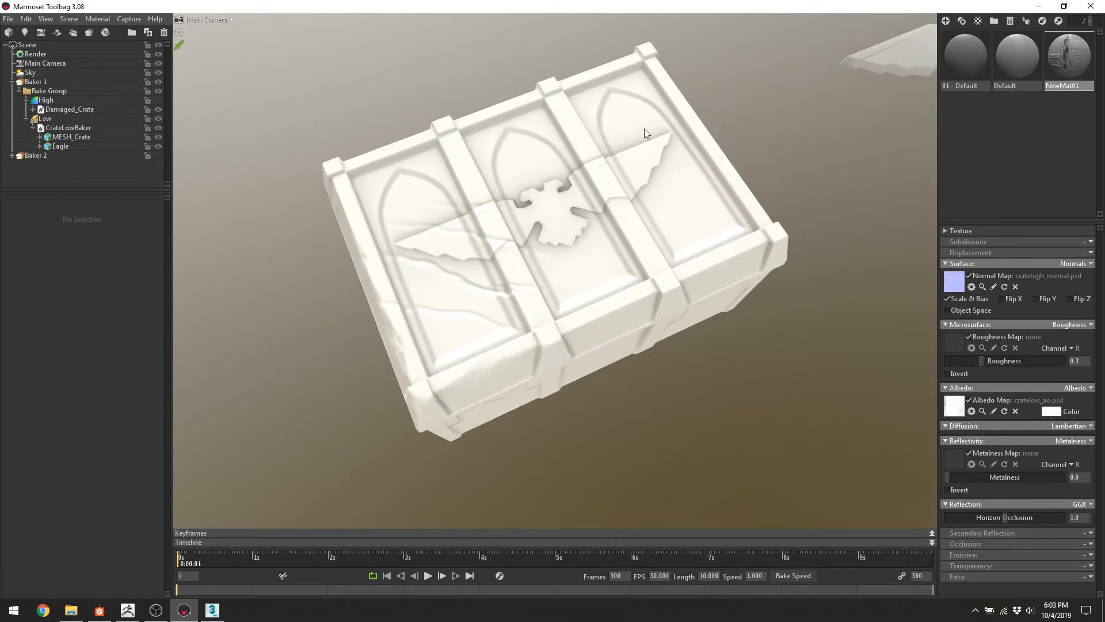
Load cratehigh_ao.psd as NewMat01's albedo map again.
click(958, 413)
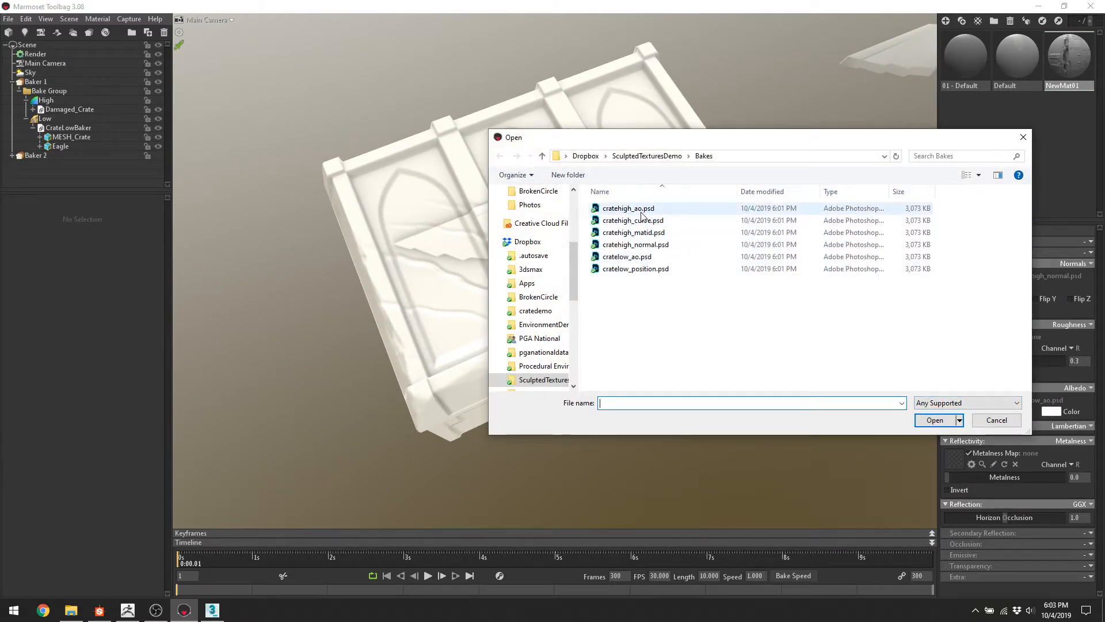
double_click(641, 210)
drag(625, 209, 713, 143)
Examine the high-poly occlusion on Baker 1's crate, checking the lid area beneath the separated eagle and the sides.
drag(628, 190, 495, 344)
scroll(495, 343, up, 6)
drag(539, 216, 433, 276)
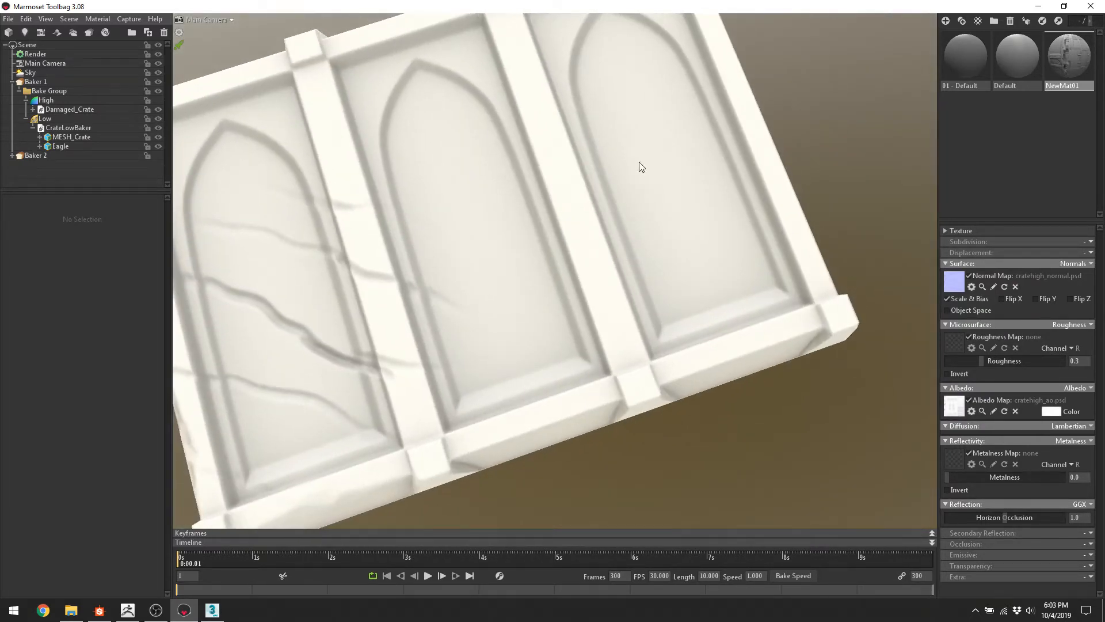
scroll(597, 200, down, 3)
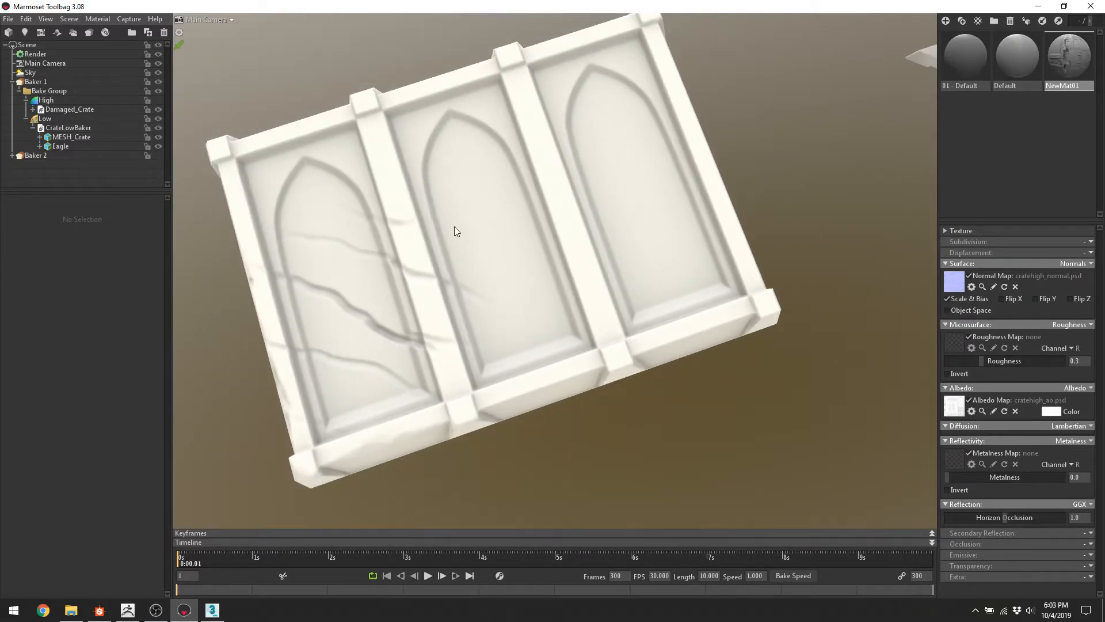
scroll(489, 242, down, 2)
drag(521, 254, 461, 250)
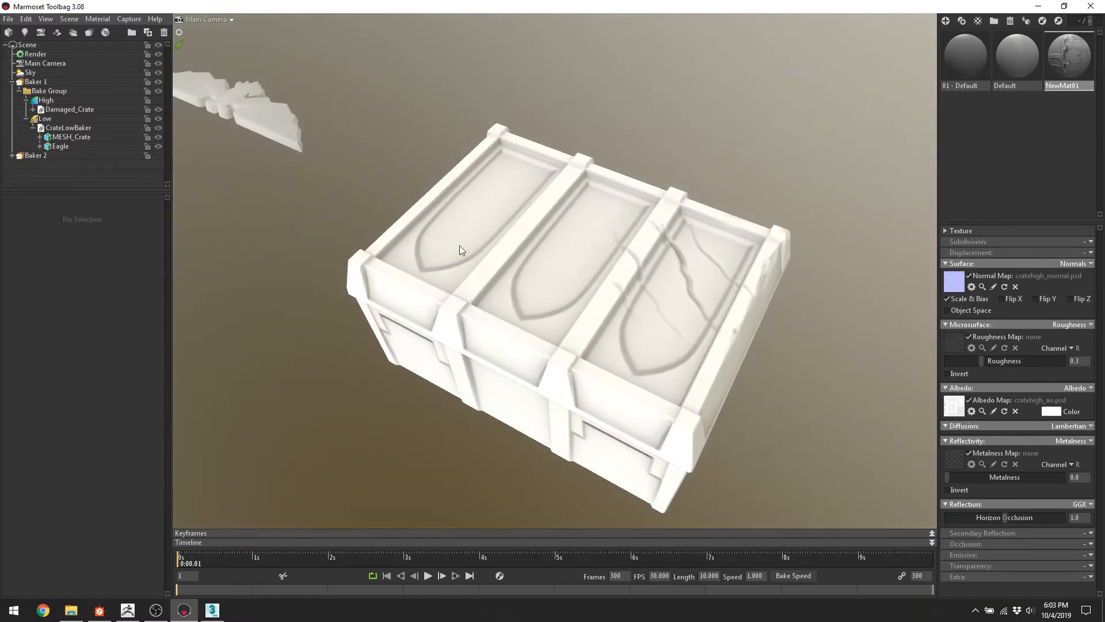
drag(647, 283, 684, 172)
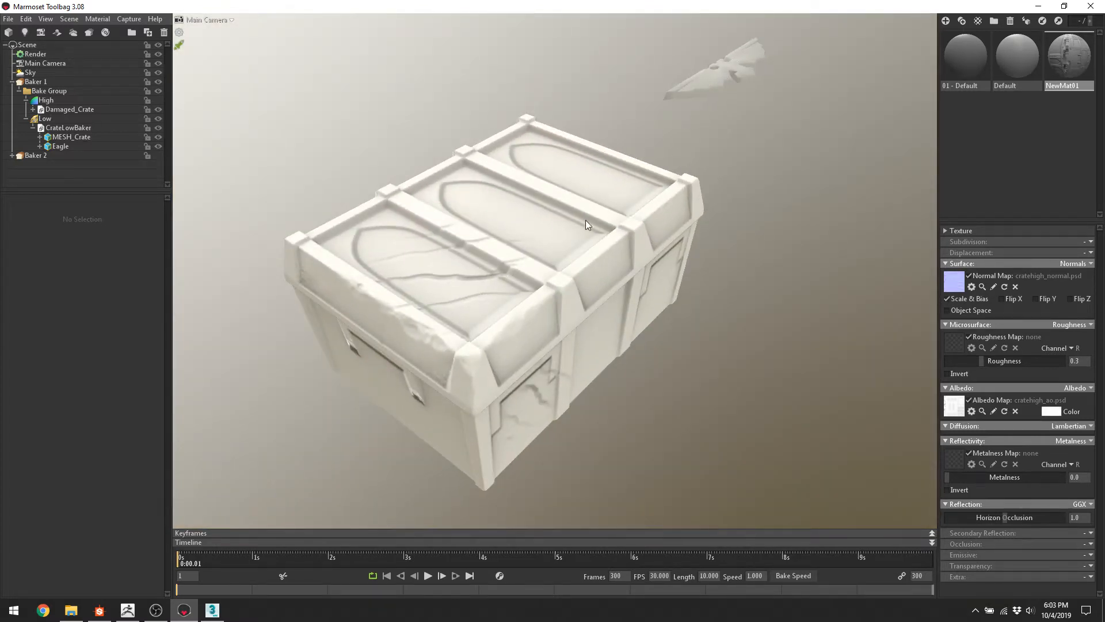
drag(586, 221, 405, 207)
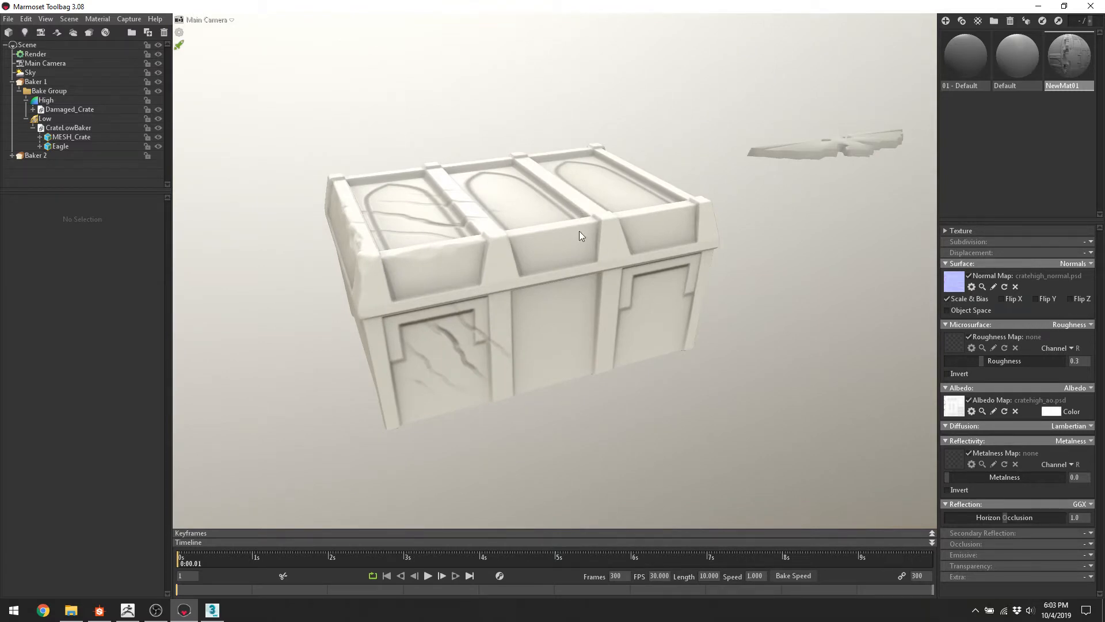
drag(580, 230, 320, 298)
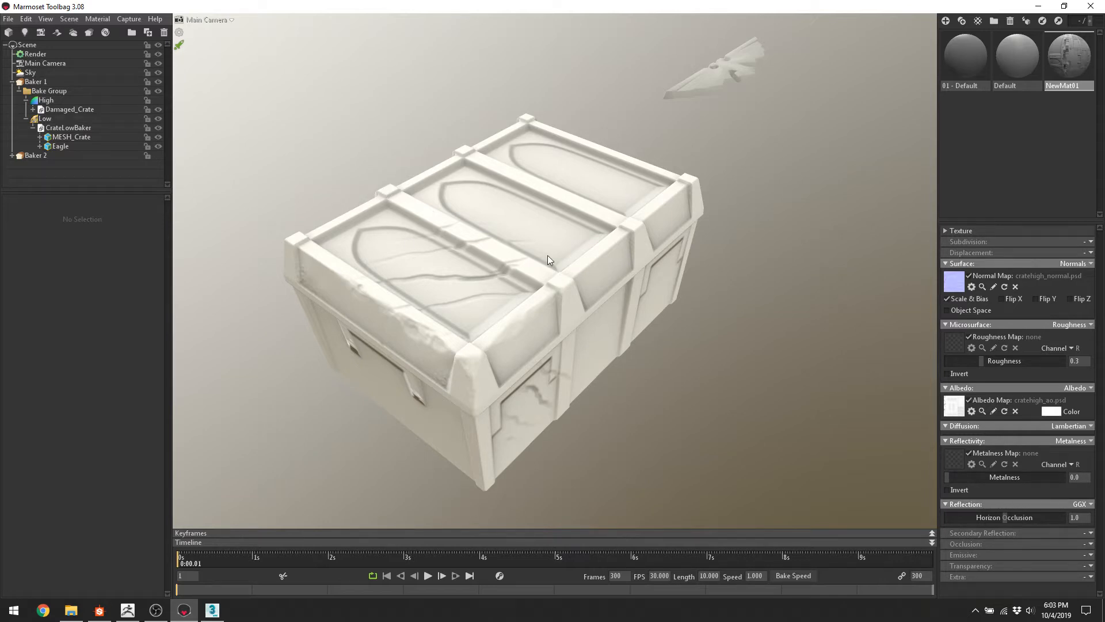
Hide Baker 1 and show Baker 2 with the eagle placed on the crate lid.
click(158, 84)
click(158, 155)
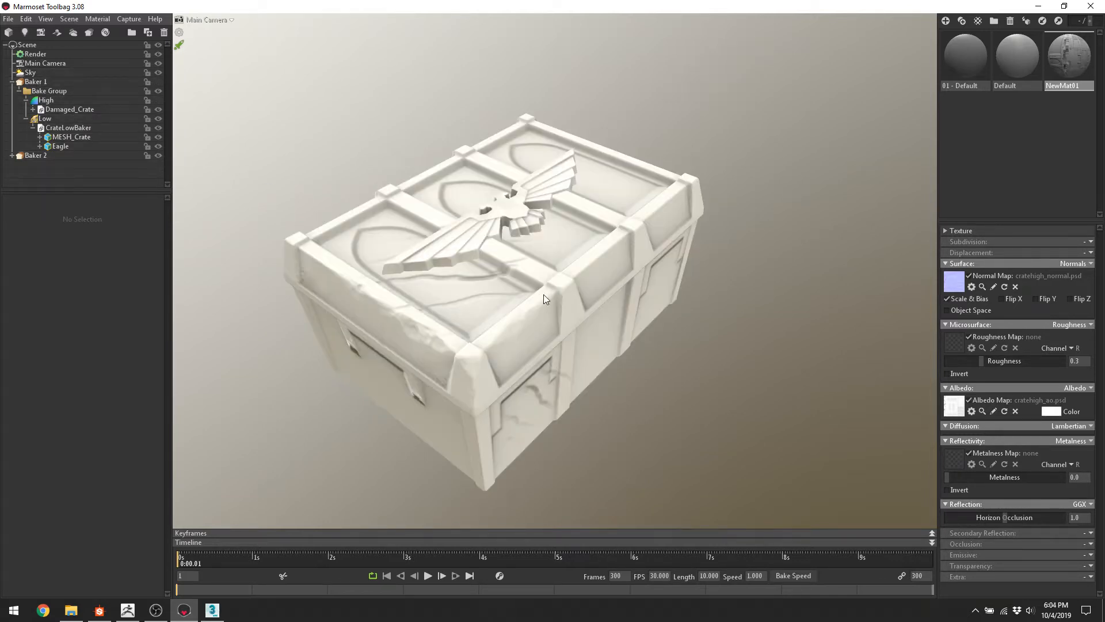
Launch Photoshop to start compositing the baked crate maps.
scroll(543, 295, up, 5)
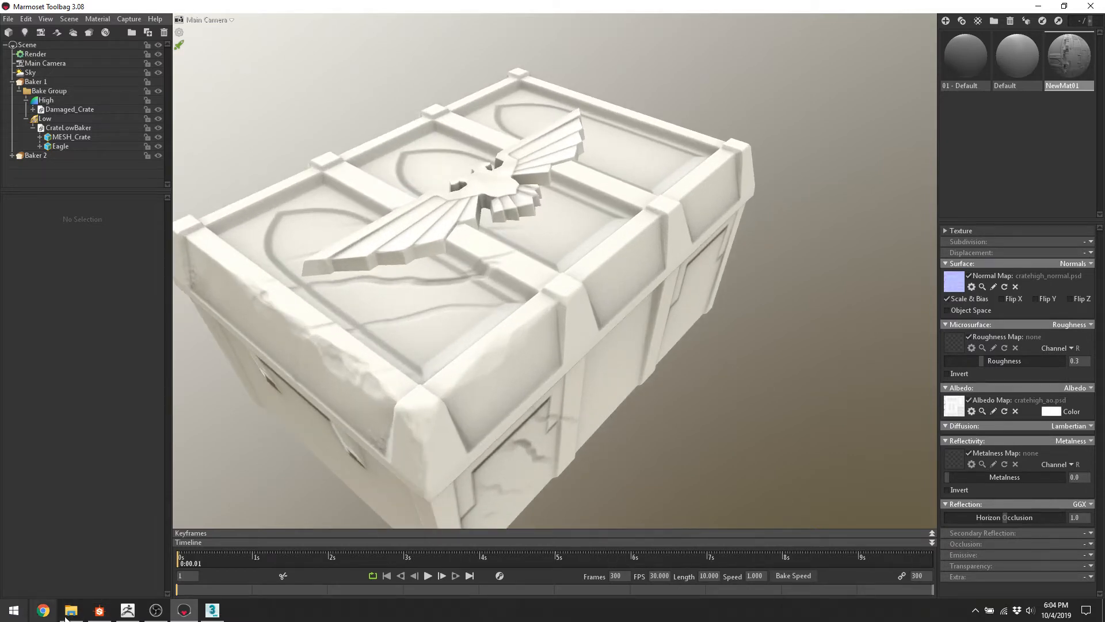
click(102, 608)
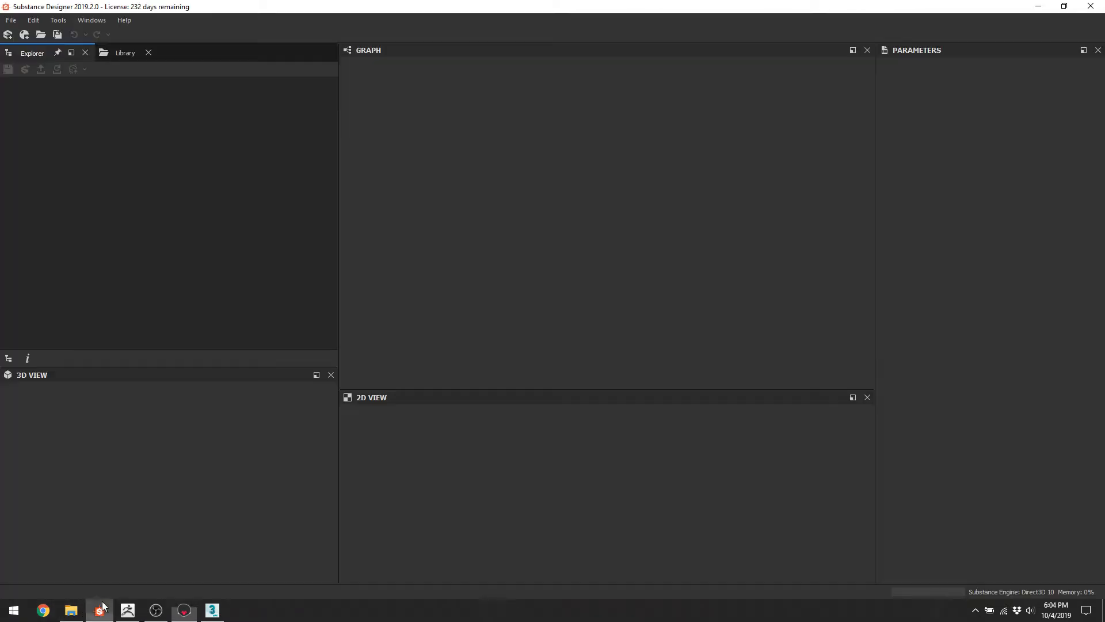
click(11, 20)
click(14, 610)
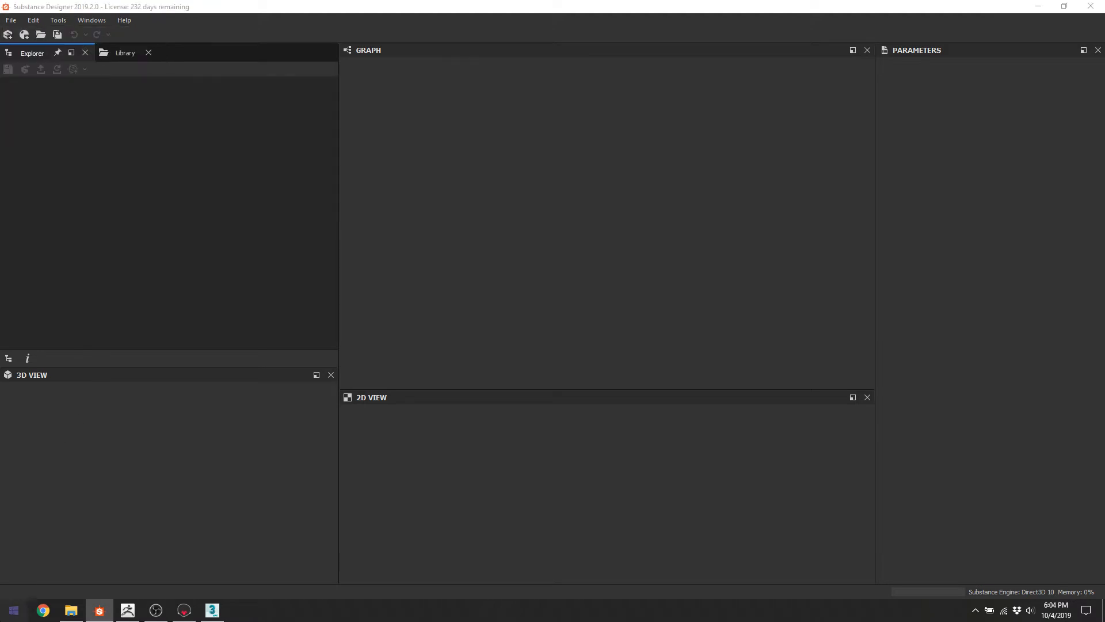
click(202, 279)
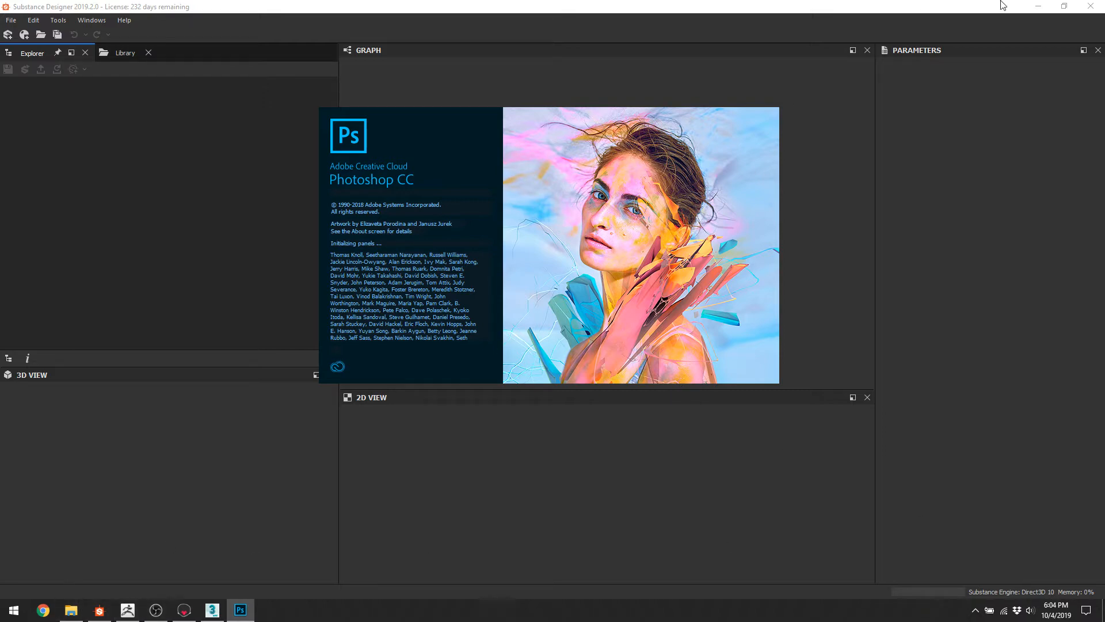
click(1036, 8)
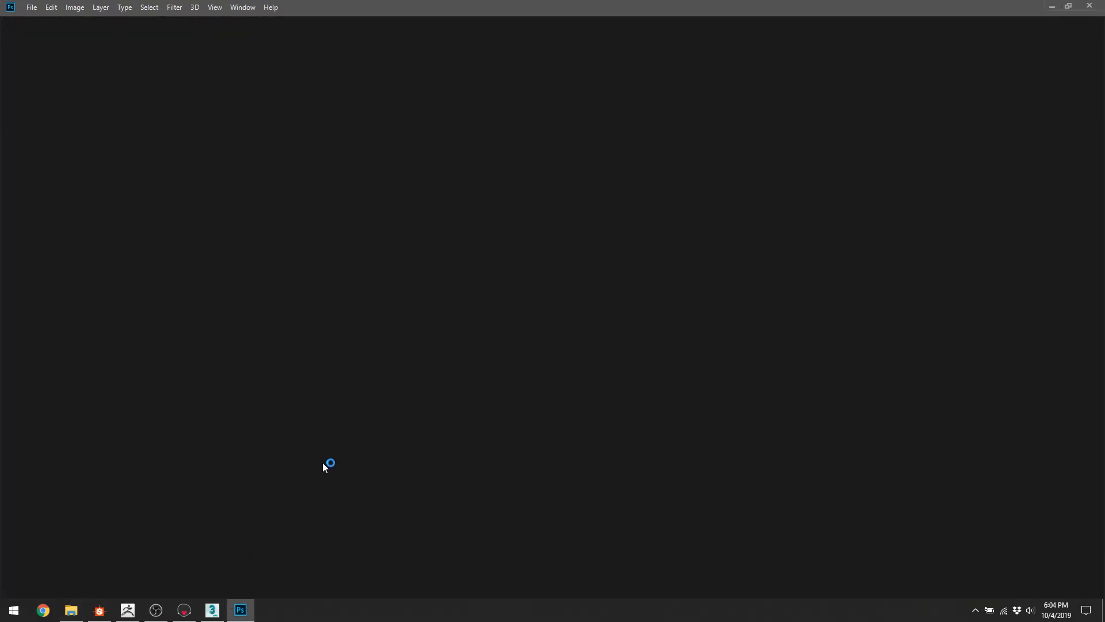
Open the Bakes folder of SculptedTexturesDemo in File Explorer and return to Photoshop.
click(72, 609)
double_click(680, 258)
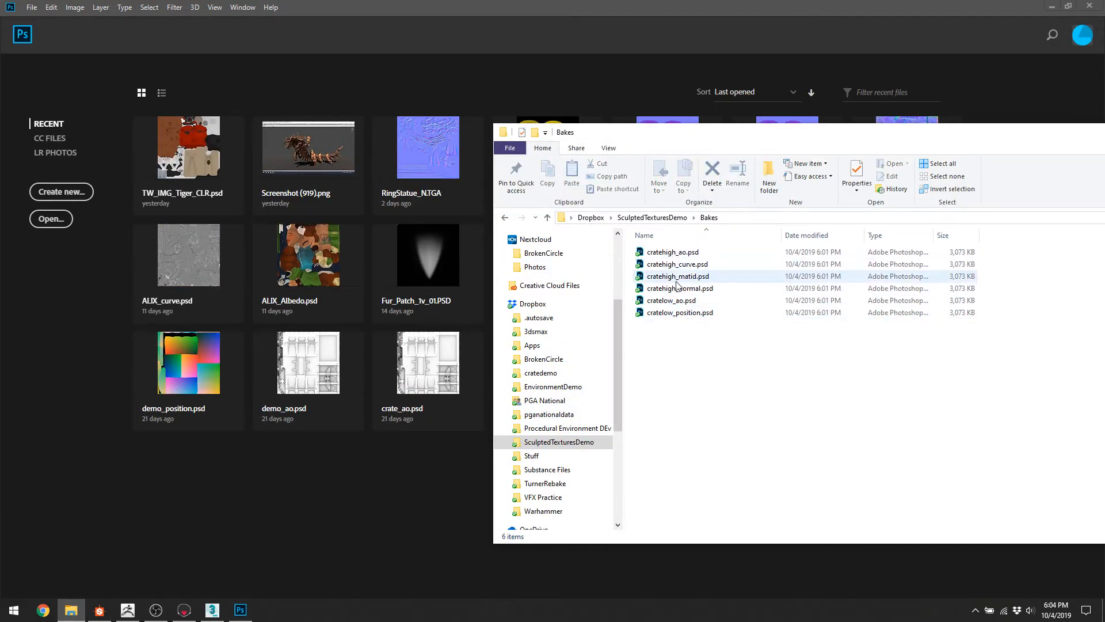
click(352, 63)
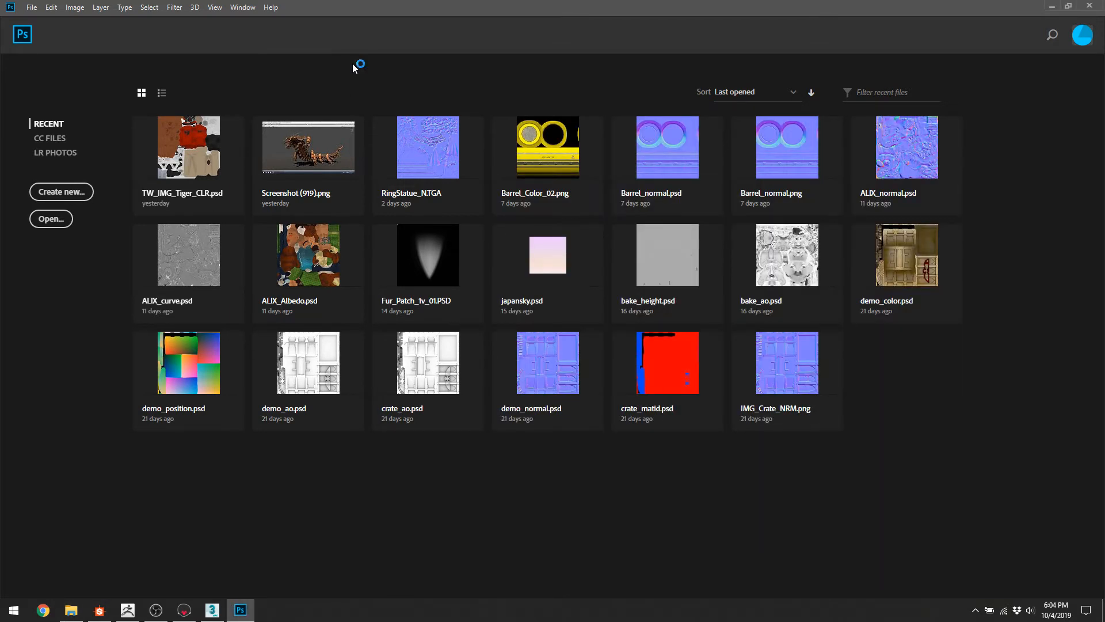
Create a new 1024 by 1024 pixel document with a white background.
key(ctrl+n)
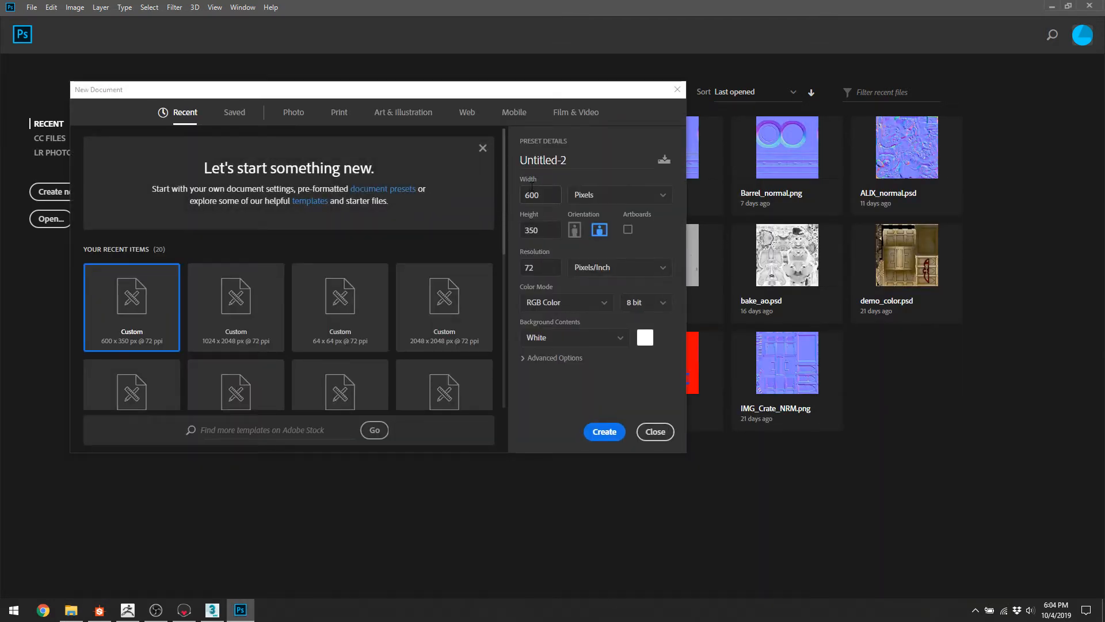
click(532, 189)
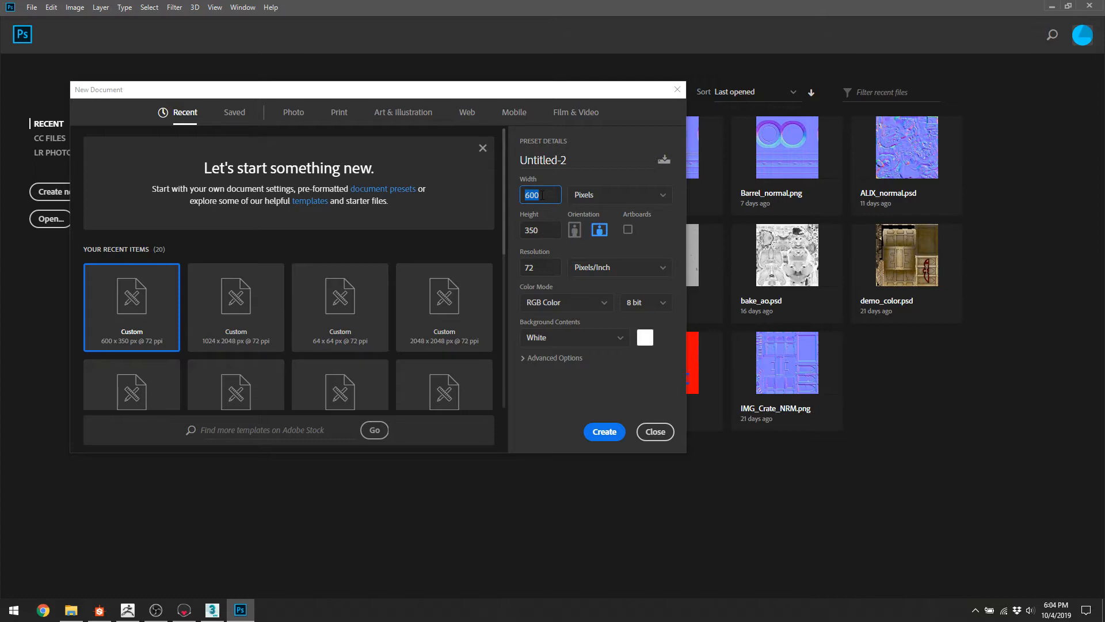
text(1024)
key(Tab)
text(1)
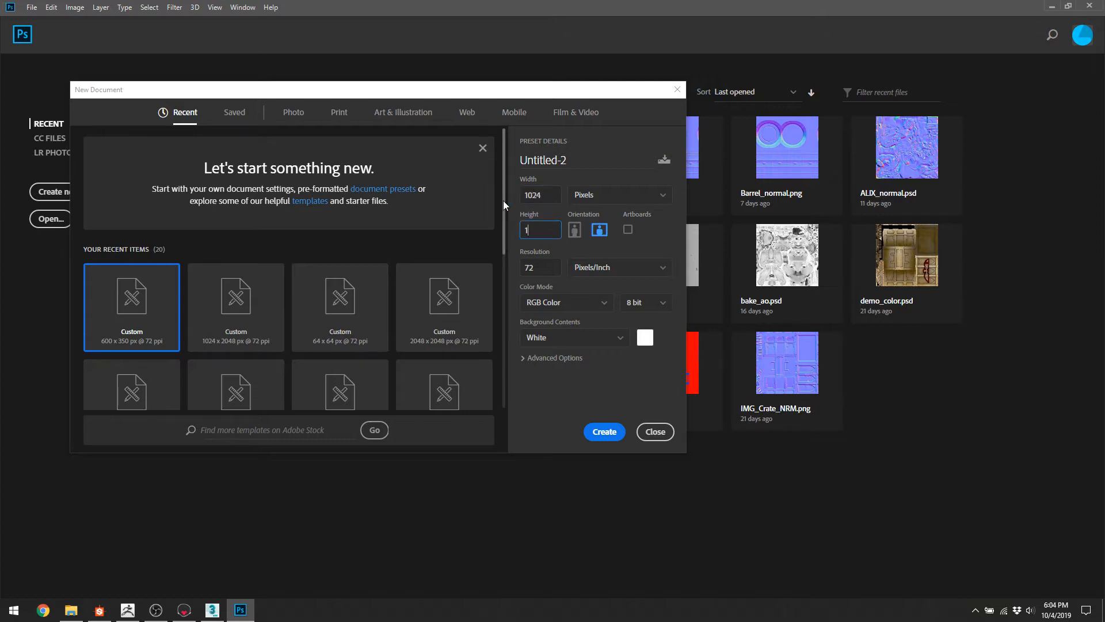
text(024)
key(Return)
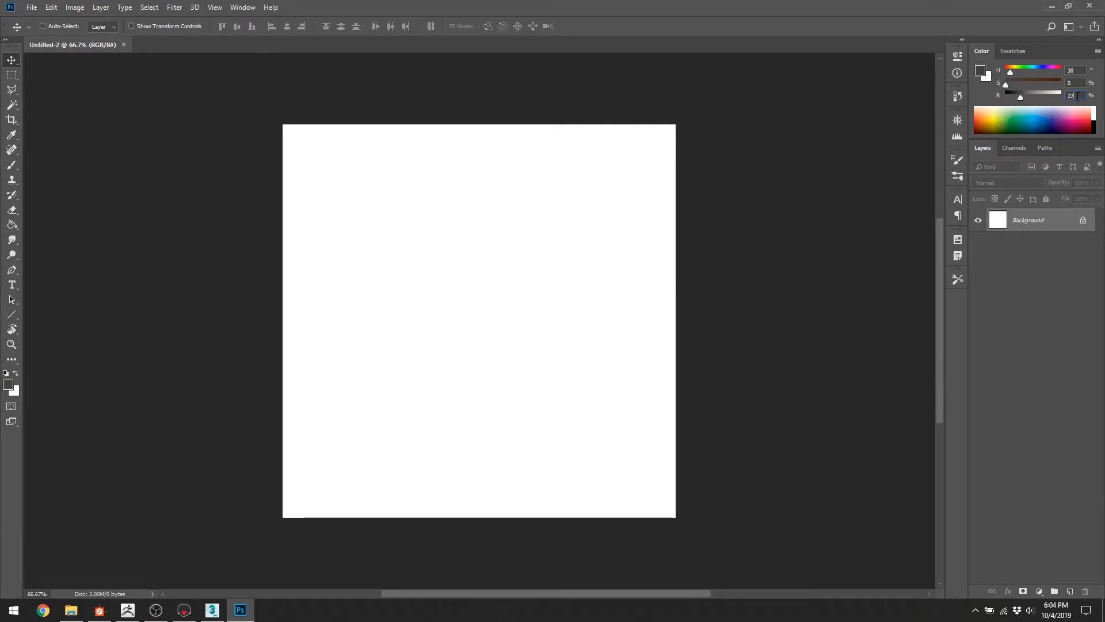
Set the foreground colour's brightness to 50% for a neutral grey.
key(BackSpace)
key(BackSpace)
text(50)
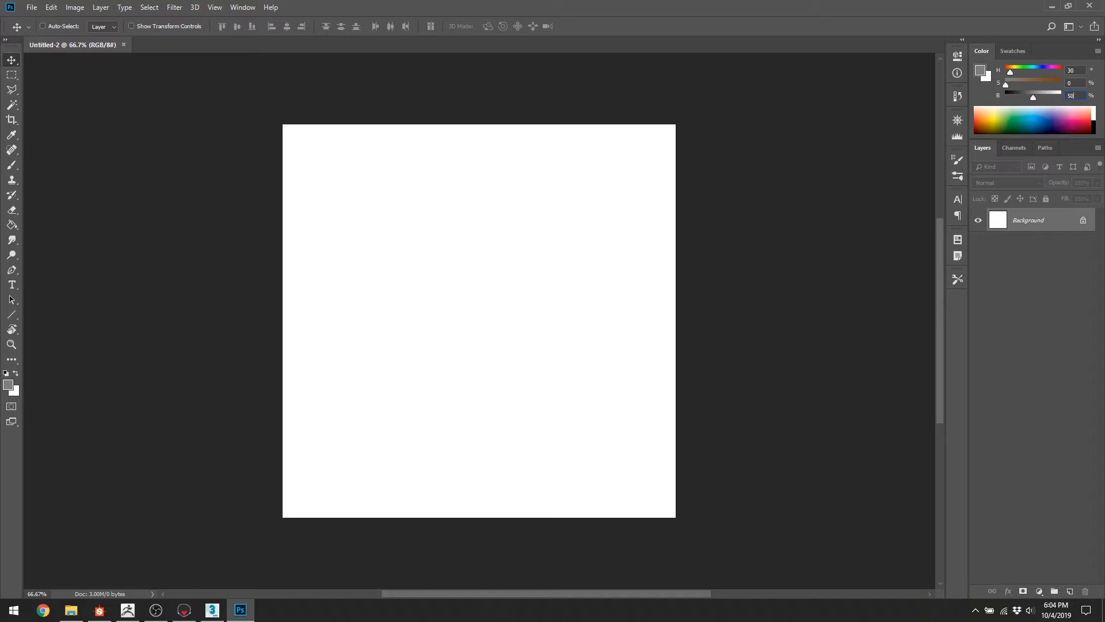
Place cratehigh_ao.psd, cratehigh_curve.psd and cratelow_ao.psd from the Bakes folder as layers in the new document.
key(alt+Tab)
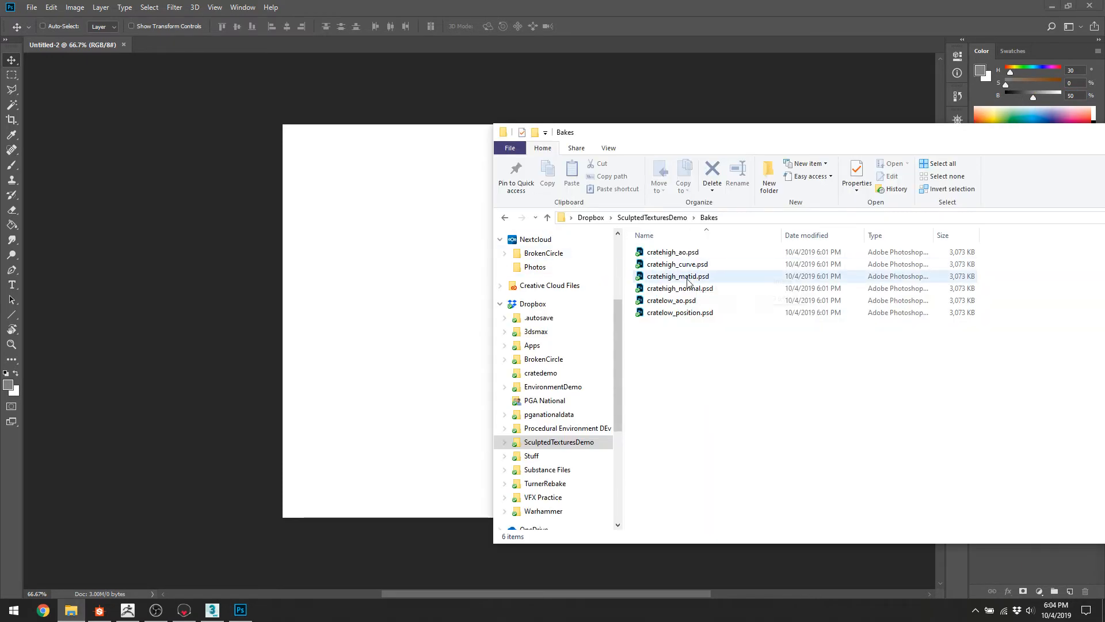
click(694, 264)
ctrl+click(696, 253)
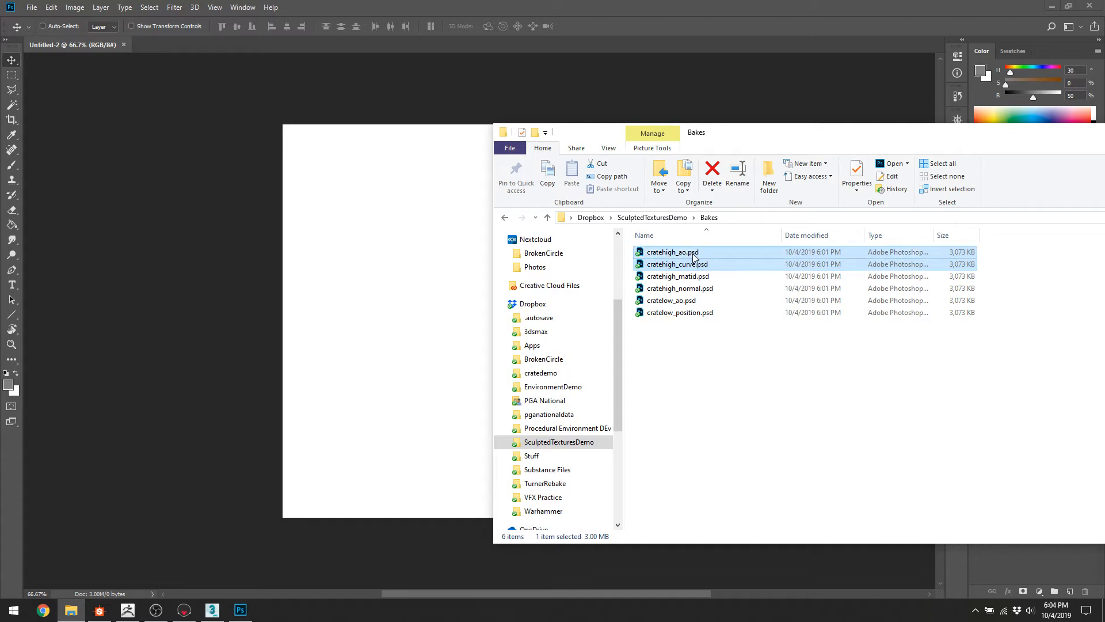
ctrl+click(678, 303)
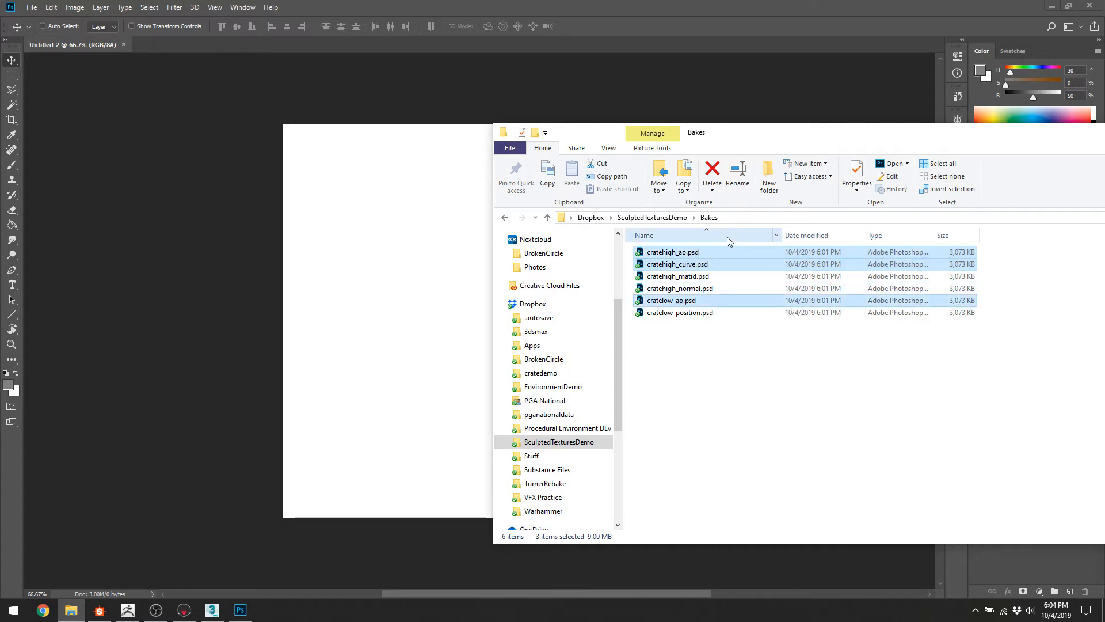
drag(695, 262, 367, 240)
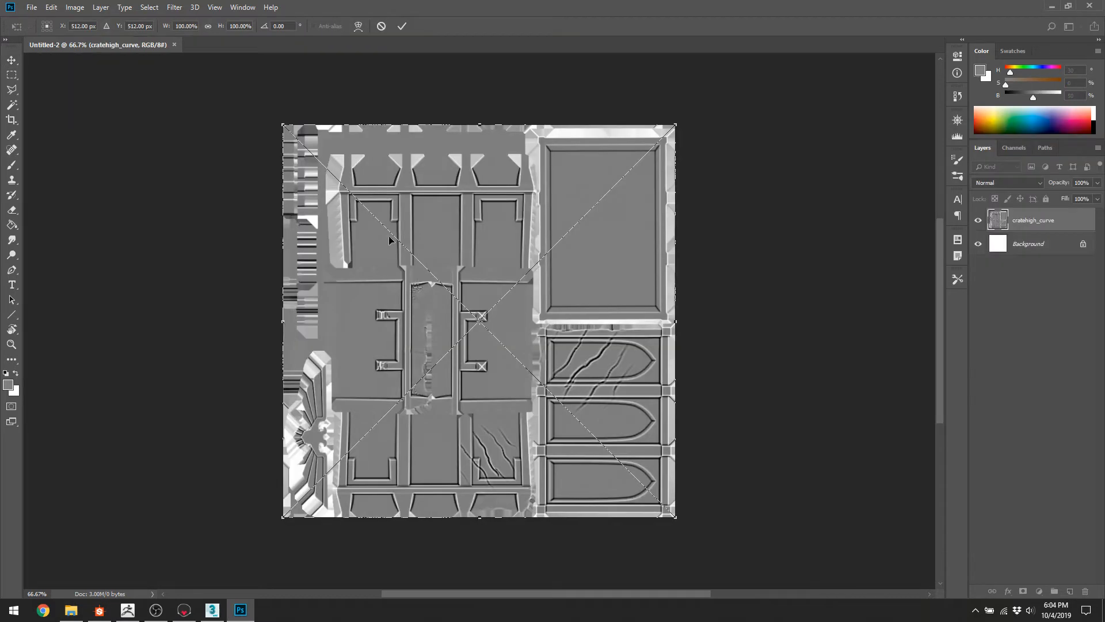
key(Return)
key(Return)
key(Return)
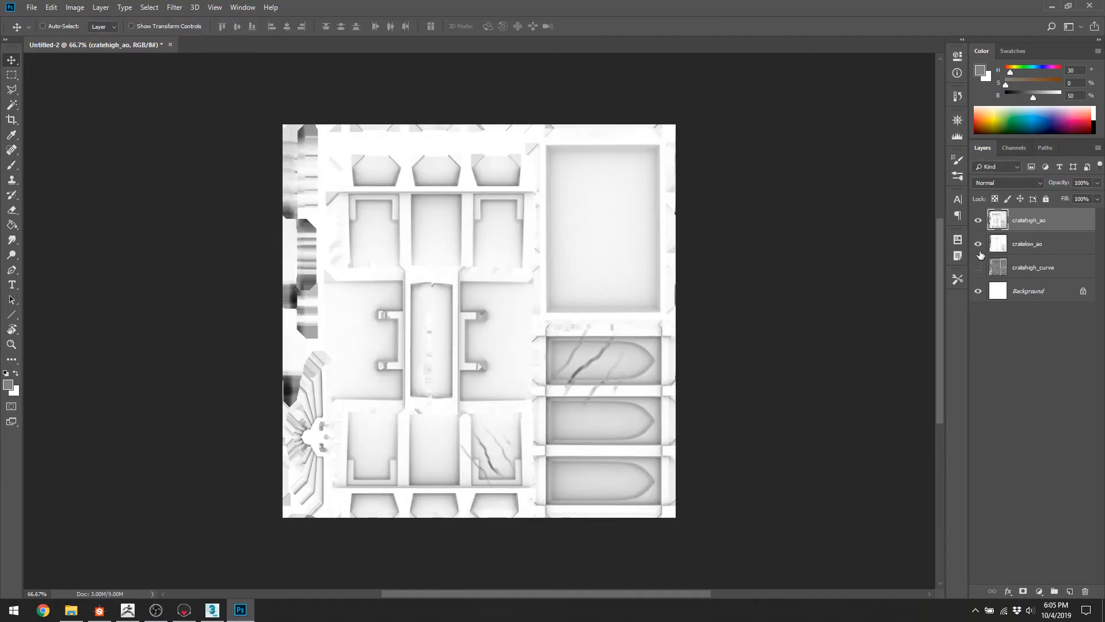
Compare the two occlusion bakes by toggling the cratehigh_ao layer over cratelow_ao, with cratehigh_curve hidden.
click(981, 224)
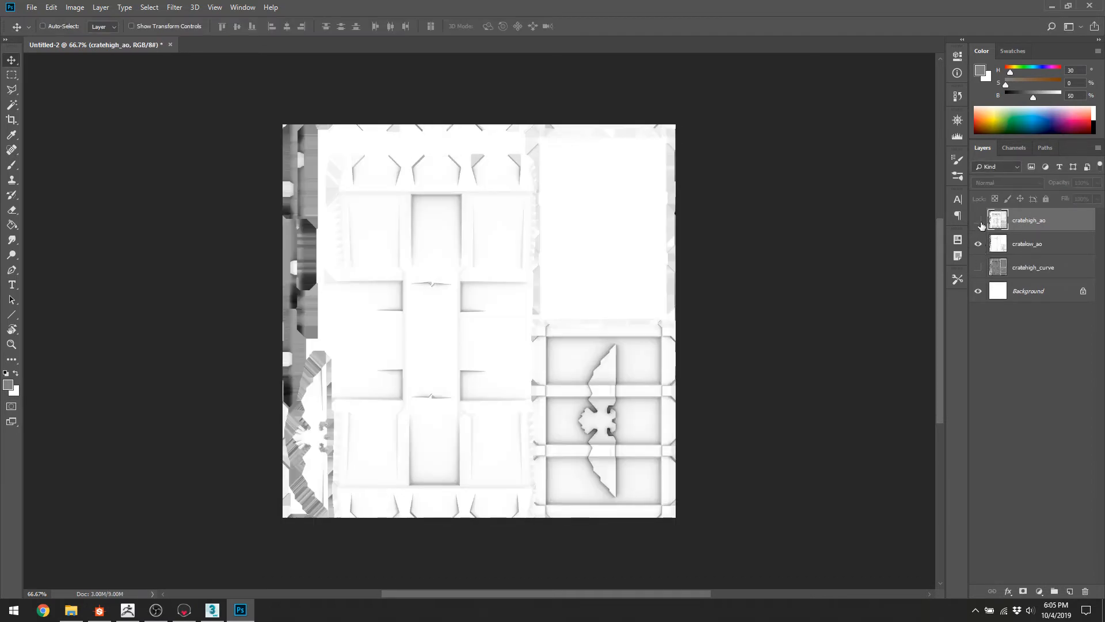
click(981, 223)
click(979, 223)
click(980, 223)
click(980, 223)
click(980, 222)
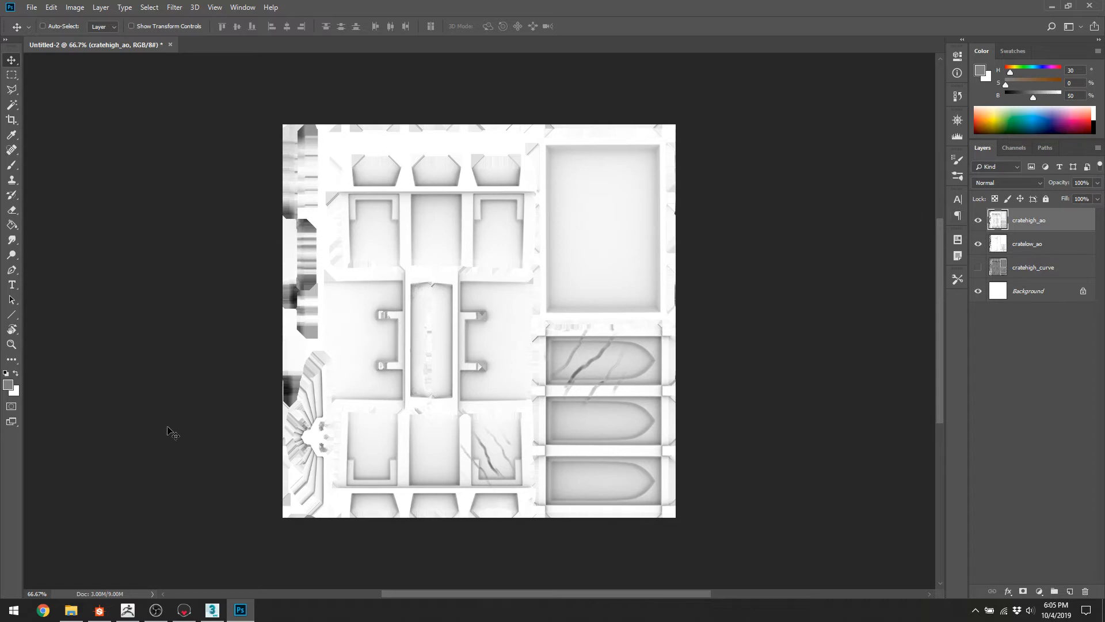
Set the blend mode of the cratehigh_ao and cratelow_ao layers to Multiply.
click(1030, 183)
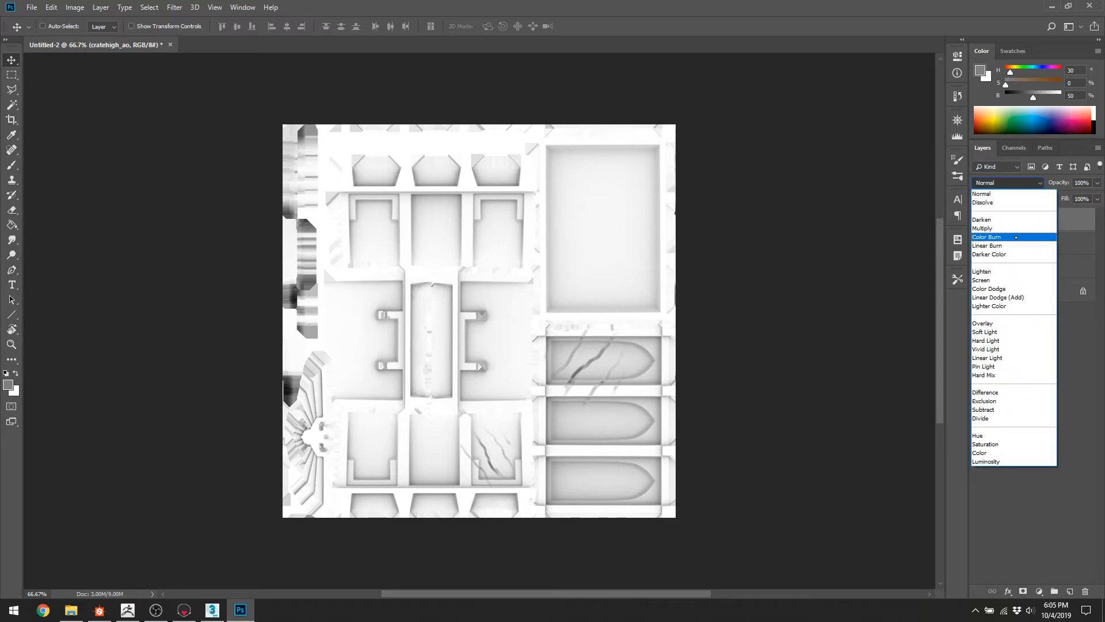
click(1006, 228)
click(1013, 243)
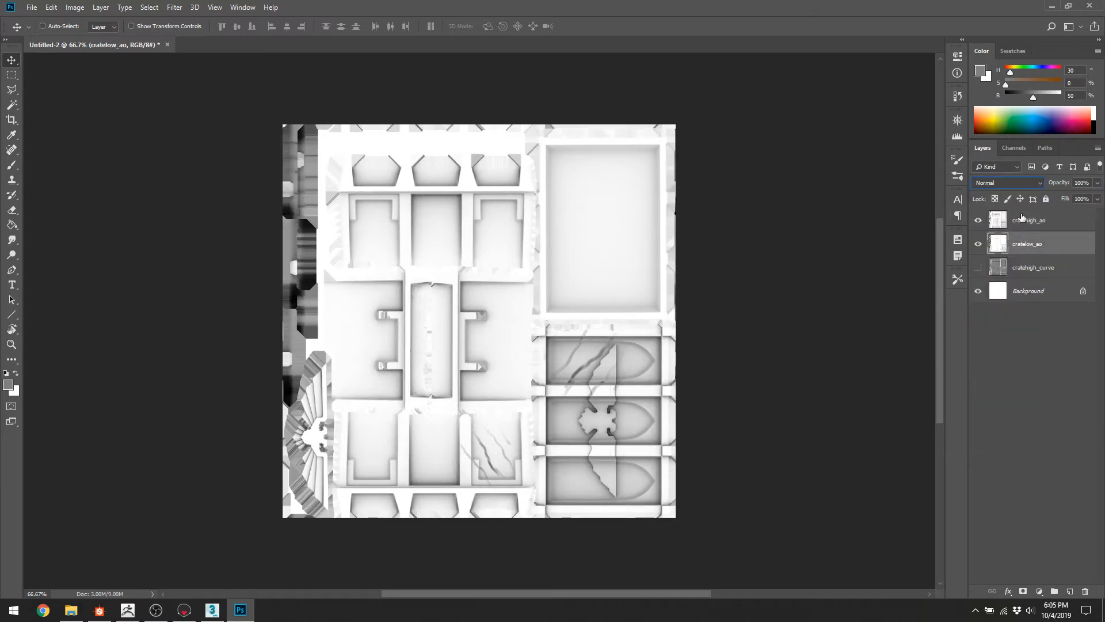
click(1022, 185)
click(1005, 220)
Fill the Background layer with the 50% grey foreground colour and check the combined occlusion around the eagle.
click(1004, 292)
key(g)
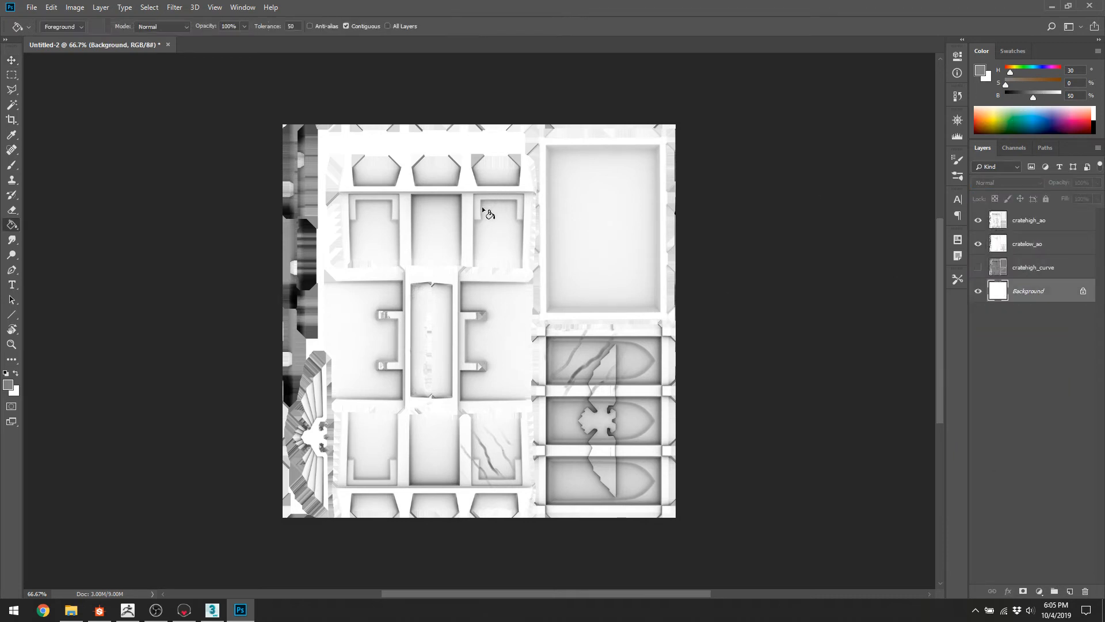
click(464, 266)
alt+scroll(459, 313, up, 5)
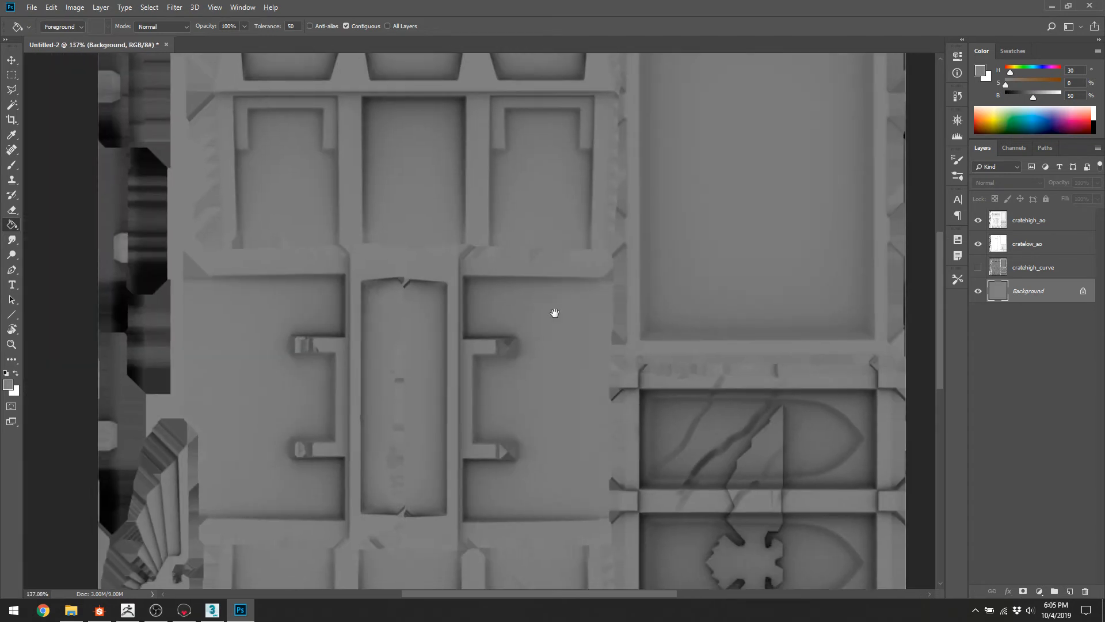
drag(554, 313, 426, 205)
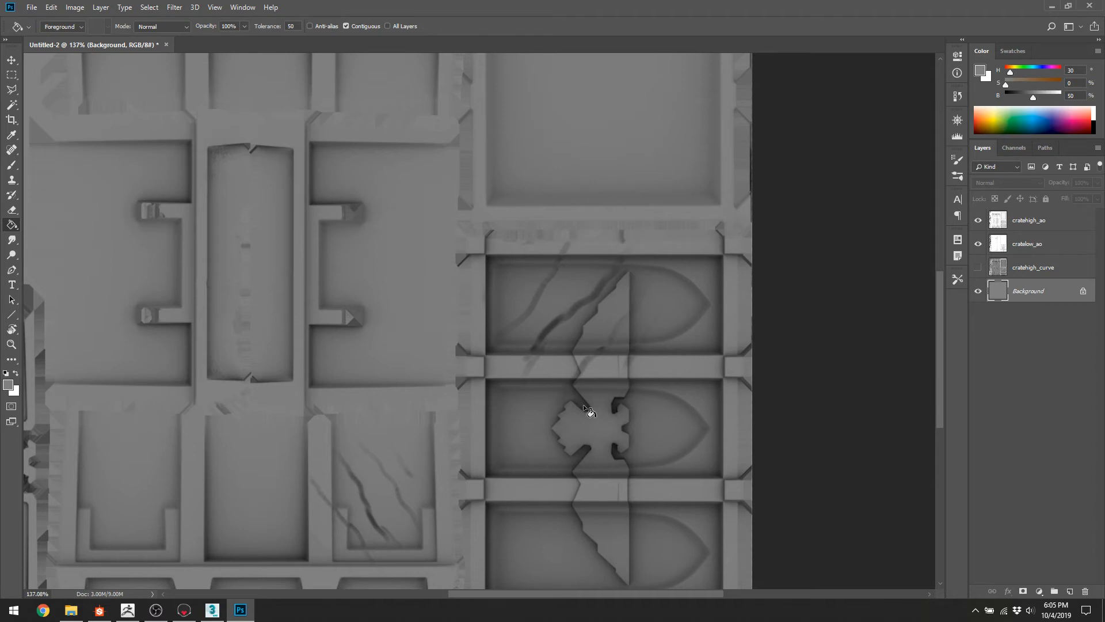
alt+scroll(541, 311, down, 6)
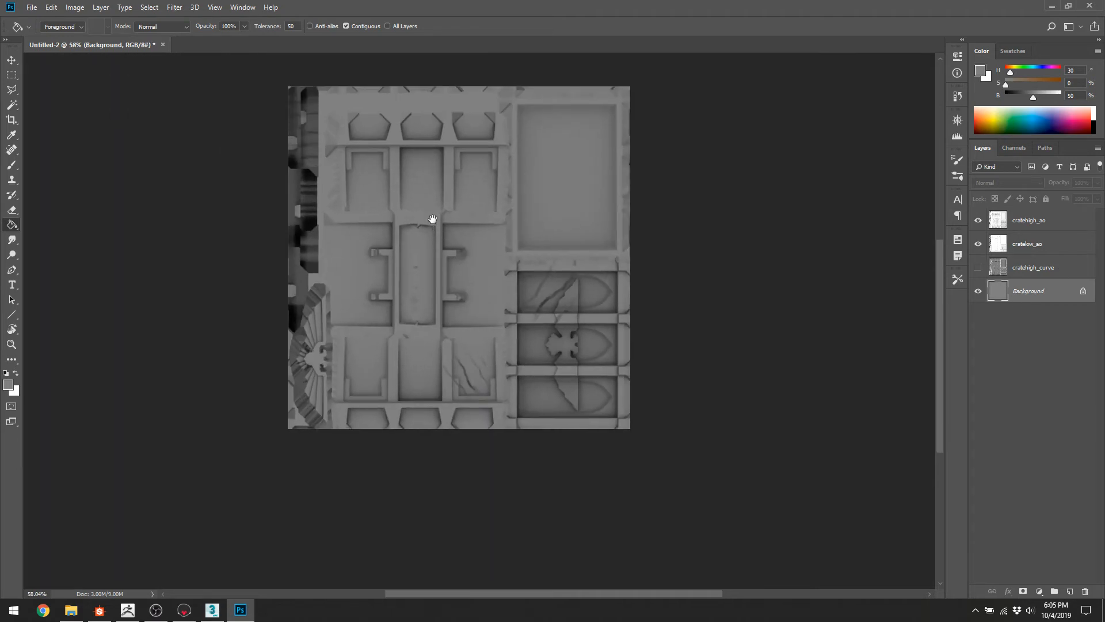
alt+scroll(525, 266, up, 2)
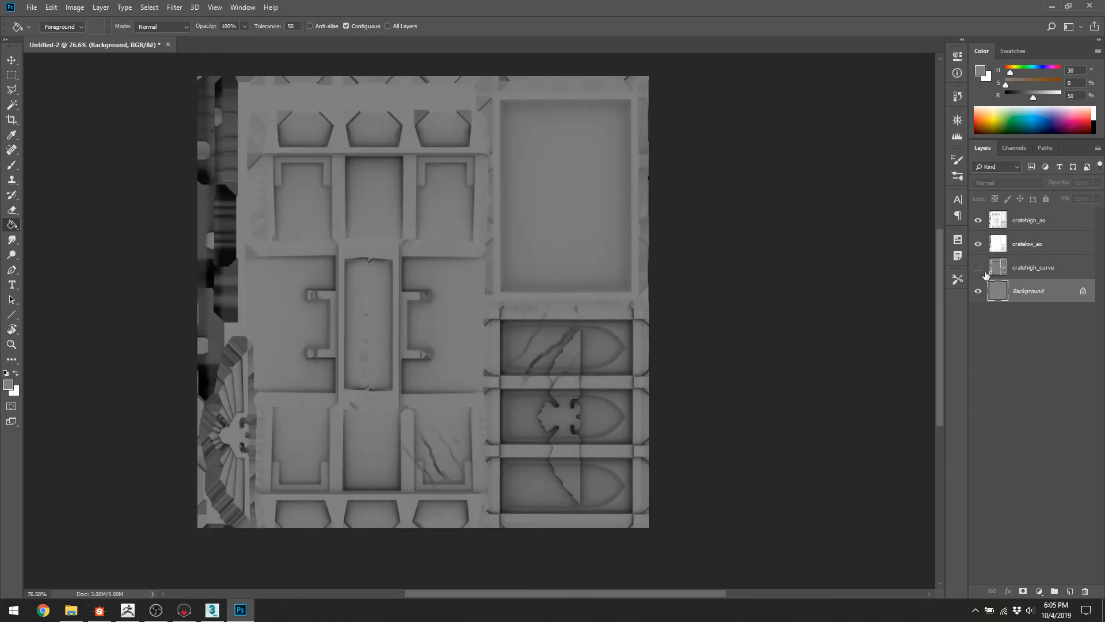
Show the cratehigh_curve layer, move it above the occlusion layers and set its blend mode to Overlay.
click(979, 268)
drag(1016, 273, 1013, 224)
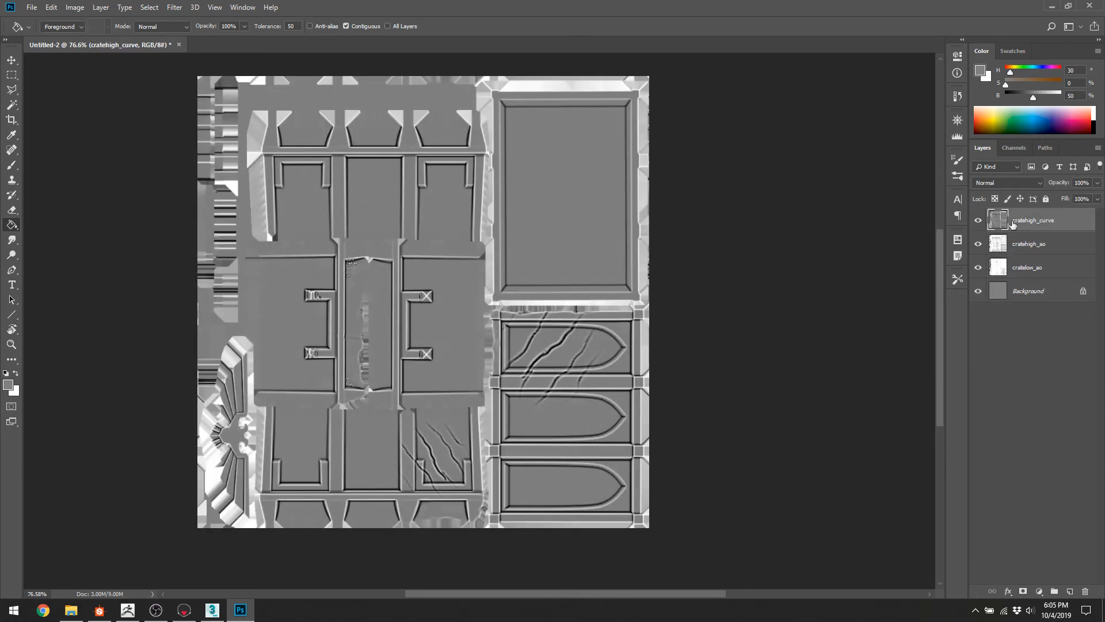
click(989, 185)
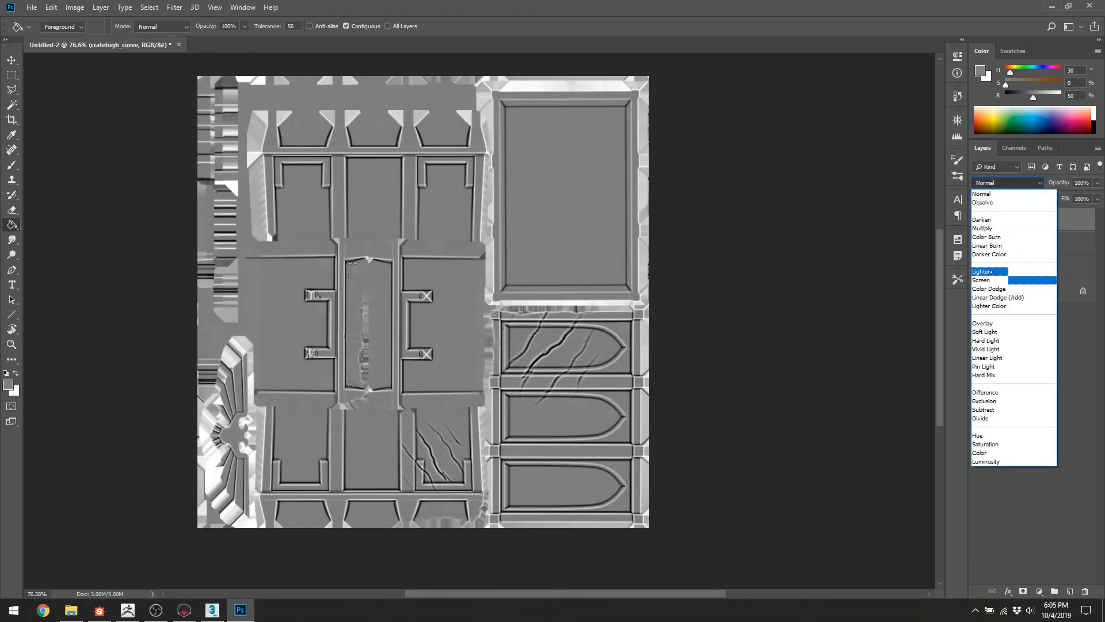
click(985, 323)
alt+scroll(338, 288, up, 3)
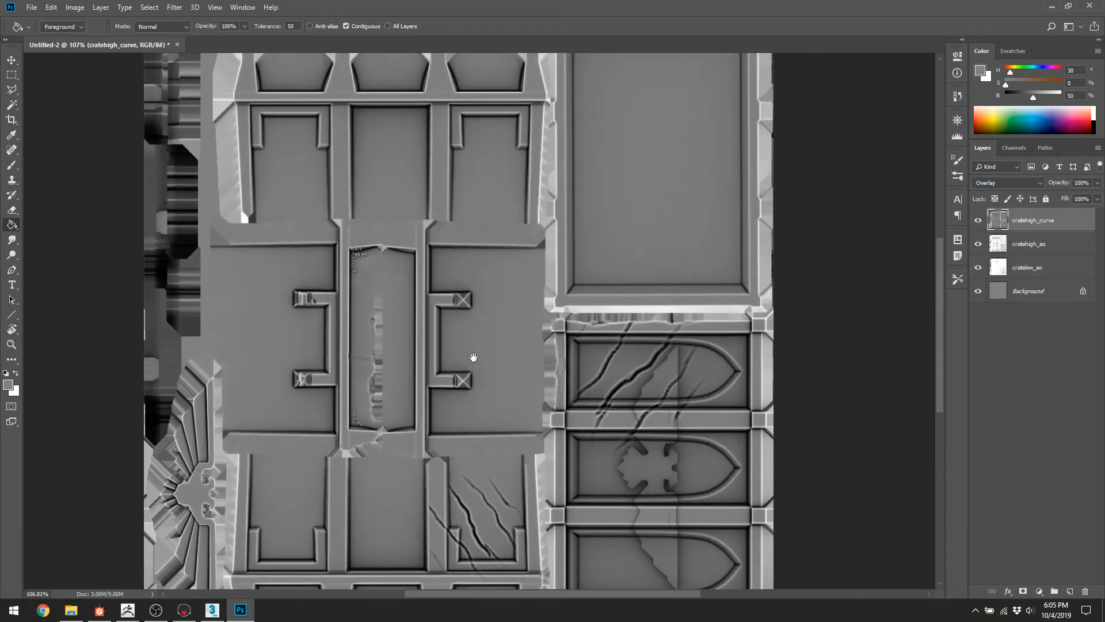
key(v)
Save the layered document as a Photoshop file named CraetCLR in the SculptedTexturesDemo folder.
click(31, 7)
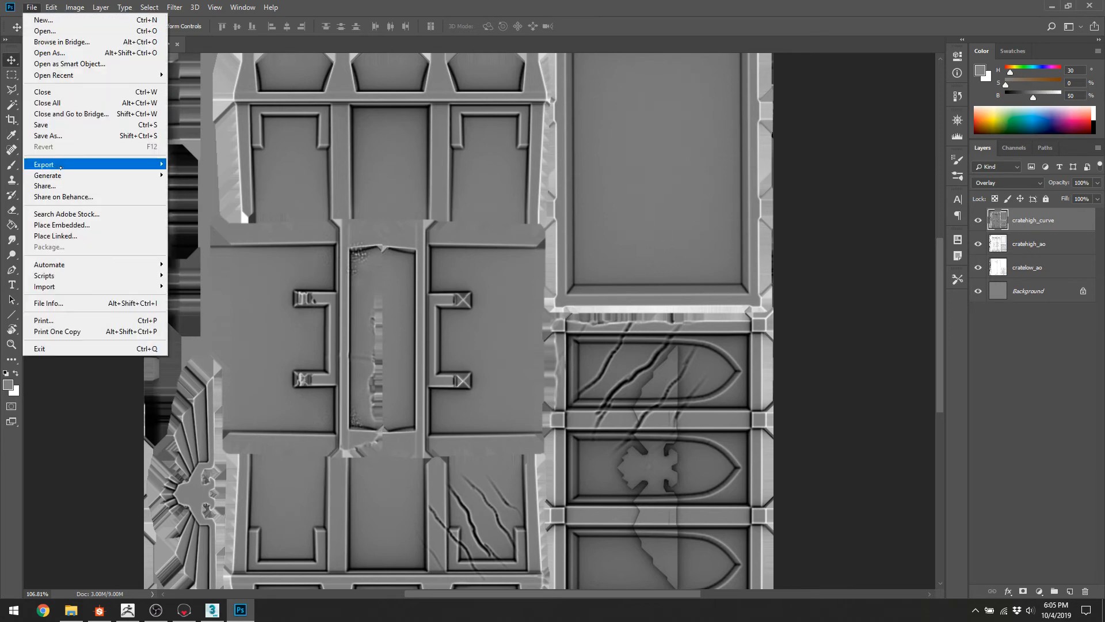
click(49, 136)
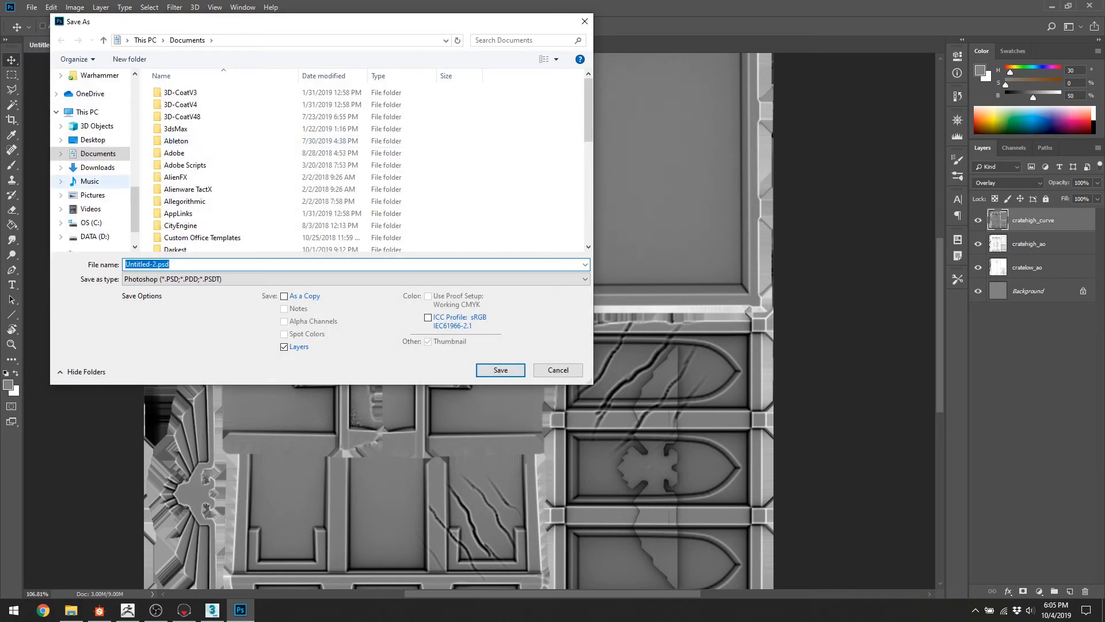
drag(135, 202, 135, 156)
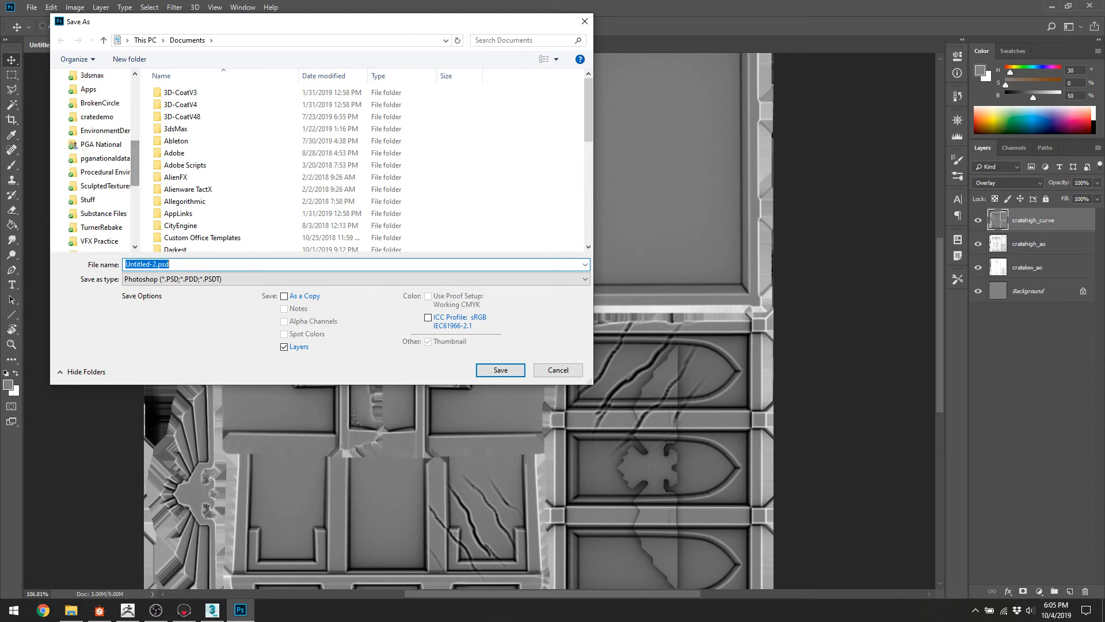
click(105, 186)
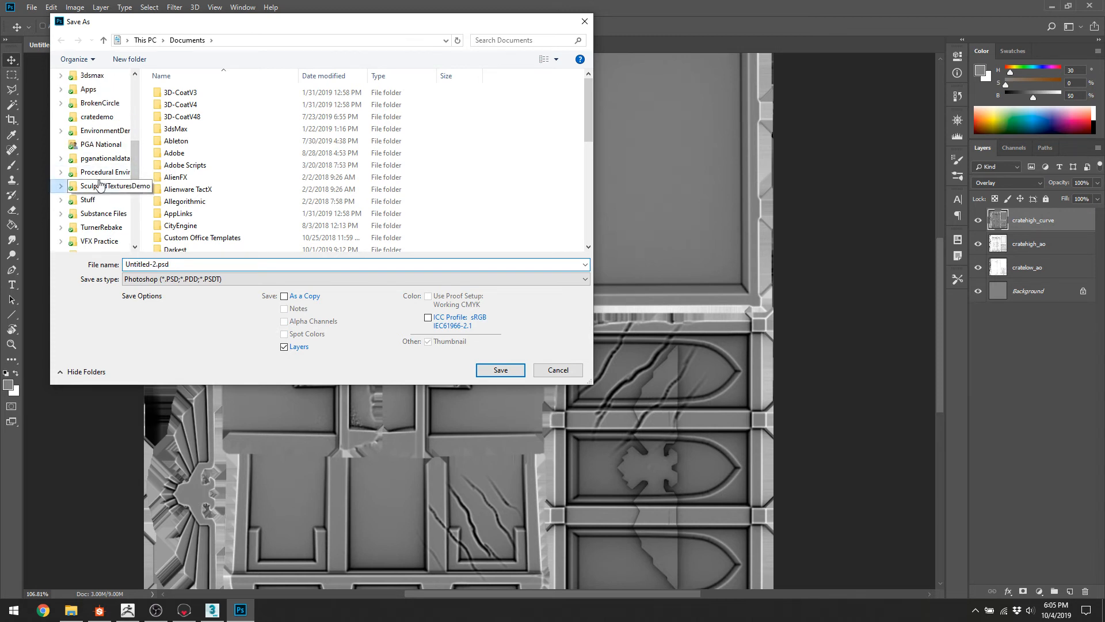
double_click(173, 263)
text(CraetCLR)
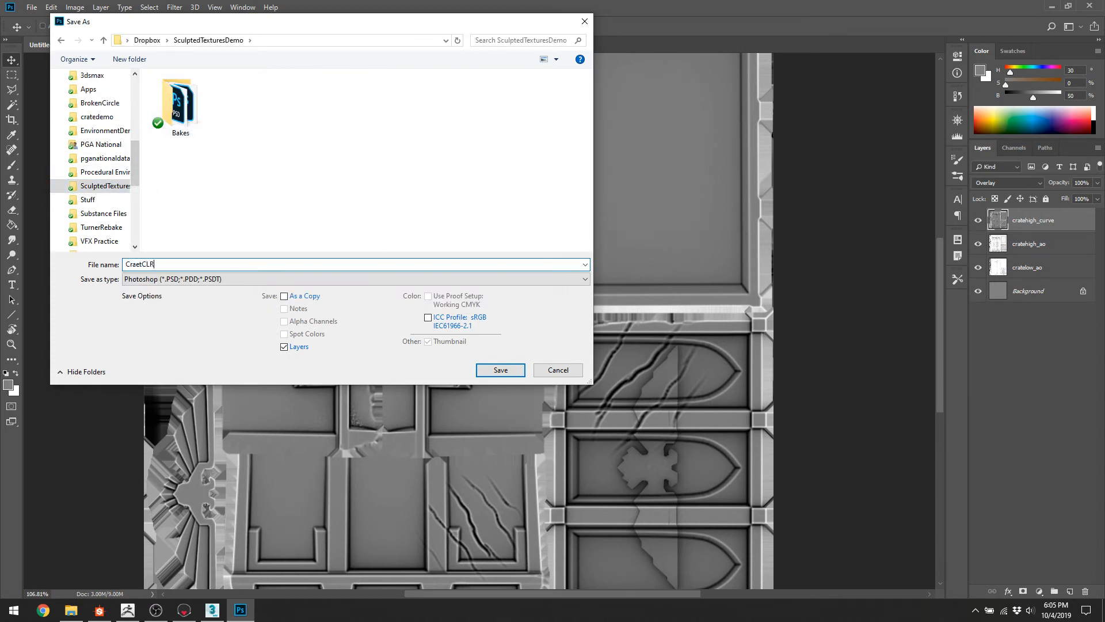
key(Return)
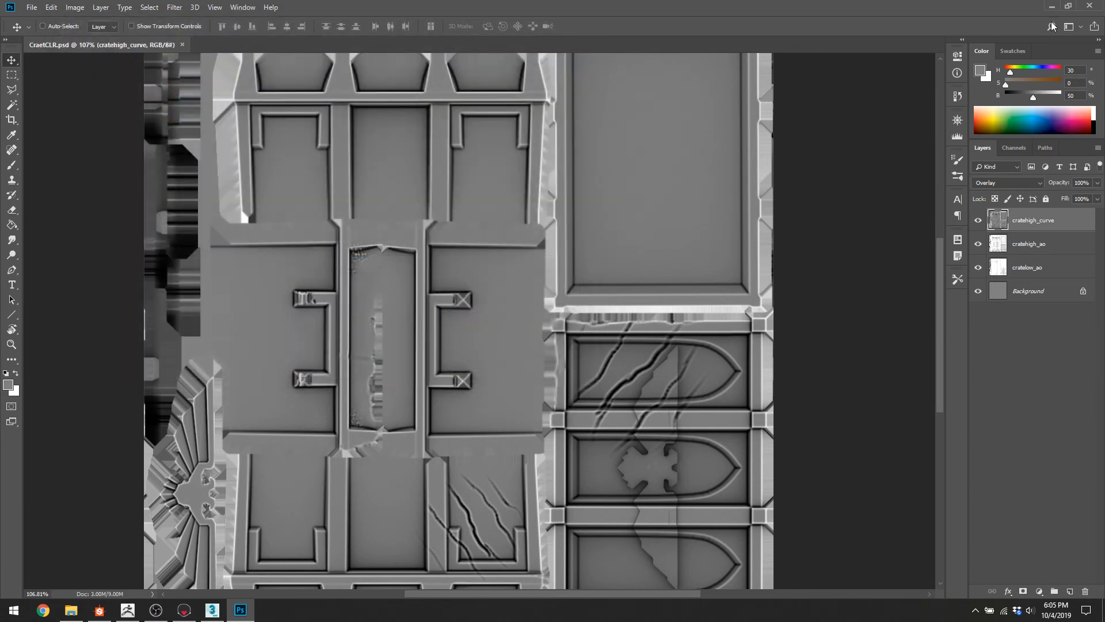
Switch to Marmoset Toolbag, load CraetCLR.psd as the crate material's albedo map and inspect the crate from above and the side.
key(alt+Tab)
key(alt+Tab)
key(alt+Tab)
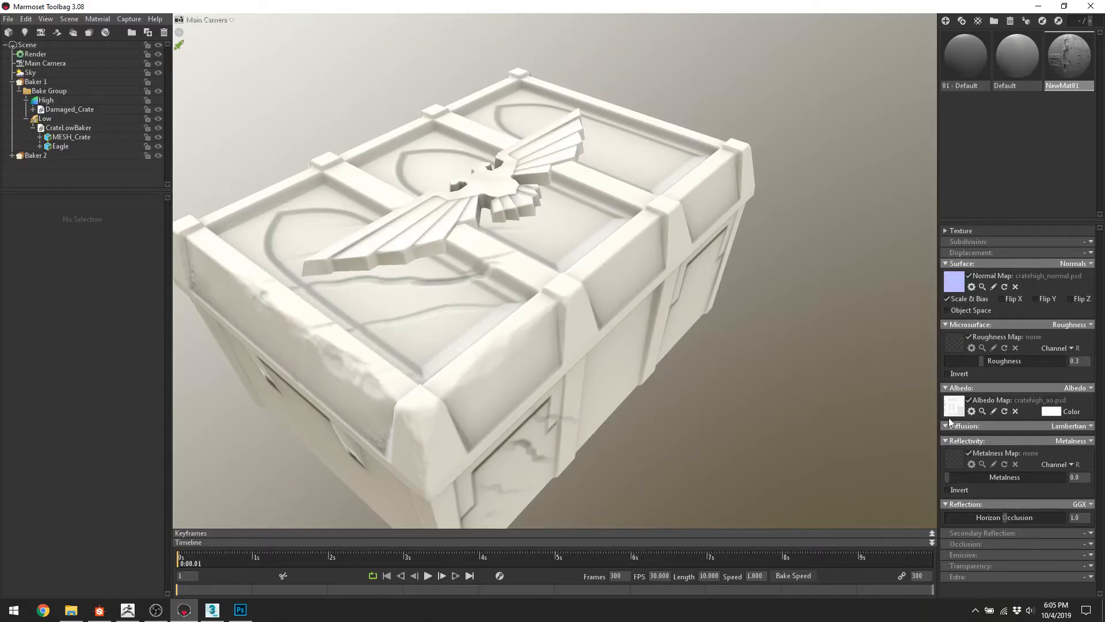
click(954, 410)
click(647, 156)
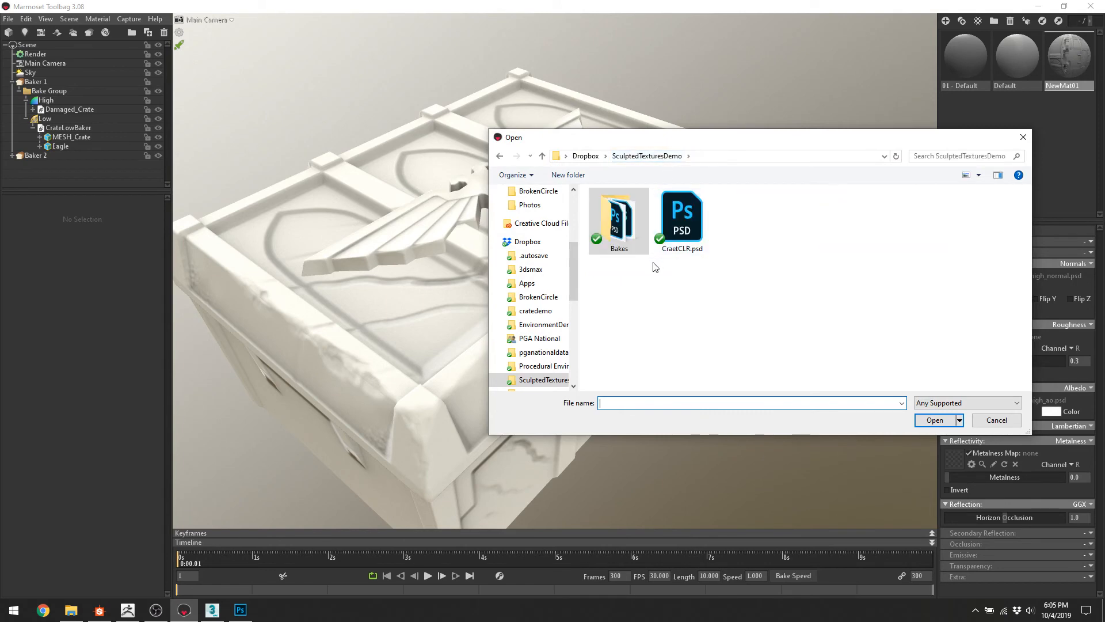
double_click(682, 219)
drag(653, 246, 524, 226)
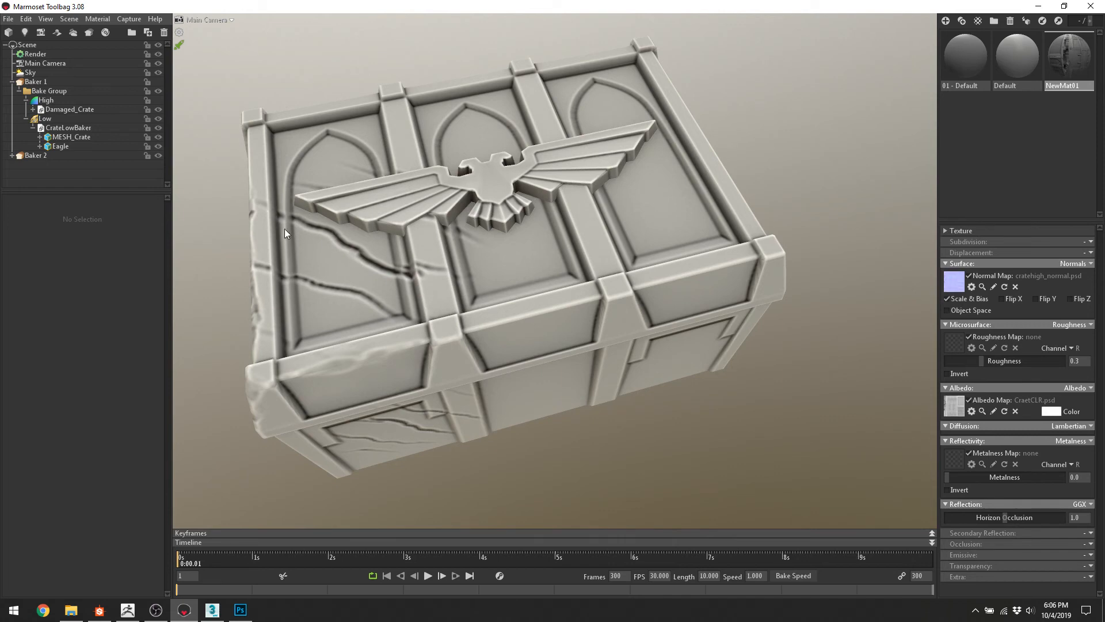
drag(413, 287, 418, 154)
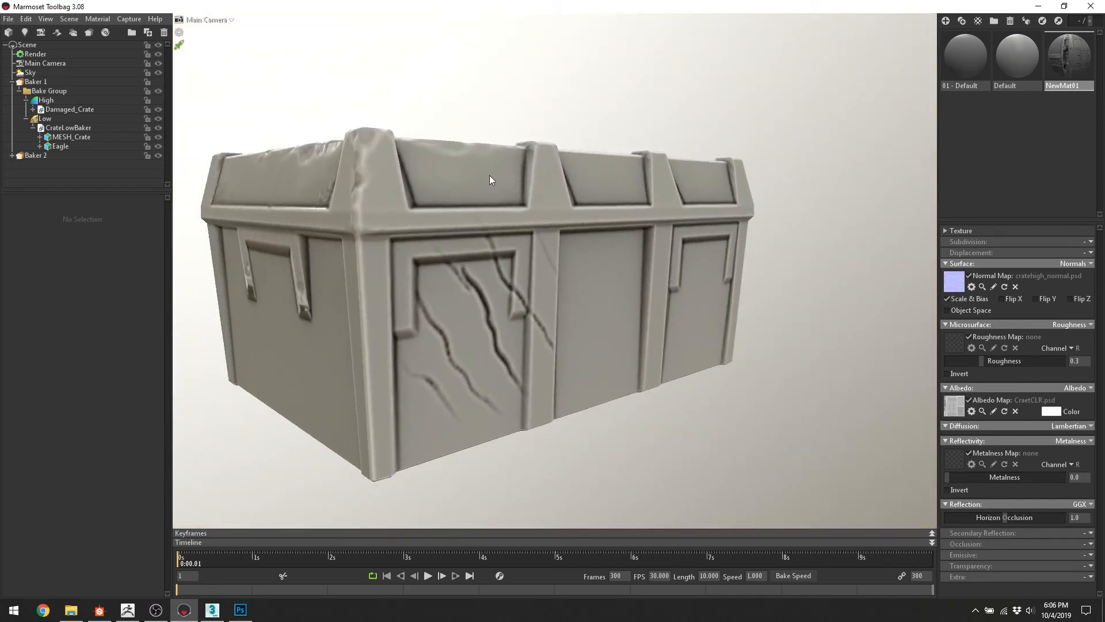
drag(489, 179, 425, 282)
drag(561, 211, 490, 194)
Open the cratelow_position.psd bake in Photoshop.
key(alt+Tab)
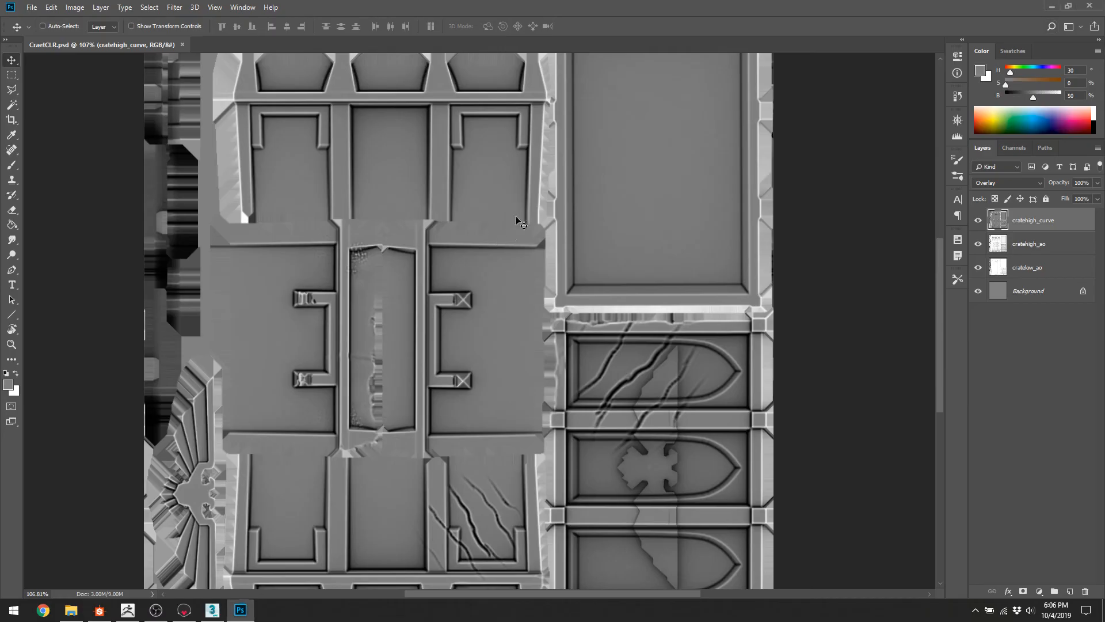
key(alt+Tab)
key(Tab)
double_click(682, 312)
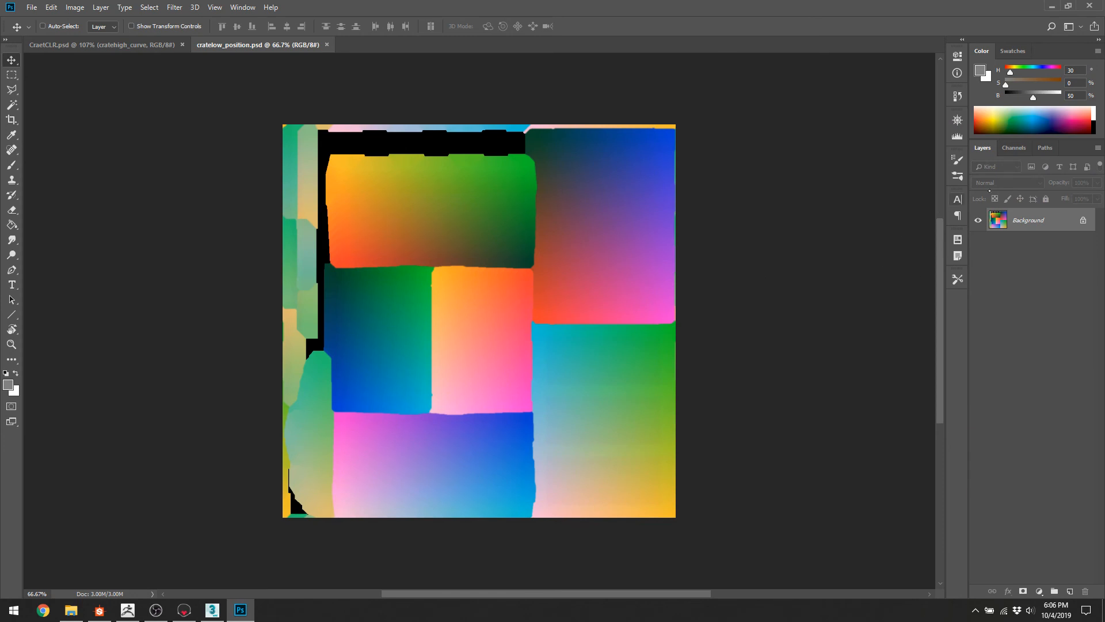
Compare the position map's colour channels, then copy the whole Green channel and paste it as a new layer above cratehigh_curve in CraetCLR.psd.
click(1015, 147)
click(1003, 195)
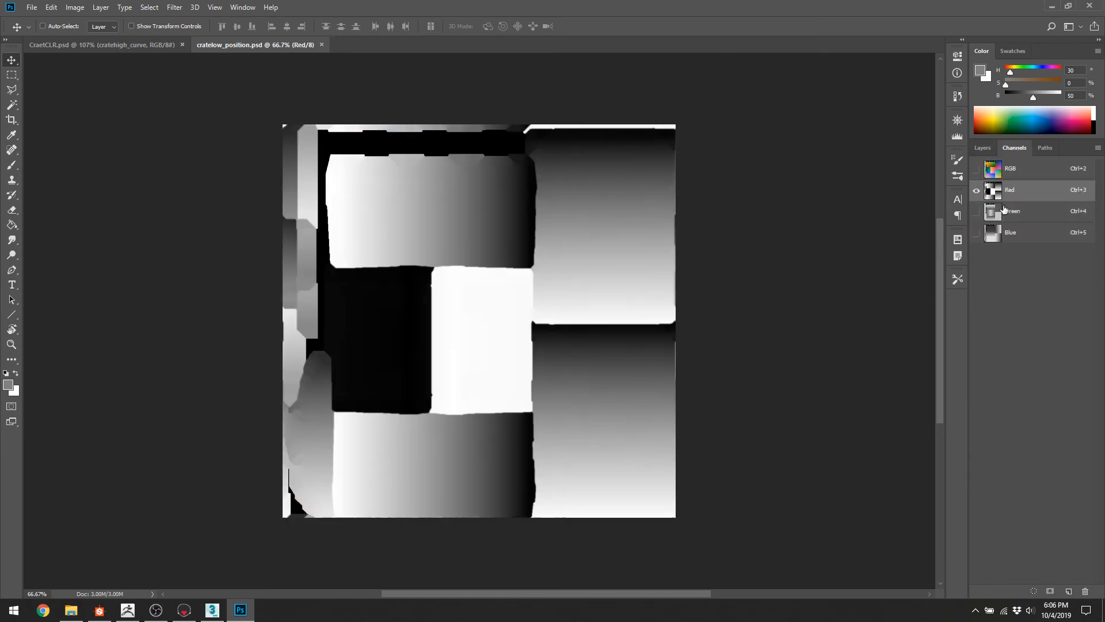
click(1000, 213)
click(1004, 234)
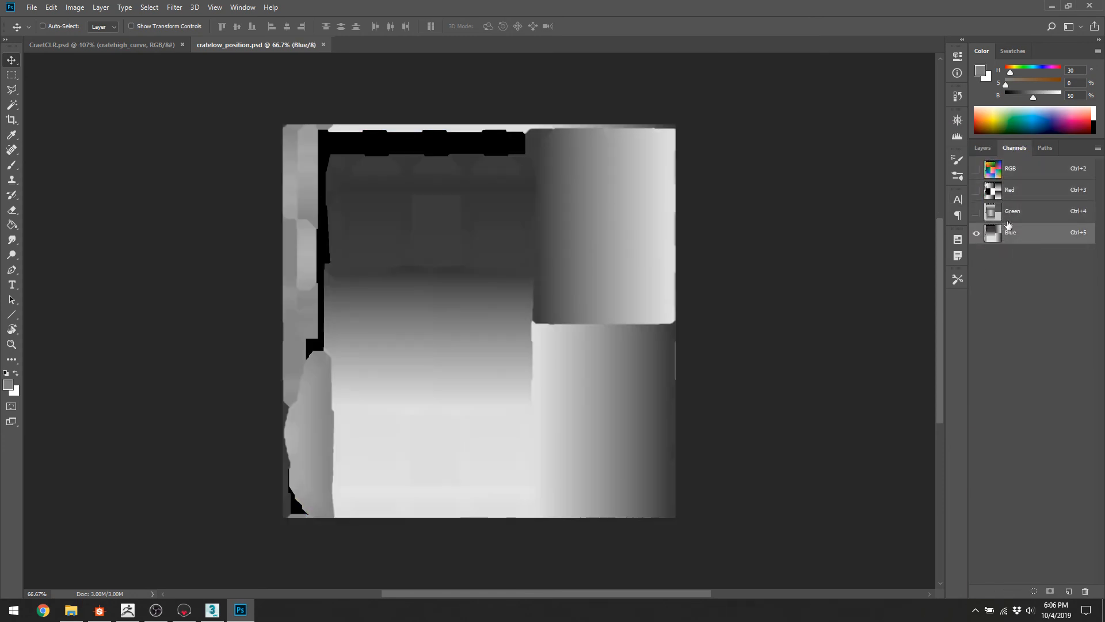
click(1008, 213)
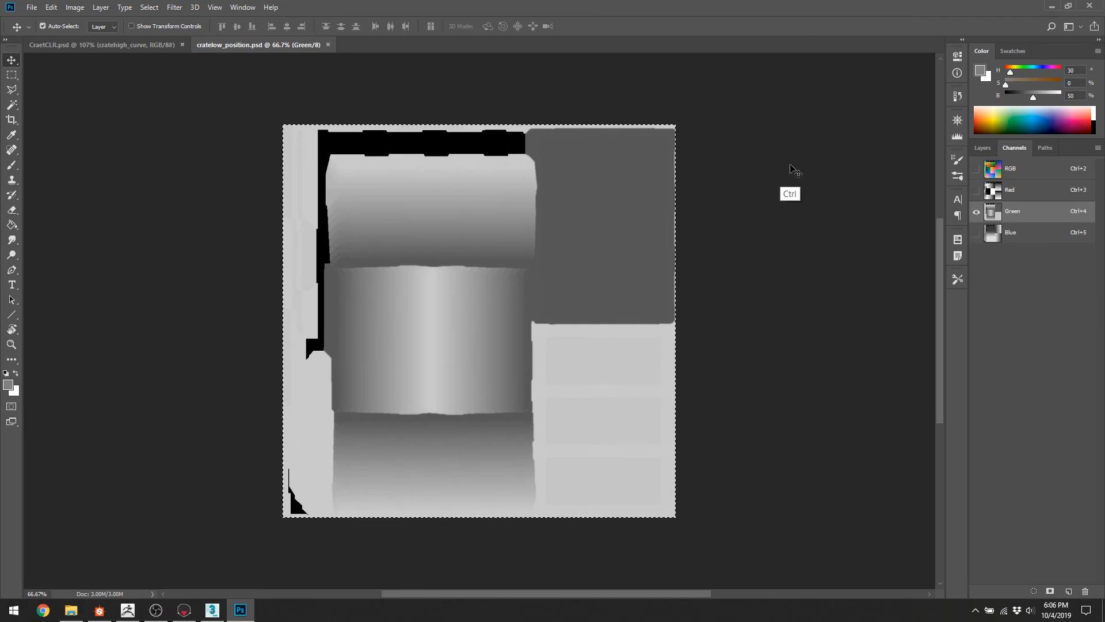
click(101, 44)
key(ctrl+v)
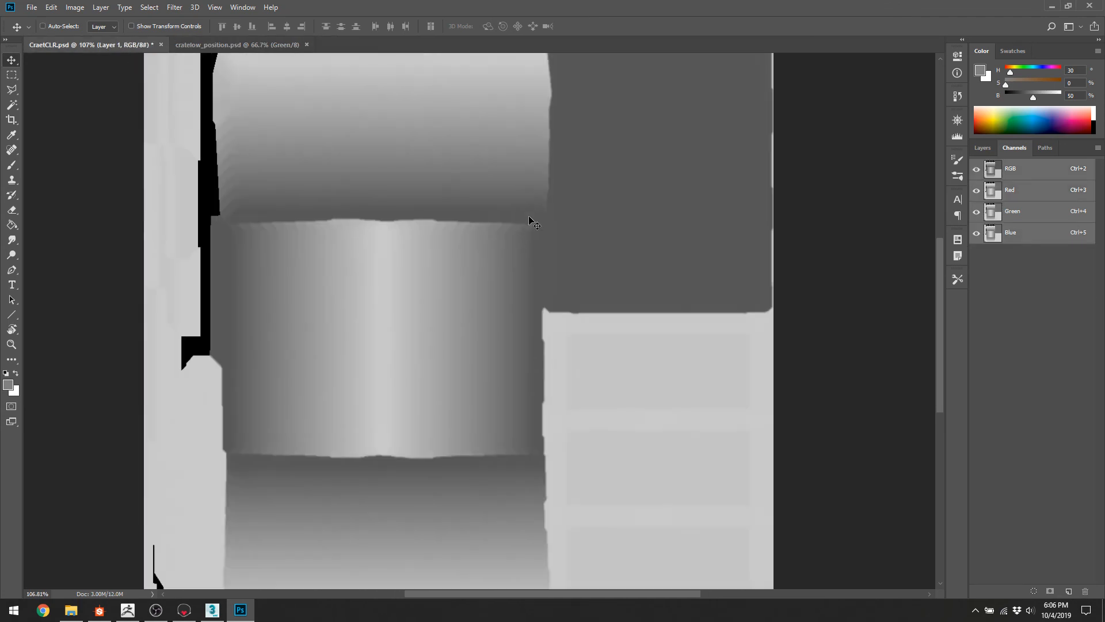
alt+scroll(528, 227, down, 4)
click(983, 148)
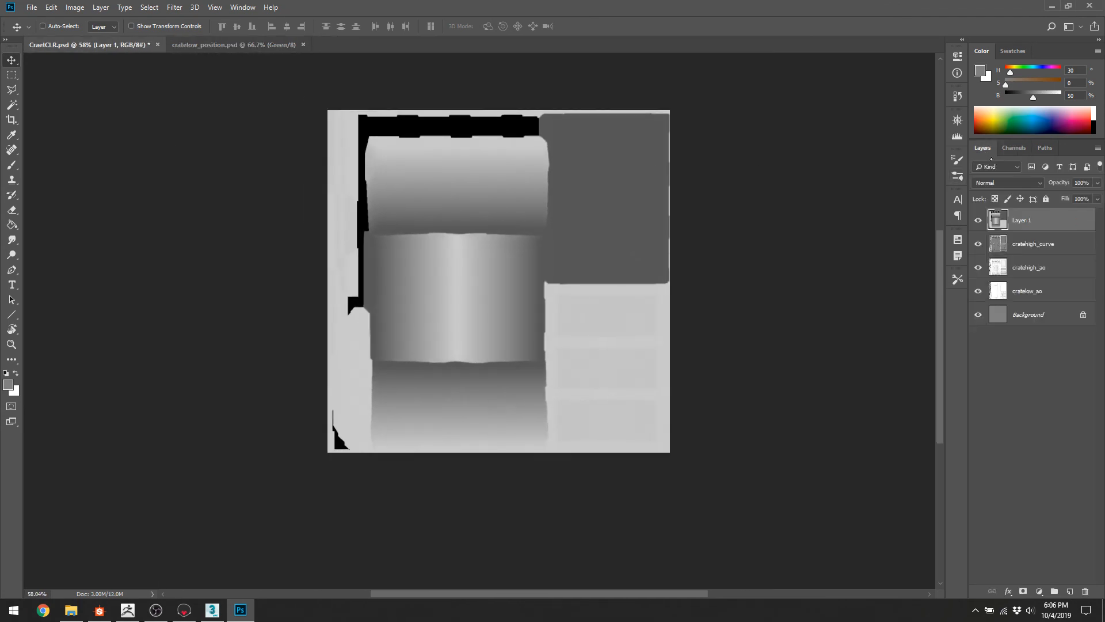
Set the pasted gradient layer's blend mode to Multiply and save CraetCLR.psd.
click(1005, 183)
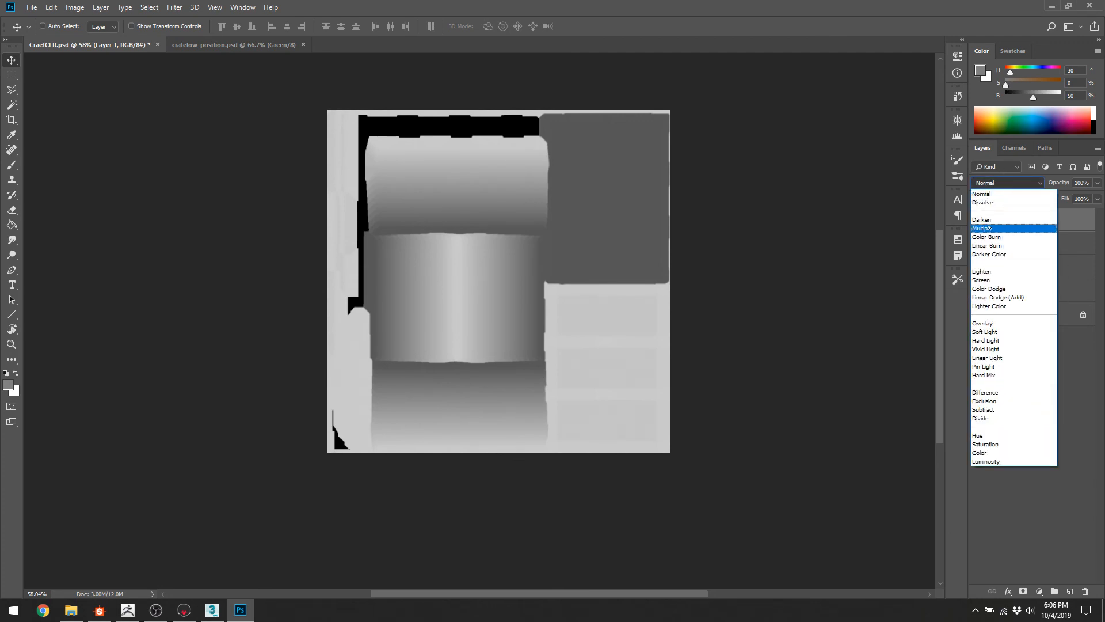
click(988, 228)
alt+scroll(512, 279, up, 2)
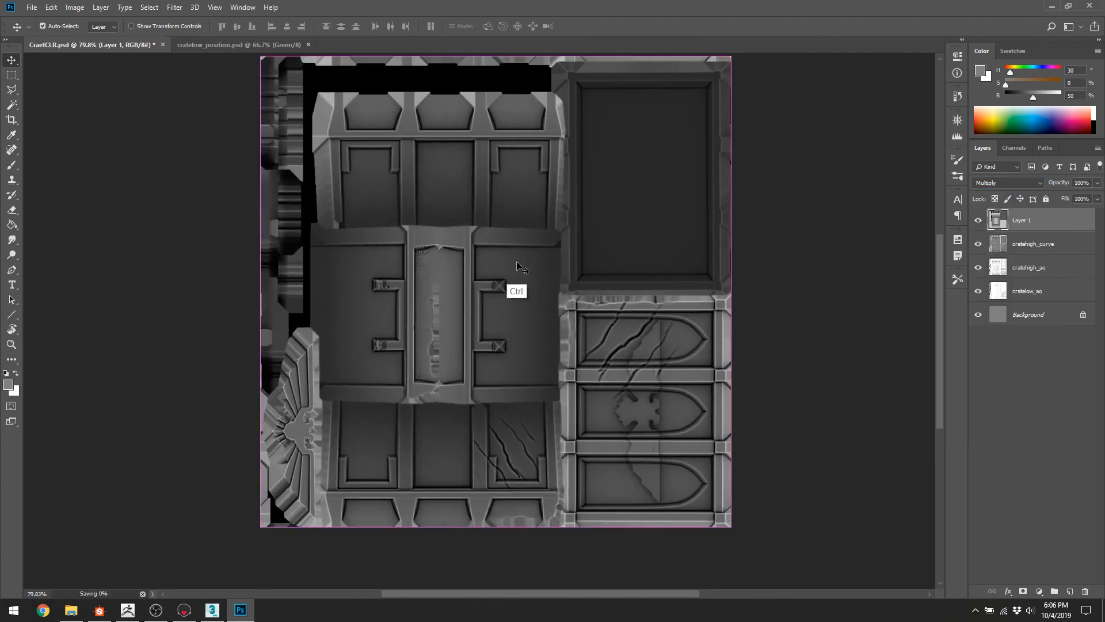
Switch to Marmoset Toolbag, enable sRGB Color Space for the CraetCLR.psd albedo map and inspect the crate's front, lid and damaged corner.
key(alt+Tab)
alt+click(655, 264)
drag(518, 267, 820, 340)
click(971, 411)
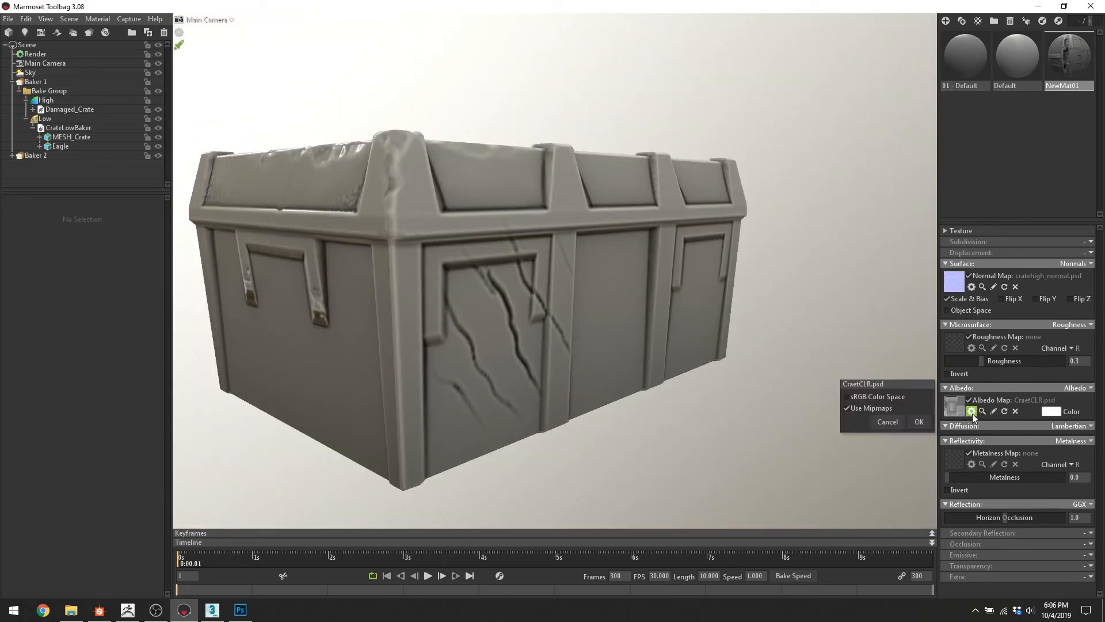
click(873, 397)
click(920, 418)
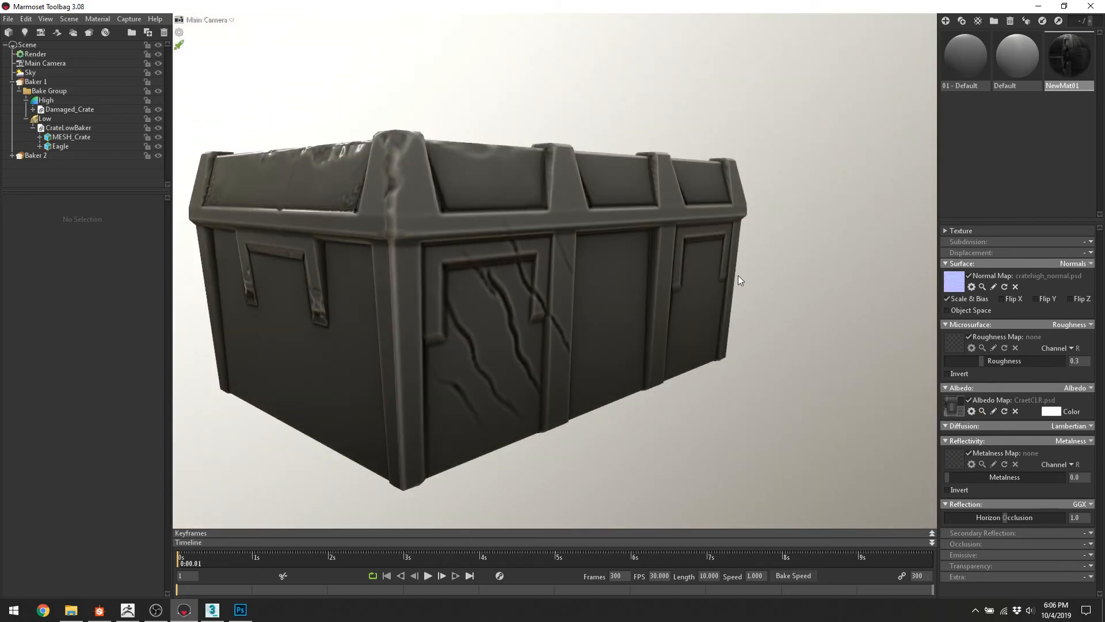
drag(739, 275, 472, 179)
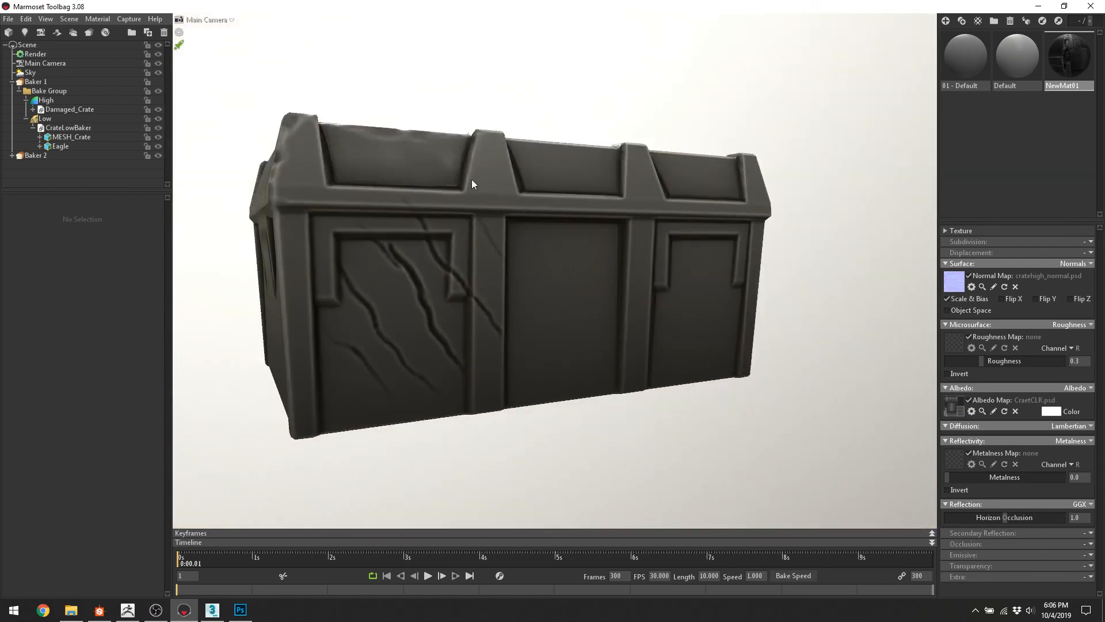
drag(541, 107, 403, 251)
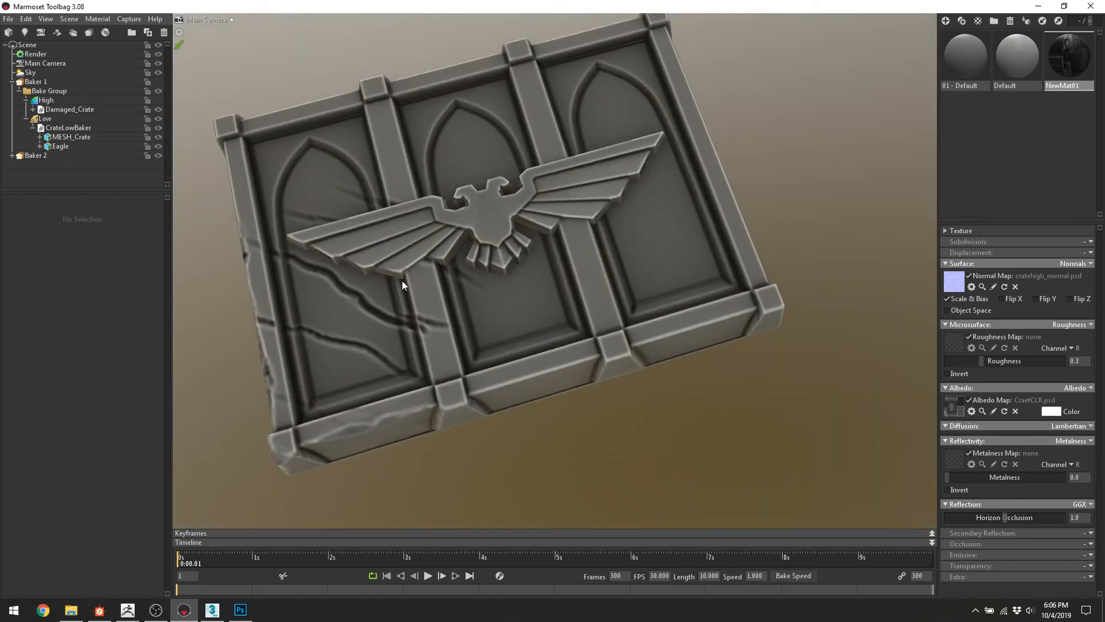
drag(506, 338, 298, 344)
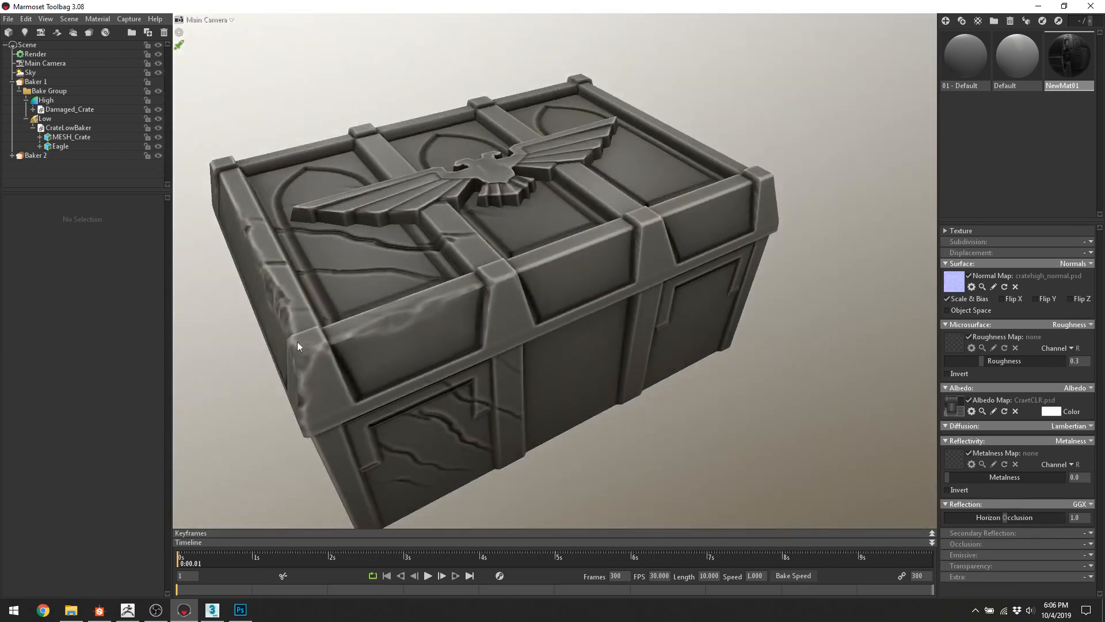
click(155, 609)
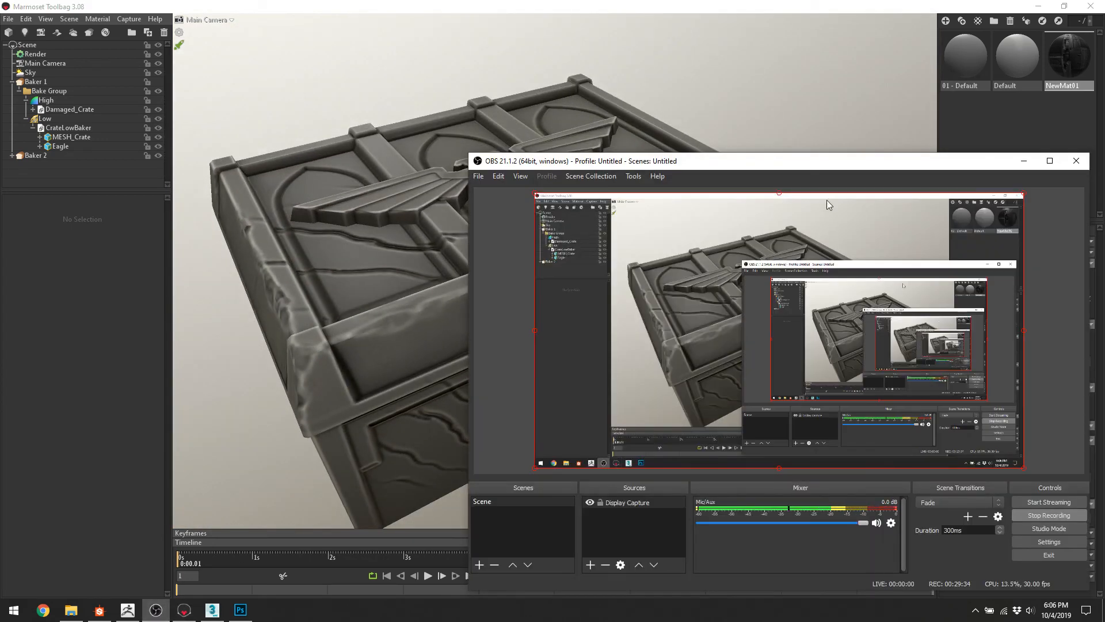
drag(807, 170, 720, 63)
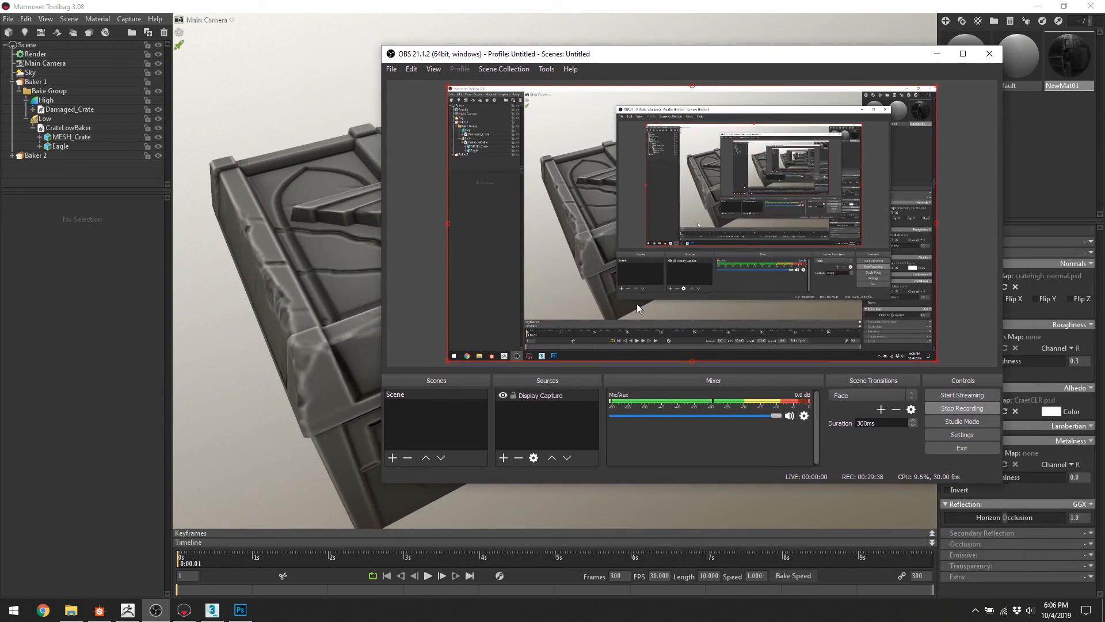